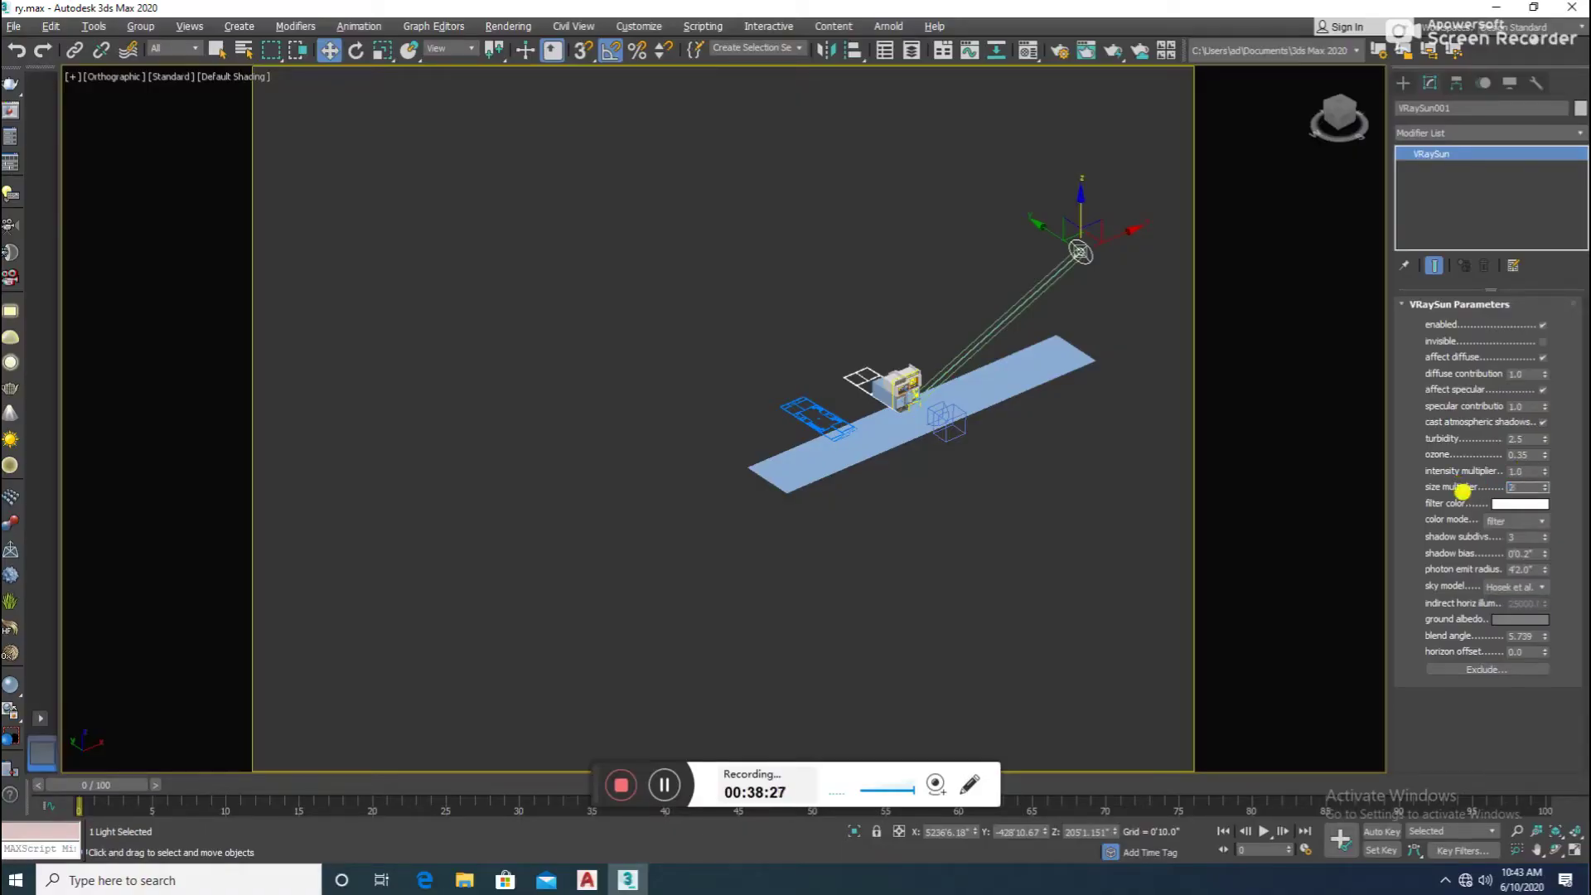
- Set VRaySun001's intensity multiplier to 0.36 in its VRaySun Parameters
click(1156, 531)
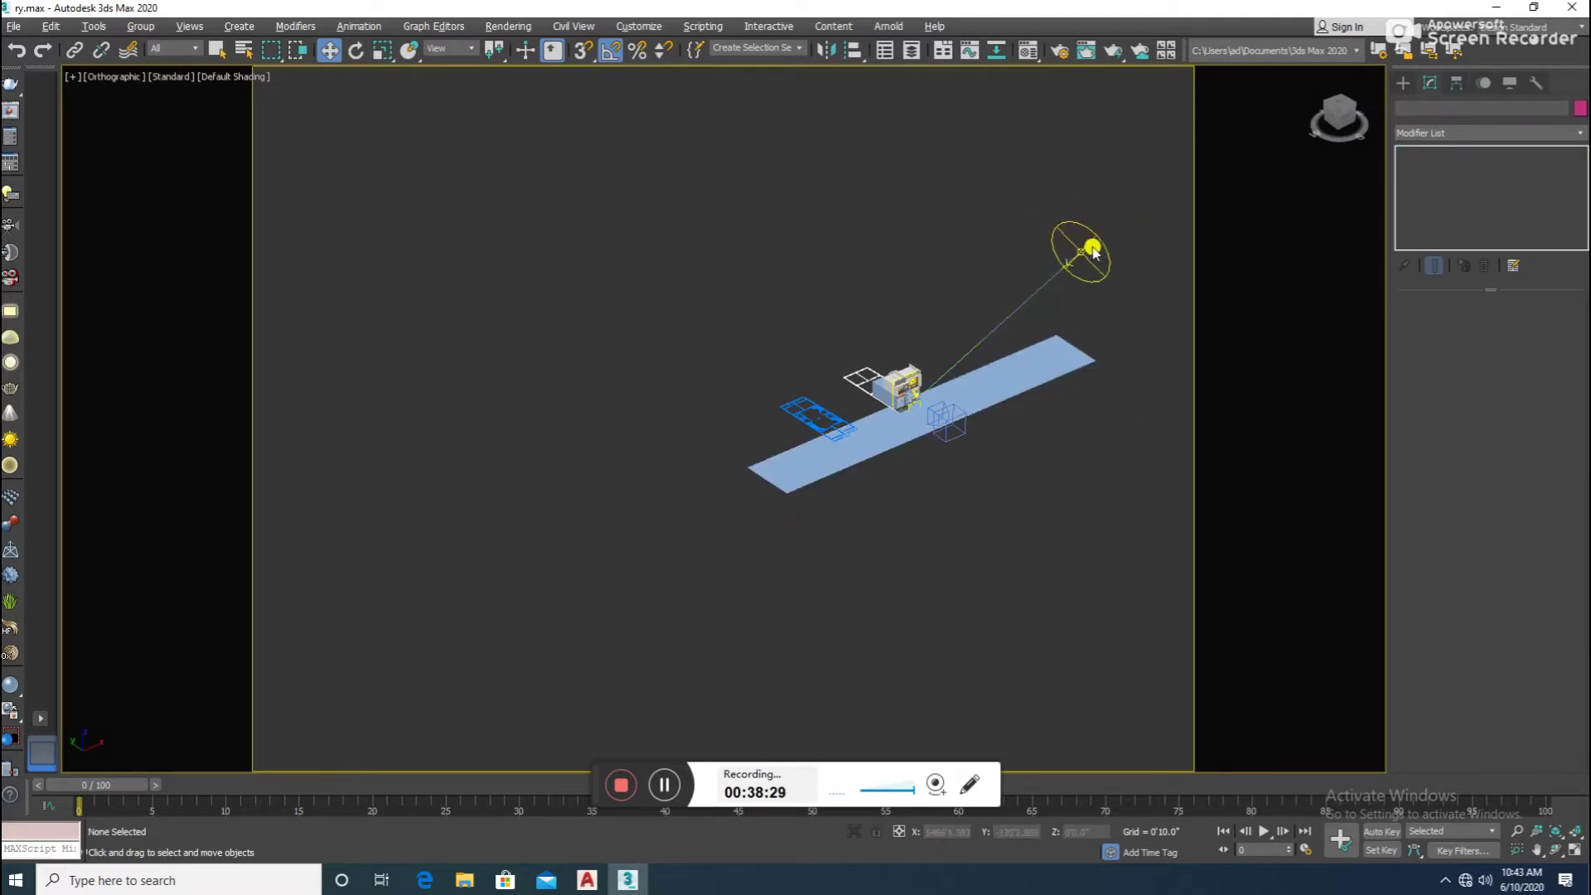
click(1092, 250)
click(1513, 470)
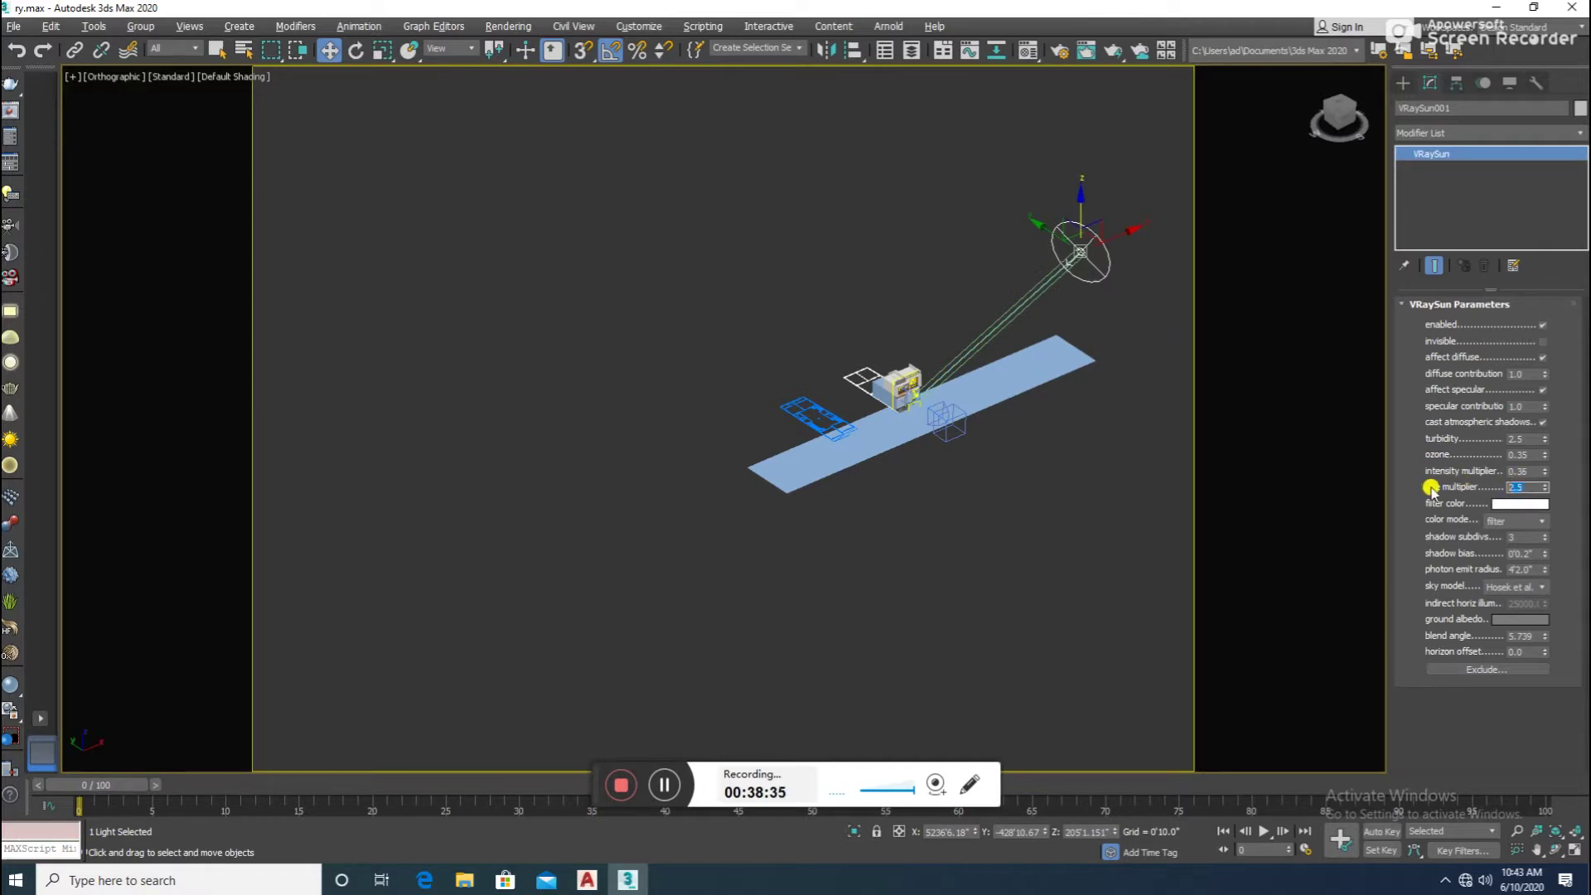
click(1041, 511)
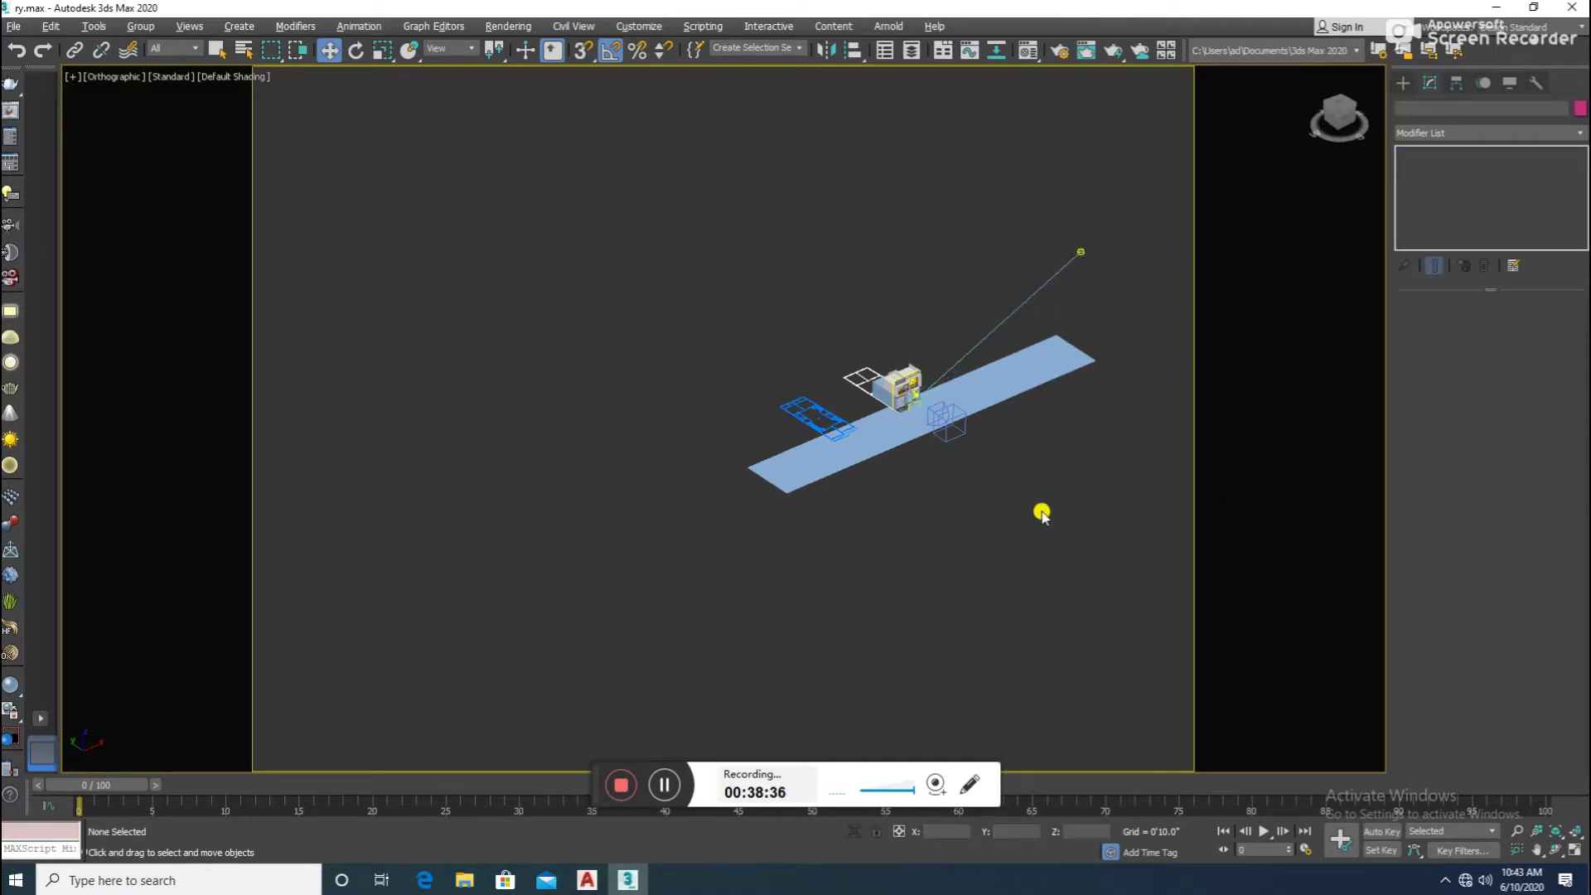
- Switch to the VRayCam001 view and keep Brute force as the primary GI engine
key(c)
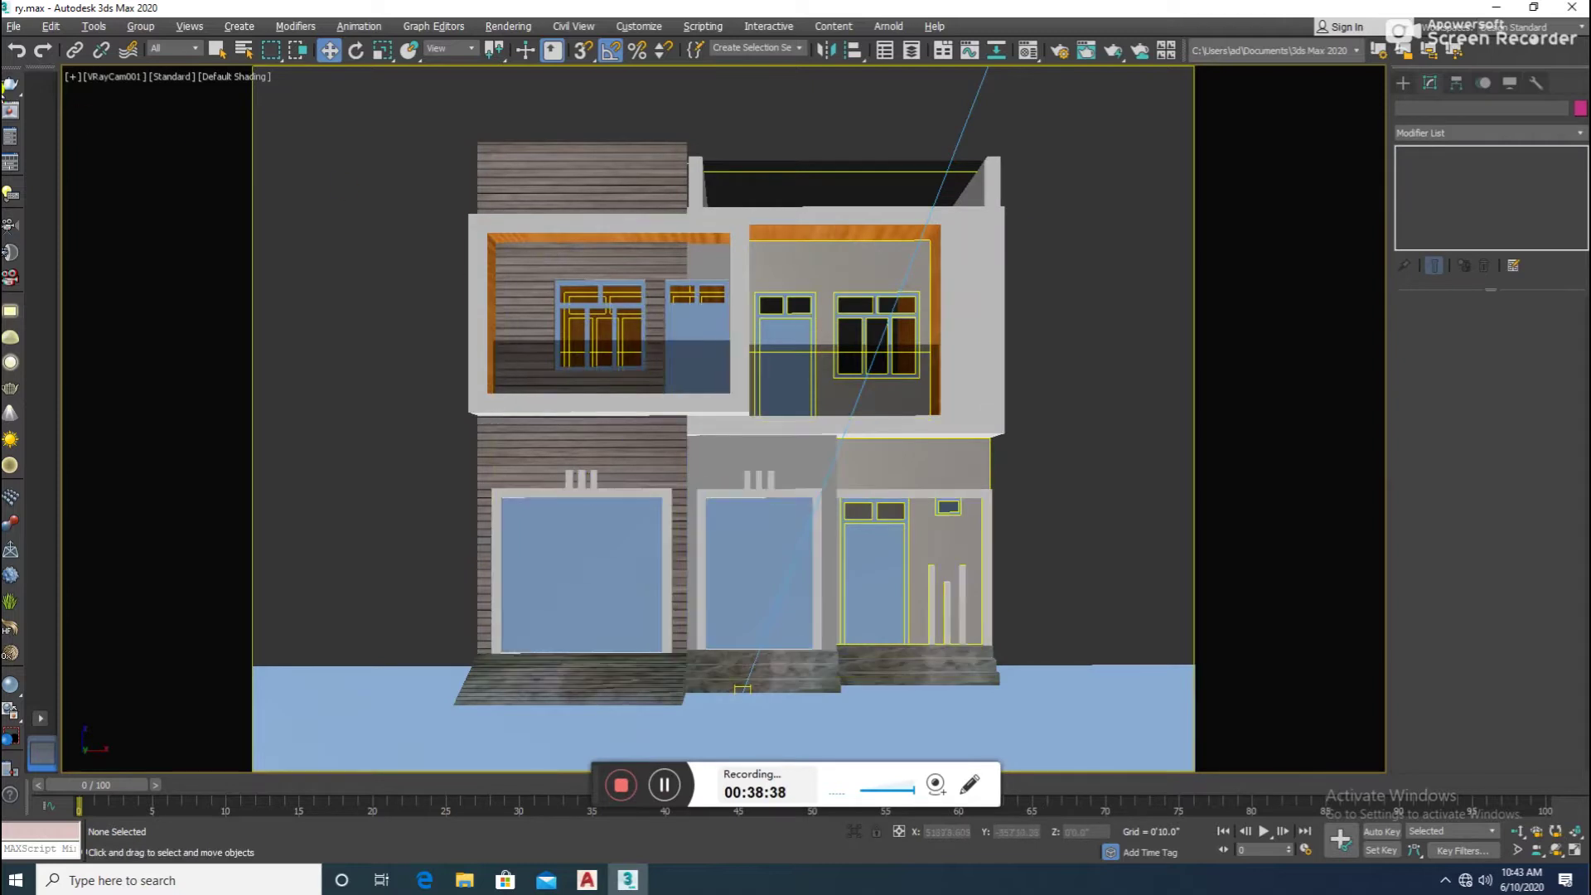
click(15, 139)
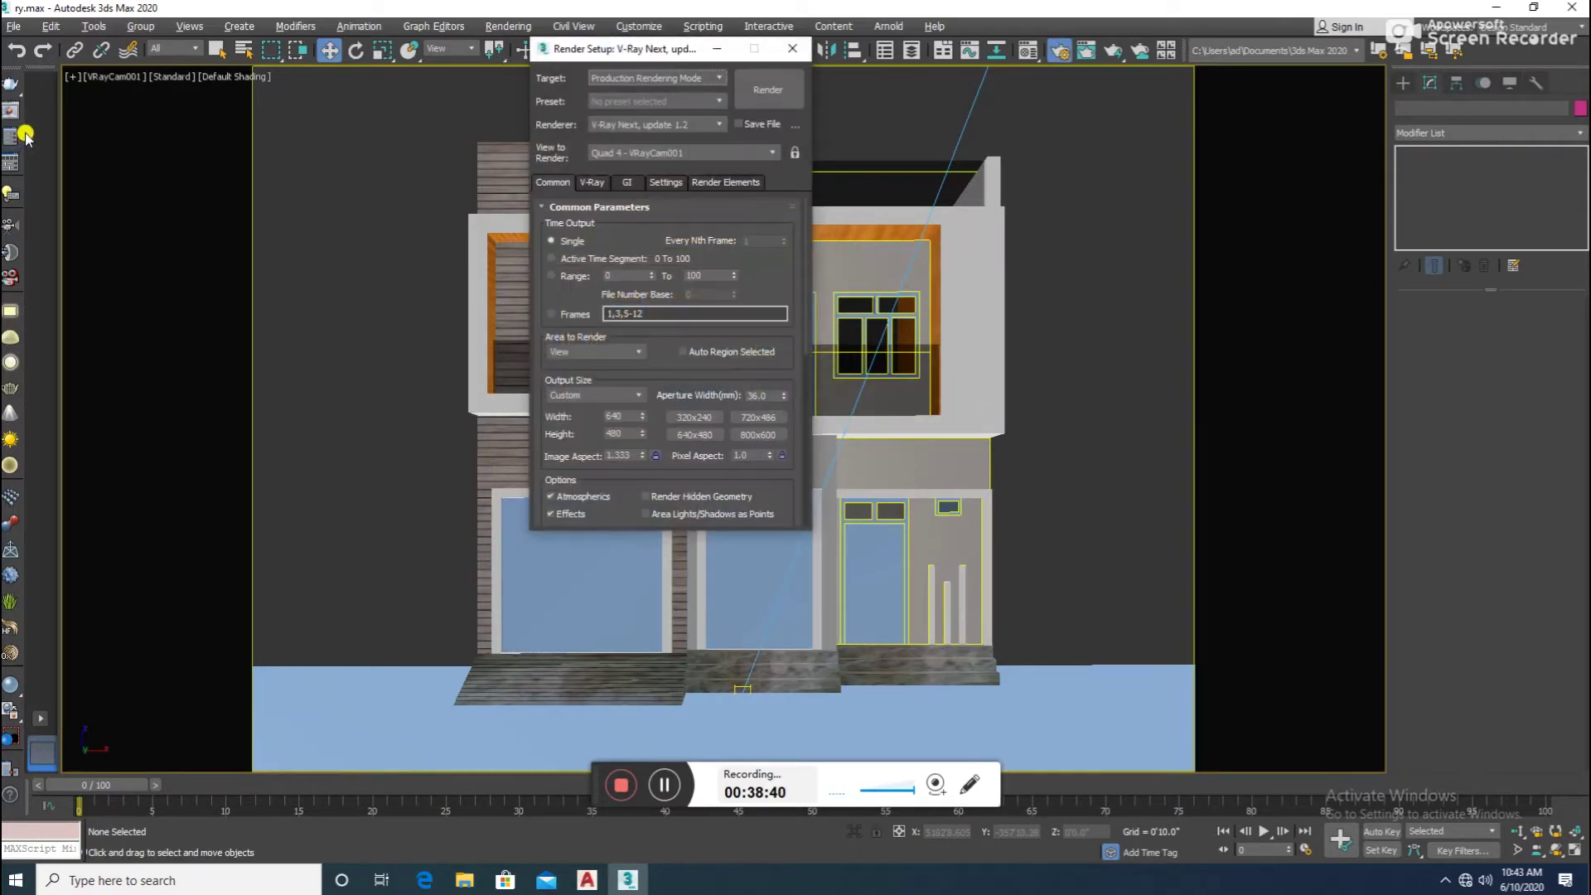
click(619, 184)
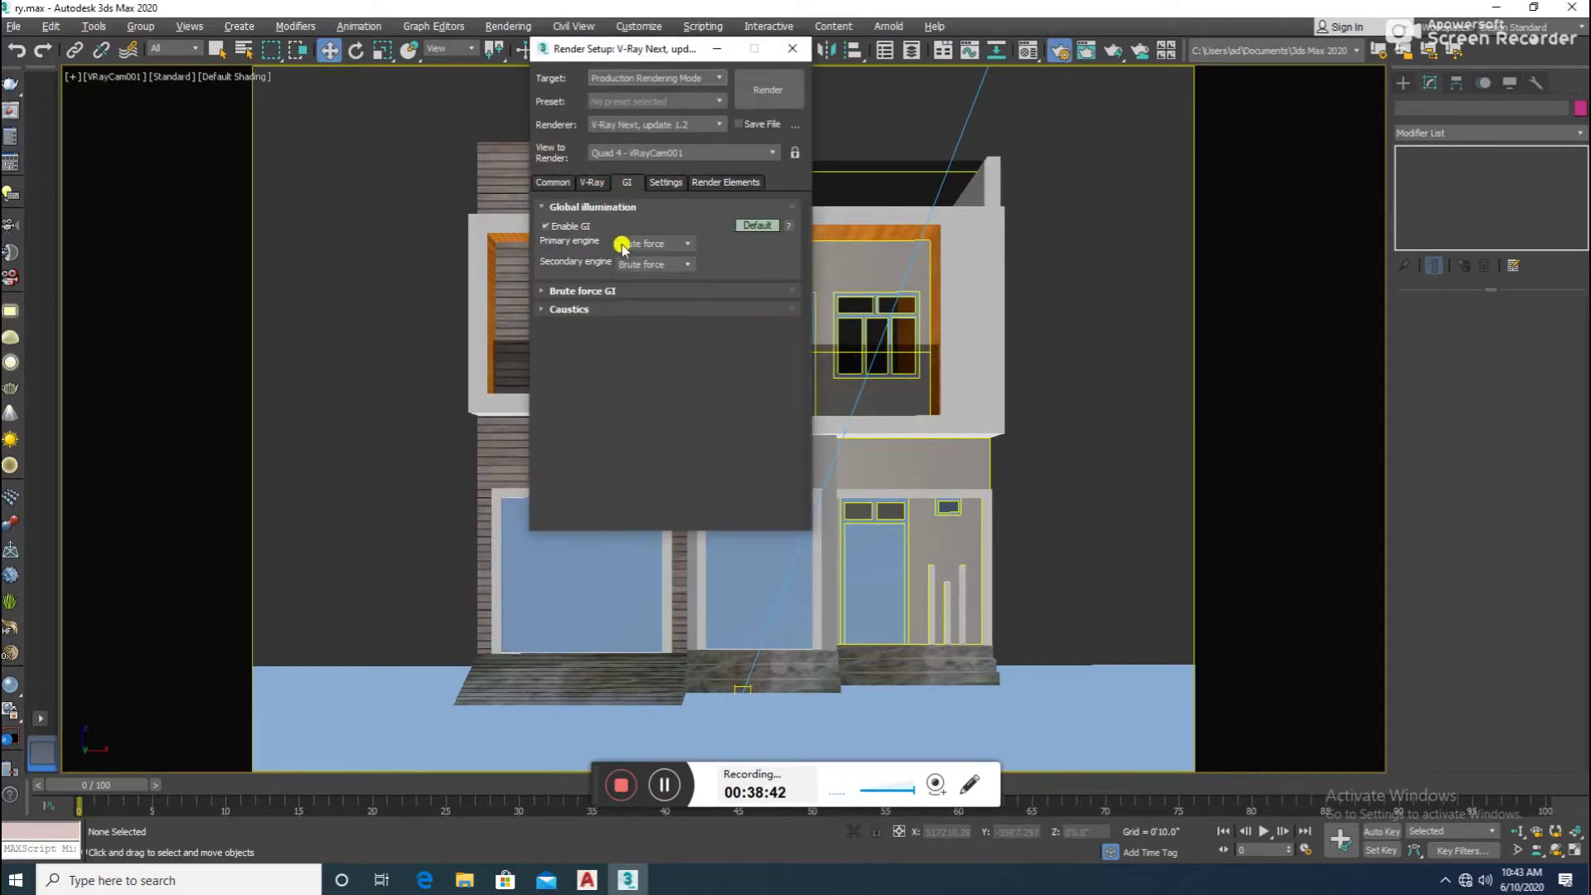
click(639, 243)
click(643, 269)
- Disable V-Ray's built-in frame buffer and render the camera view
click(591, 183)
click(597, 243)
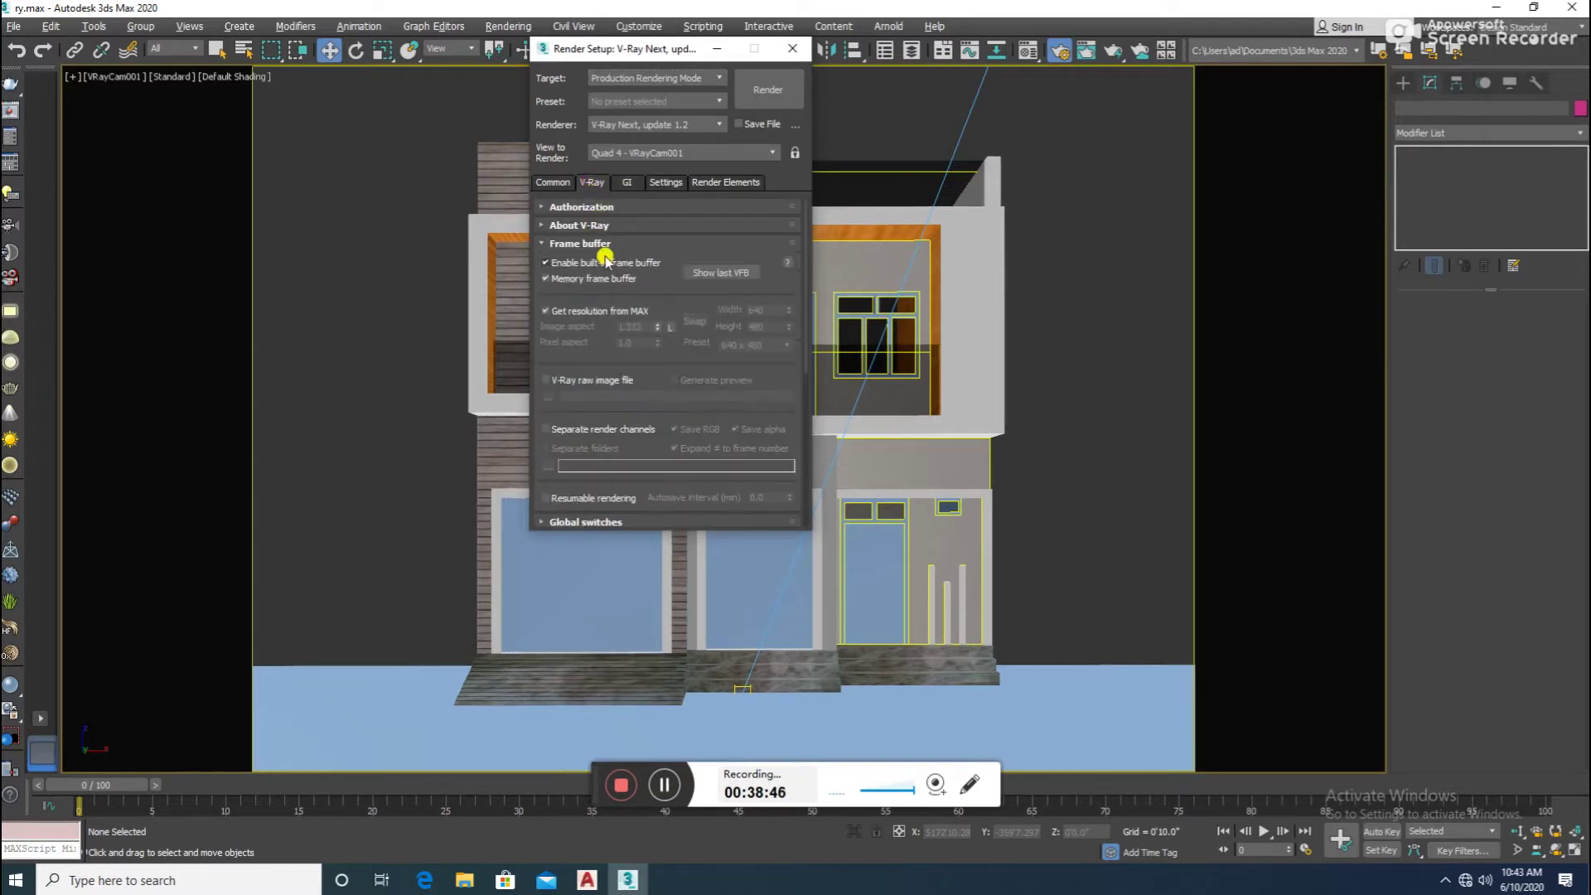
click(606, 263)
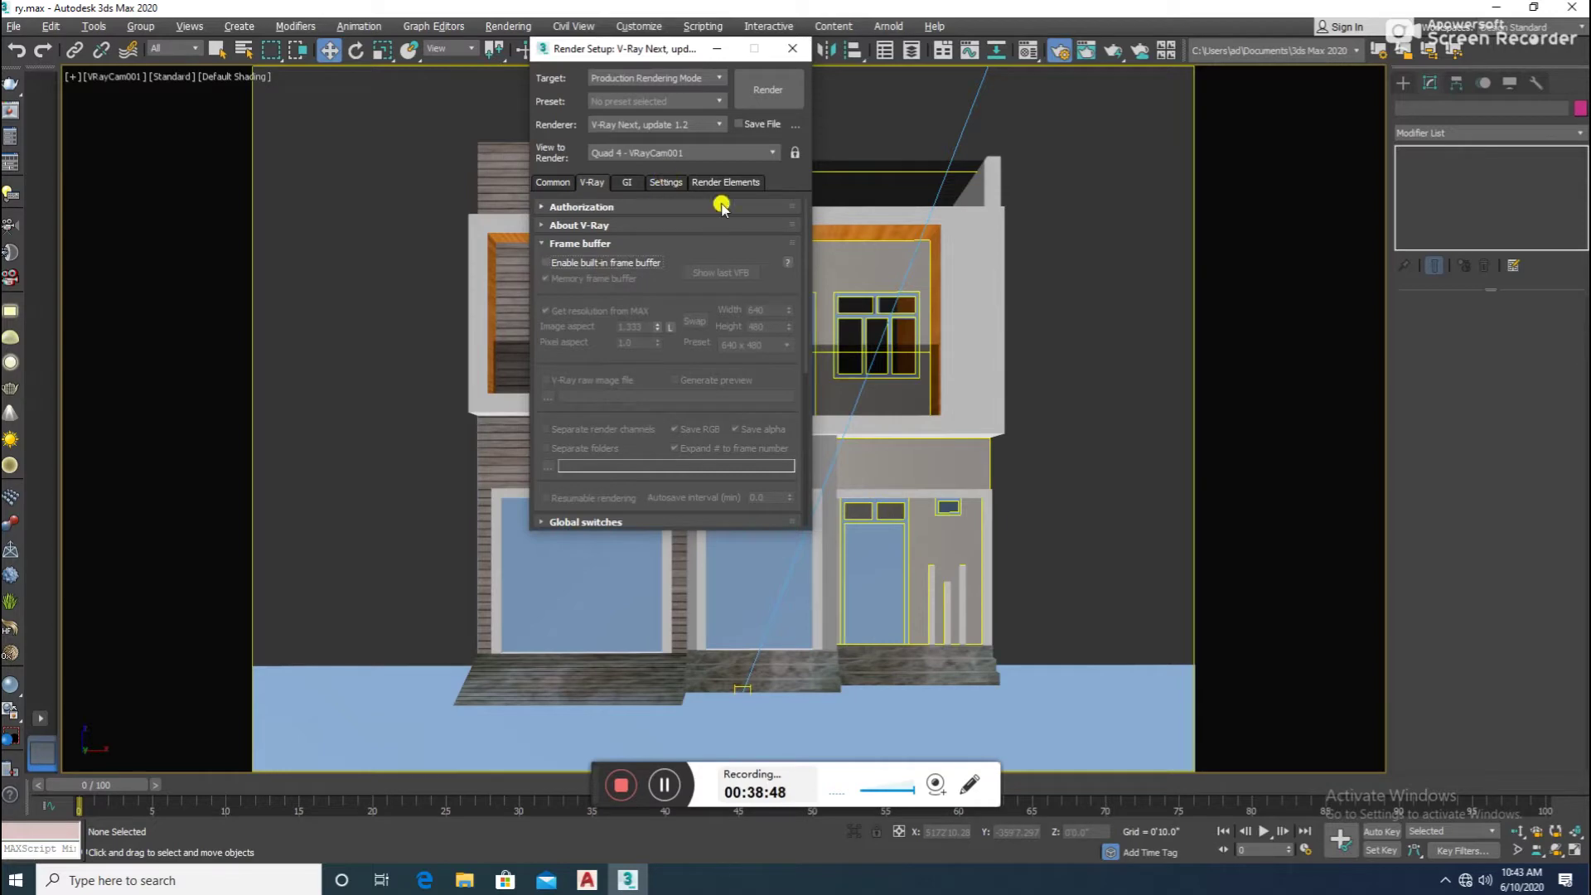
click(770, 89)
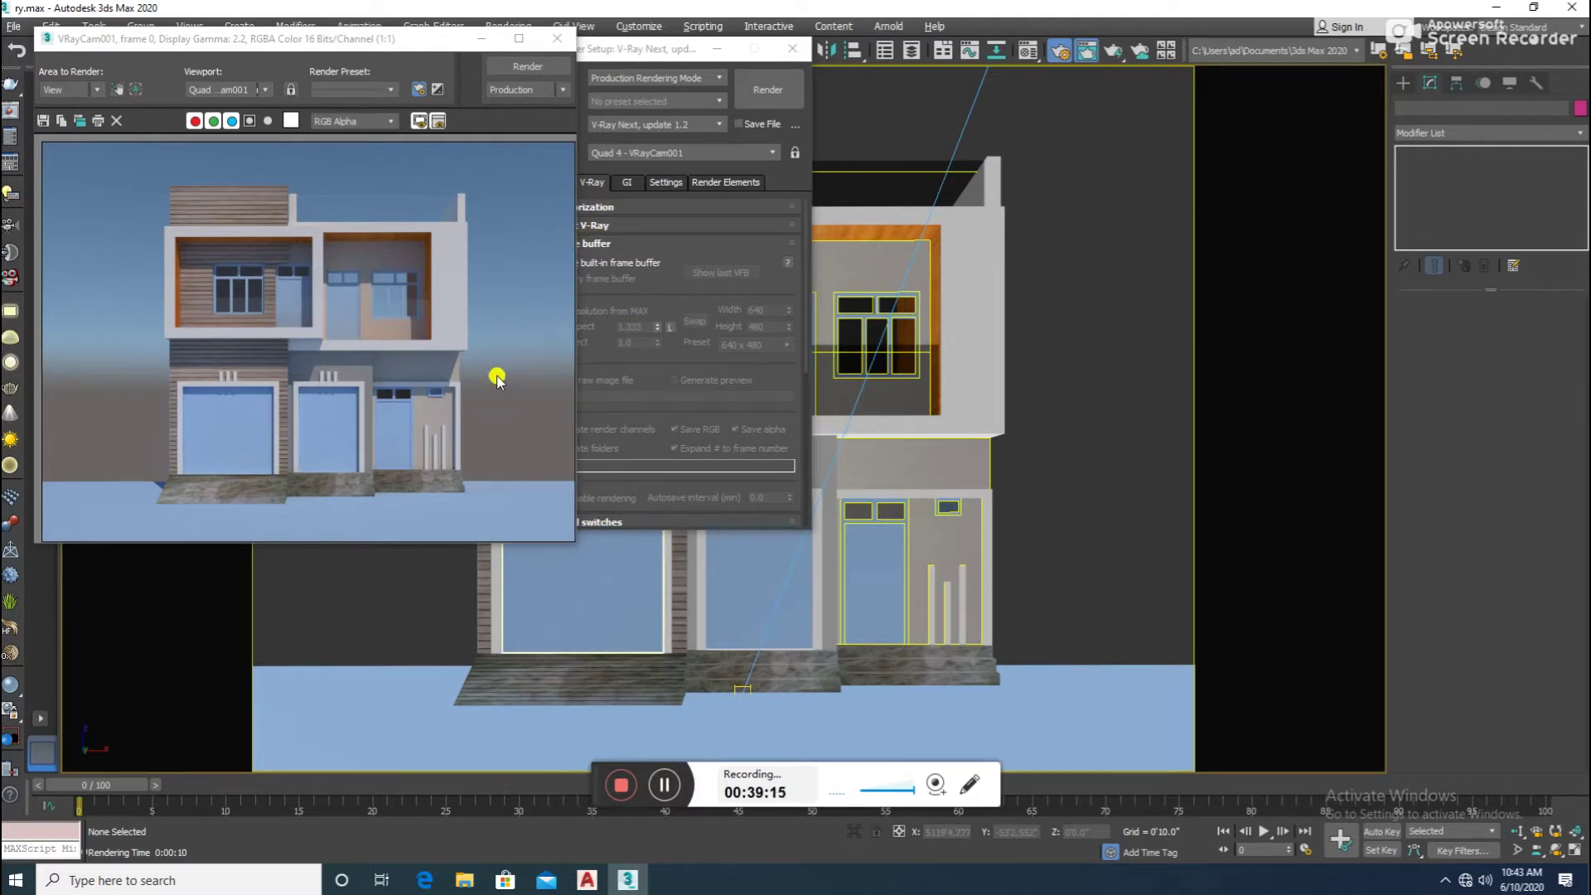
- Close the Render Setup, rendered image and V-Ray messages windows after the render finishes
click(792, 48)
click(556, 38)
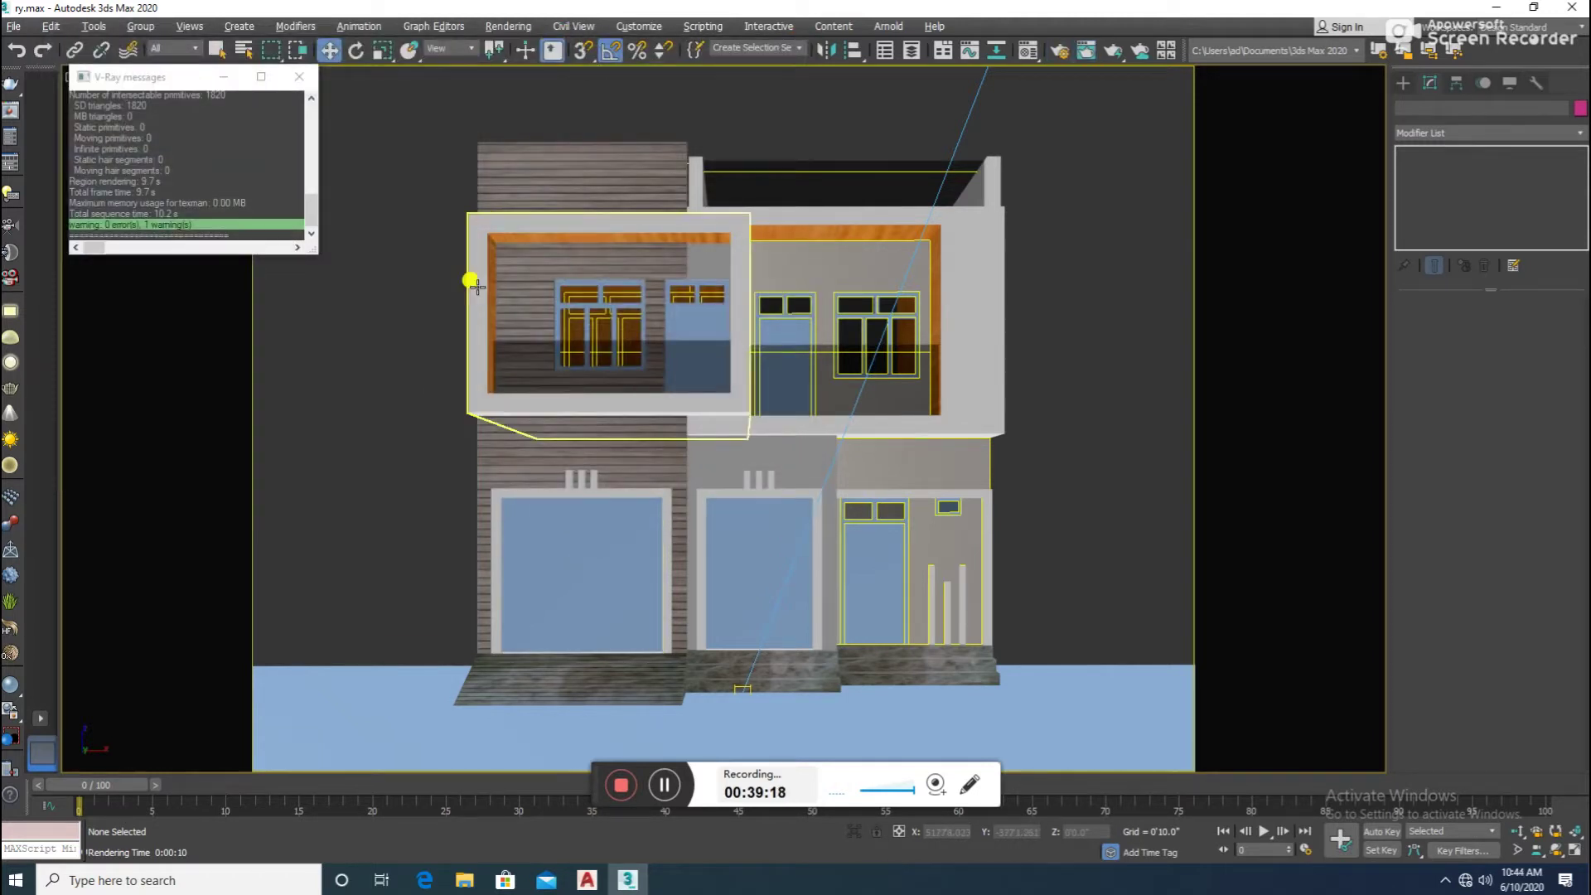
click(299, 76)
click(636, 30)
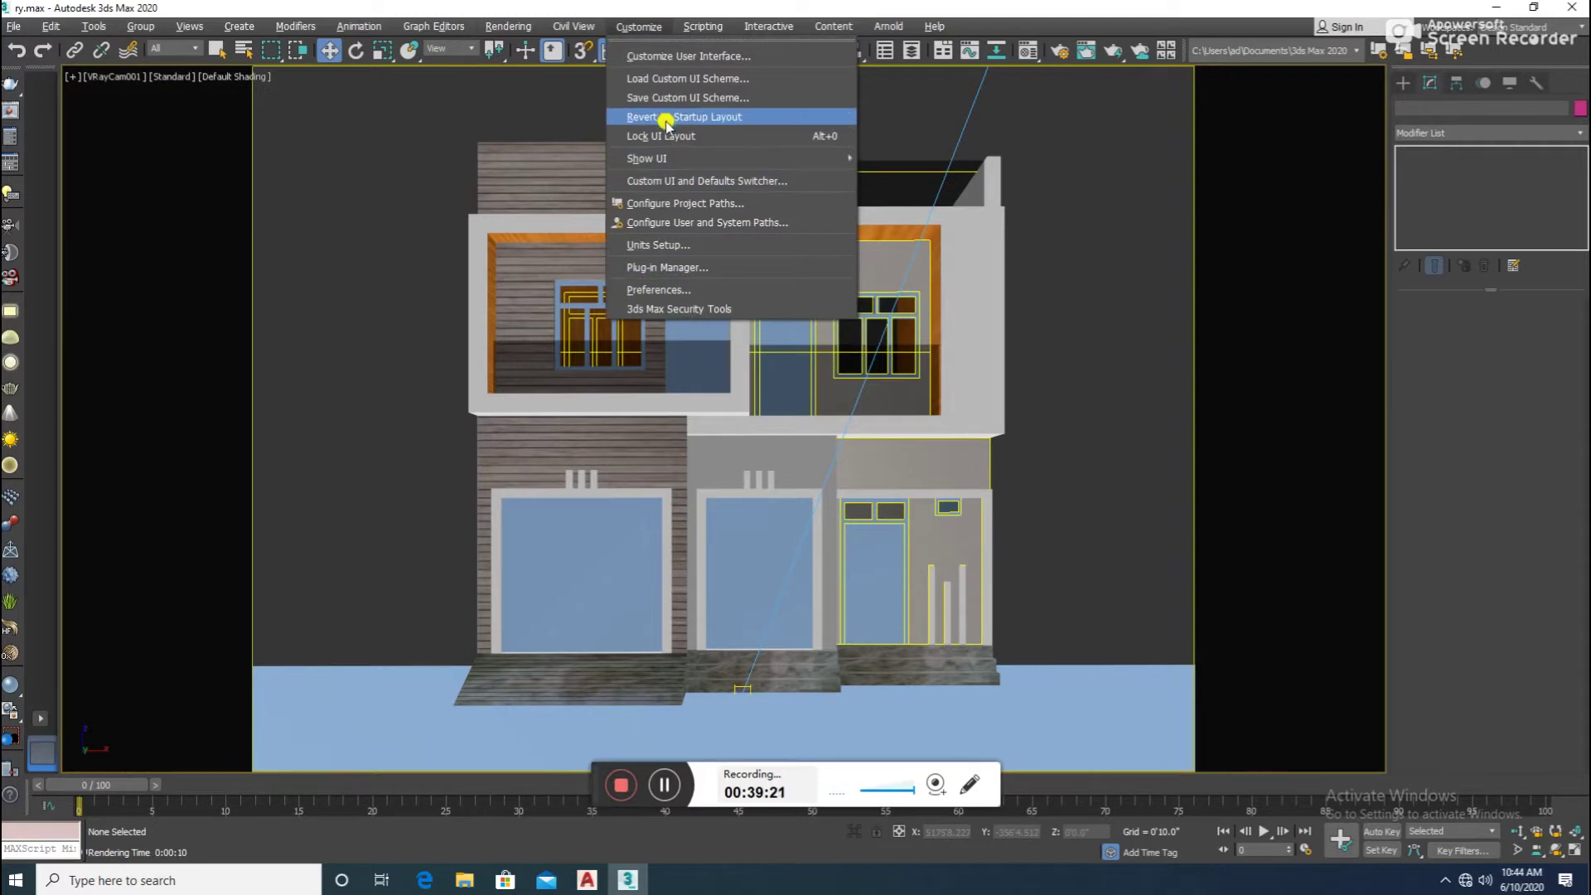
click(537, 241)
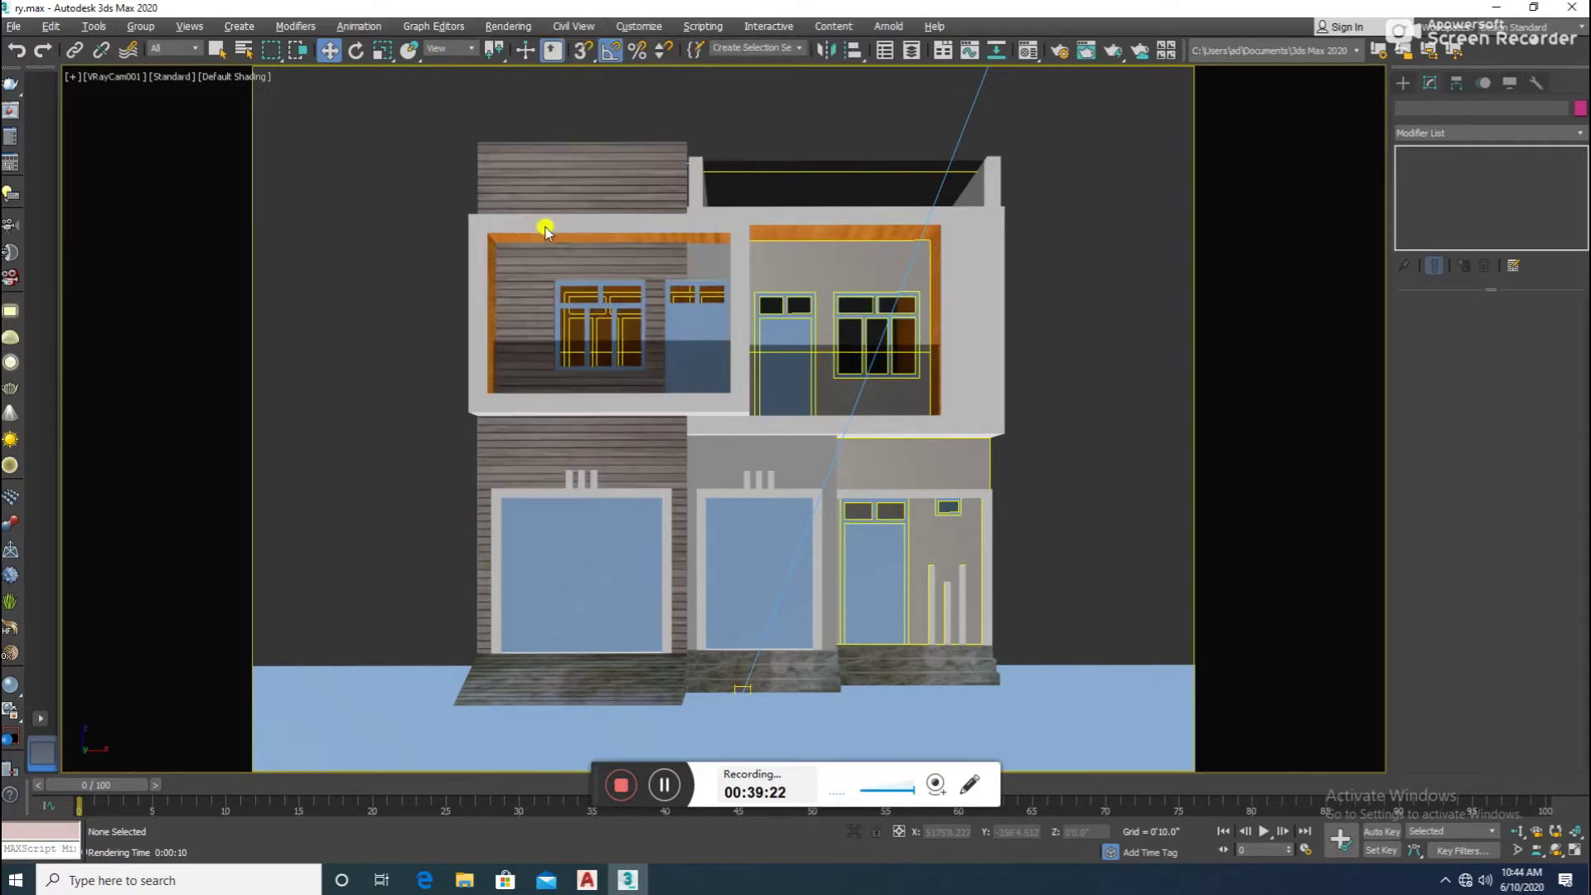
- Set a VRayHDRI map as the environment background map
click(483, 213)
scroll(691, 588, down, 5)
scroll(681, 572, down, 5)
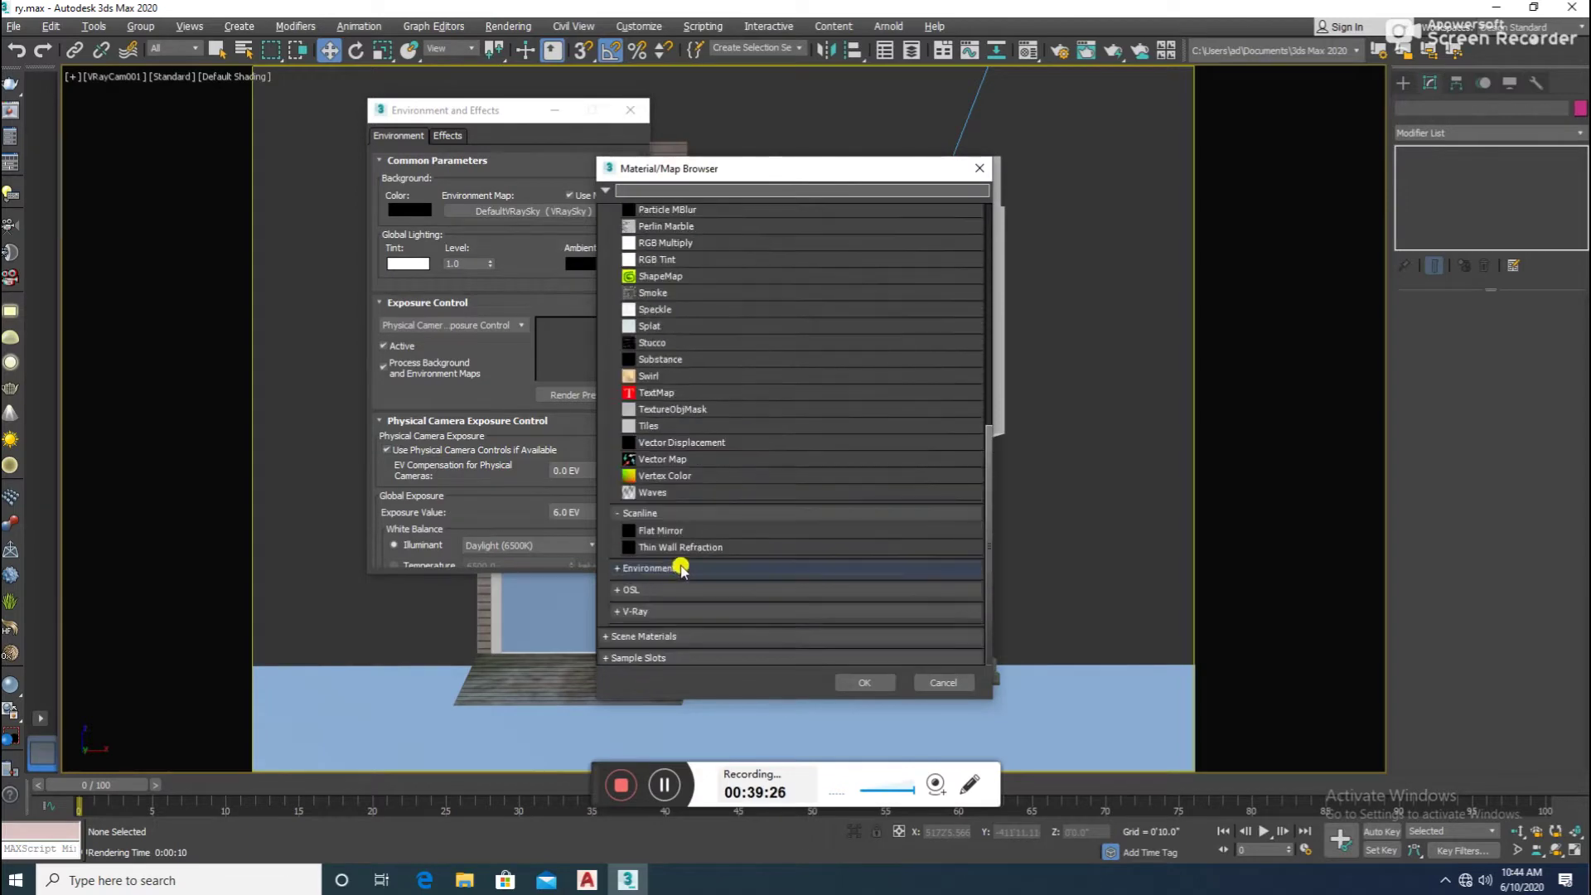
click(663, 611)
scroll(675, 600, down, 5)
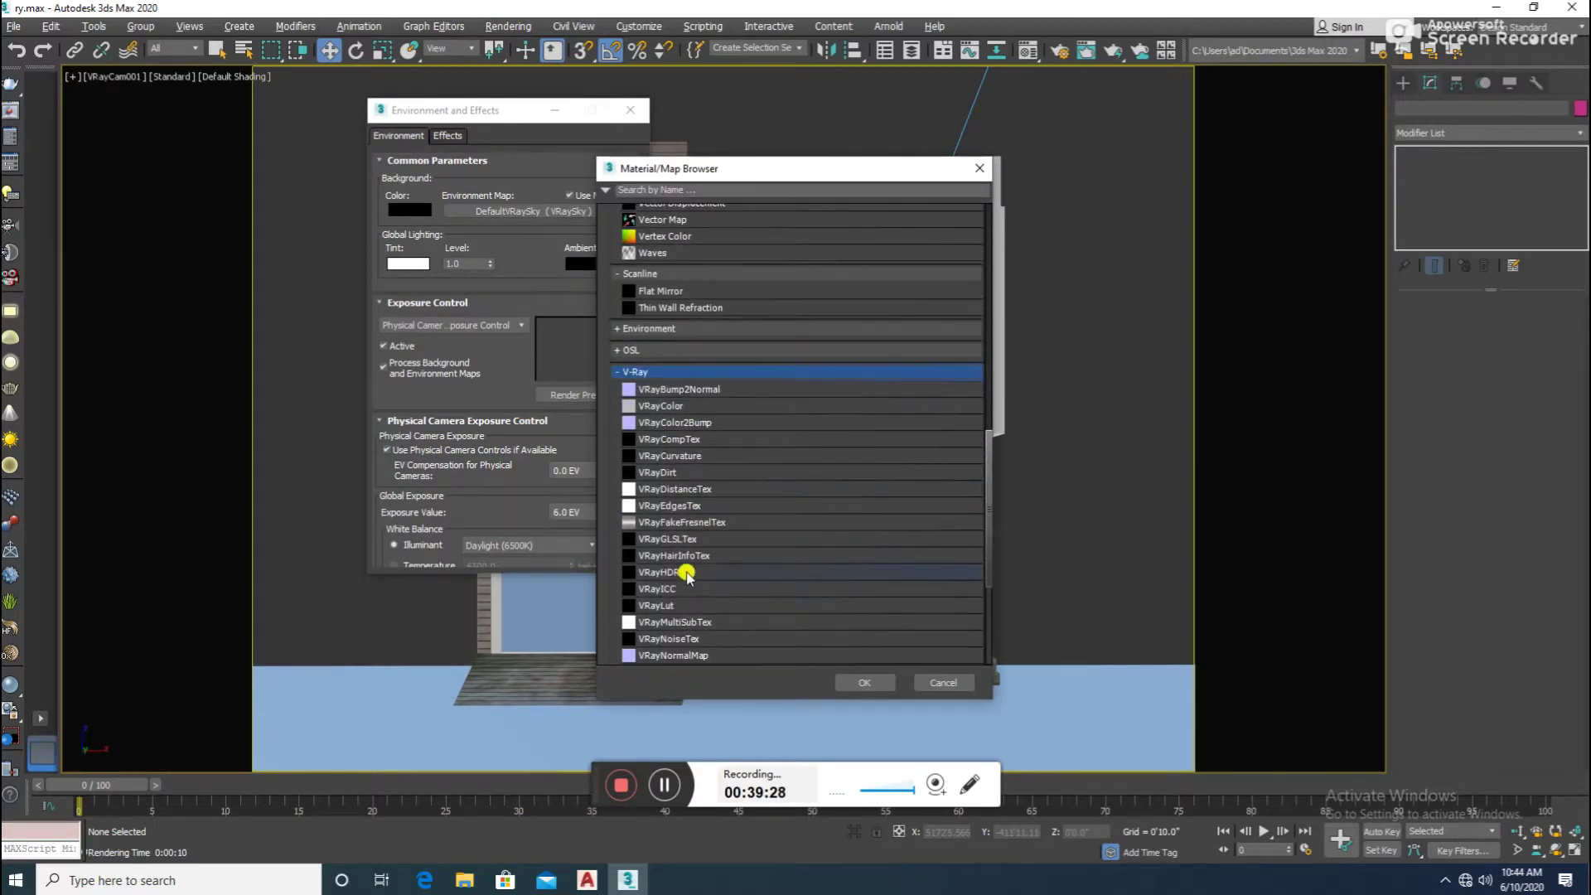
double_click(673, 571)
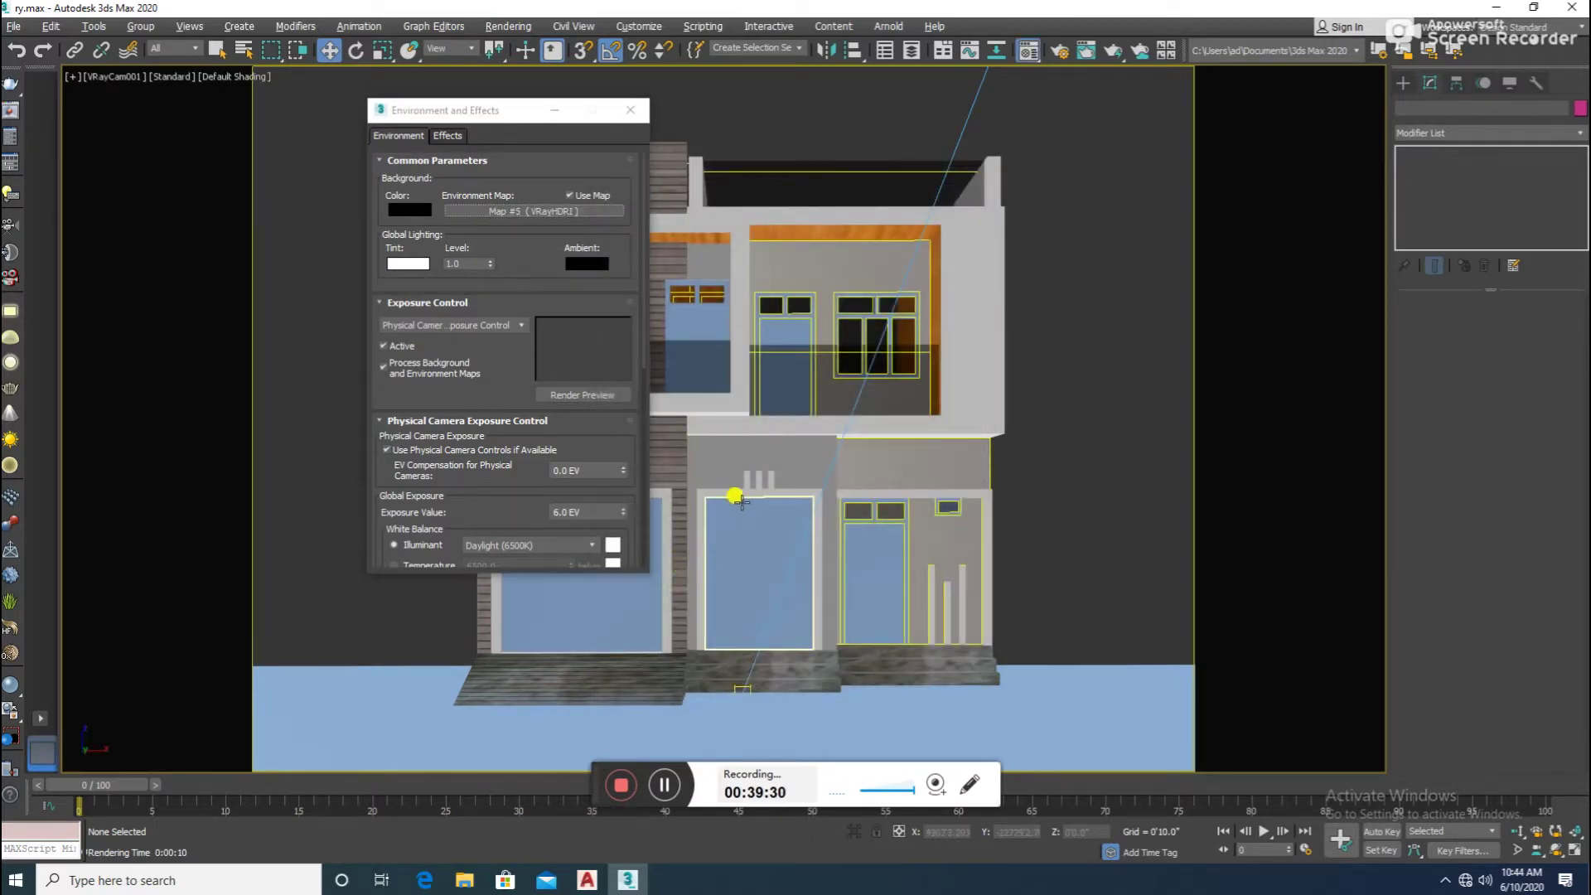
- Instance the HDRI map into a Material Editor slot and load an HDR image from D:\cc
key(m)
drag(572, 211, 1169, 276)
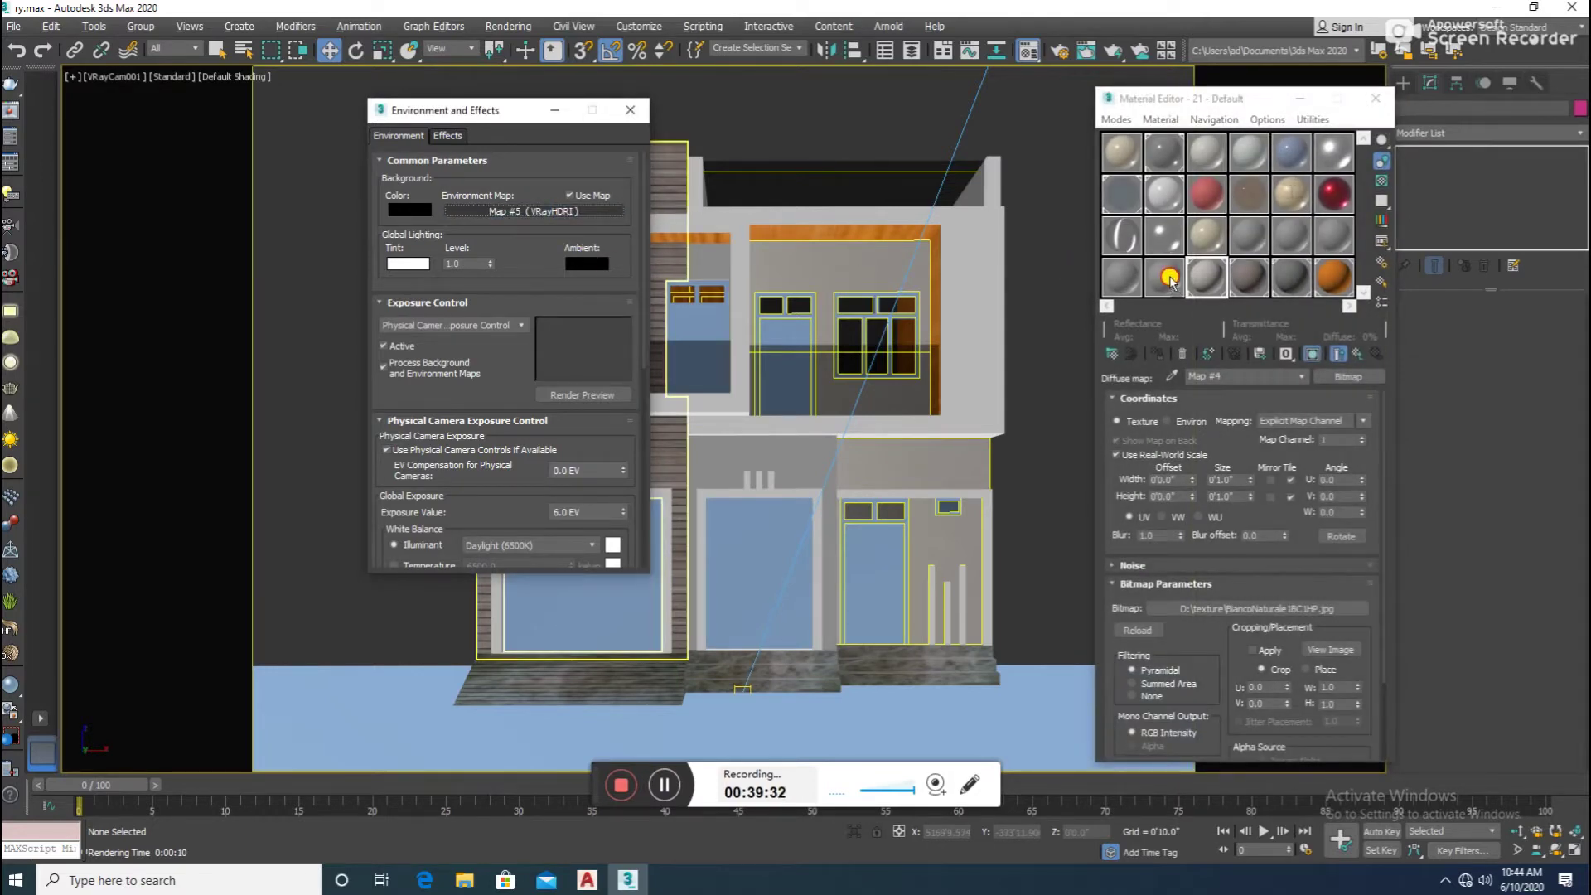
click(1198, 482)
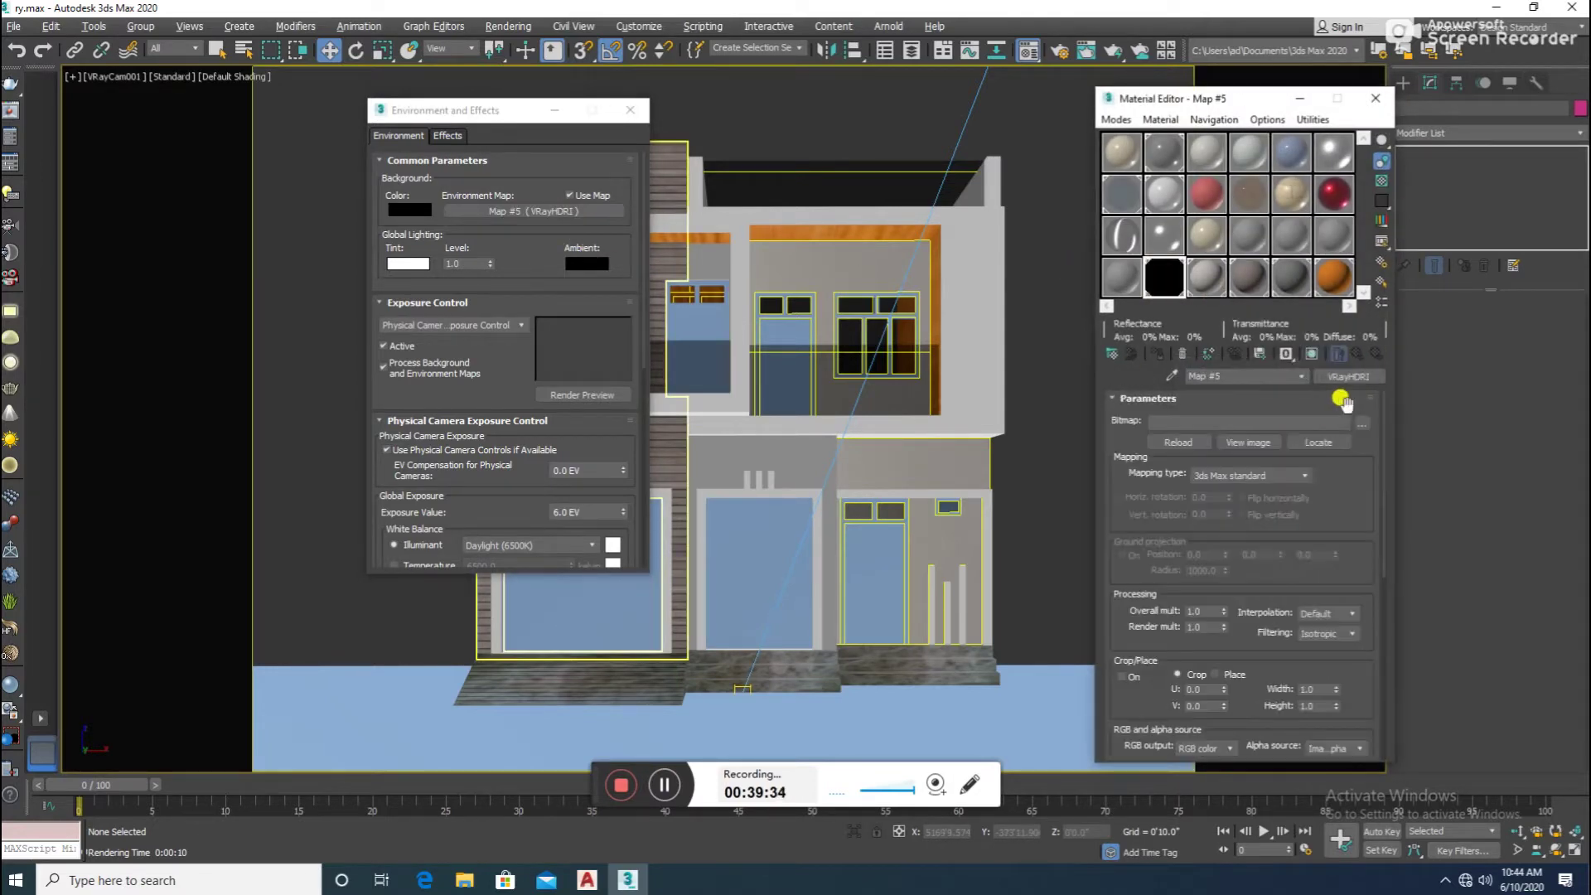
click(1358, 421)
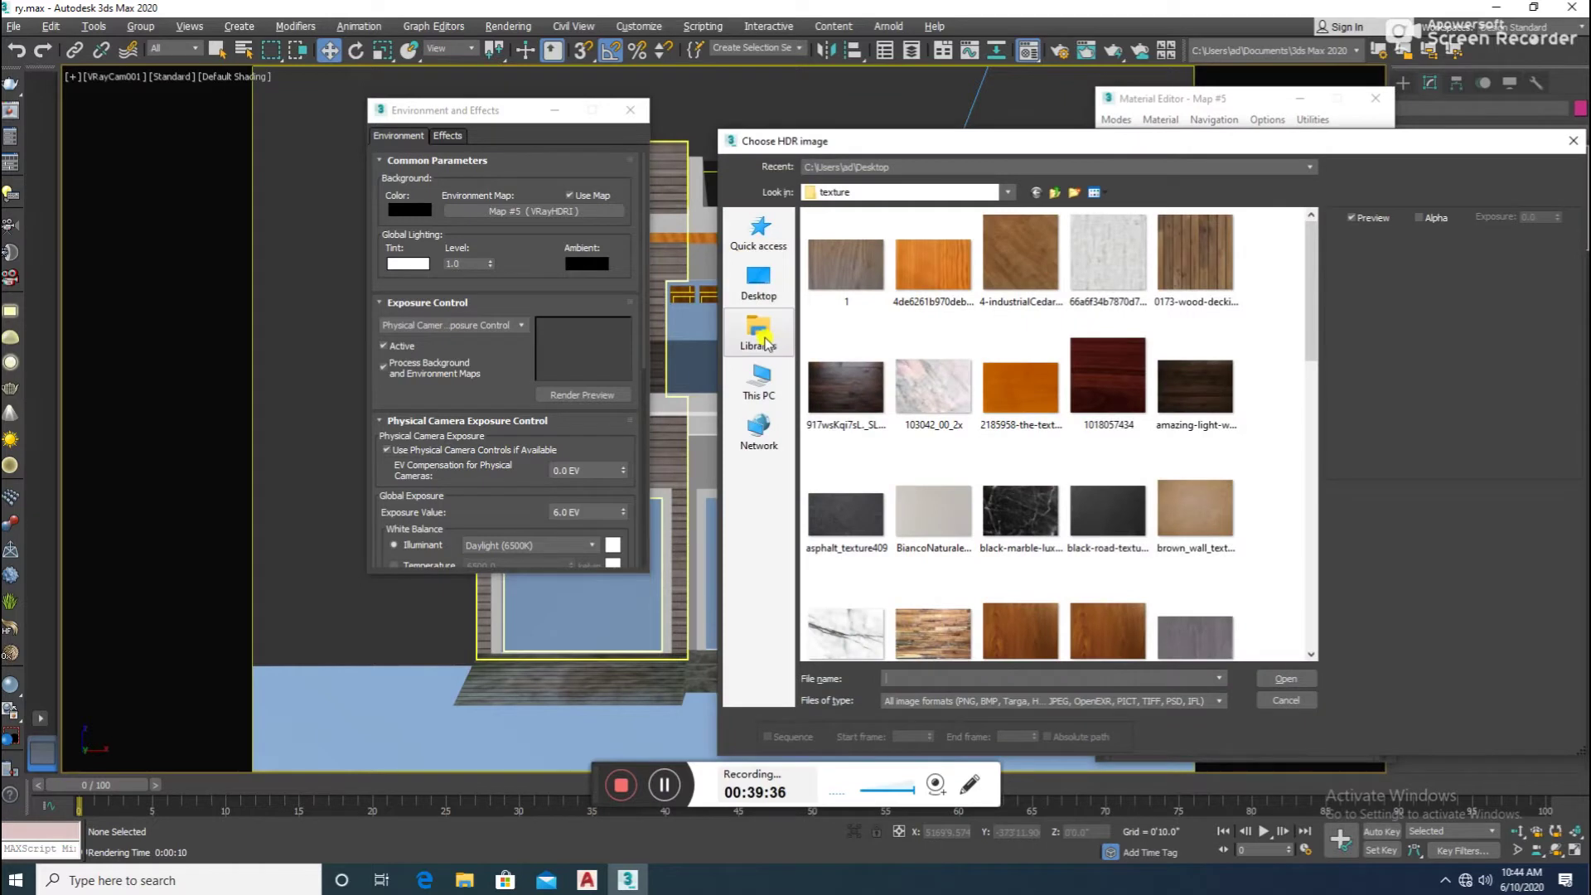
click(1051, 194)
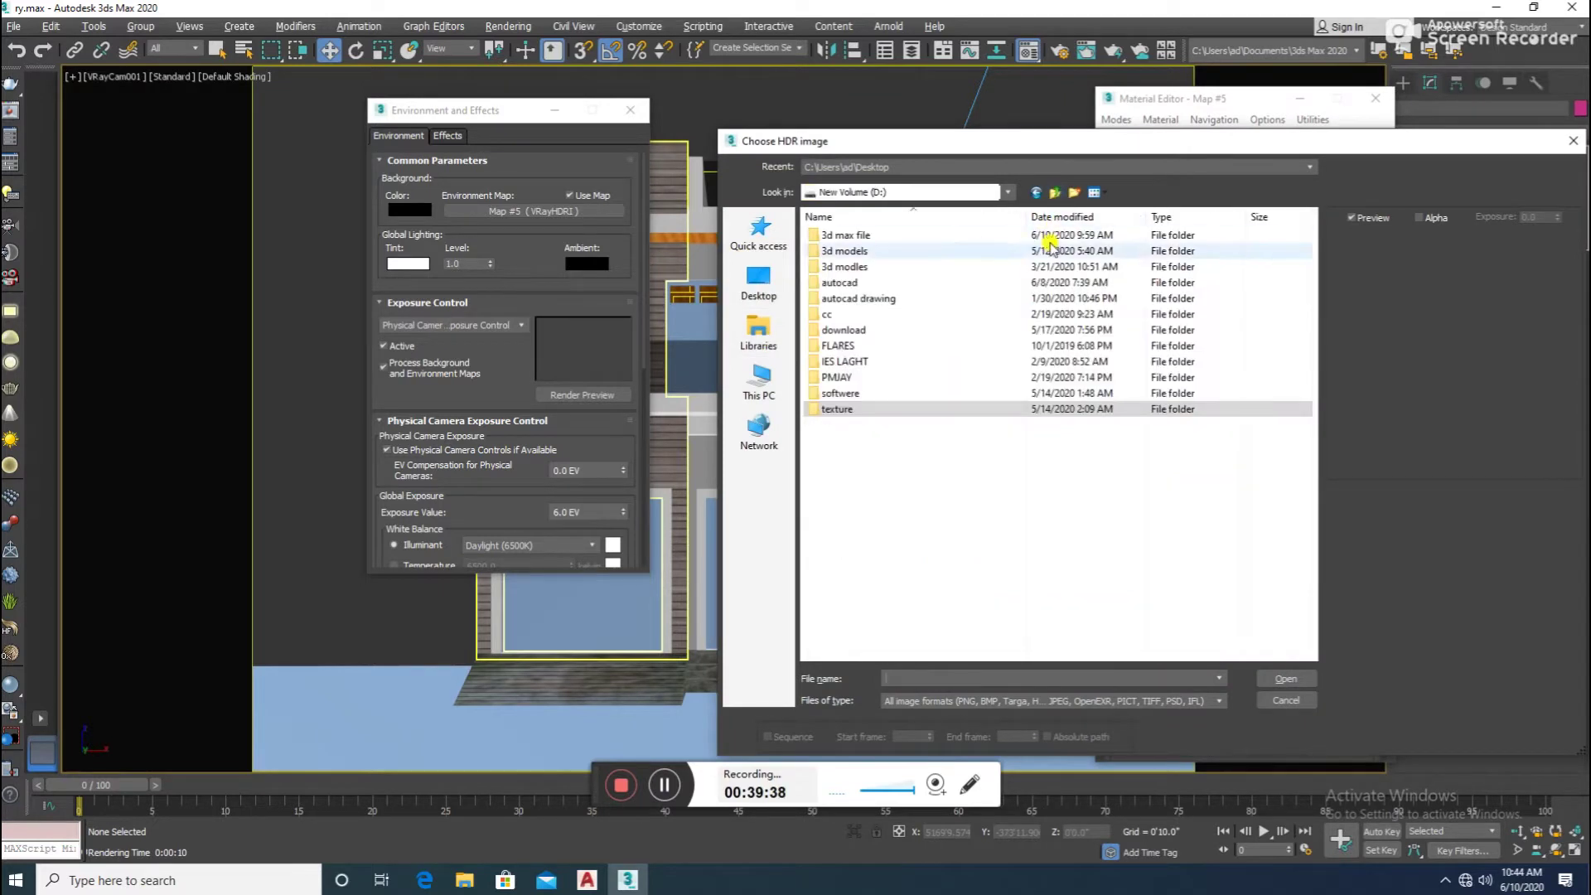
double_click(866, 318)
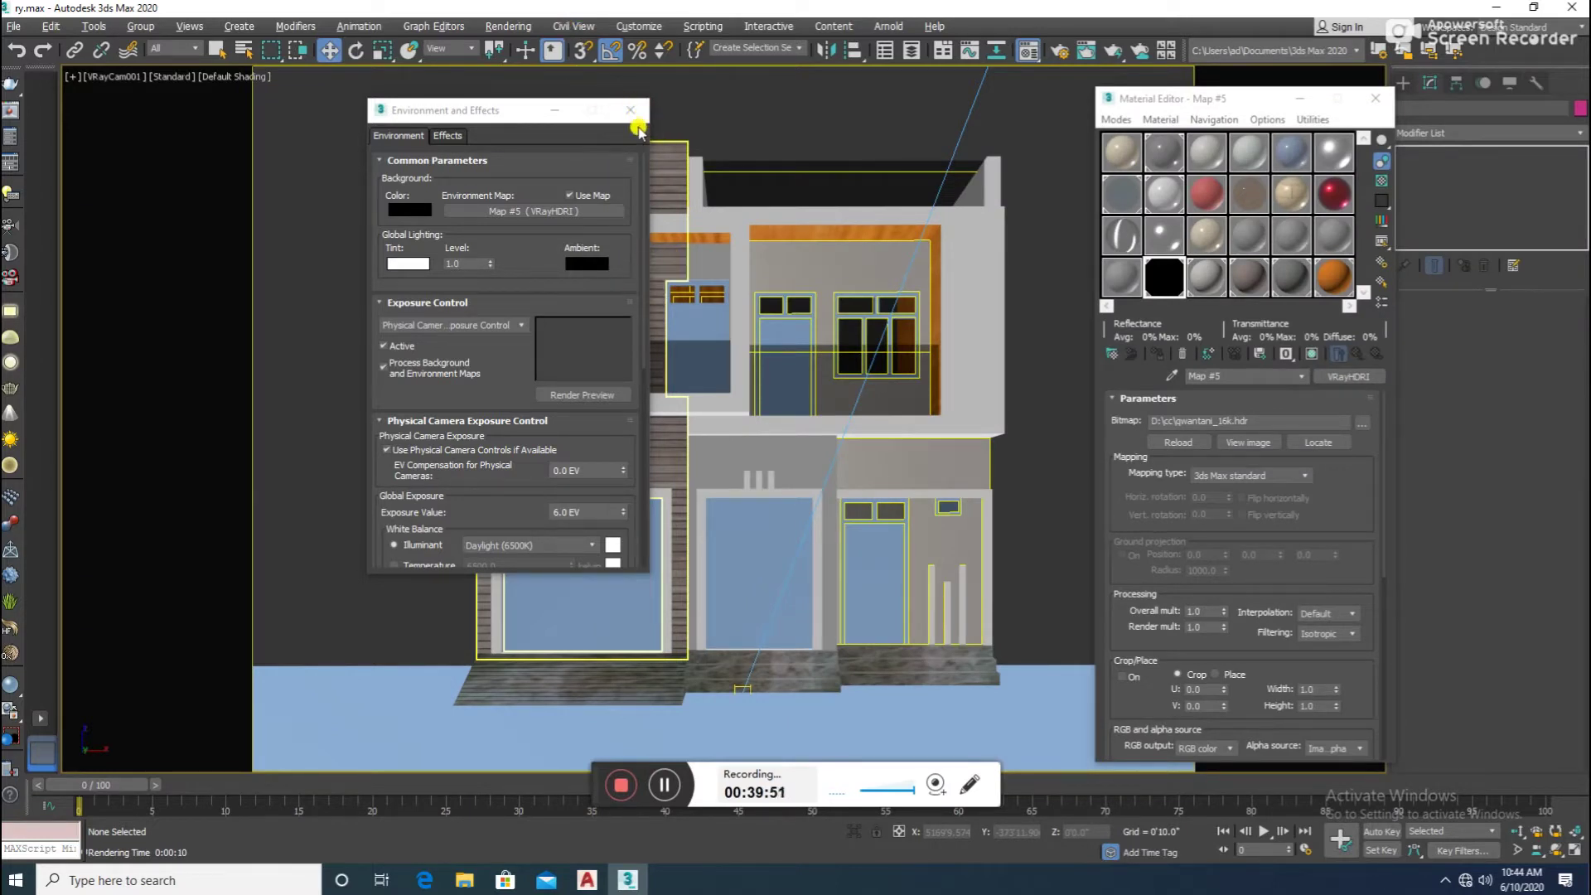
- Give the VRayHDRI map spherical mapping with Overall and Render multipliers of 5.0
click(1228, 476)
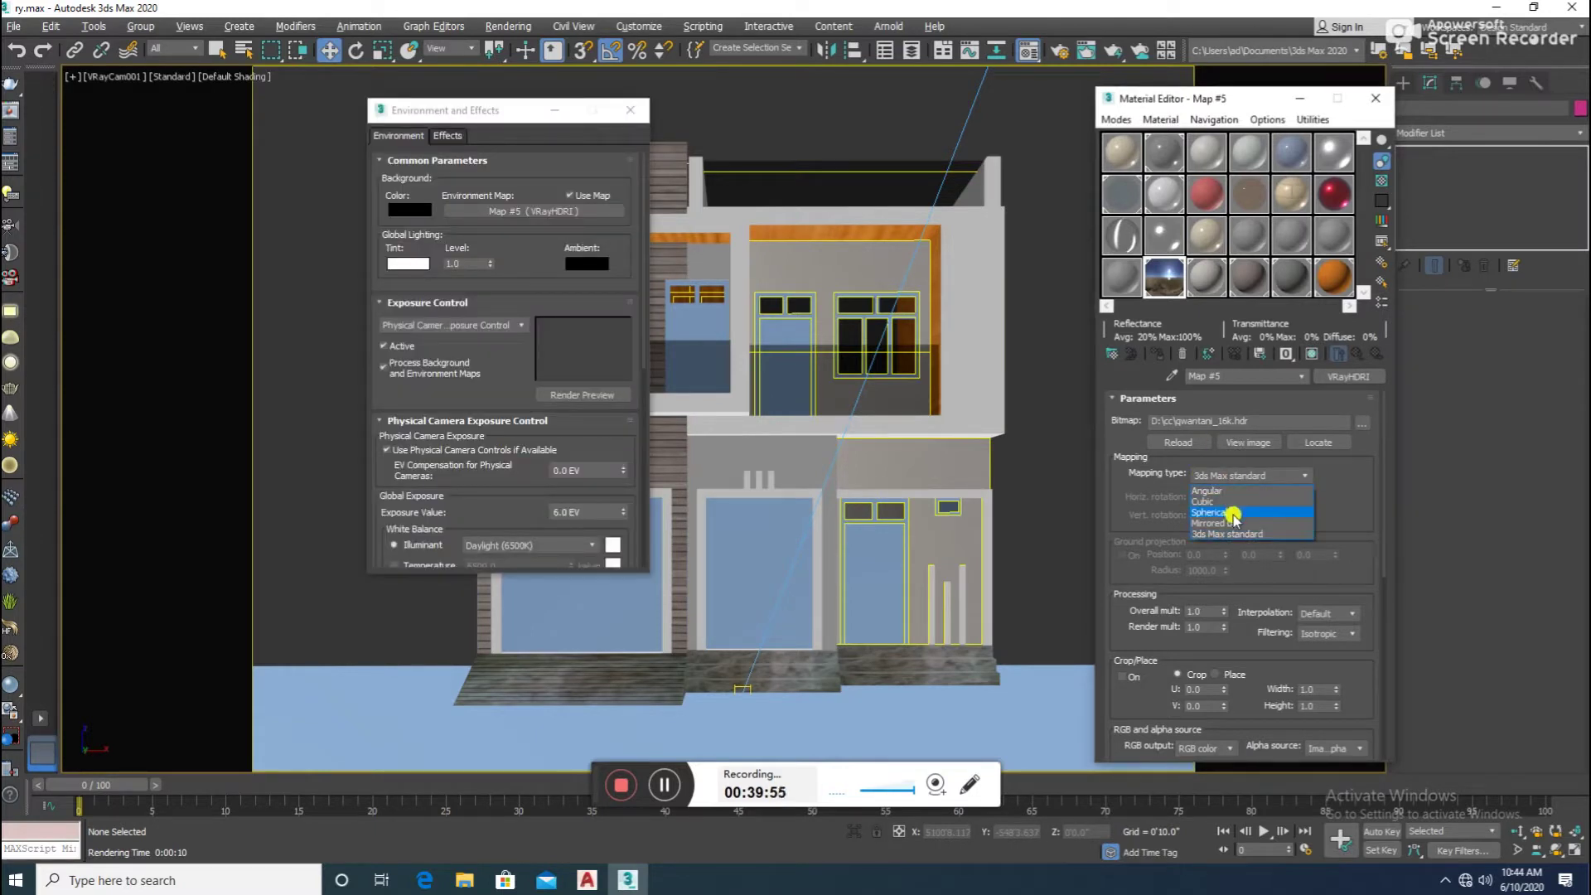
click(1234, 514)
click(630, 109)
drag(1151, 685, 1158, 530)
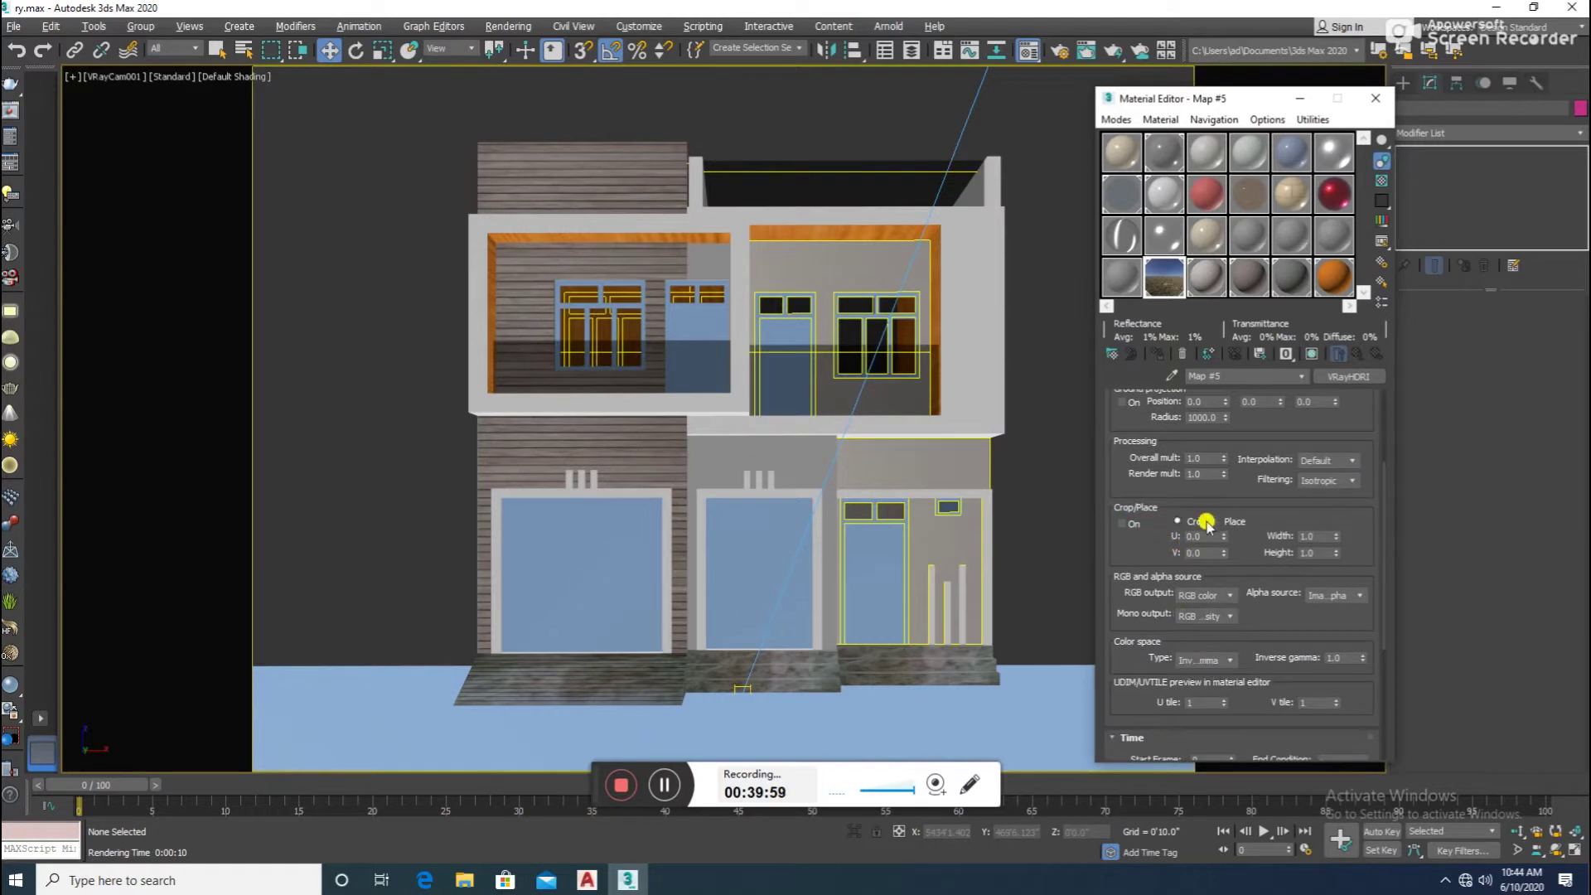
drag(1149, 543, 1156, 568)
double_click(1197, 492)
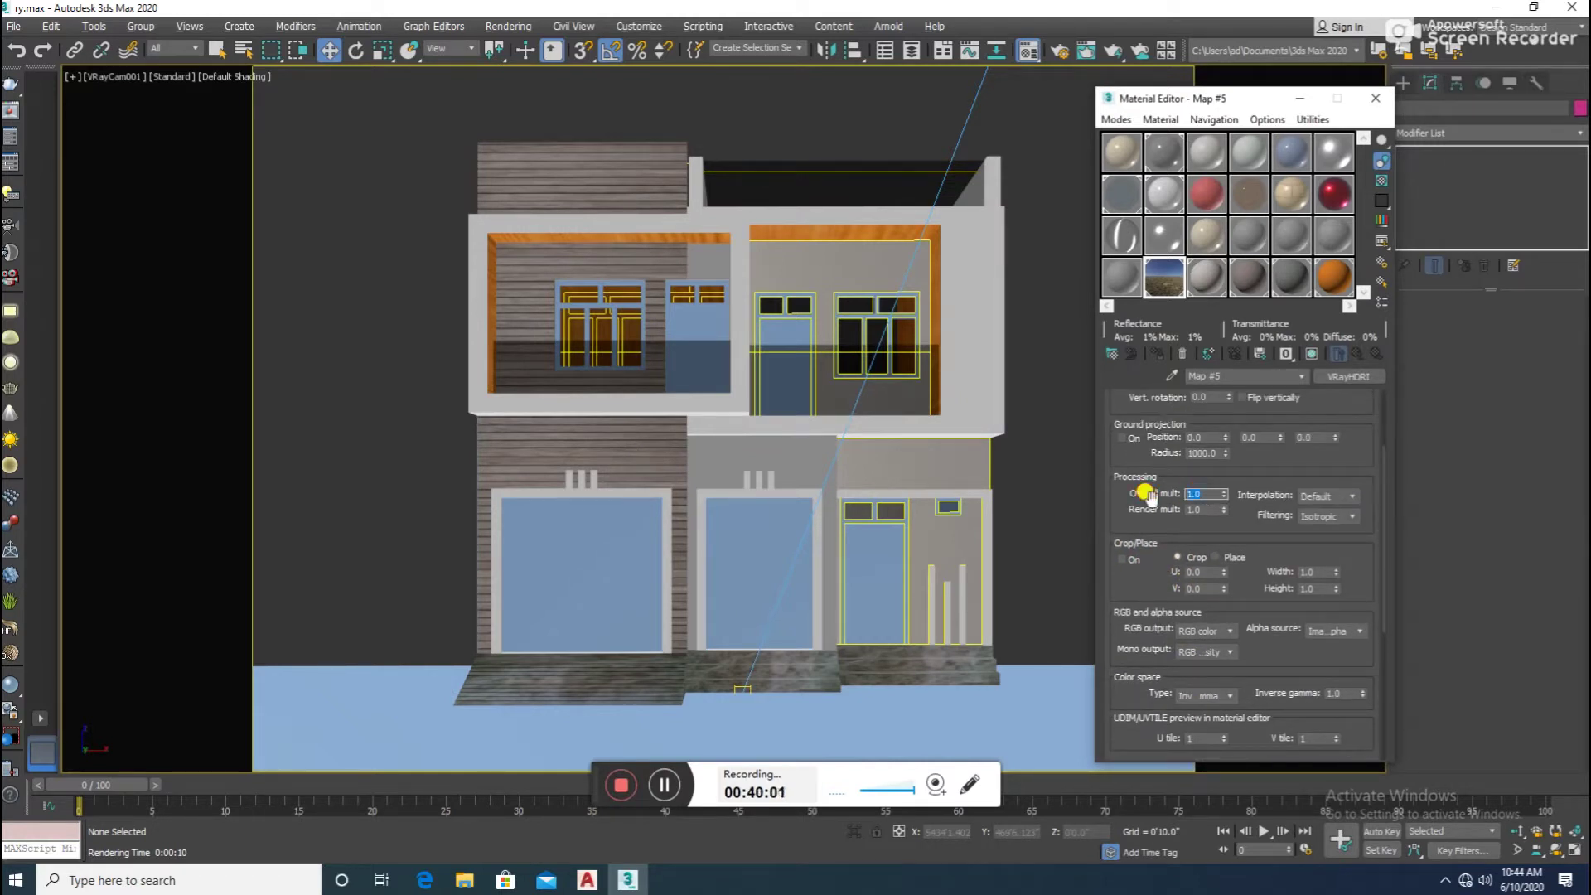
text(5)
double_click(1201, 509)
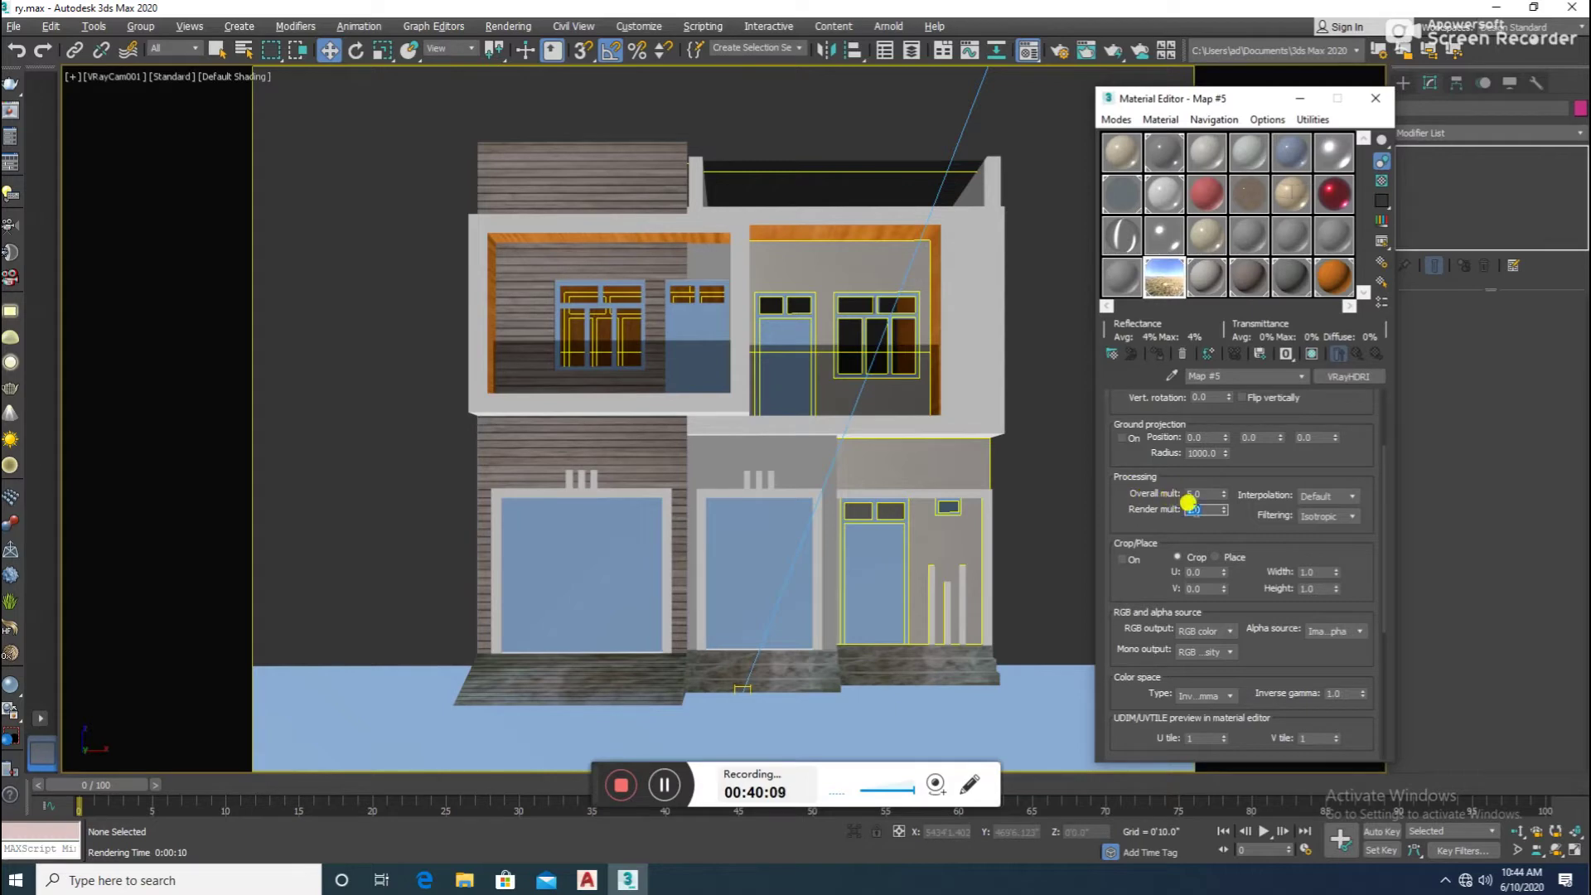
click(447, 358)
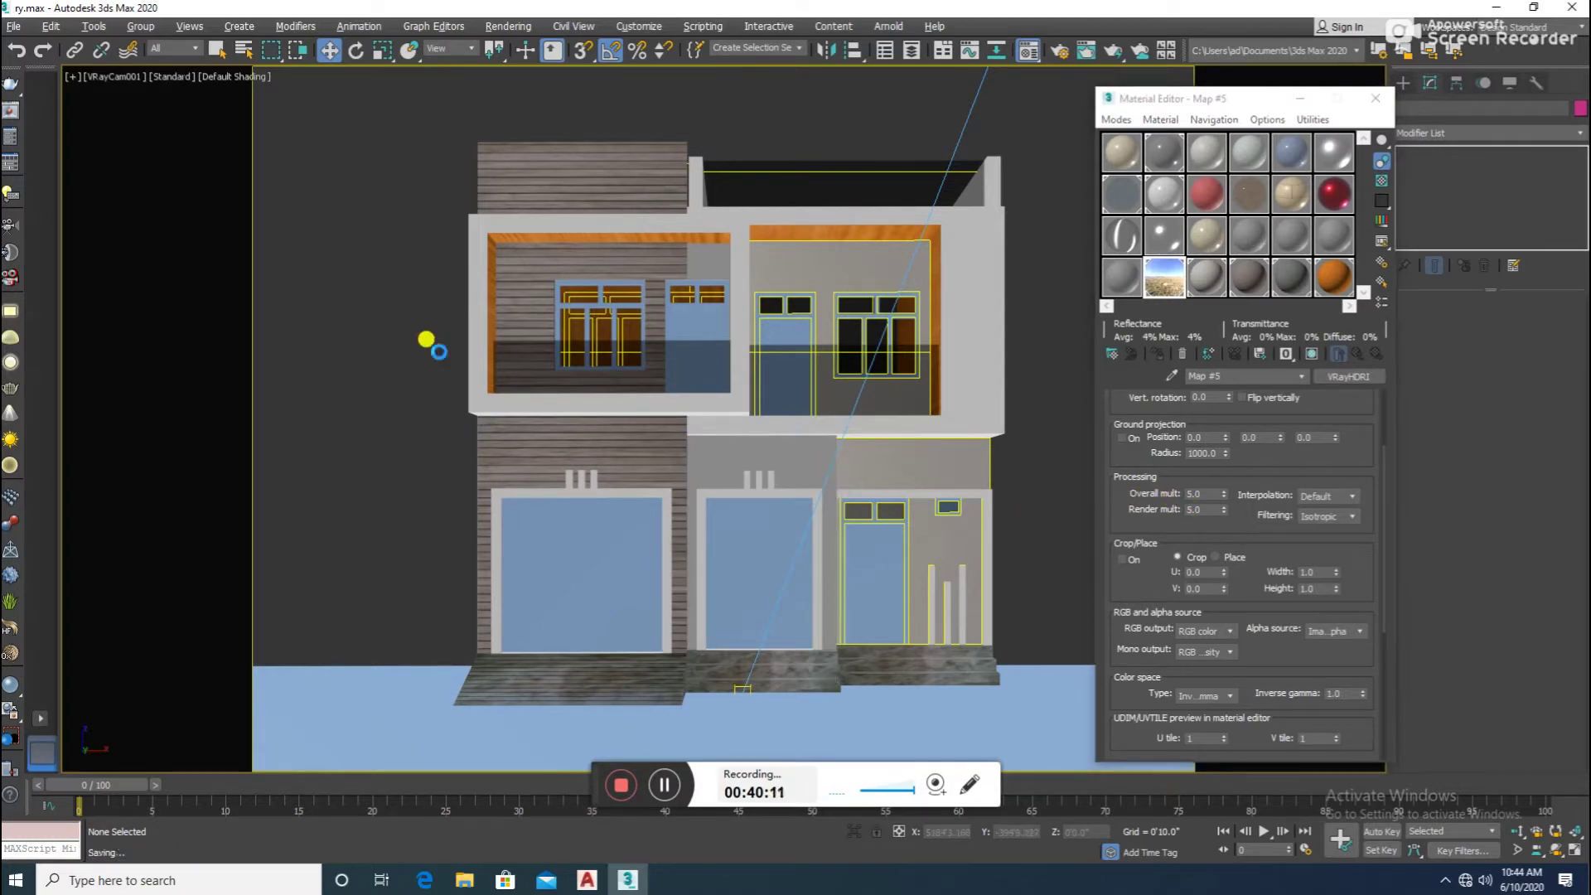
- Convert an unused material slot to a VRayMtl with a Bitmap diffuse map
click(1122, 276)
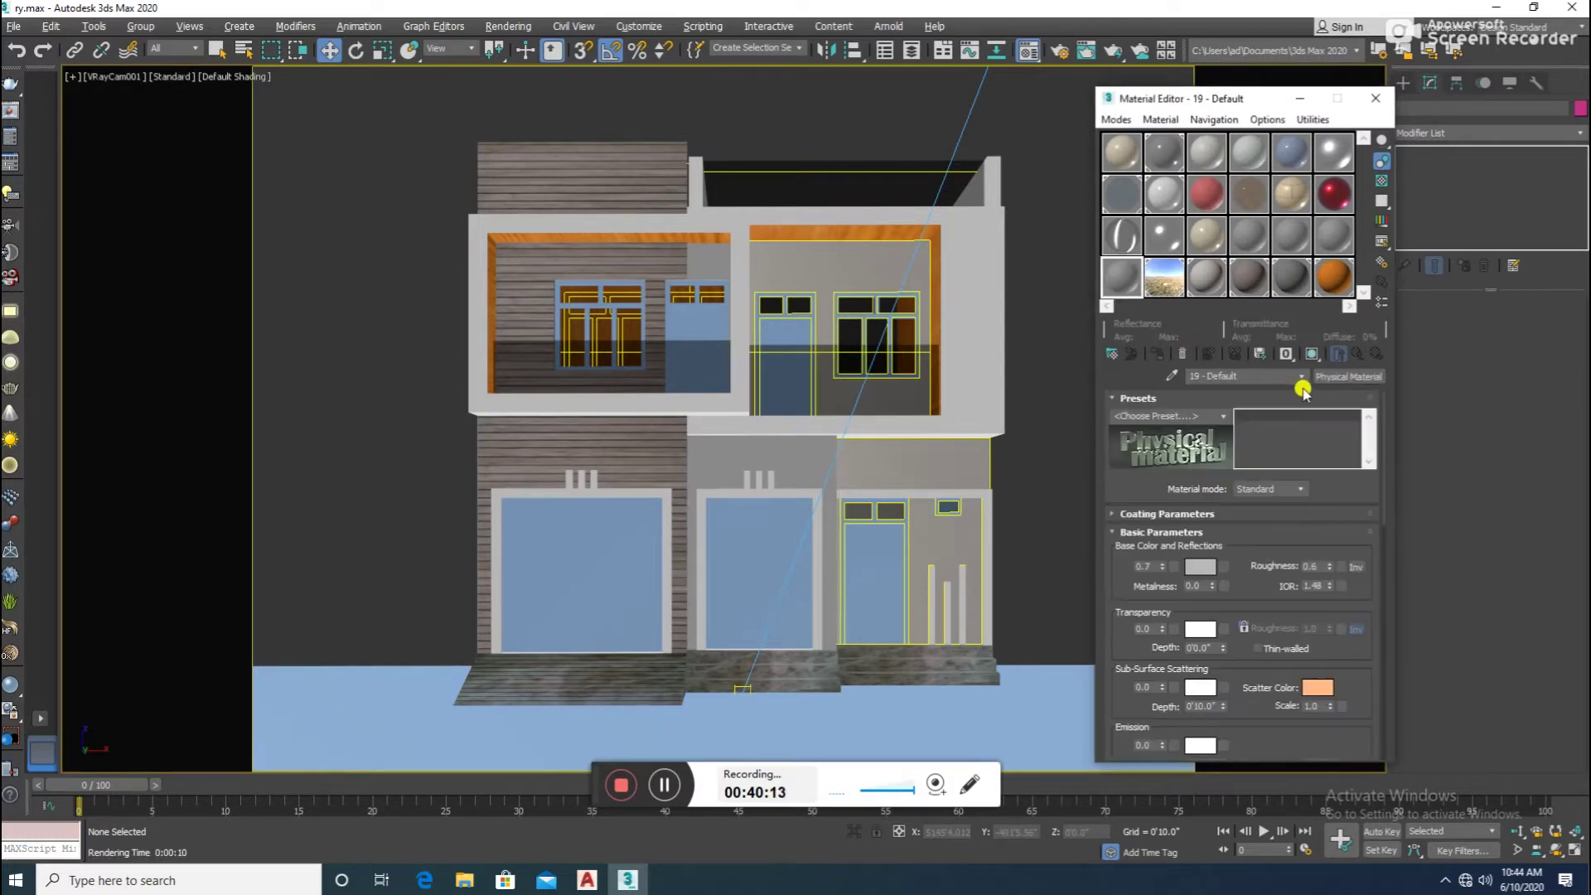
click(1334, 376)
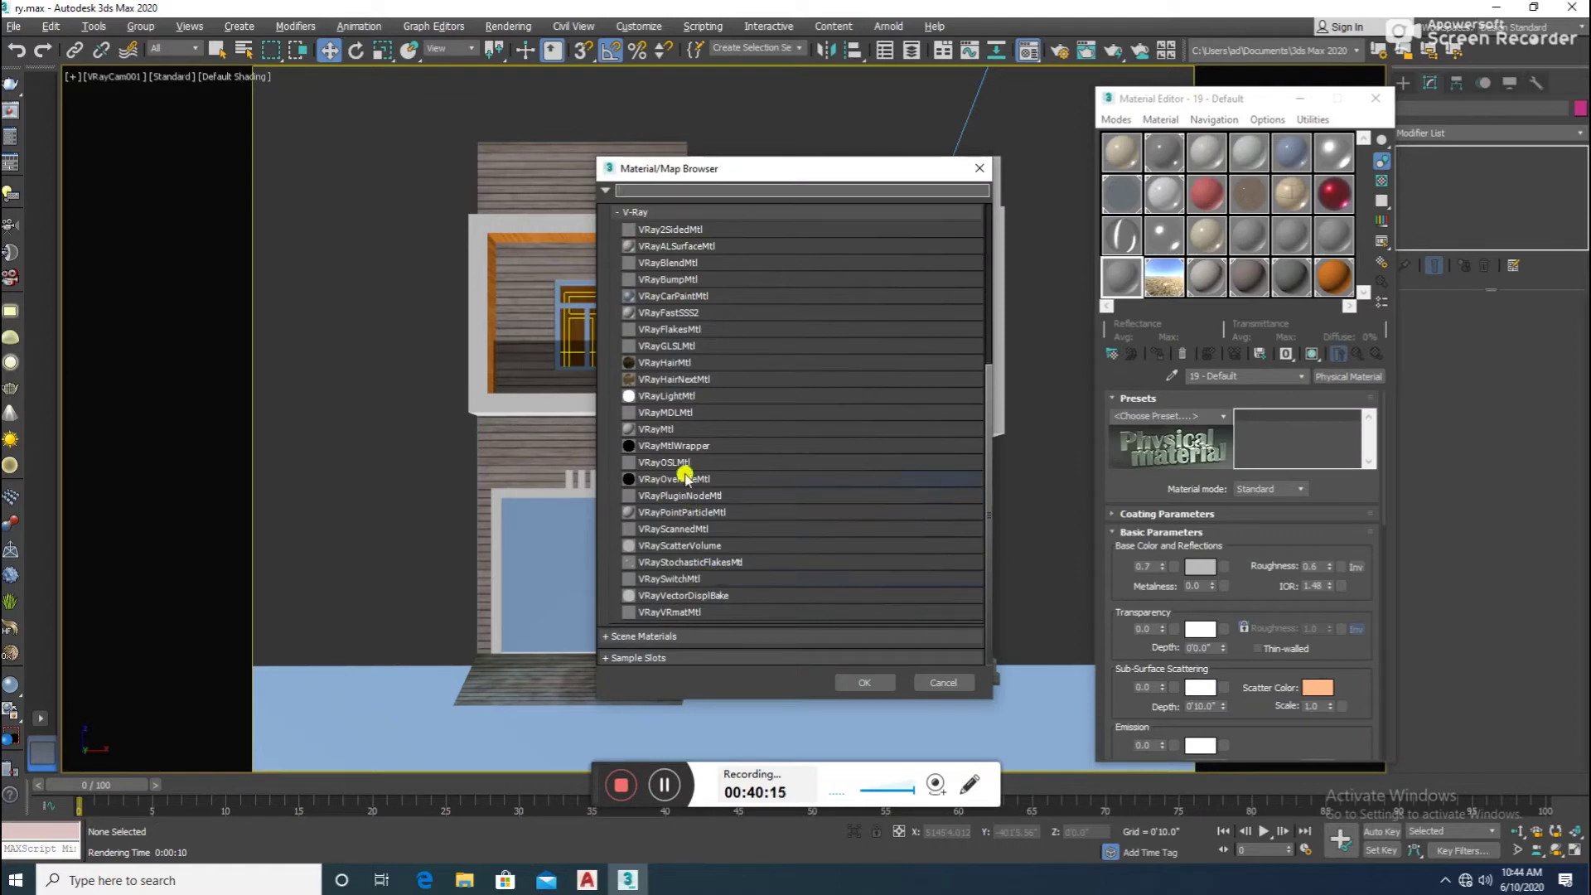
double_click(685, 430)
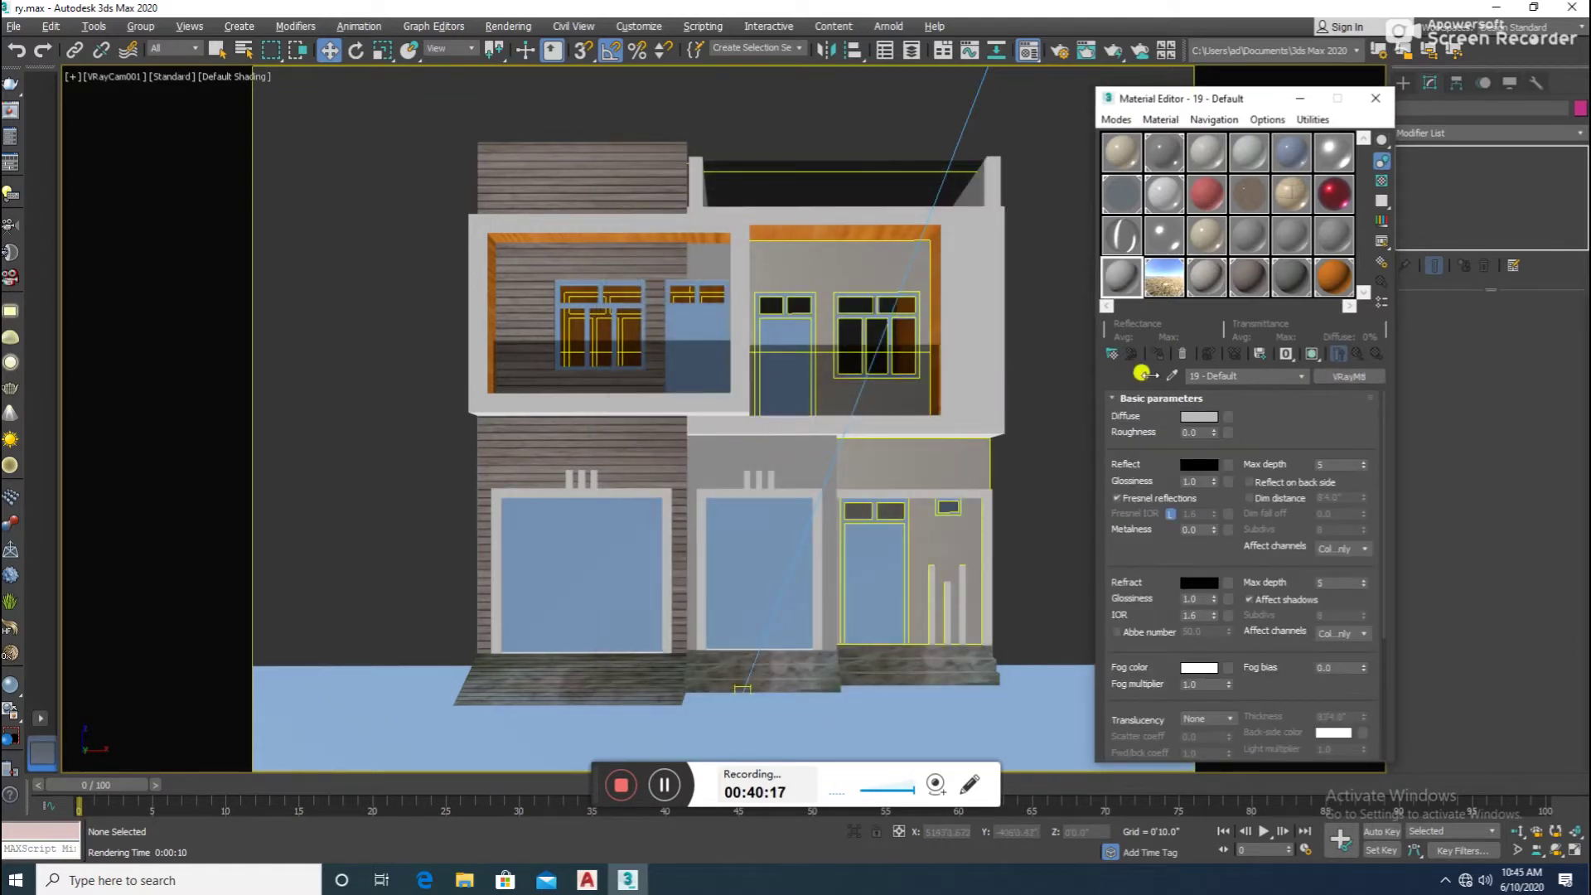
click(1227, 417)
scroll(654, 207, down, 2)
scroll(655, 211, down, 2)
scroll(675, 228, down, 2)
scroll(669, 239, up, 2)
double_click(667, 263)
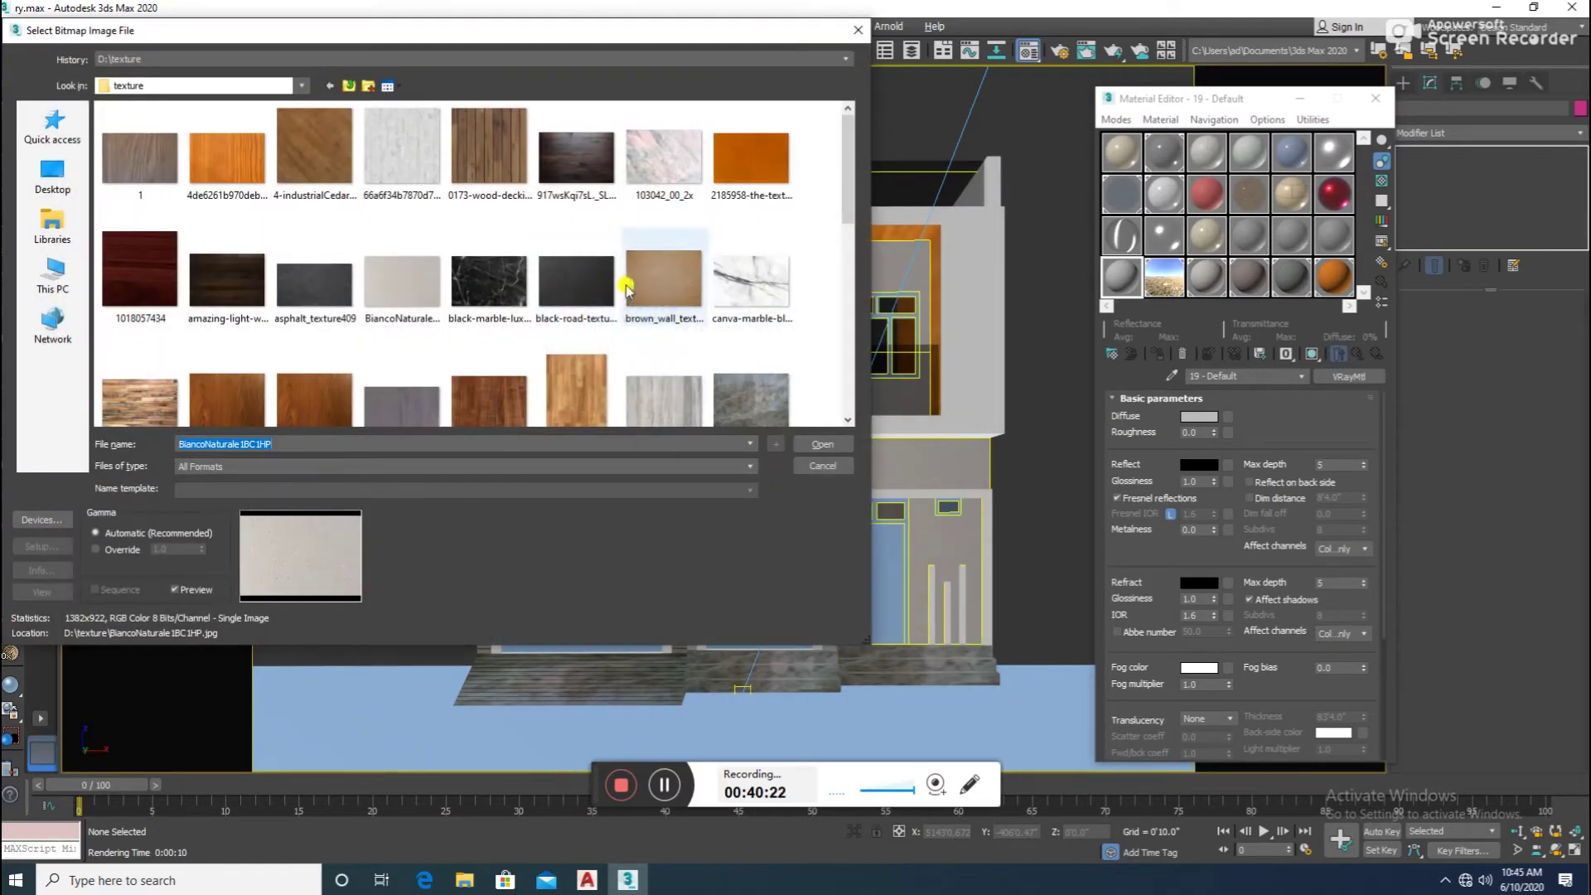
- Choose the 4-industrialCedar-diffuse-0-4096x4096-sample.jpg wood image for the diffuse bitmap
click(577, 382)
scroll(497, 373, down, 1)
click(338, 366)
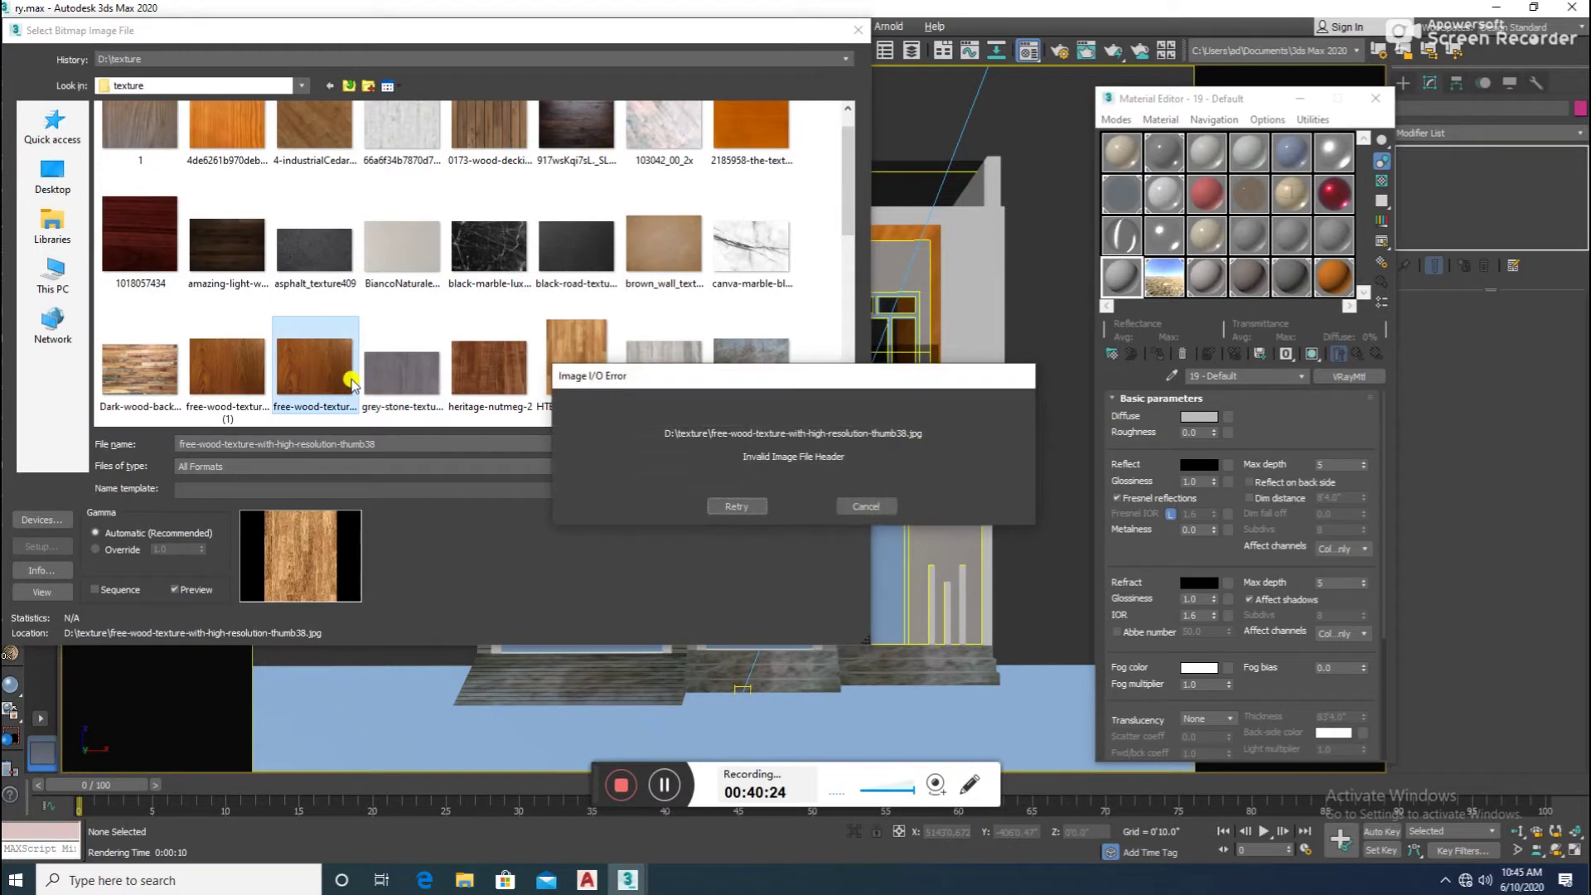
click(861, 497)
scroll(710, 387, up, 1)
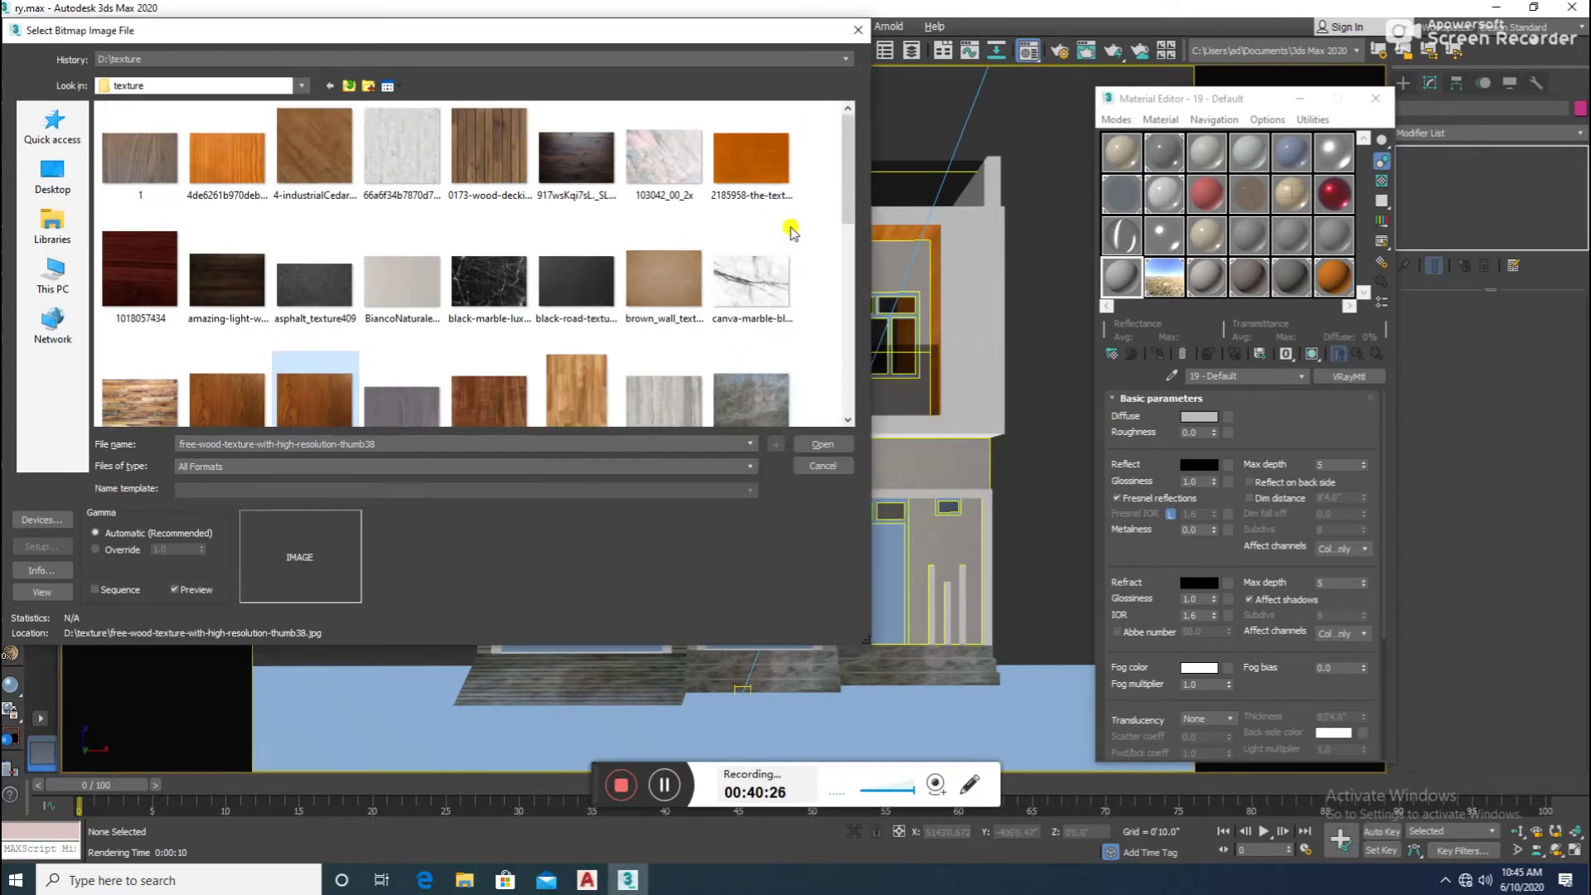
click(754, 190)
click(308, 145)
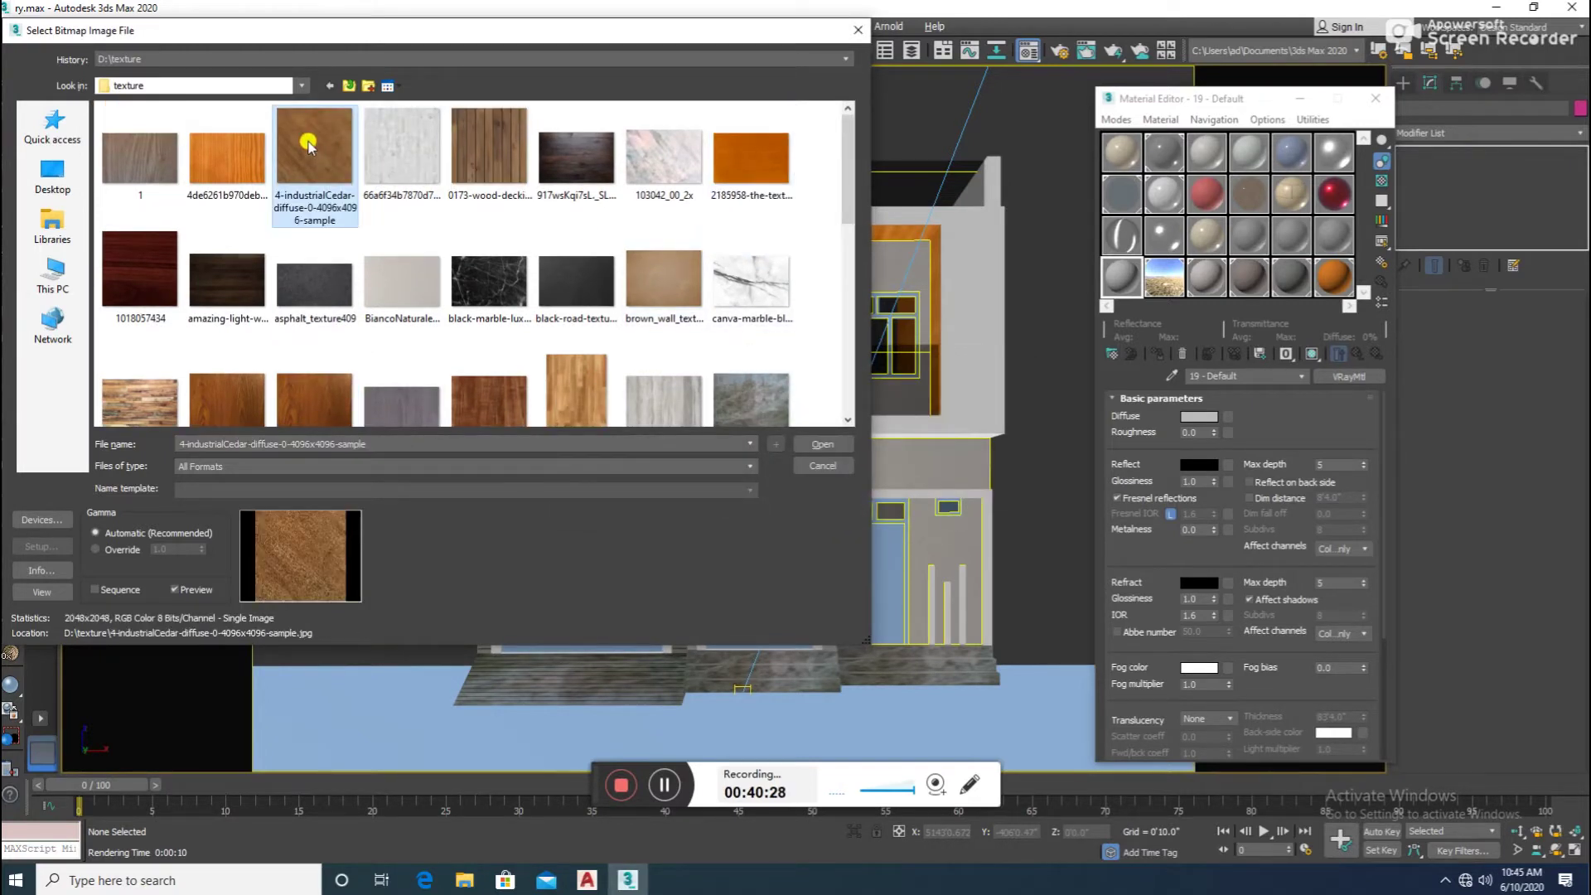
double_click(309, 145)
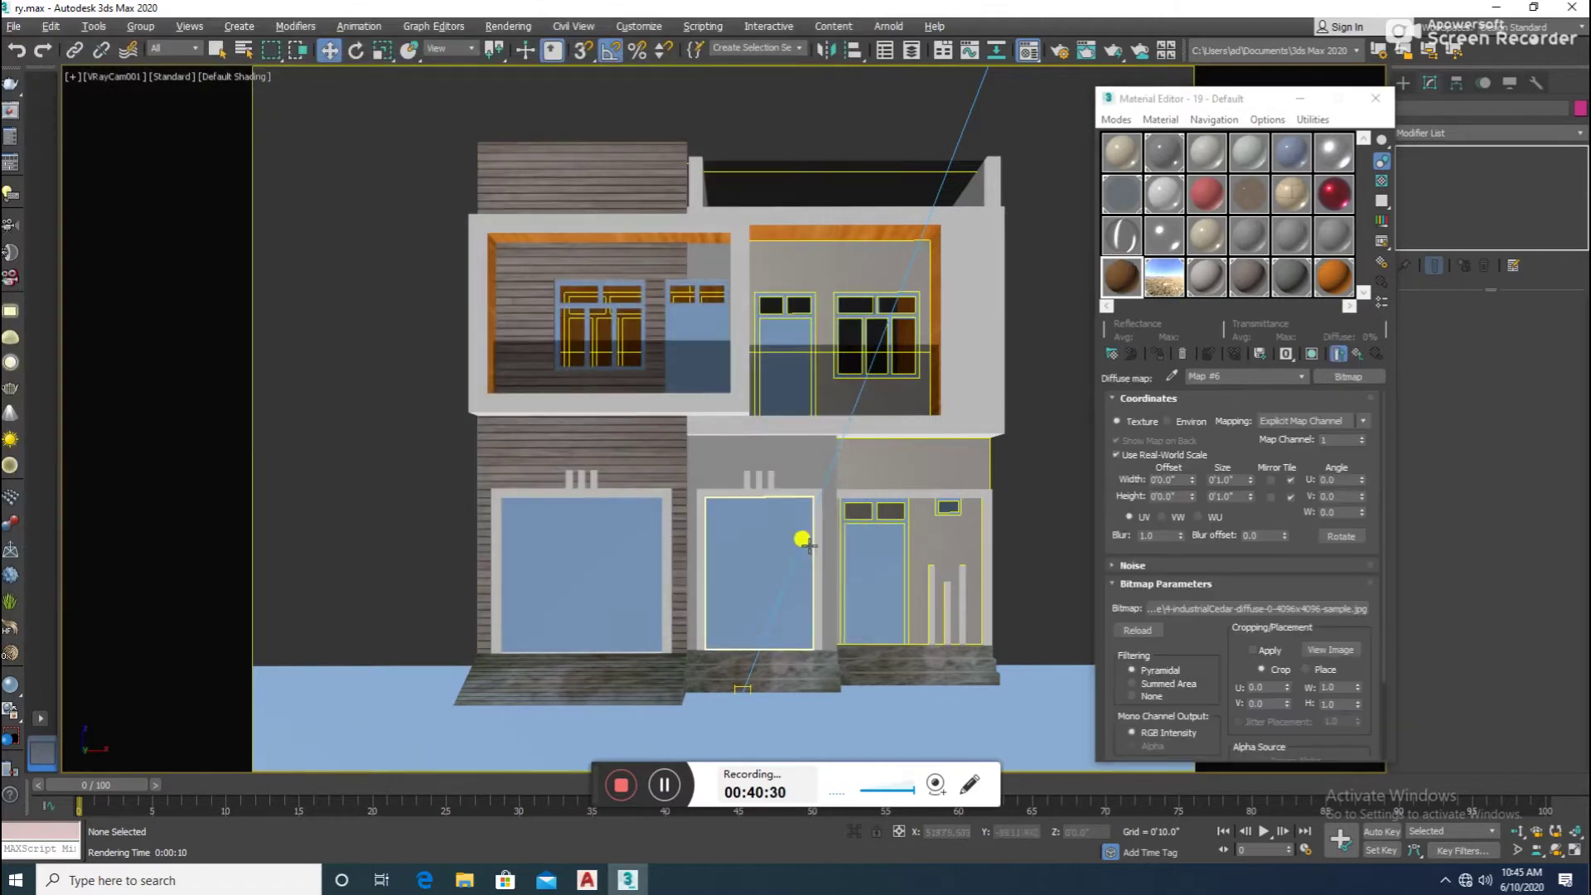
- Isolate the upper-left window group and open it for editing
click(629, 302)
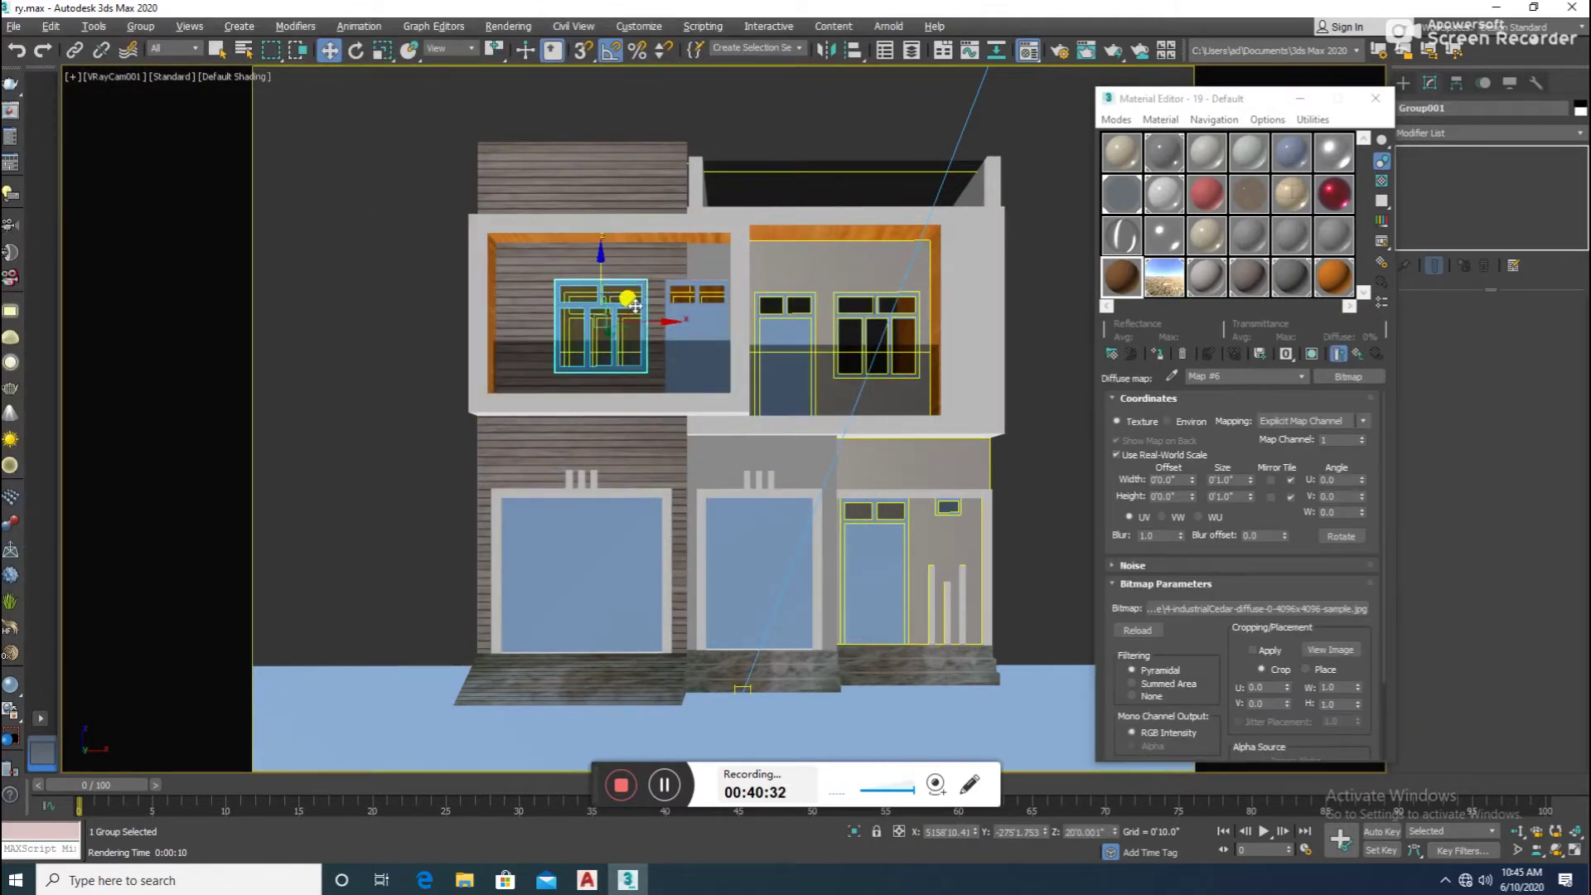
key(u)
key(z)
scroll(638, 323, down, 3)
scroll(671, 365, down, 1)
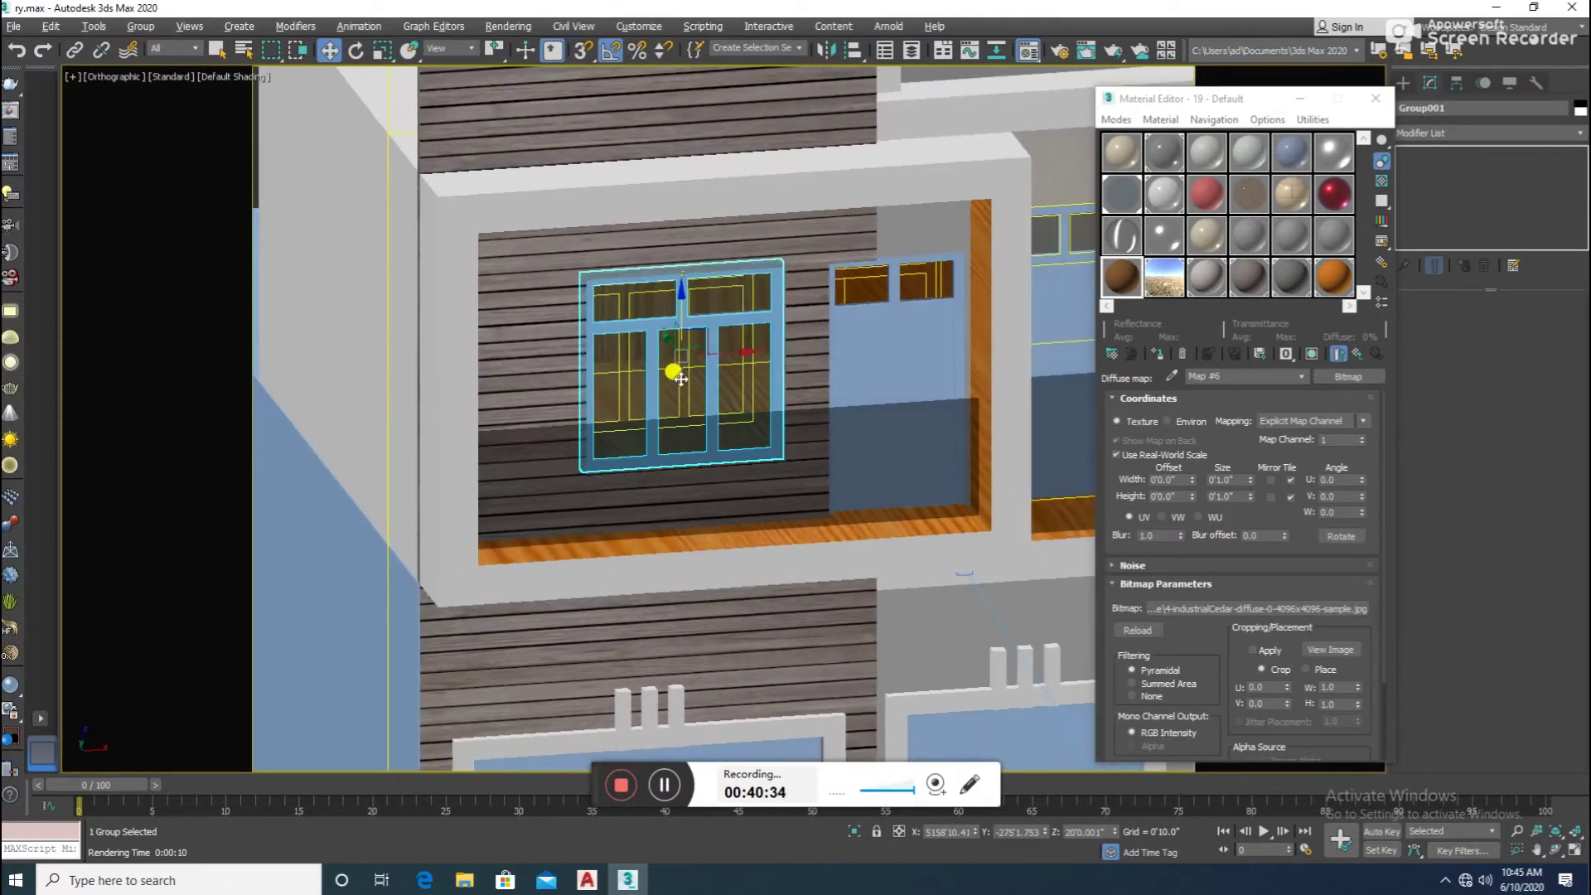
key(alt+q)
click(139, 26)
click(158, 58)
- Assign the cedar wood material to the window frame Rectangle004
click(519, 172)
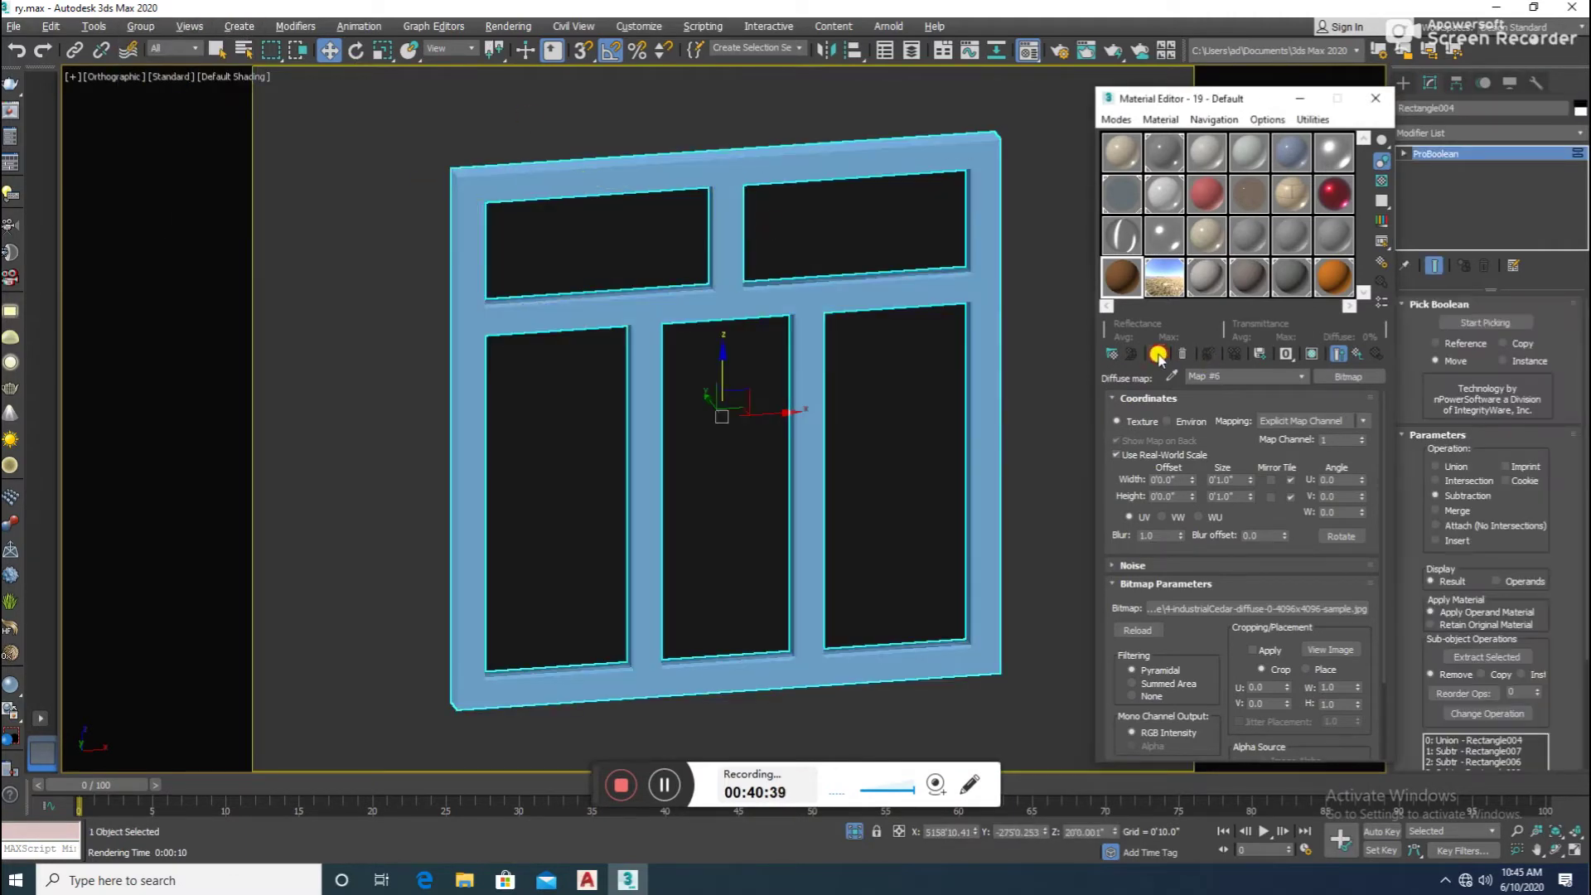
click(1313, 356)
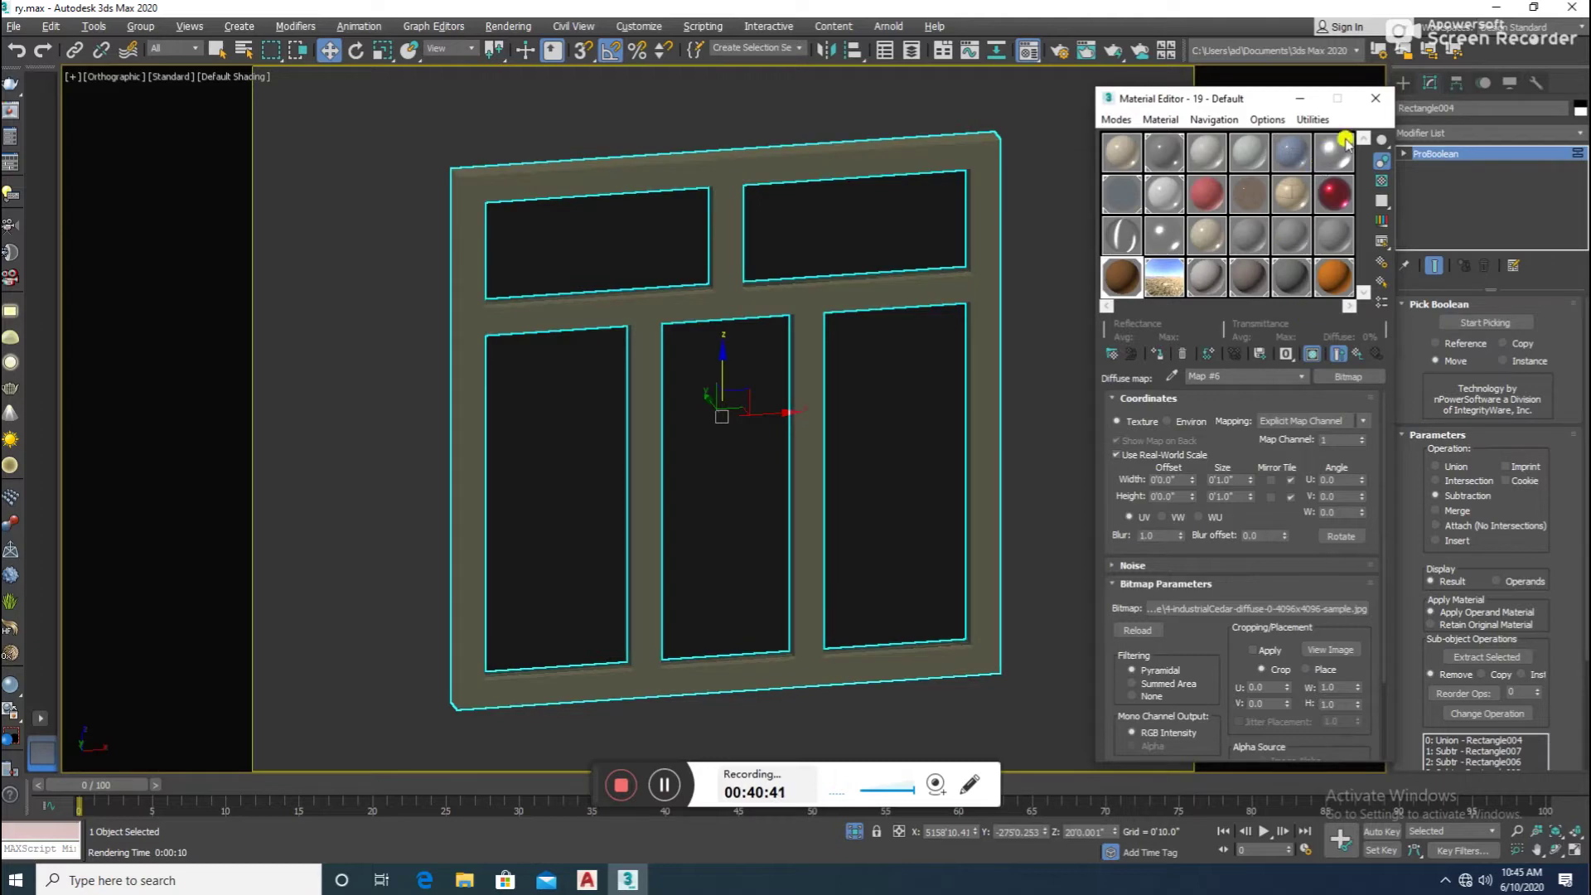
click(1375, 98)
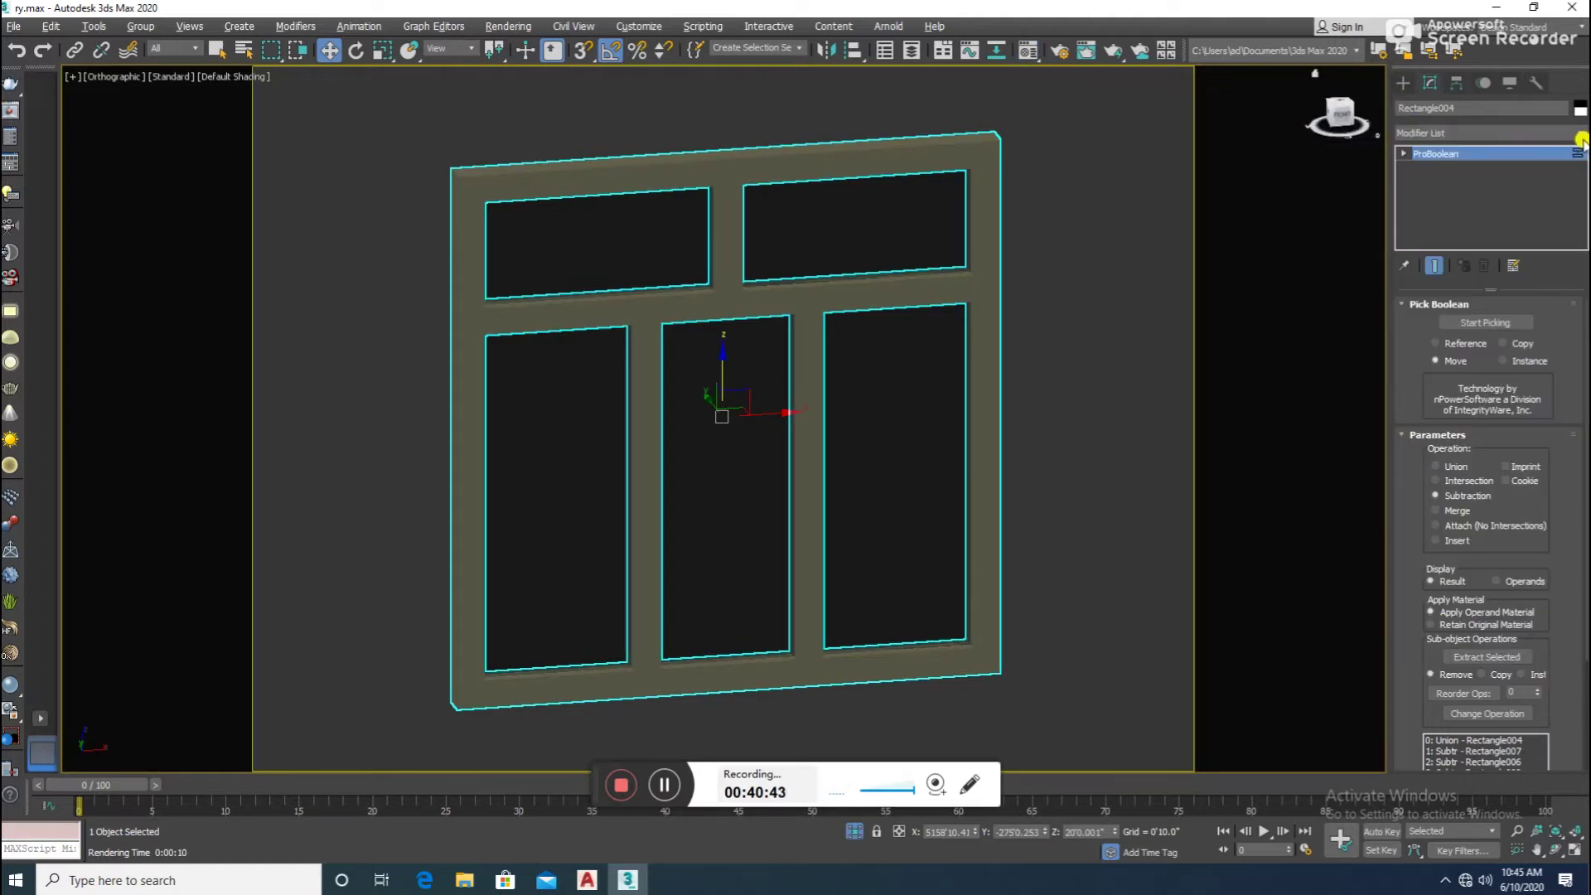
key(F3)
middle_drag(733, 327, 1243, 466)
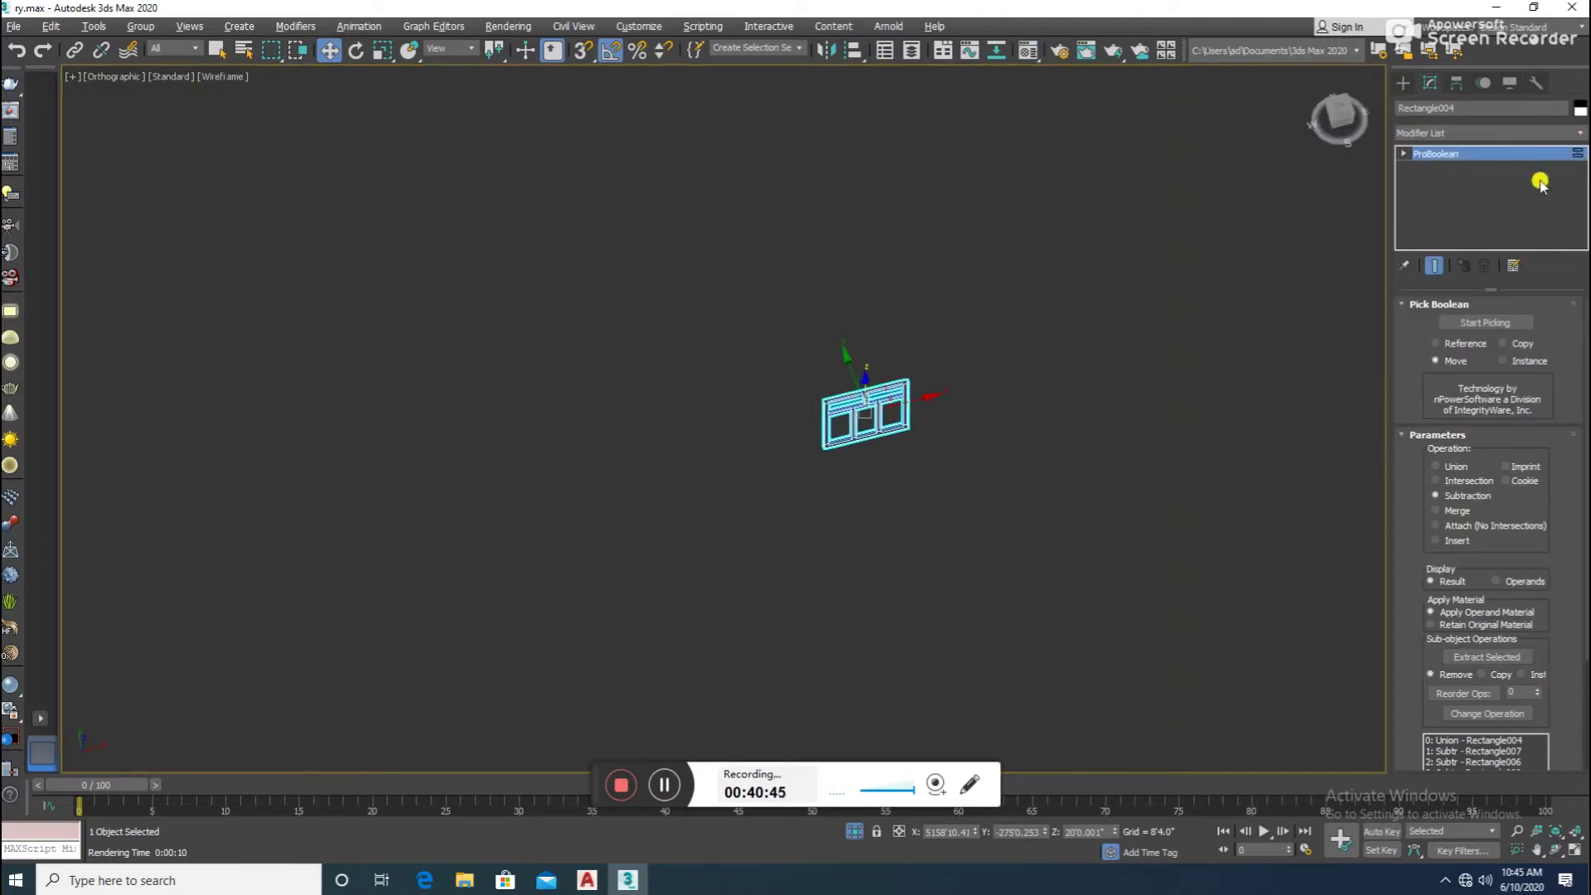
- Add a UVW Map modifier to the window frame and return to shaded view
click(1574, 132)
scroll(1572, 143, down, 10)
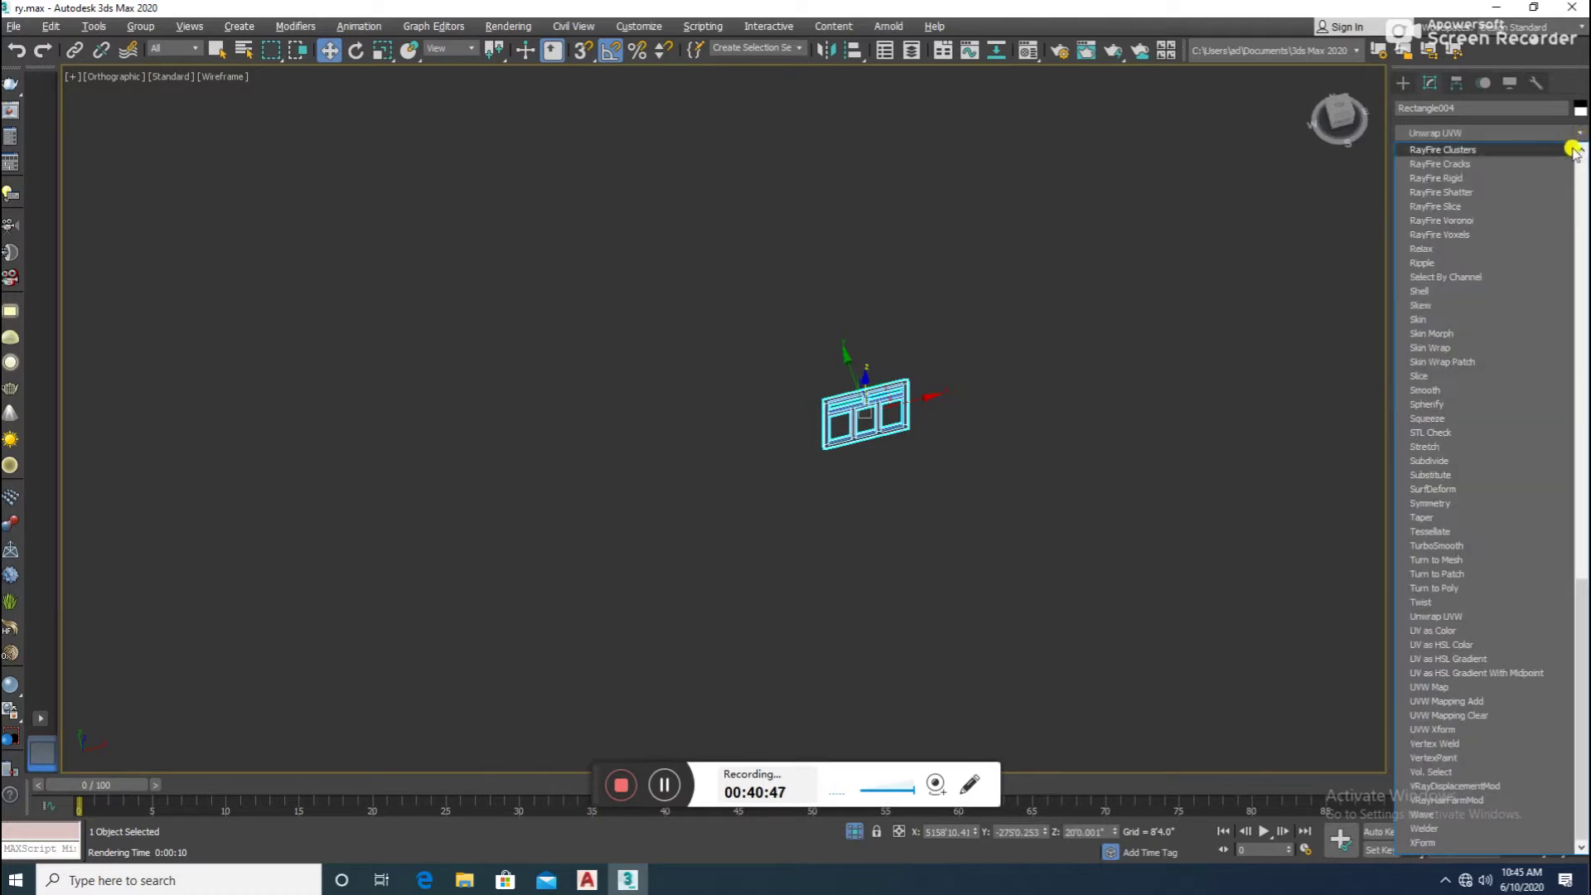
click(1433, 684)
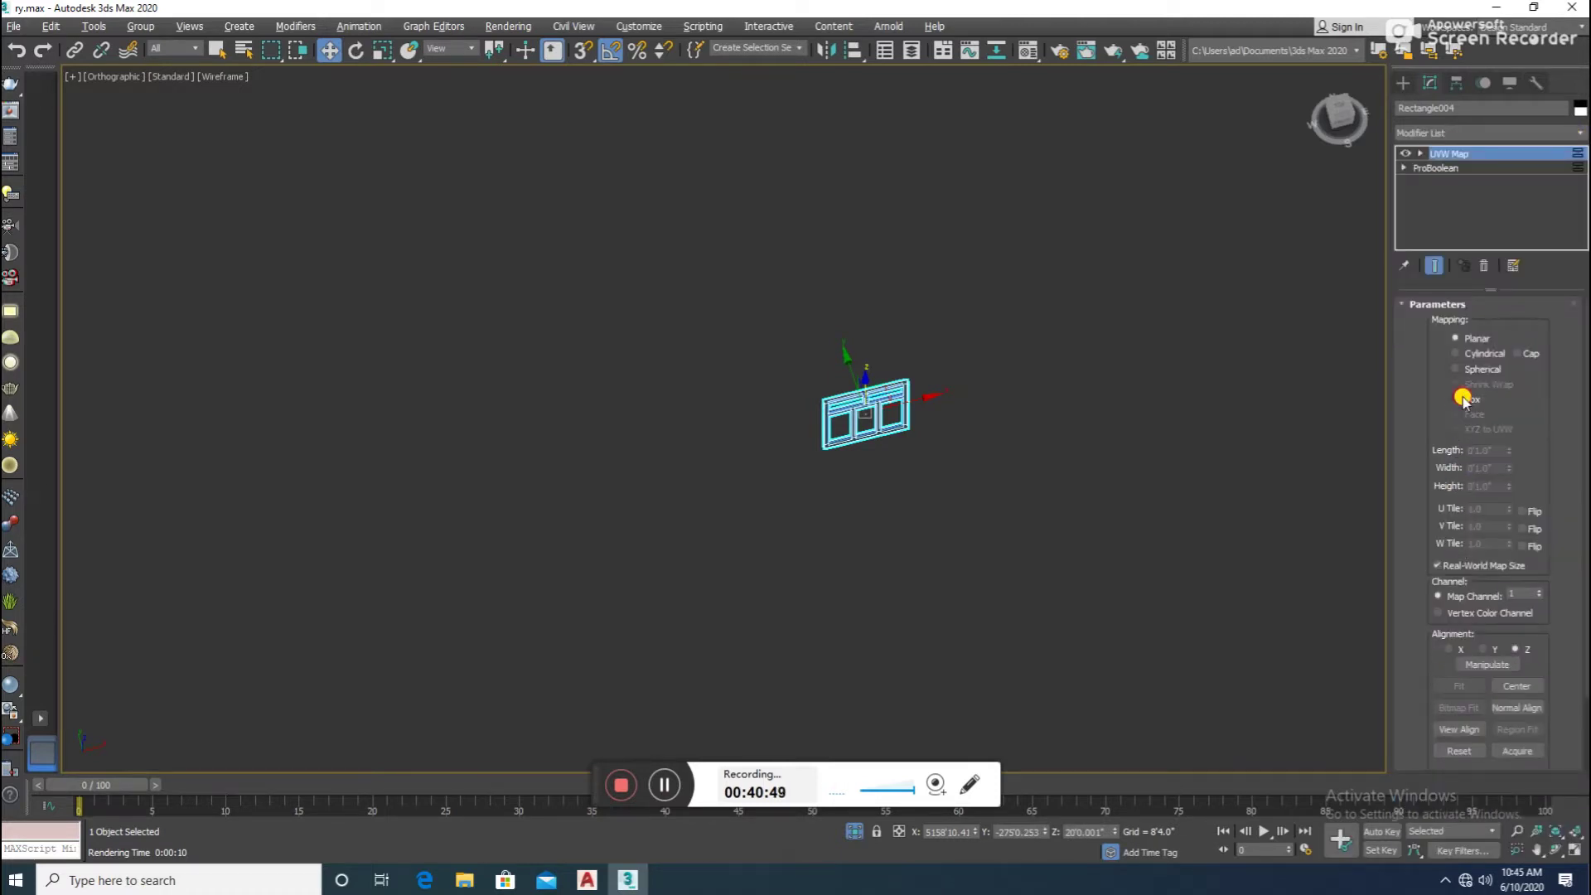
scroll(706, 411, up, 5)
click(707, 412)
scroll(1120, 425, down, 2)
key(F3)
scroll(1077, 455, down, 5)
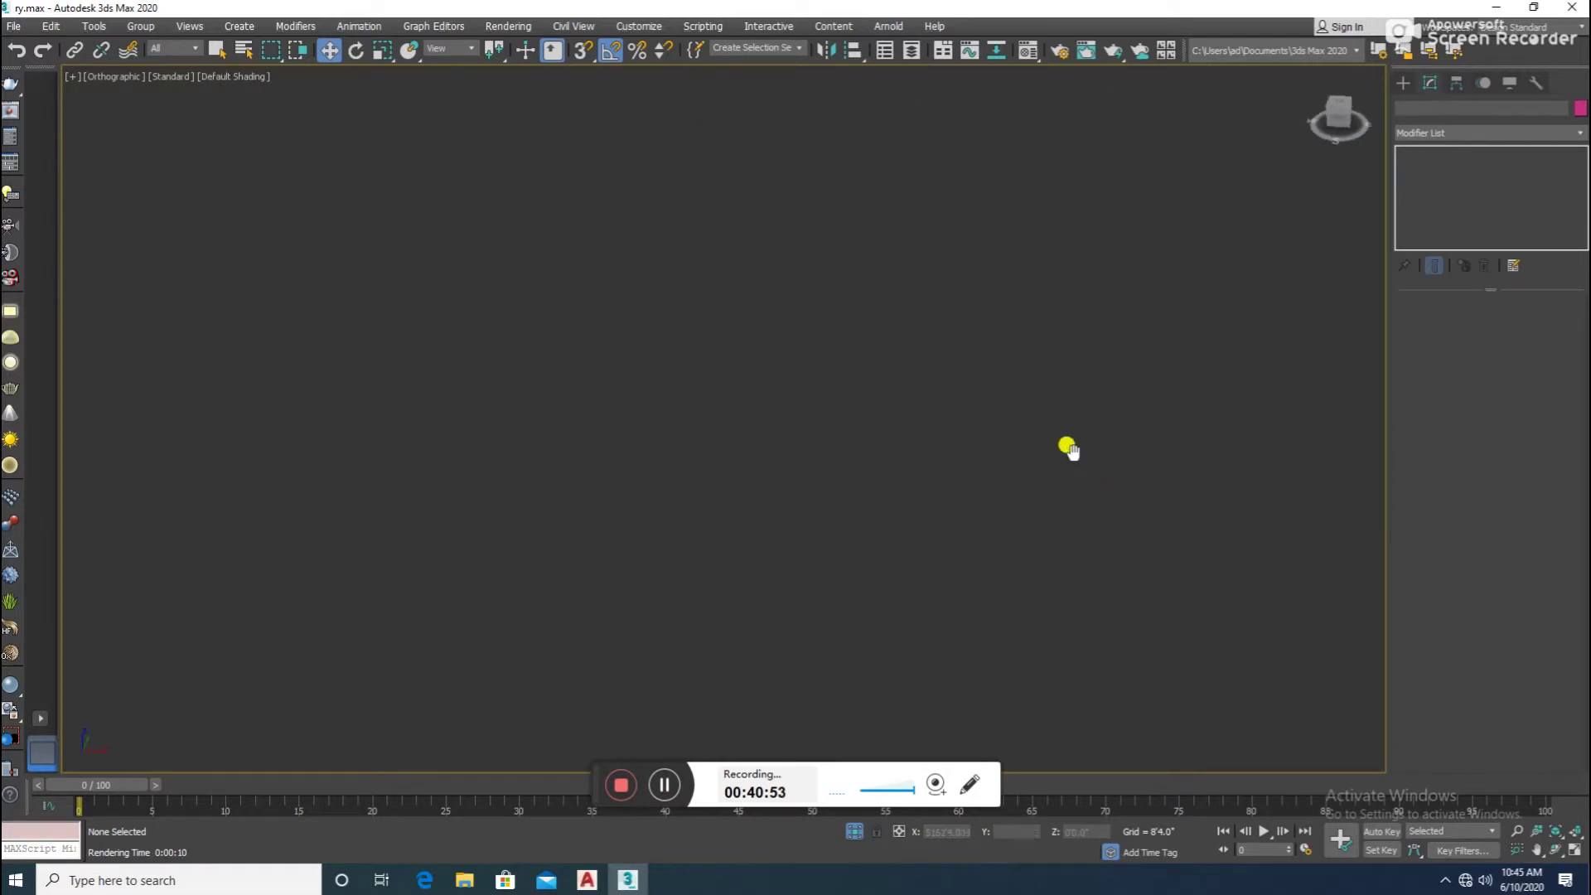
scroll(1046, 480, up, 3)
middle_drag(1090, 451, 1033, 483)
- Convert Solid Glass to a VRayMtl with a blue-grey diffuse colour
key(m)
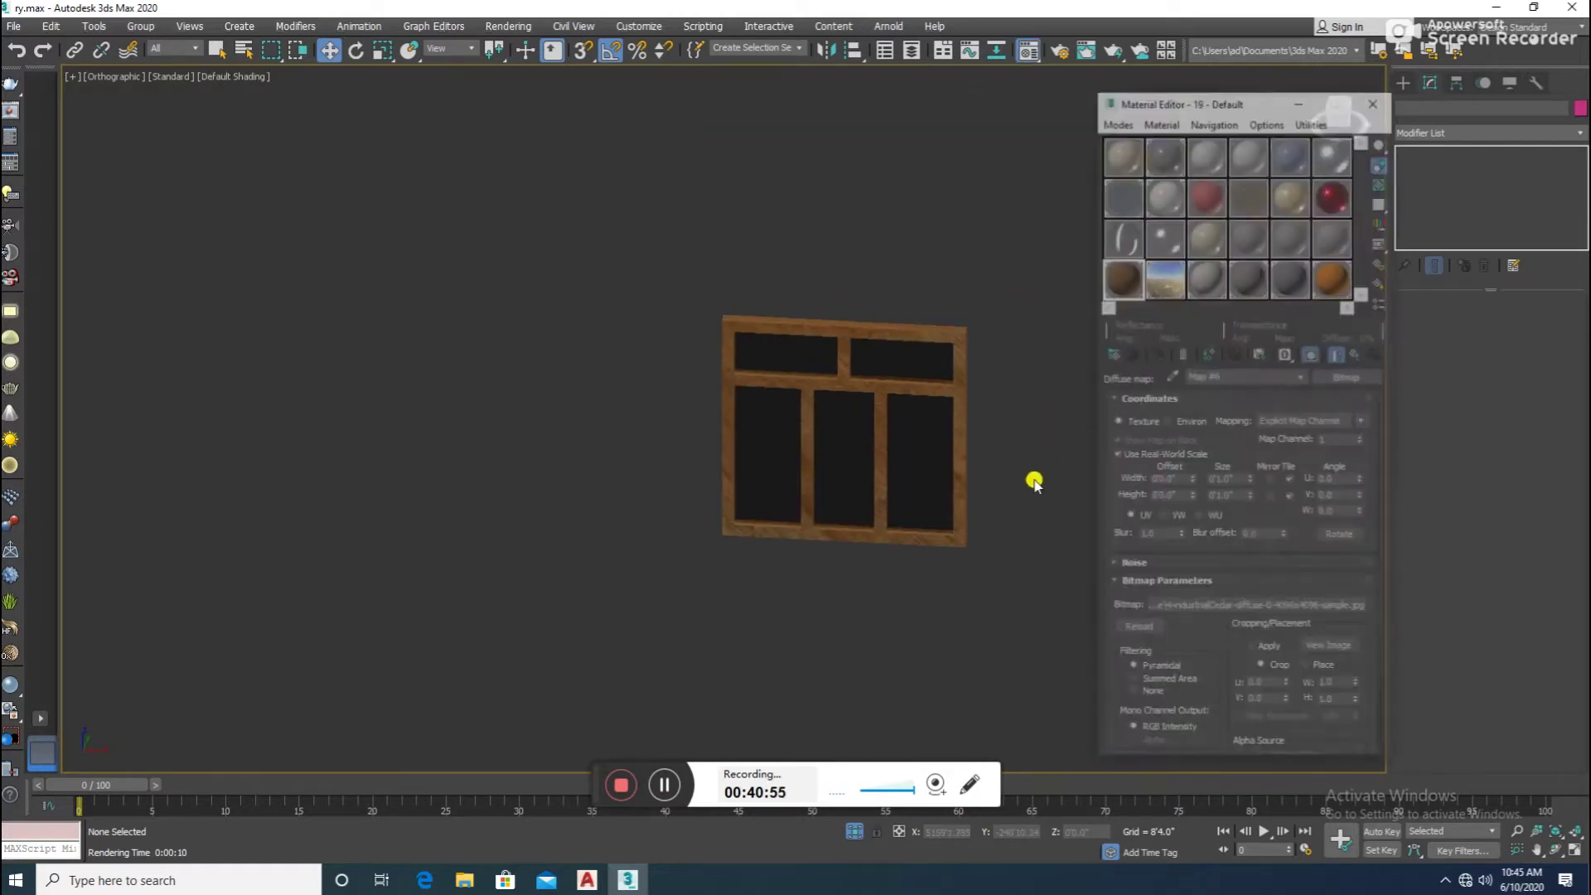
click(1122, 192)
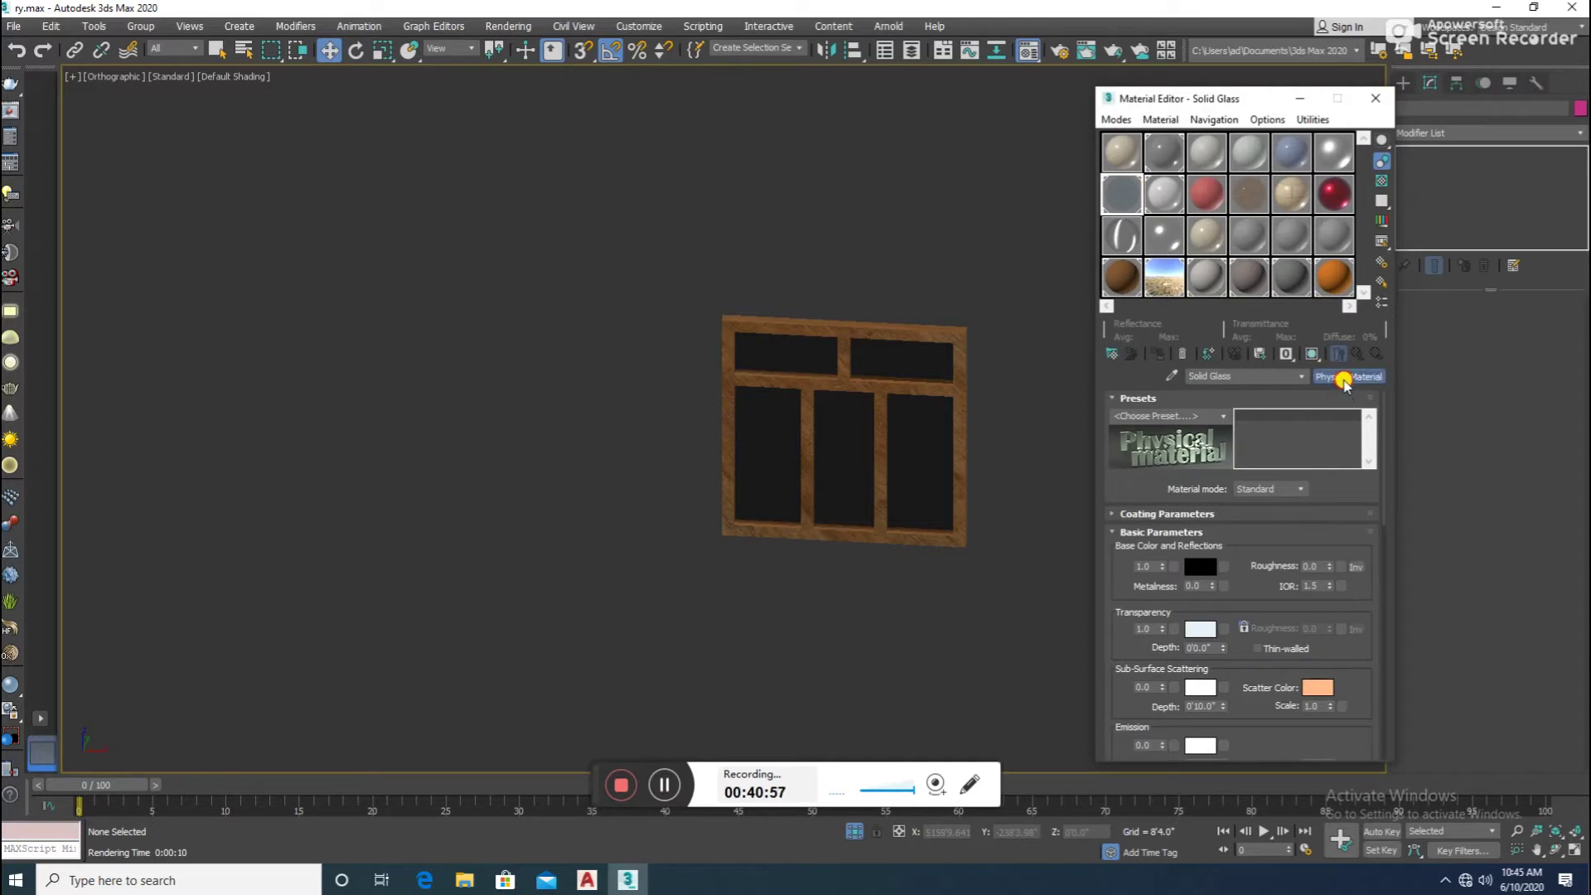
click(1346, 376)
double_click(657, 554)
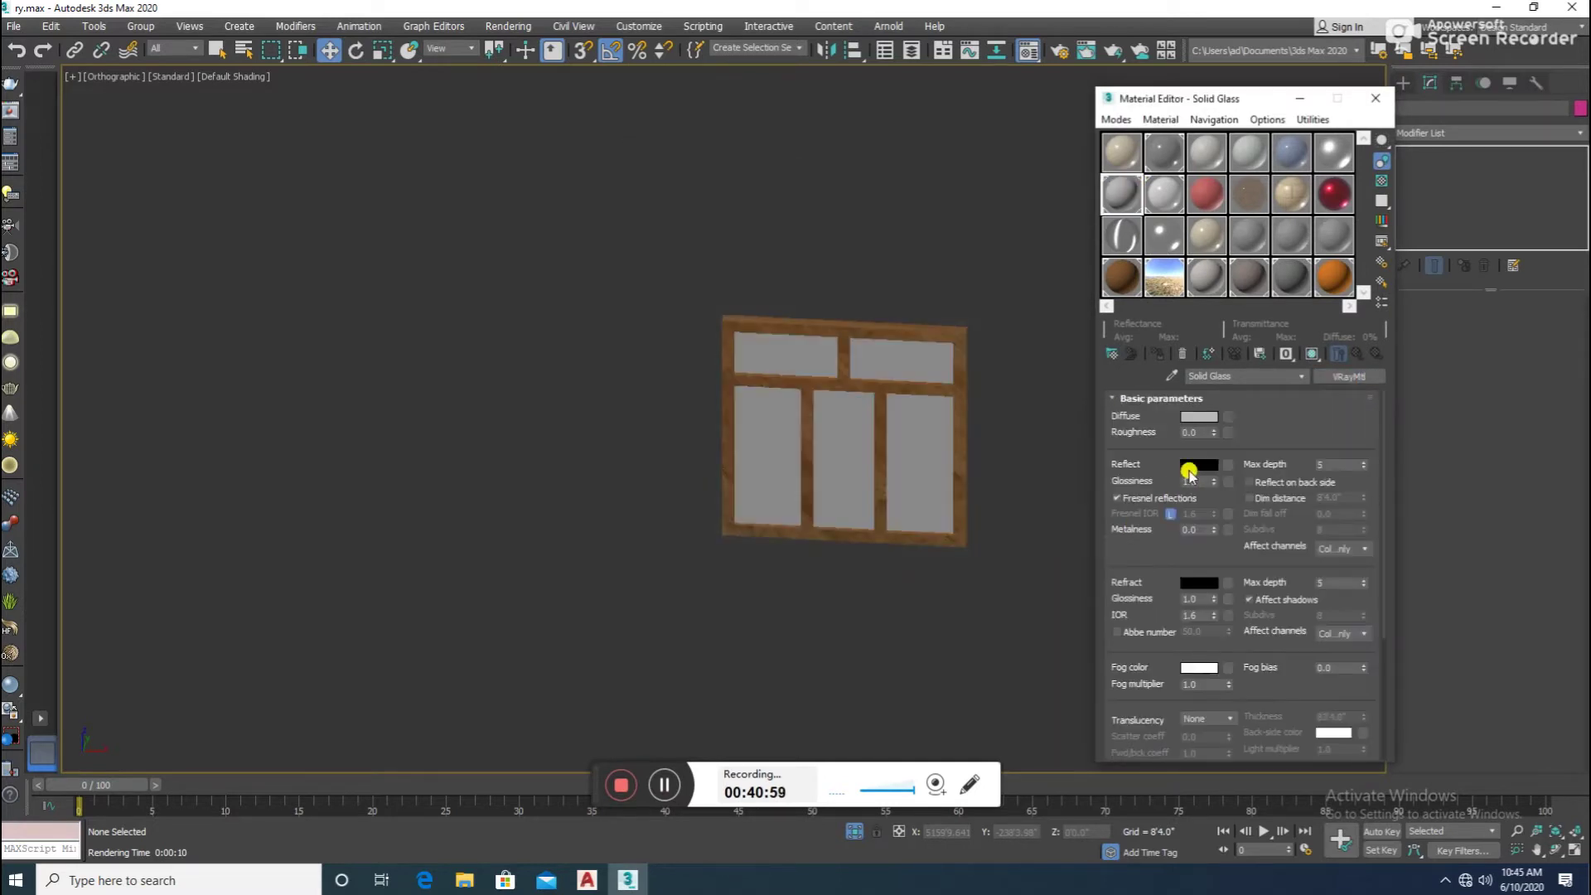
click(1199, 417)
drag(566, 176, 622, 176)
click(591, 159)
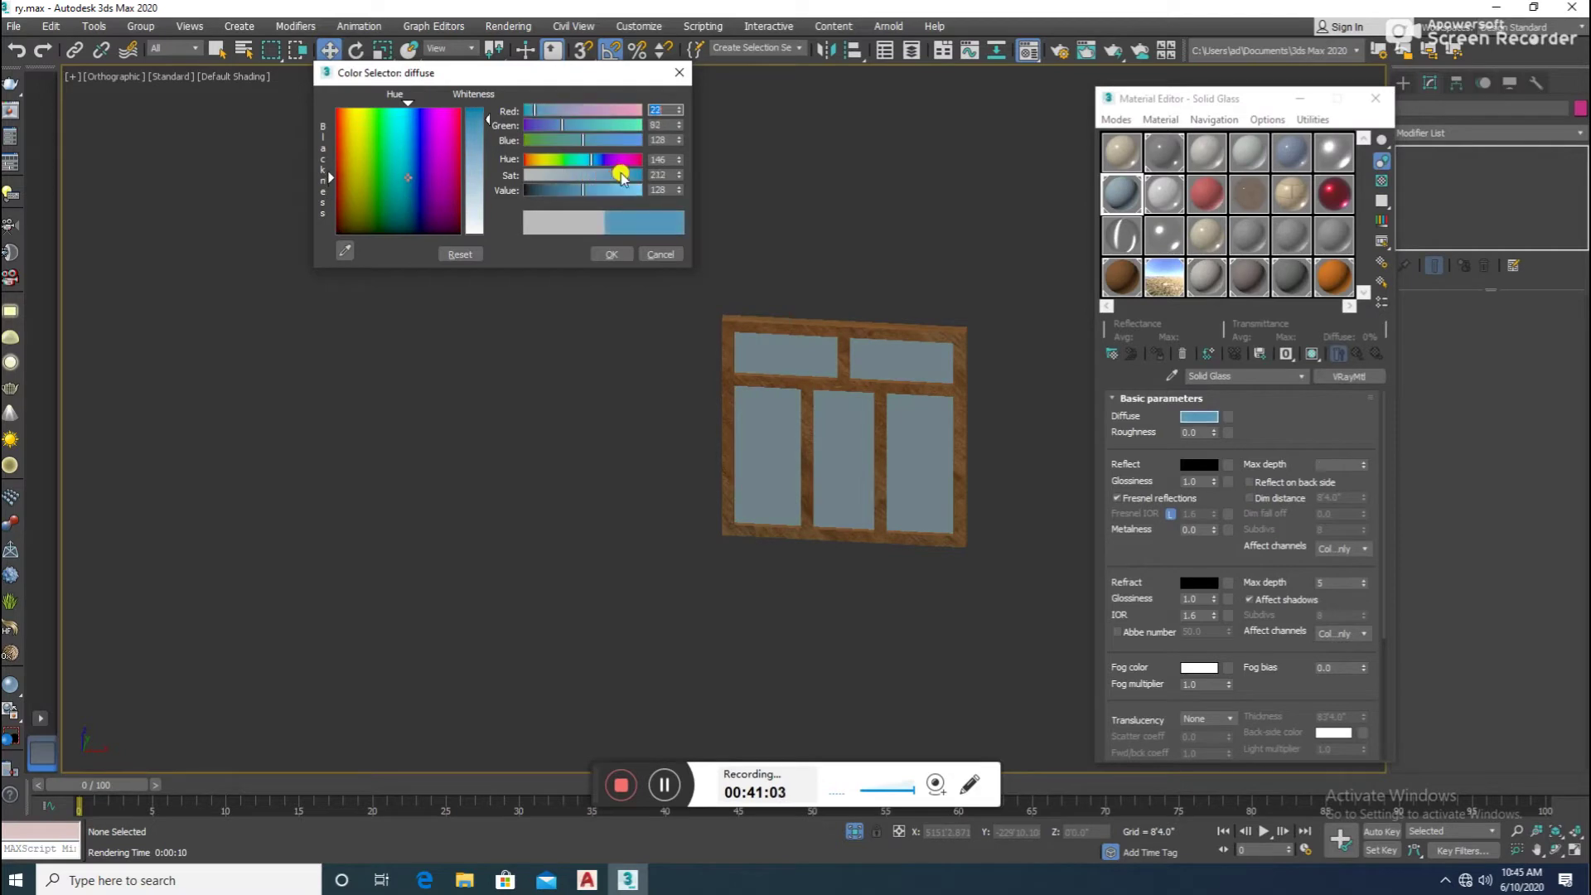
click(597, 159)
drag(594, 163, 567, 190)
click(602, 175)
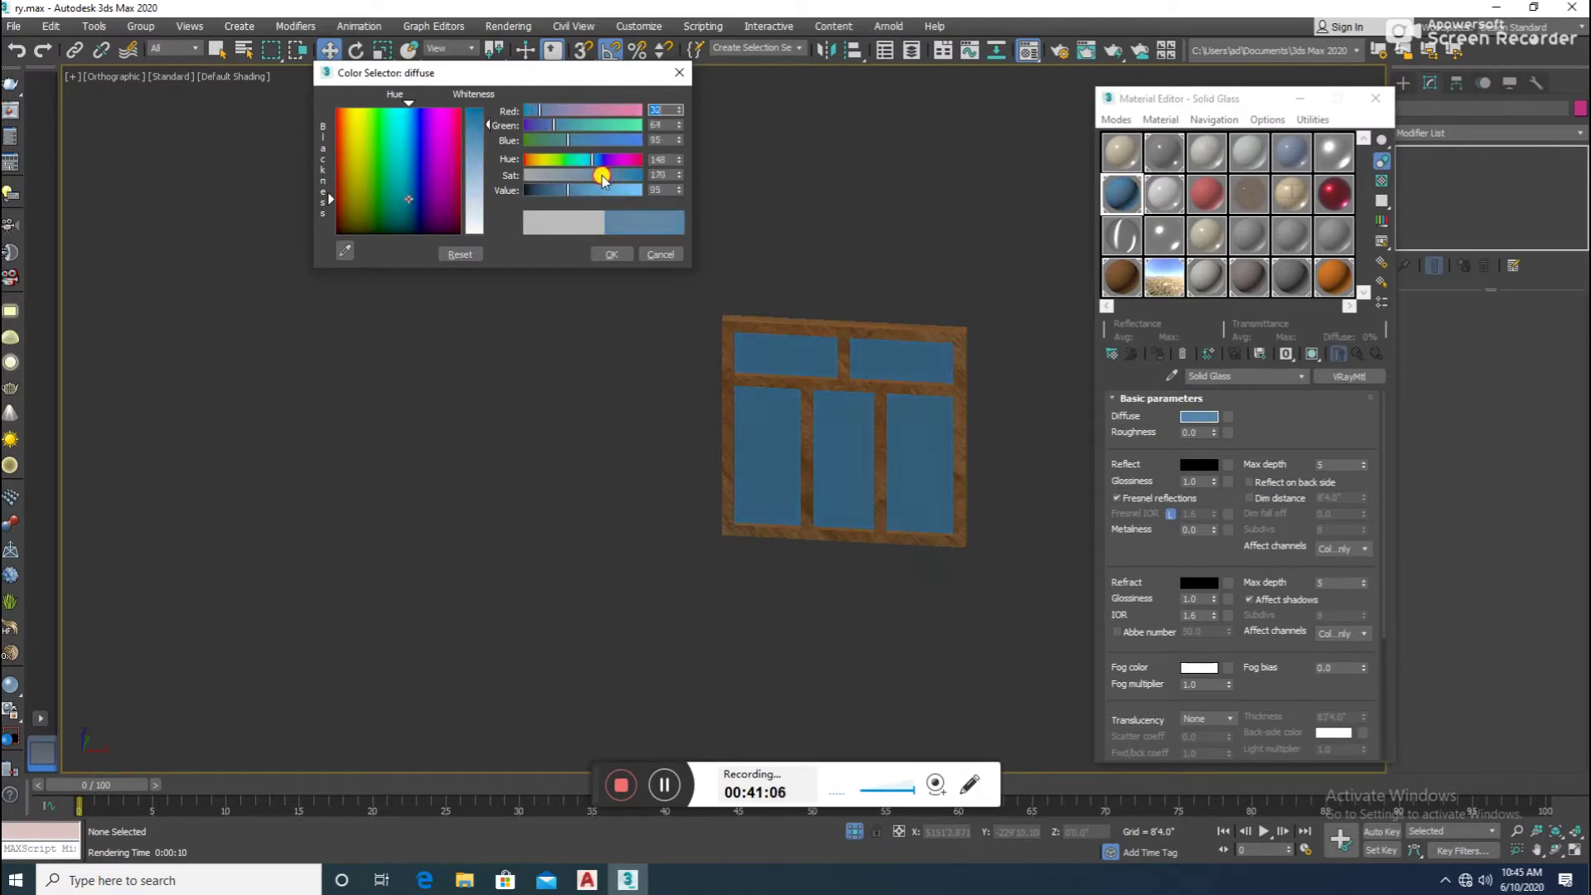
click(608, 253)
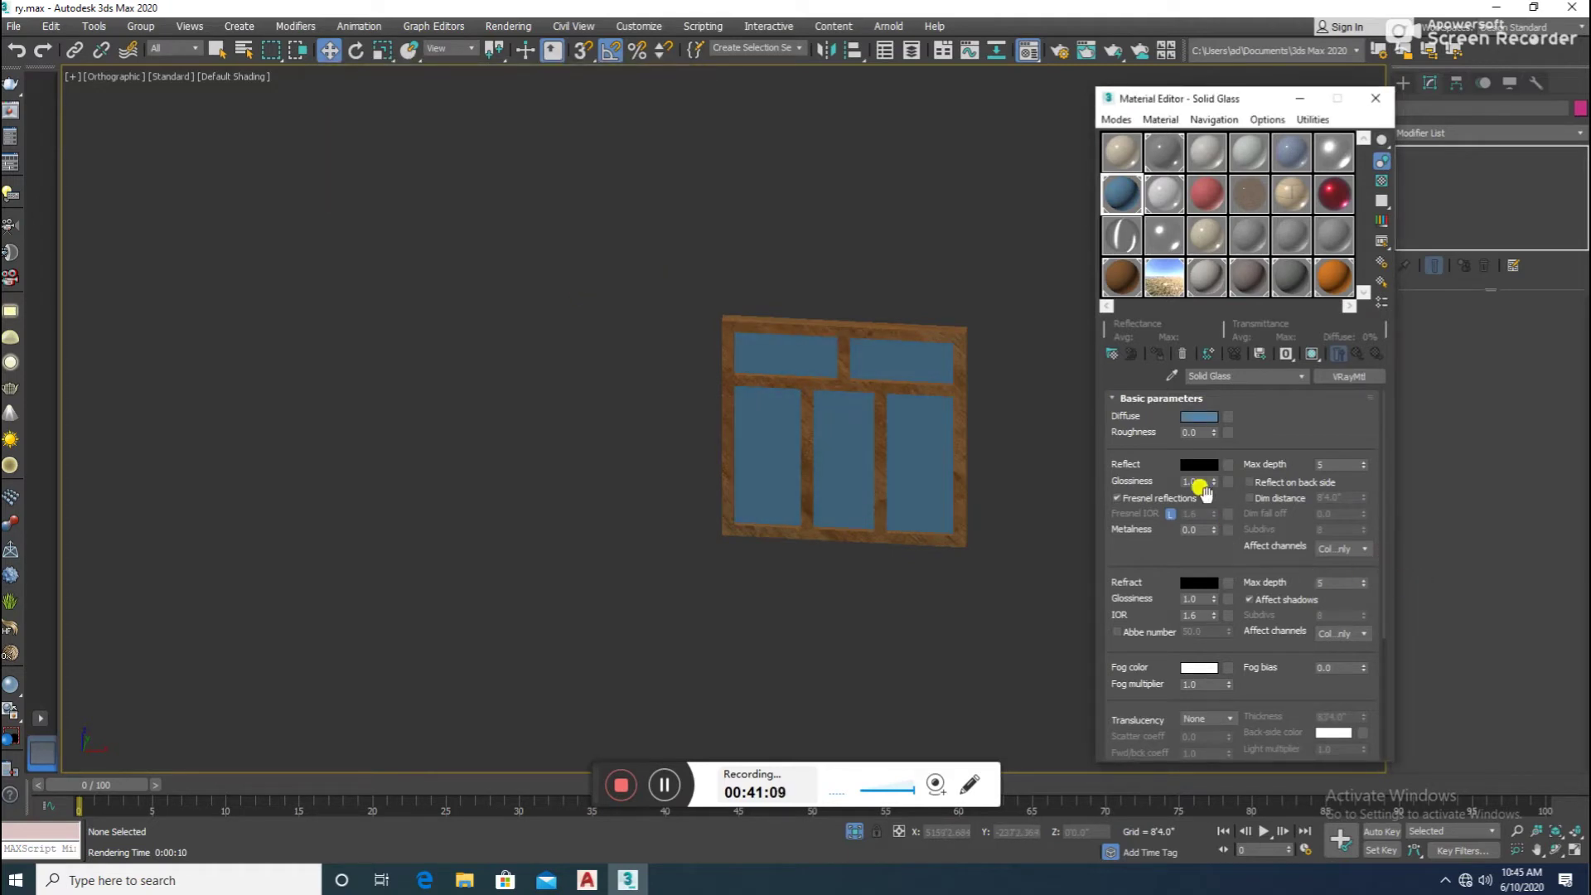
- Give the glass white reflection, light-grey refraction, 0.95 Fresnel IOR and 0.8 glossiness
click(1206, 466)
drag(580, 190, 630, 191)
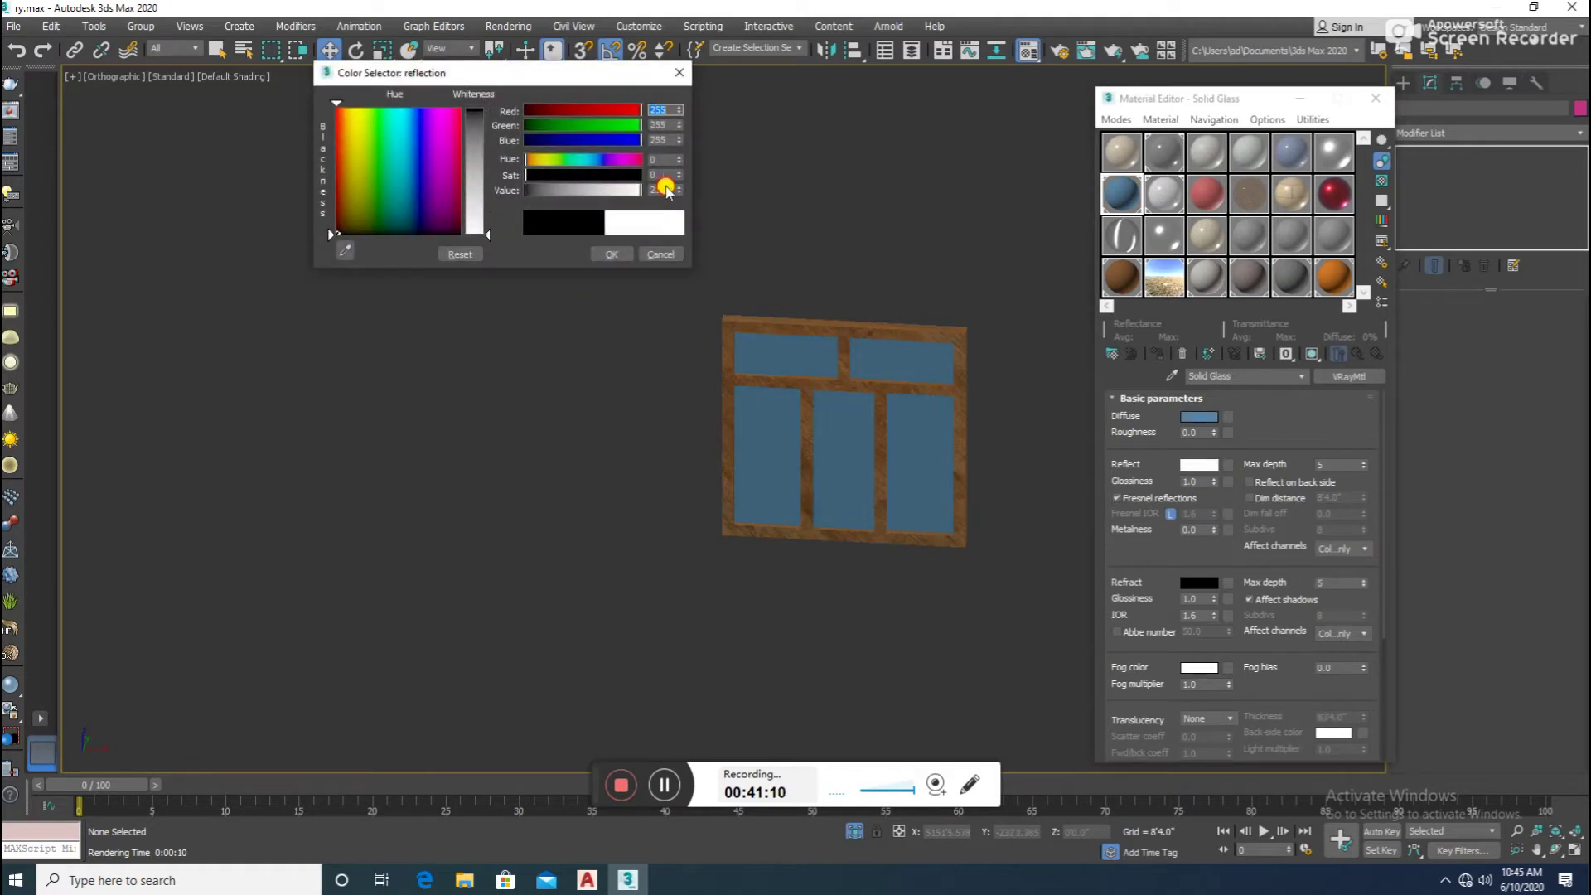
click(624, 250)
click(1189, 584)
drag(580, 190, 626, 192)
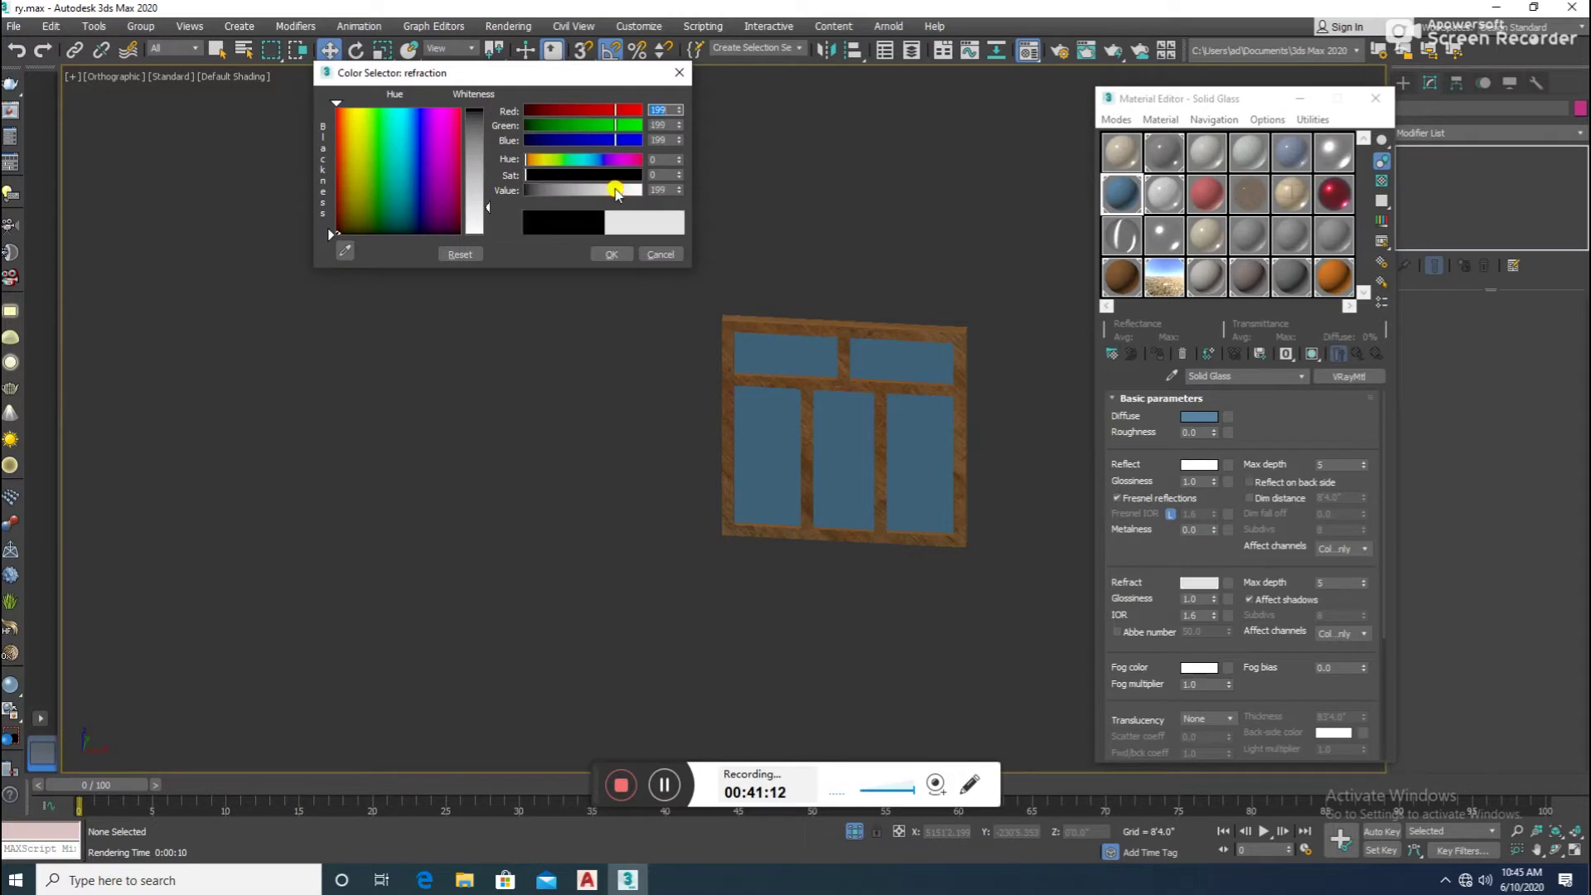
click(629, 251)
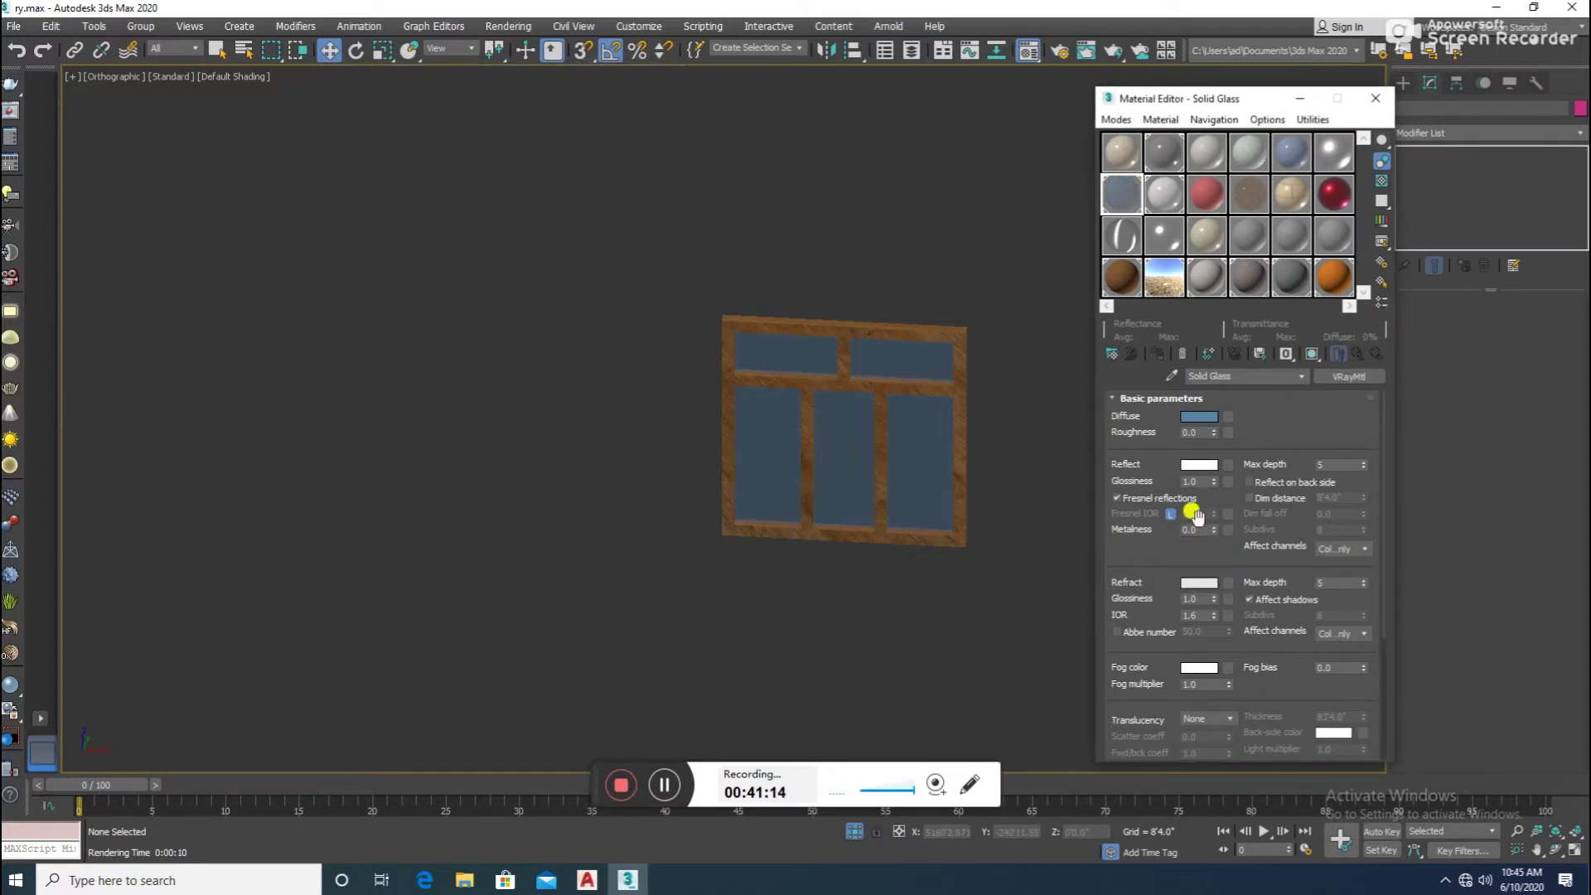
click(1167, 513)
double_click(1195, 513)
text(0.95)
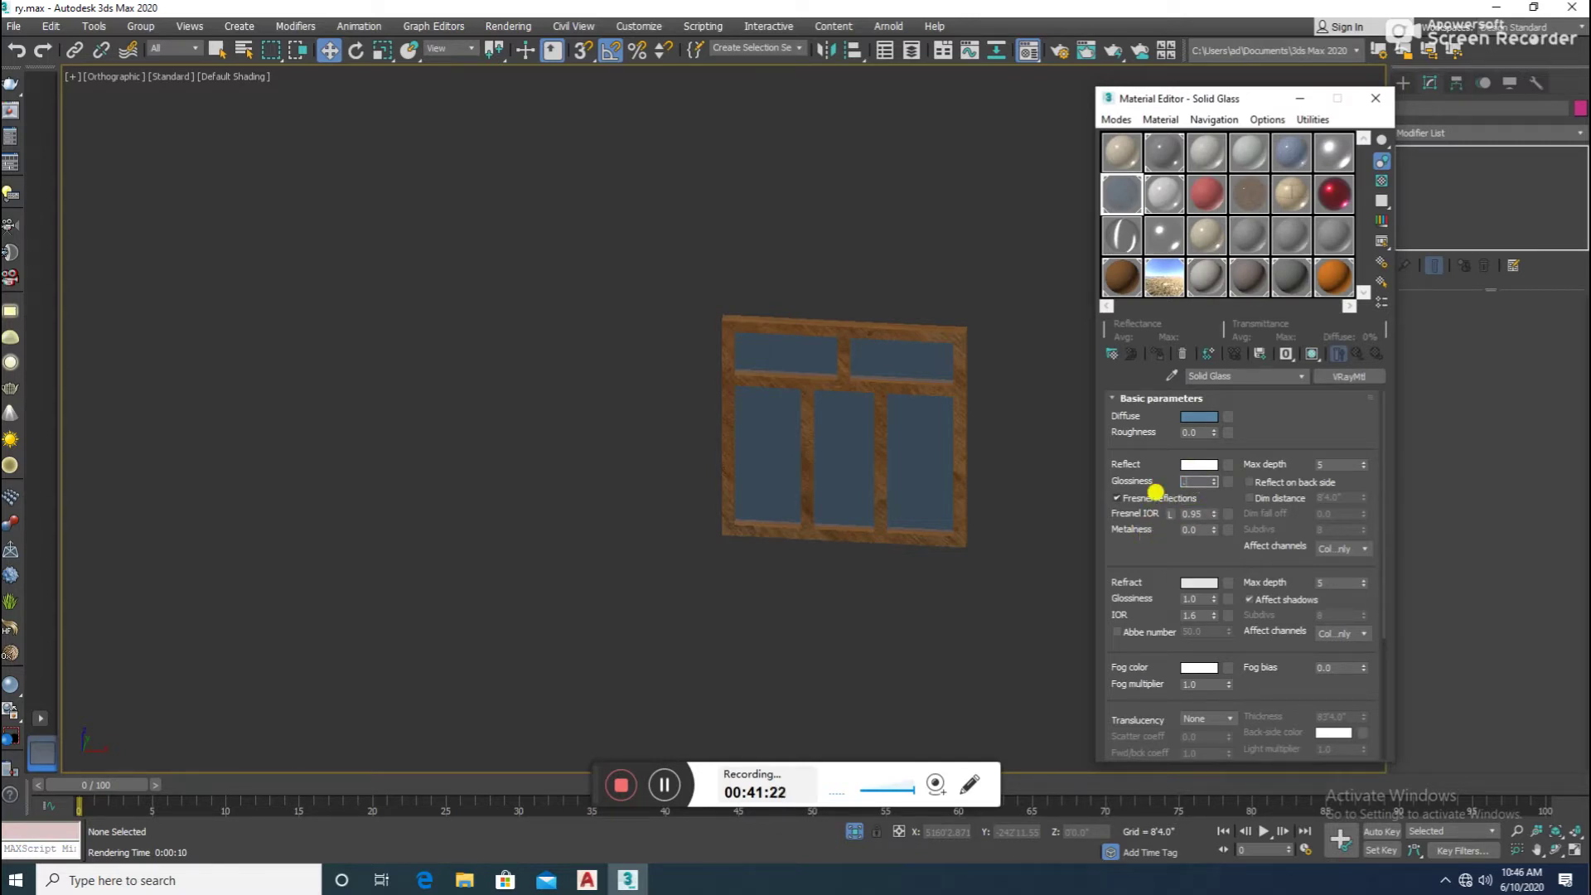
scroll(994, 295, down, 2)
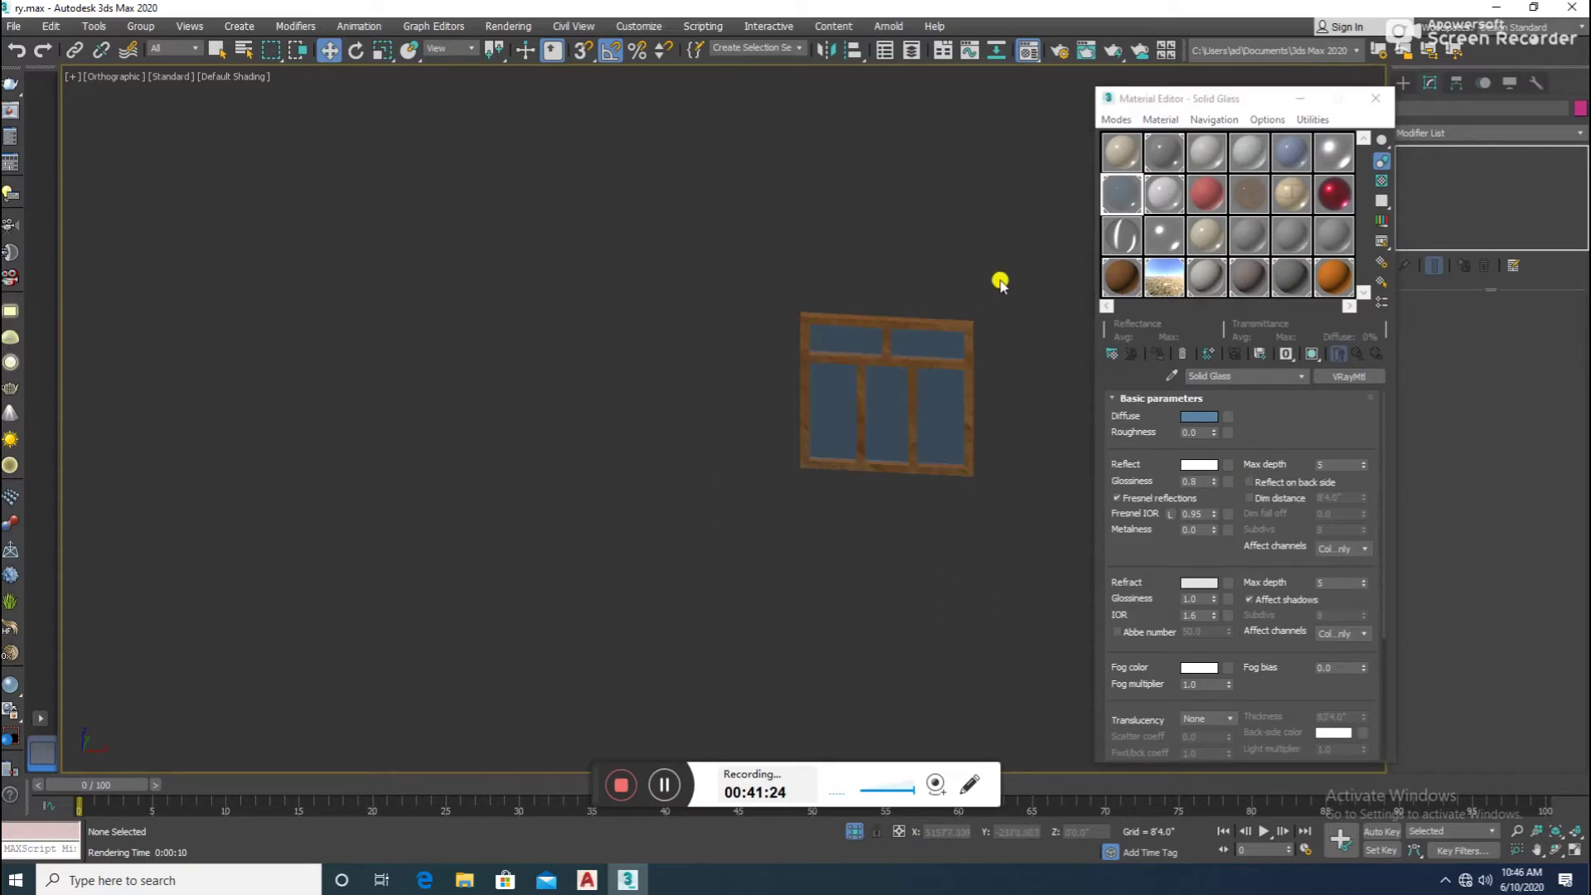
- Exit isolation to show the whole house and look over the facade
drag(995, 295, 698, 607)
click(854, 831)
scroll(726, 531, down, 3)
scroll(746, 506, up, 3)
click(757, 496)
scroll(795, 511, down, 2)
scroll(746, 497, down, 2)
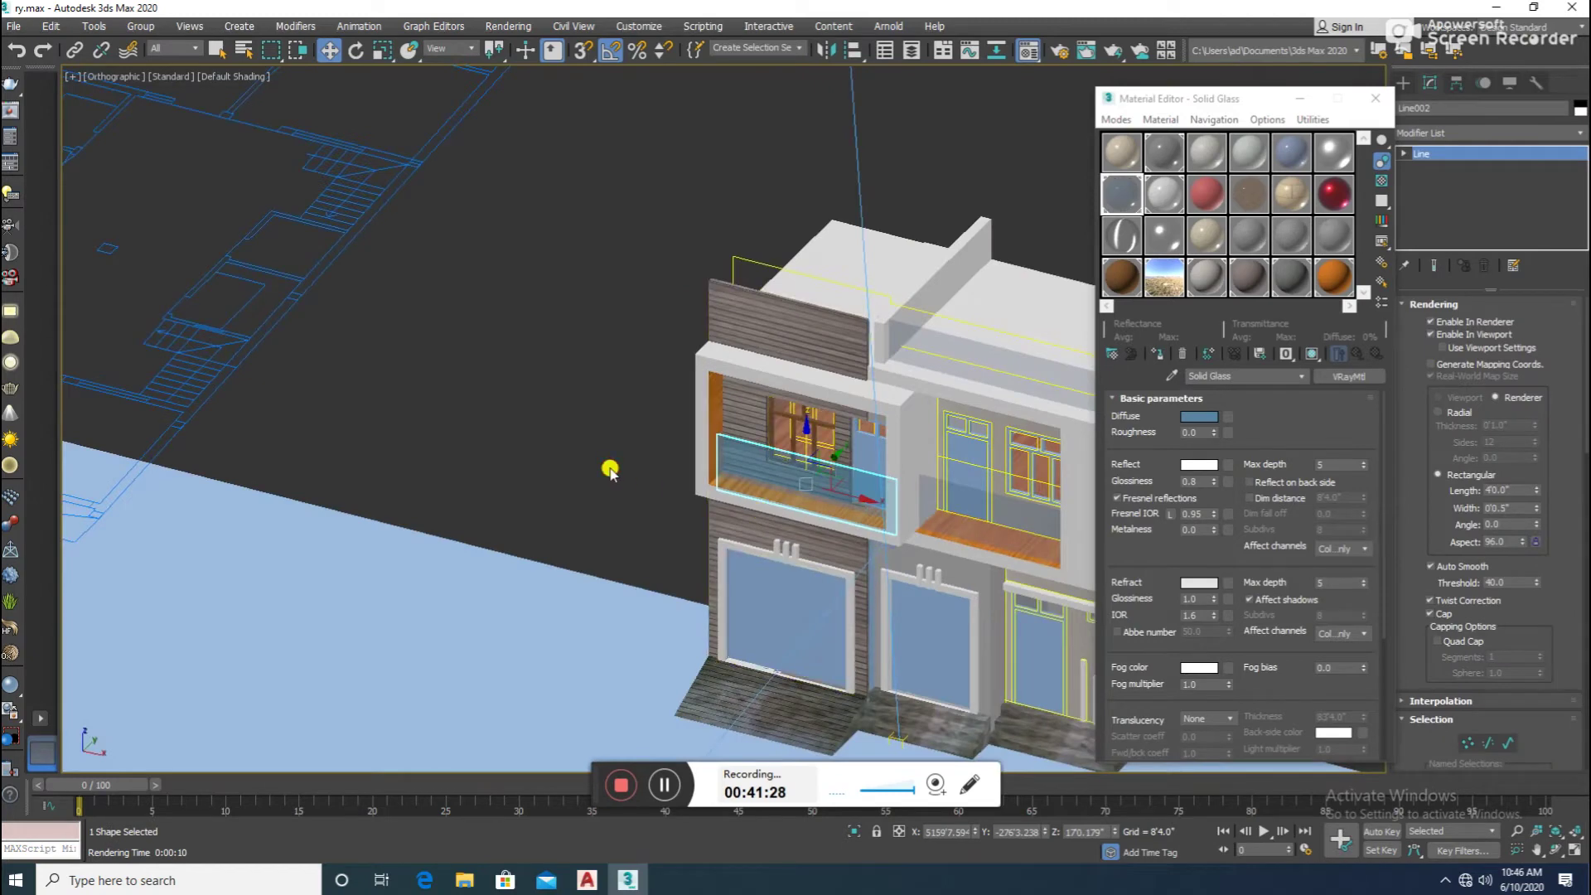
click(611, 461)
scroll(941, 554, up, 1)
scroll(957, 564, up, 2)
scroll(986, 551, up, 3)
scroll(1001, 534, up, 3)
scroll(570, 505, up, 2)
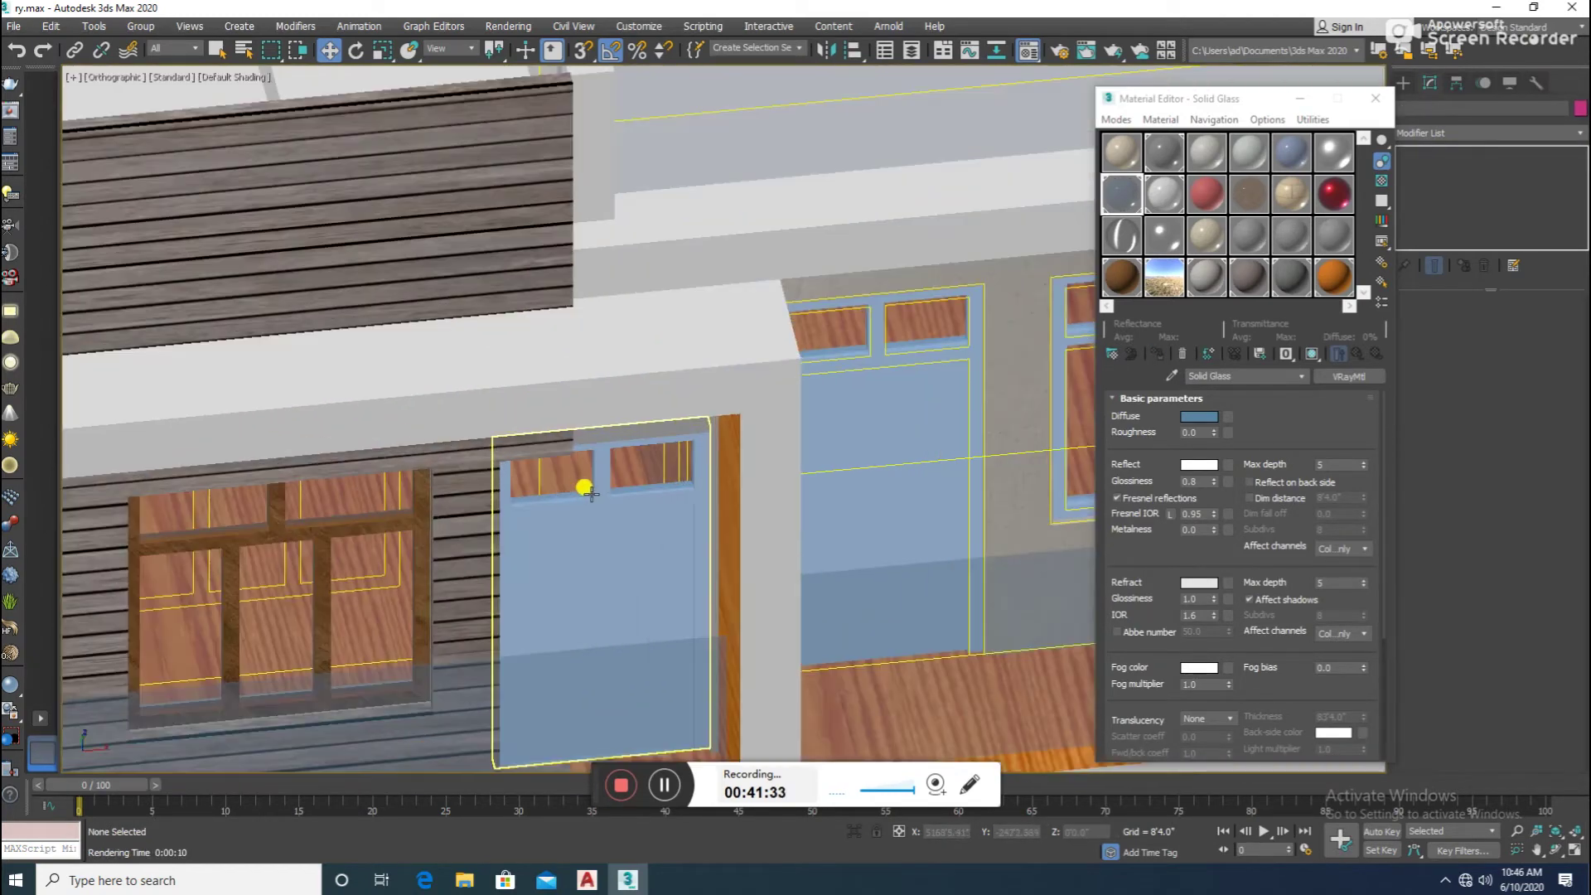
- Isolate the upper-floor door group and ungroup it into its parts
click(585, 496)
key(alt+q)
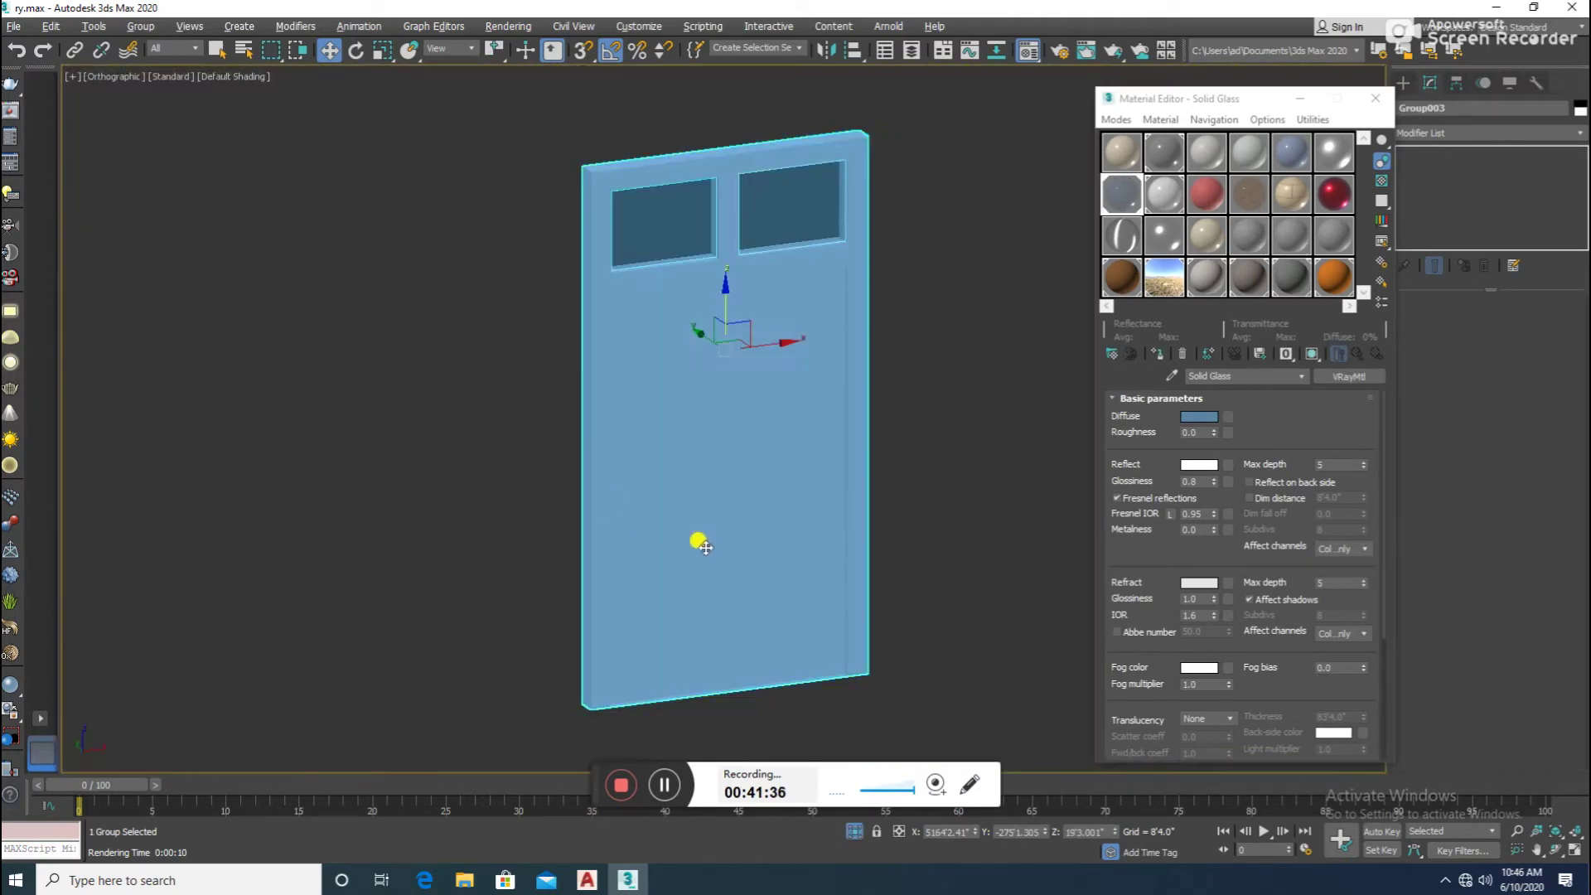
click(942, 447)
click(821, 267)
click(155, 28)
click(160, 72)
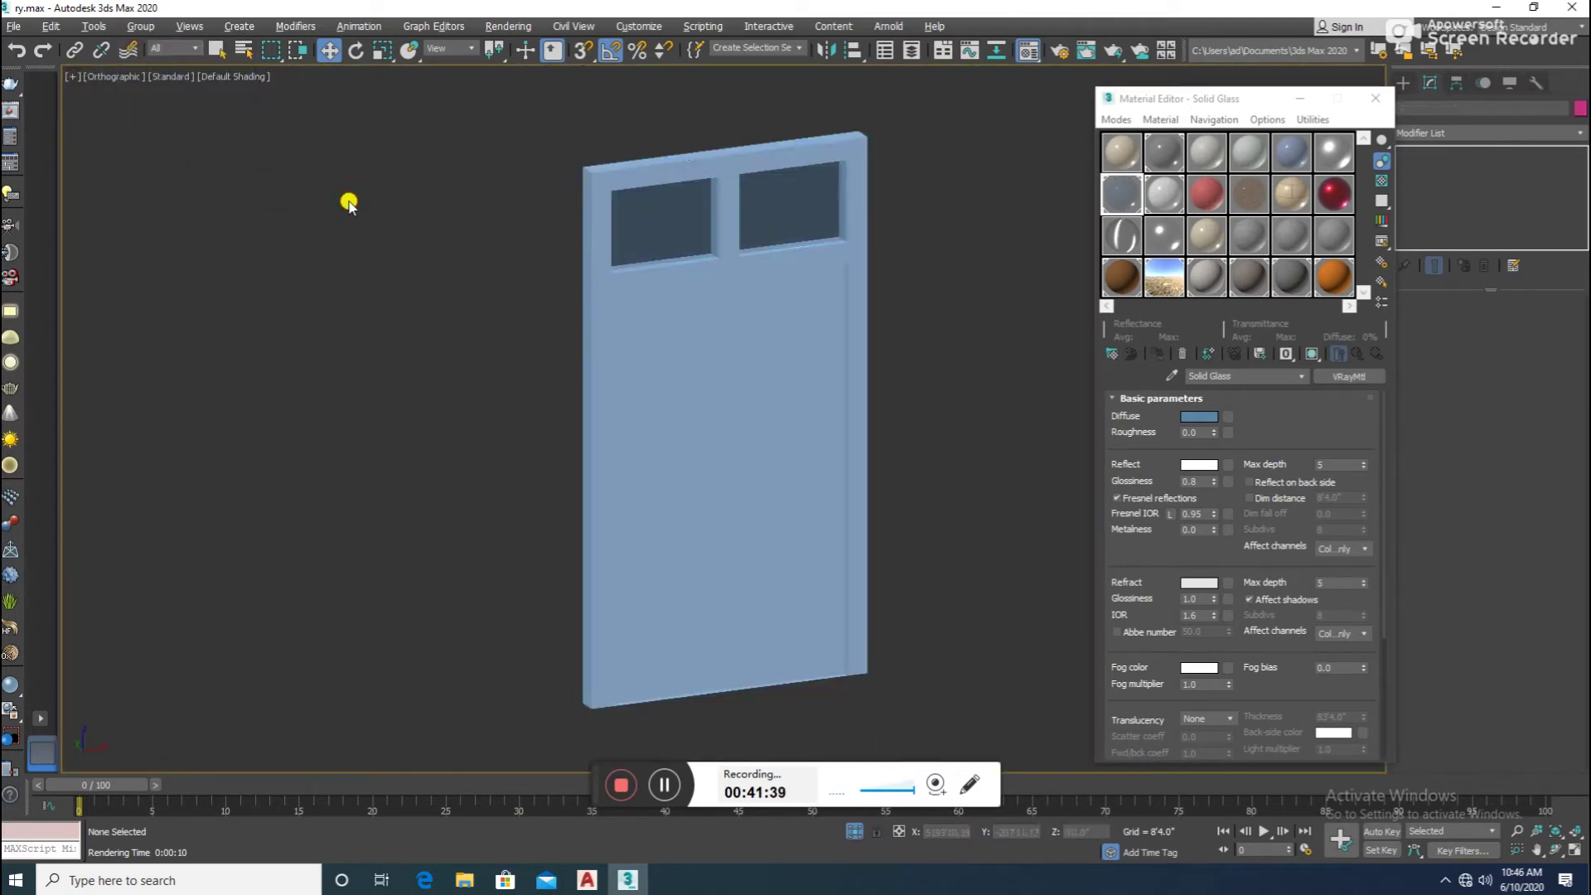
- Assign the cedar wood material to the door frame
click(669, 171)
click(1159, 355)
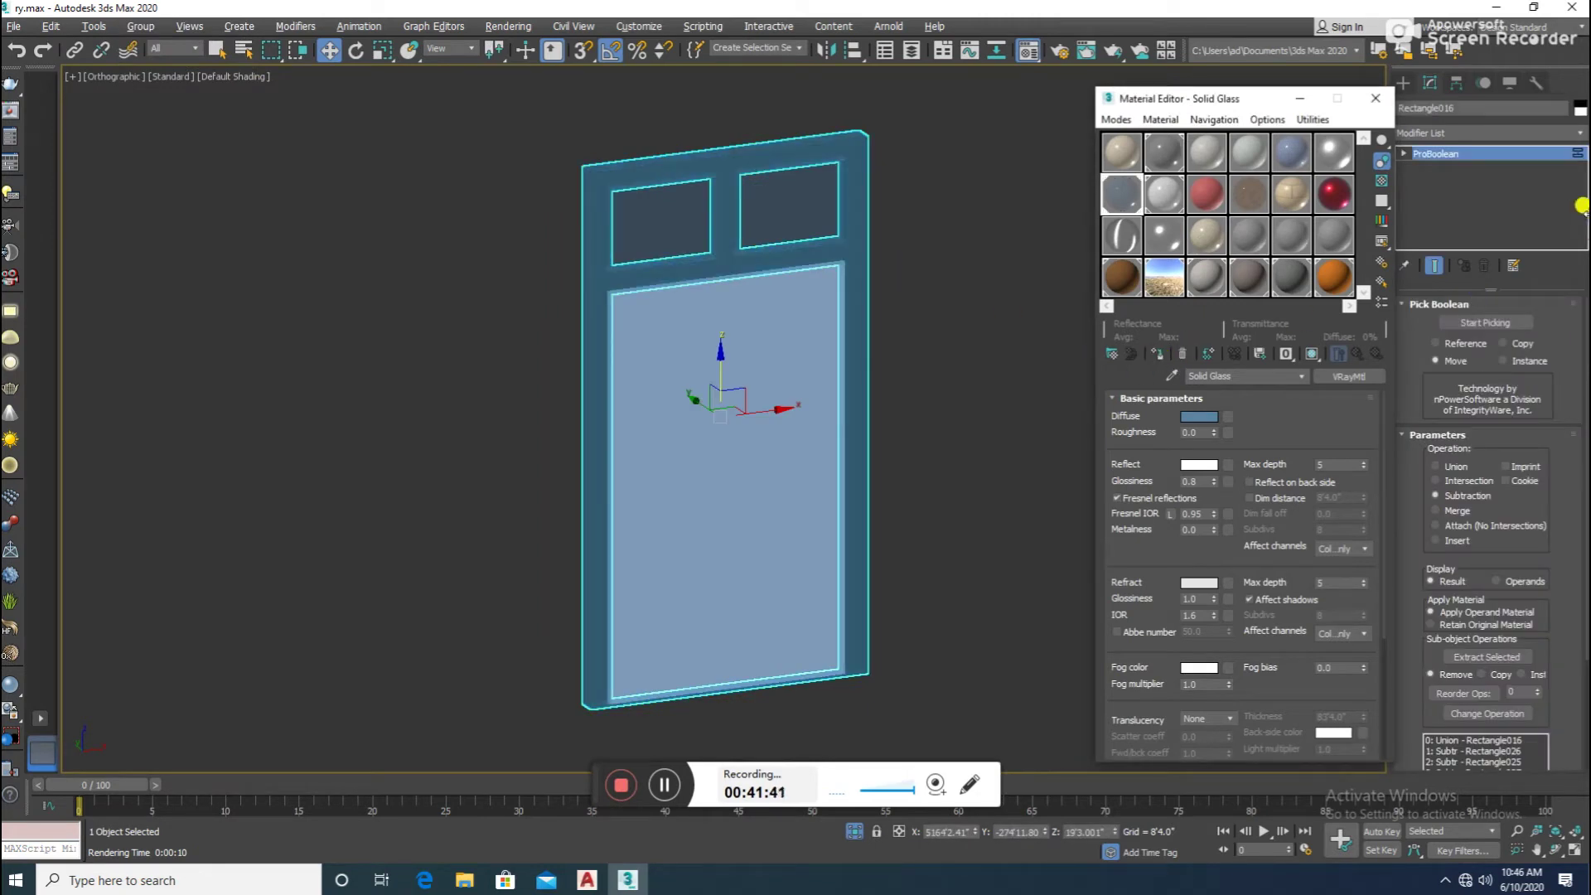
click(1488, 133)
scroll(1481, 580, down, 10)
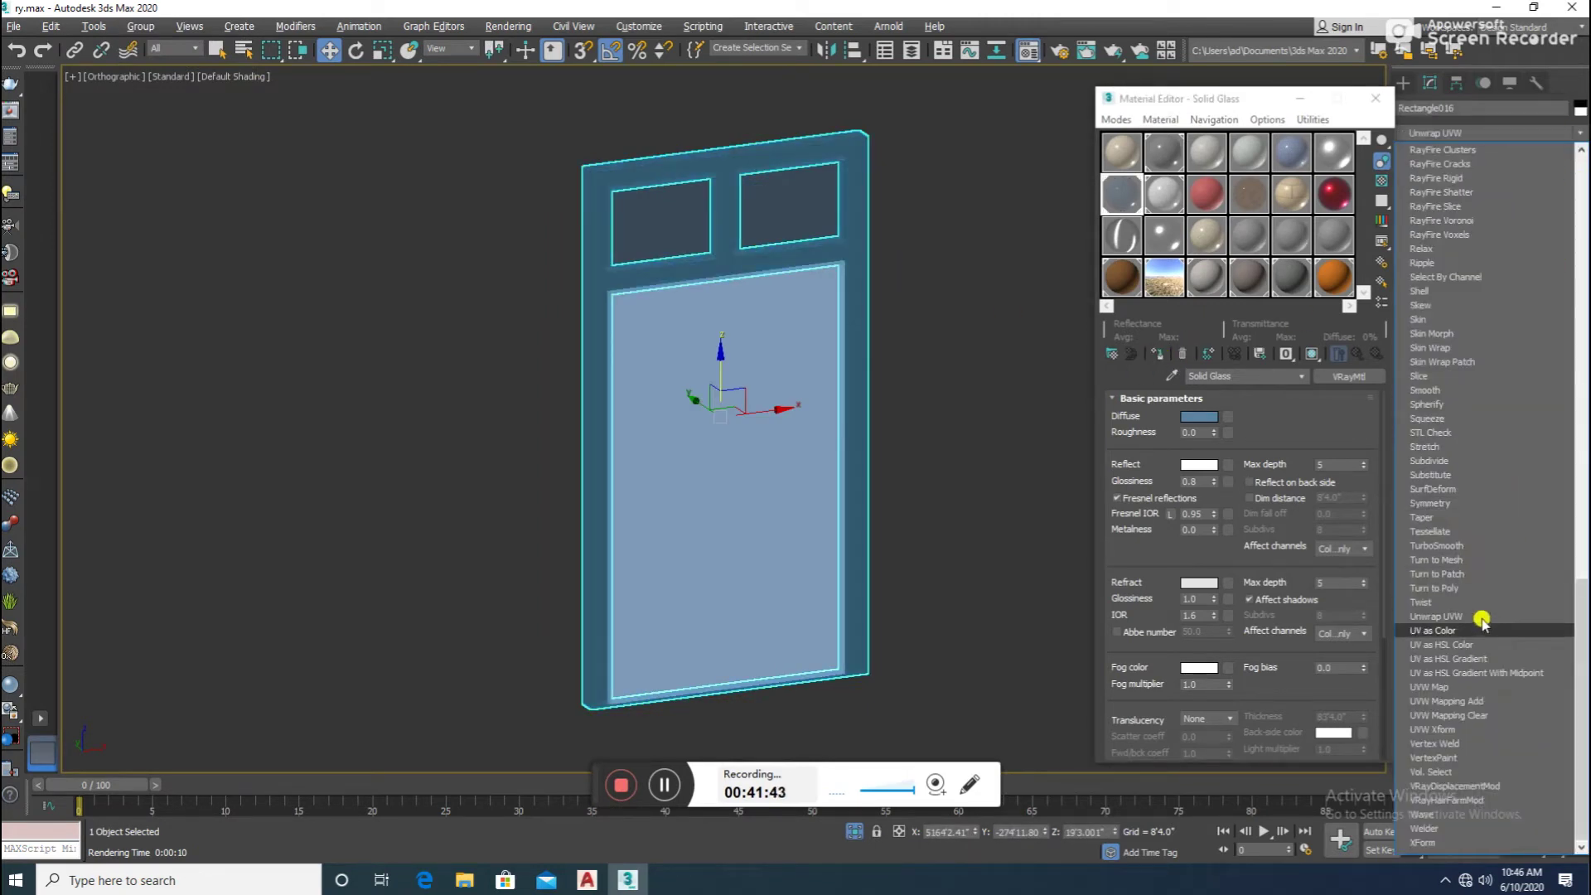
click(1321, 336)
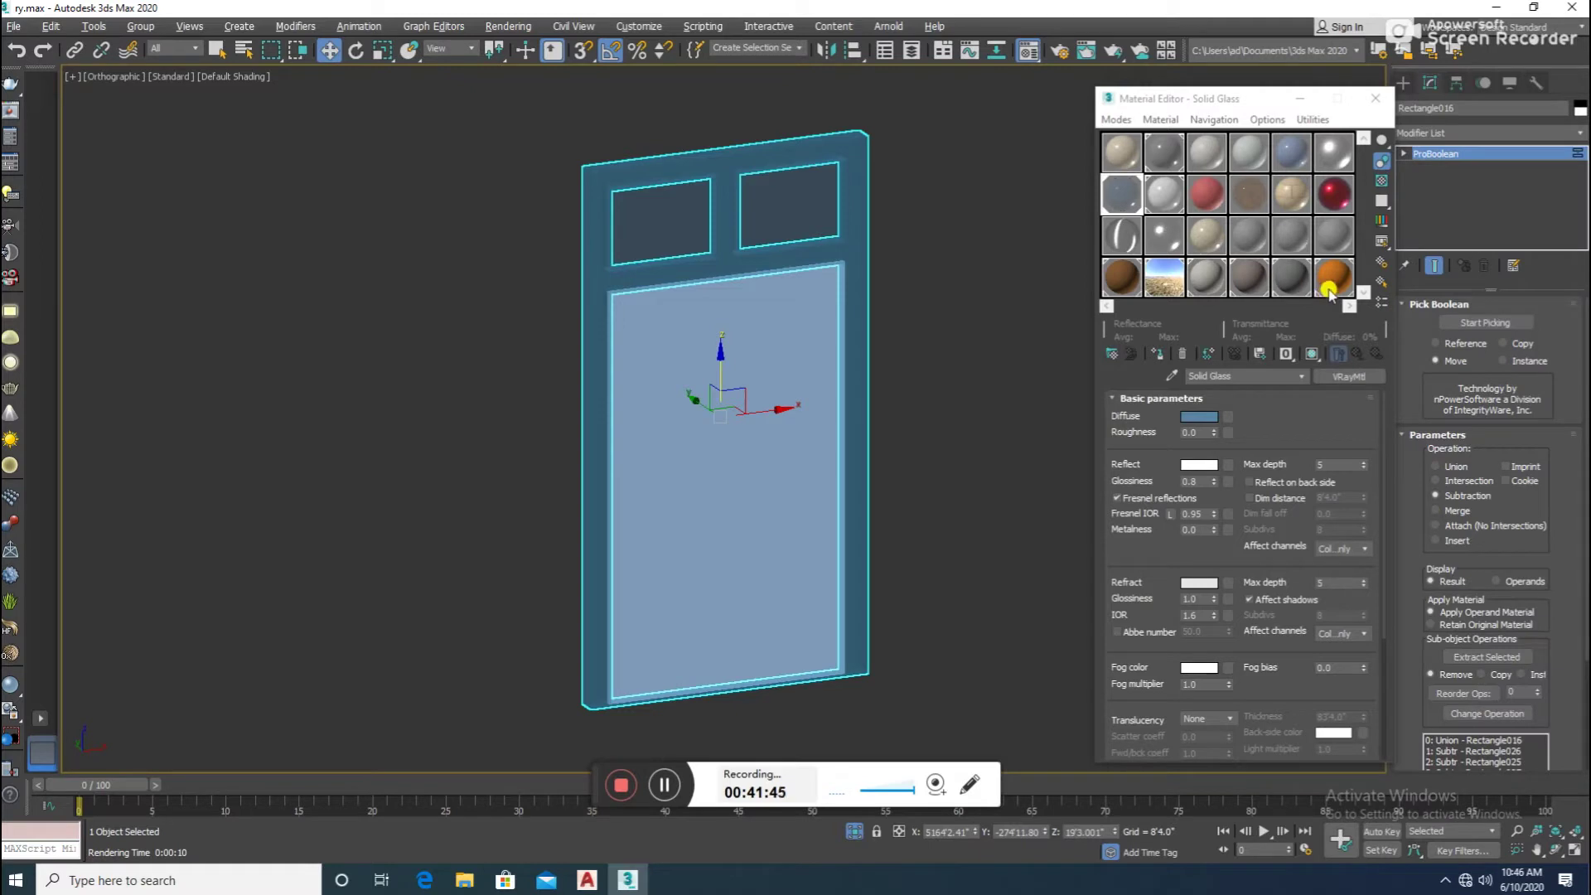
click(1123, 276)
click(1160, 352)
- Add a Box-projected UVW Map to the door frame with real-world map size off
click(1578, 133)
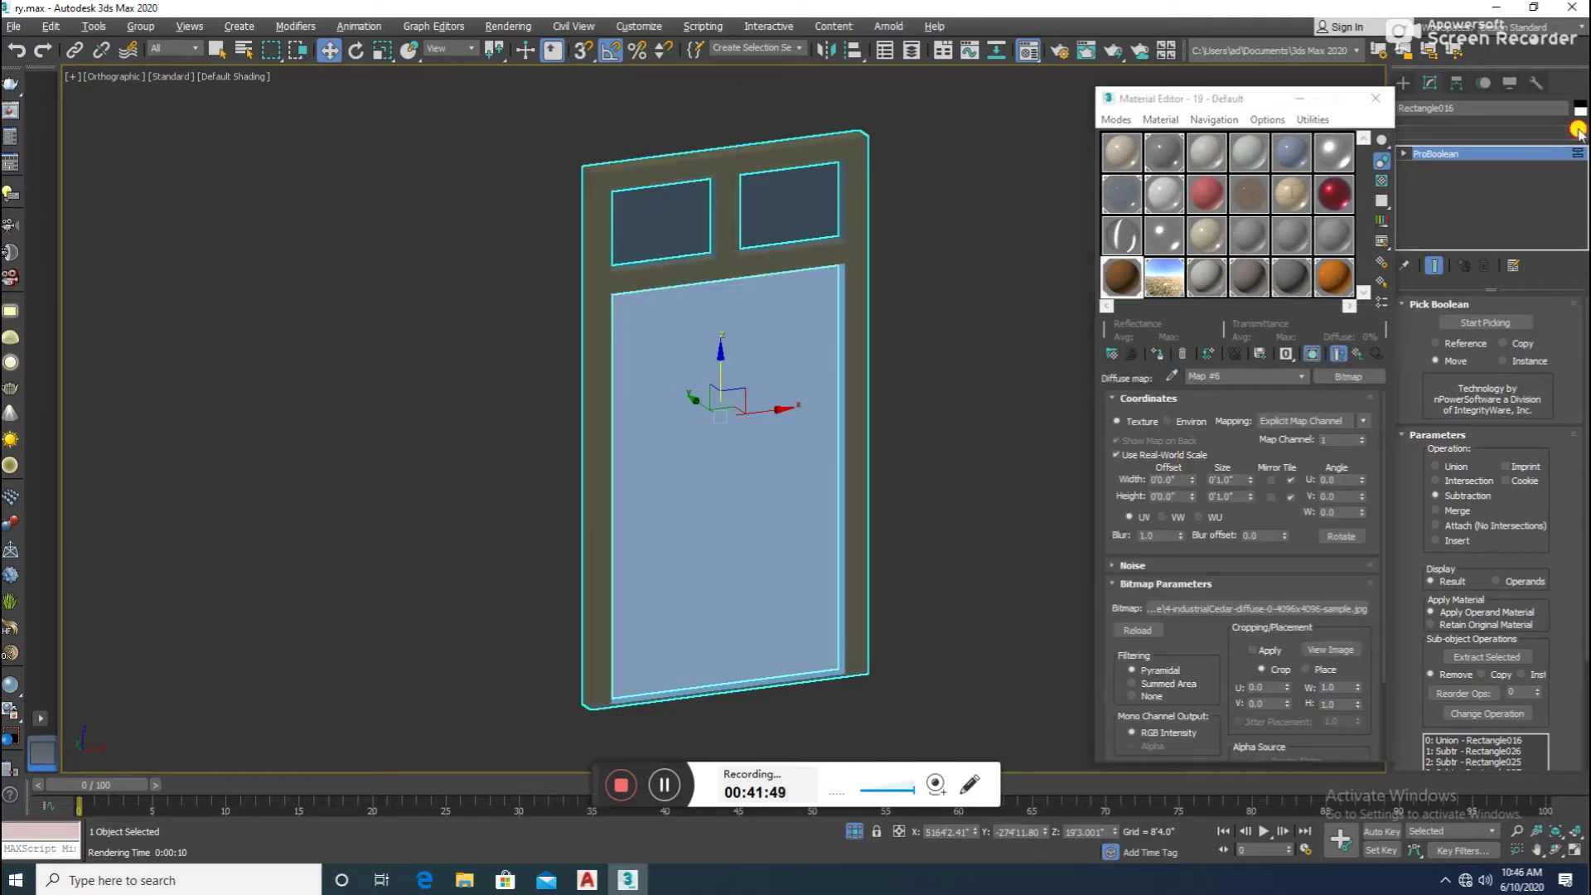
scroll(1492, 332, down, 10)
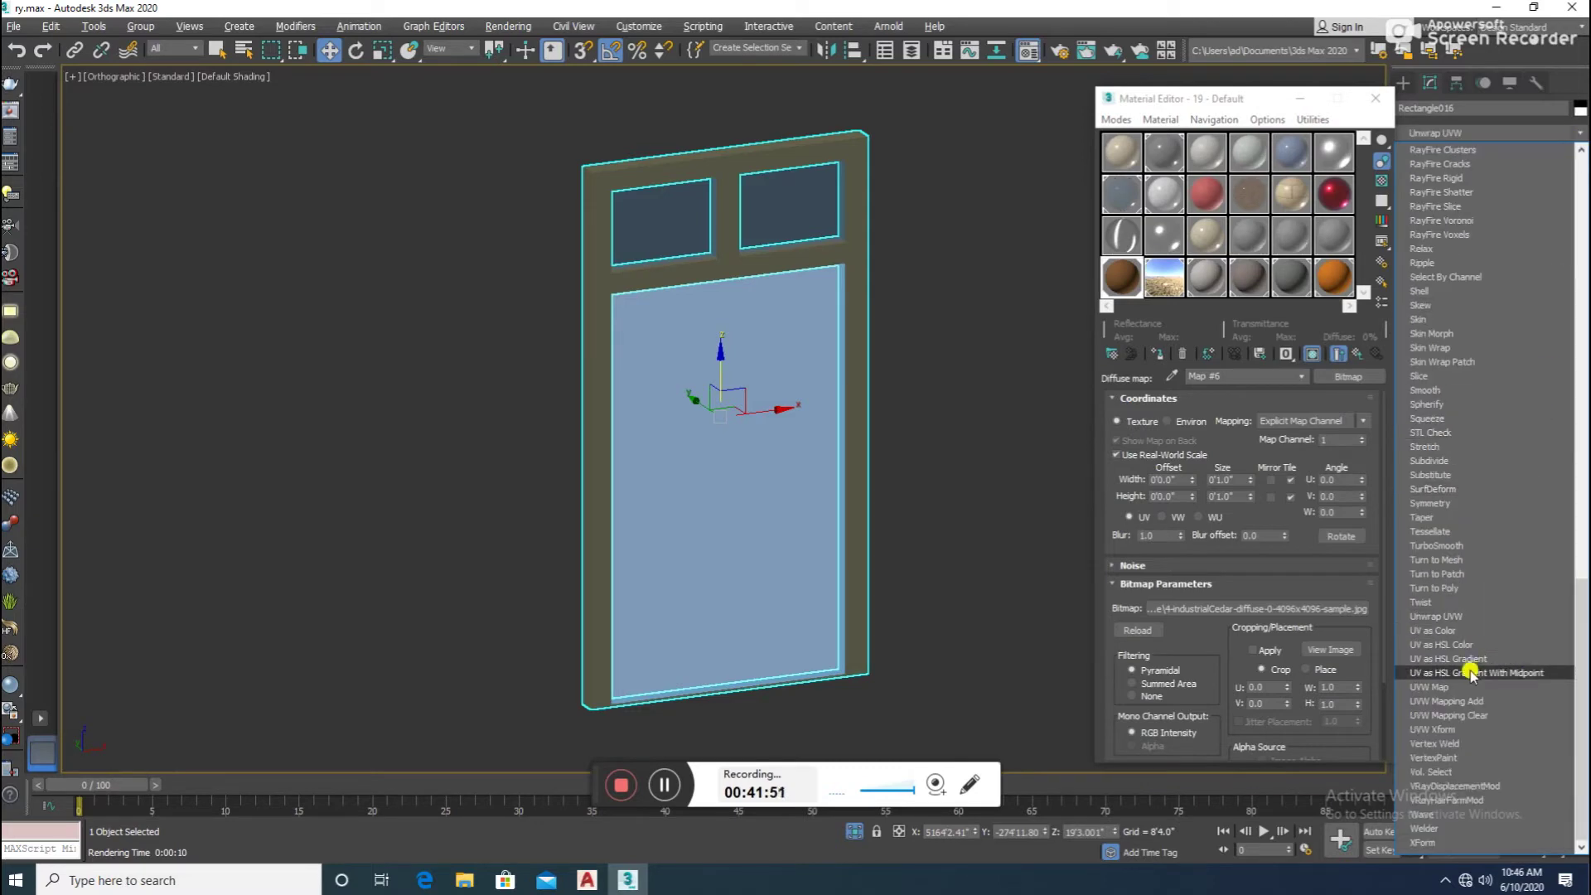
click(1431, 692)
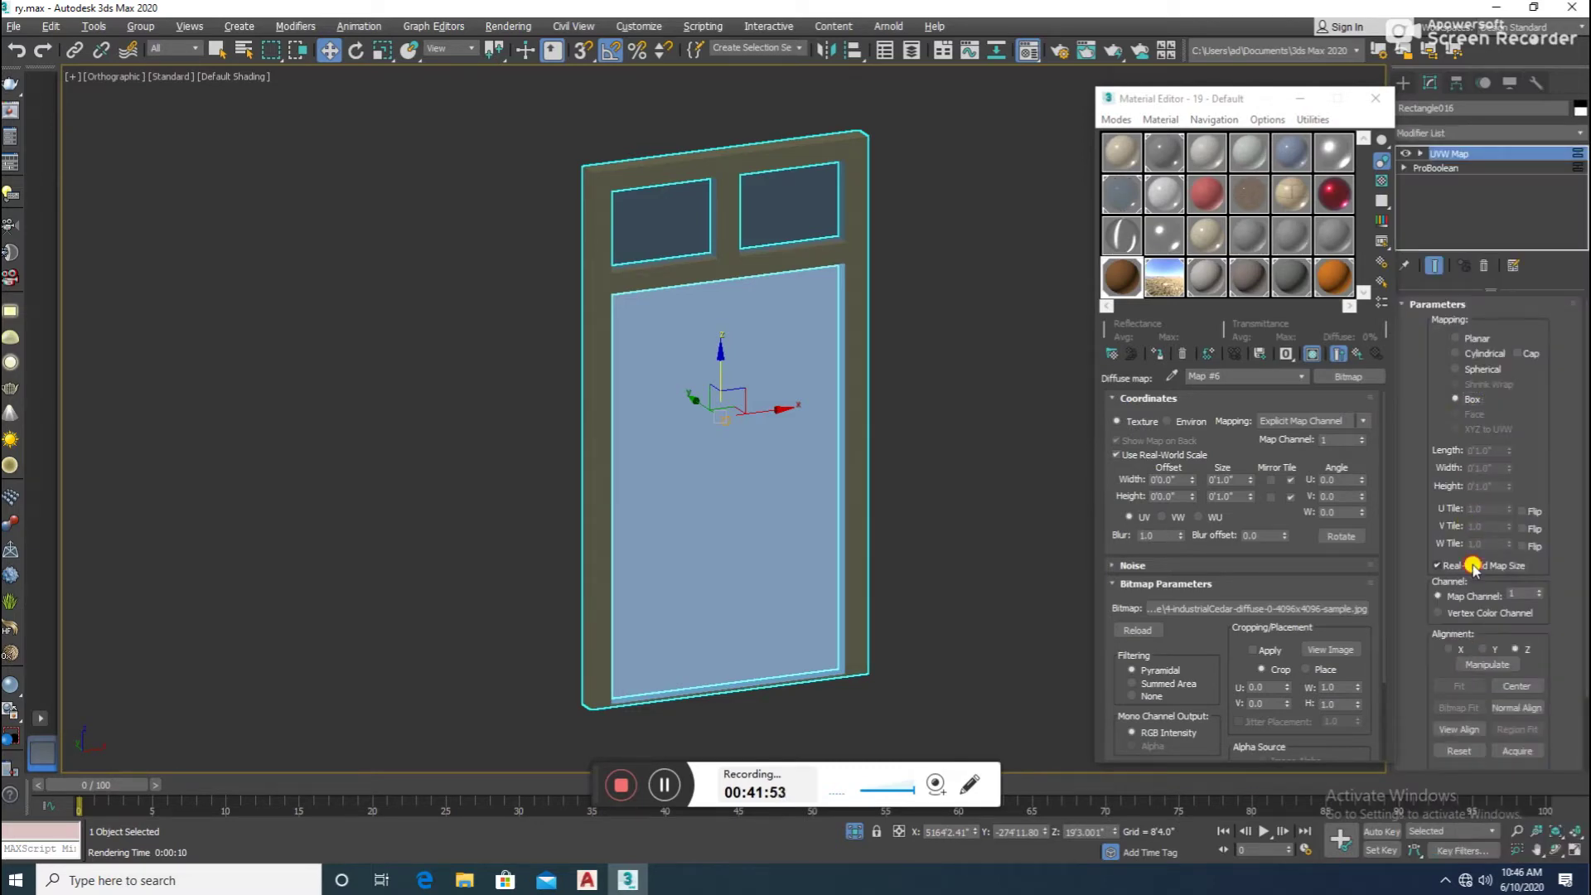
click(1473, 566)
click(980, 568)
scroll(911, 469, down, 5)
scroll(913, 469, down, 3)
middle_drag(912, 486, 820, 356)
scroll(770, 416, up, 4)
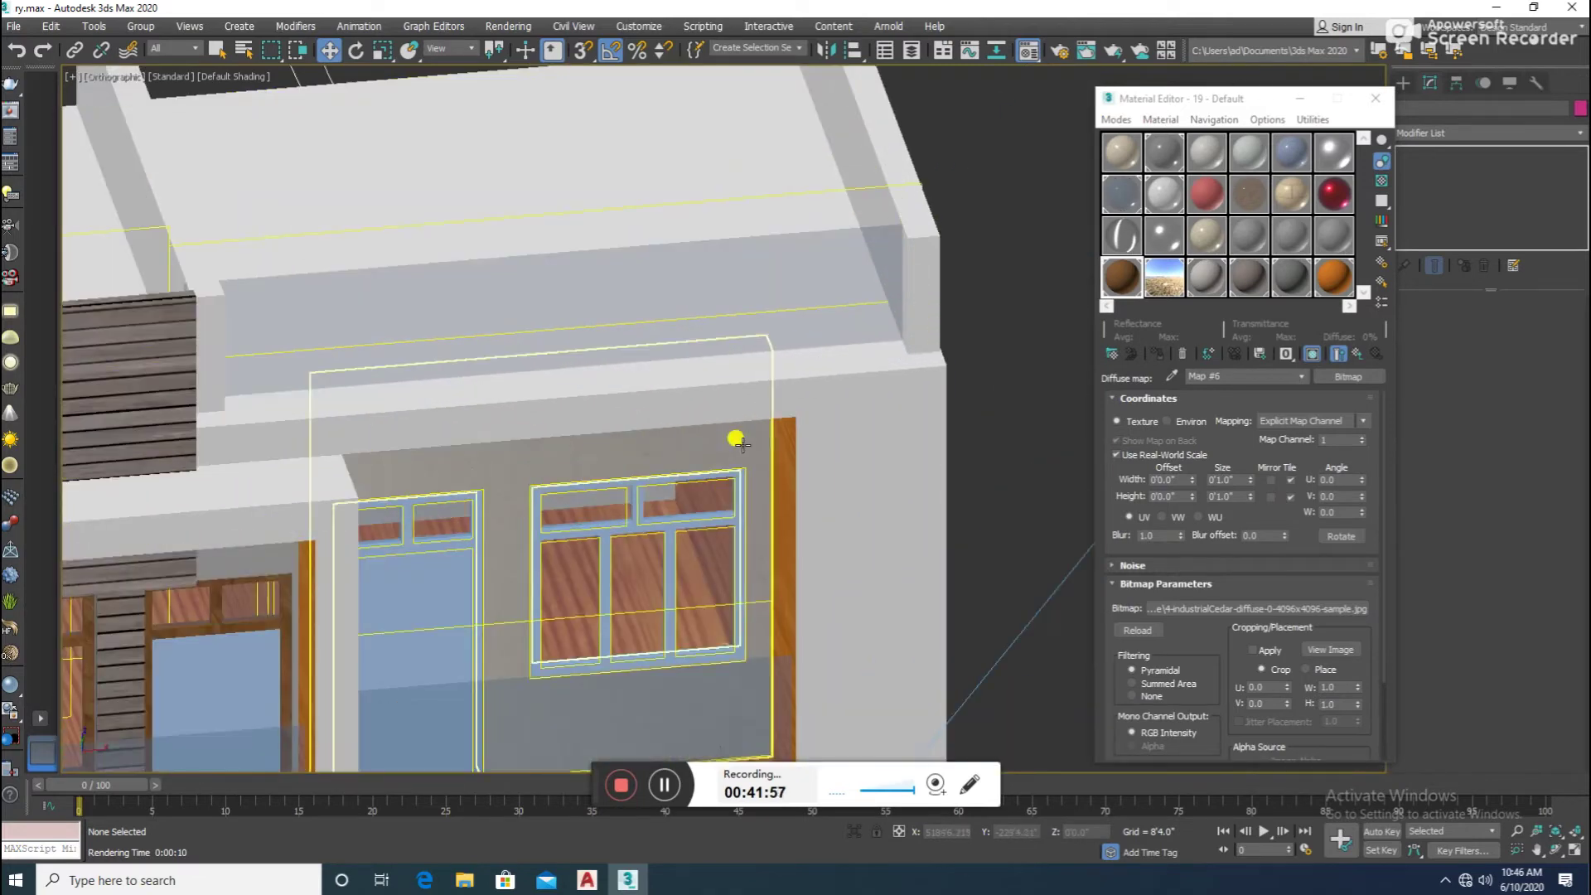
- Isolate the upper window group and ungroup it into its parts
scroll(686, 423, up, 3)
click(687, 425)
key(alt+q)
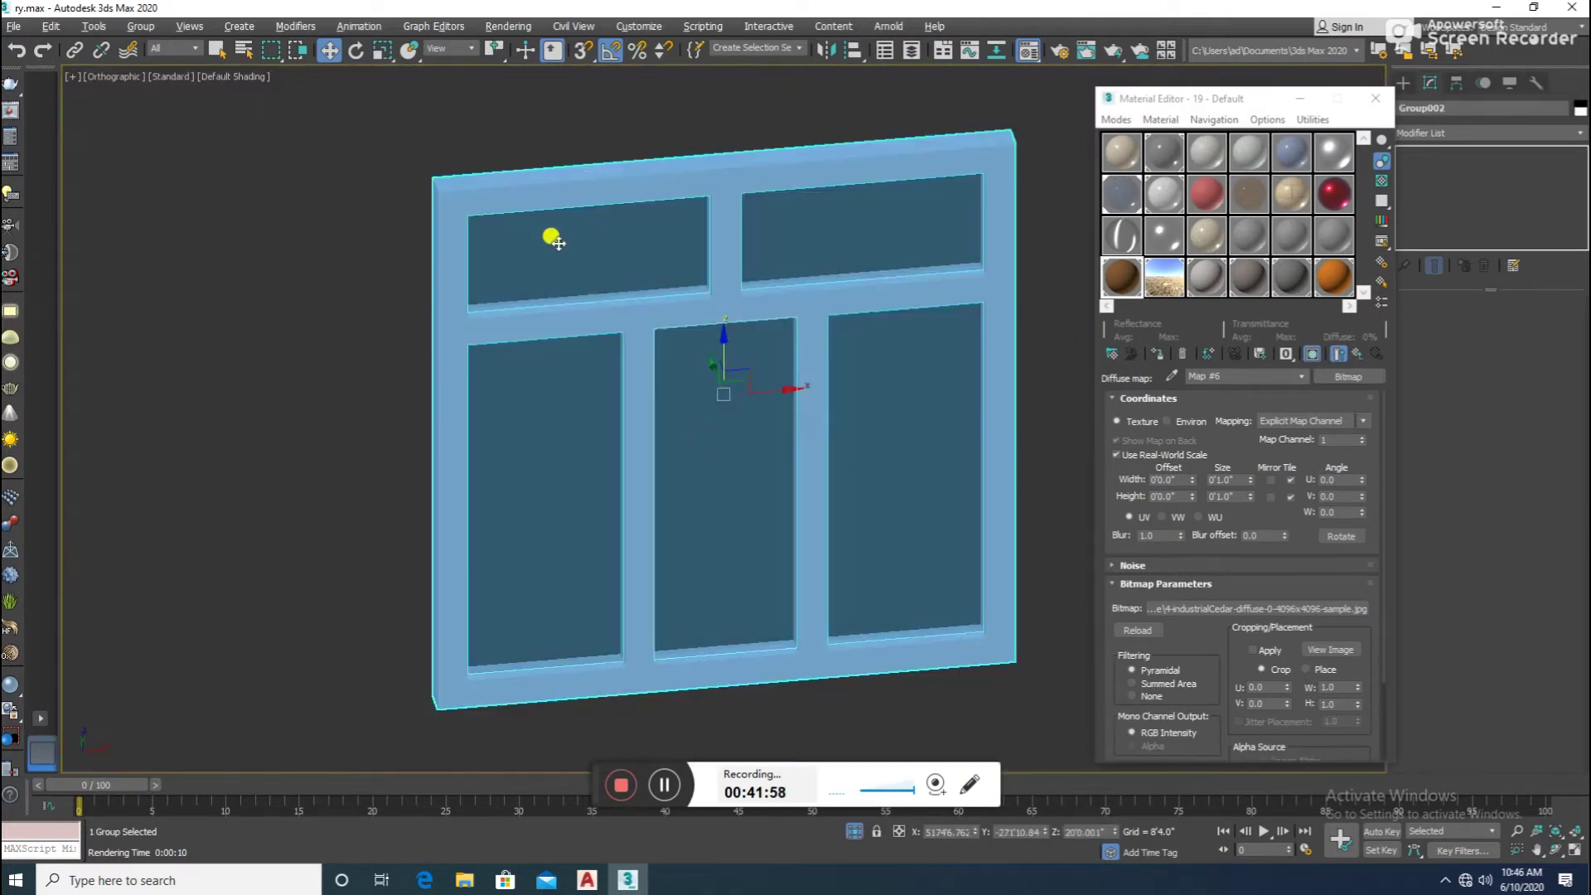
click(141, 26)
click(149, 66)
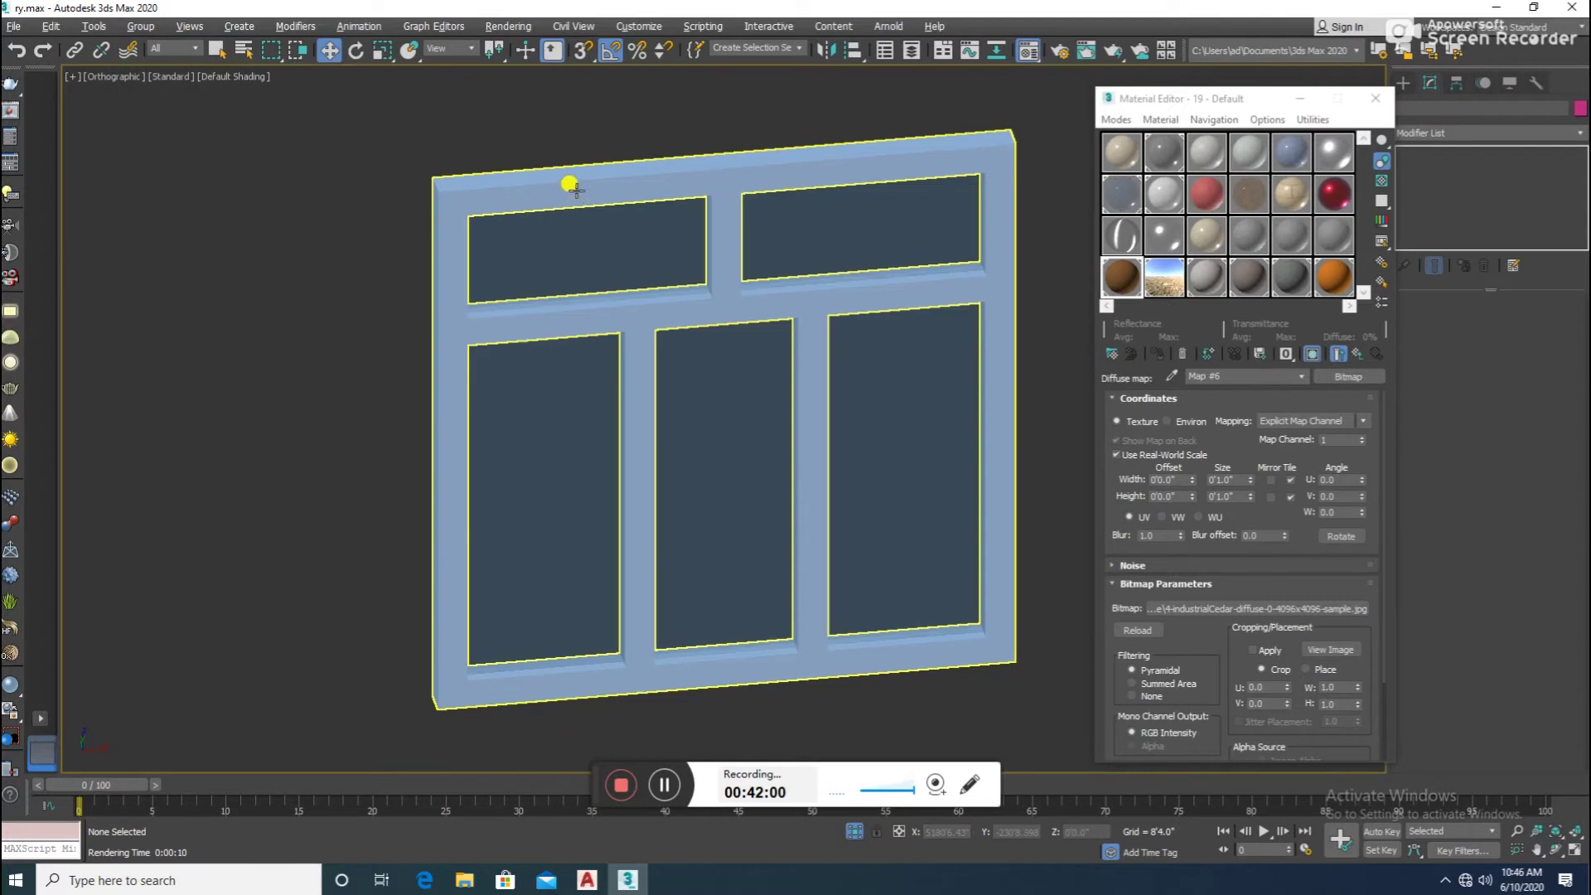
- Give the window frame the wood material with Box UVW mapping and real-world map size off
click(1124, 355)
click(1579, 135)
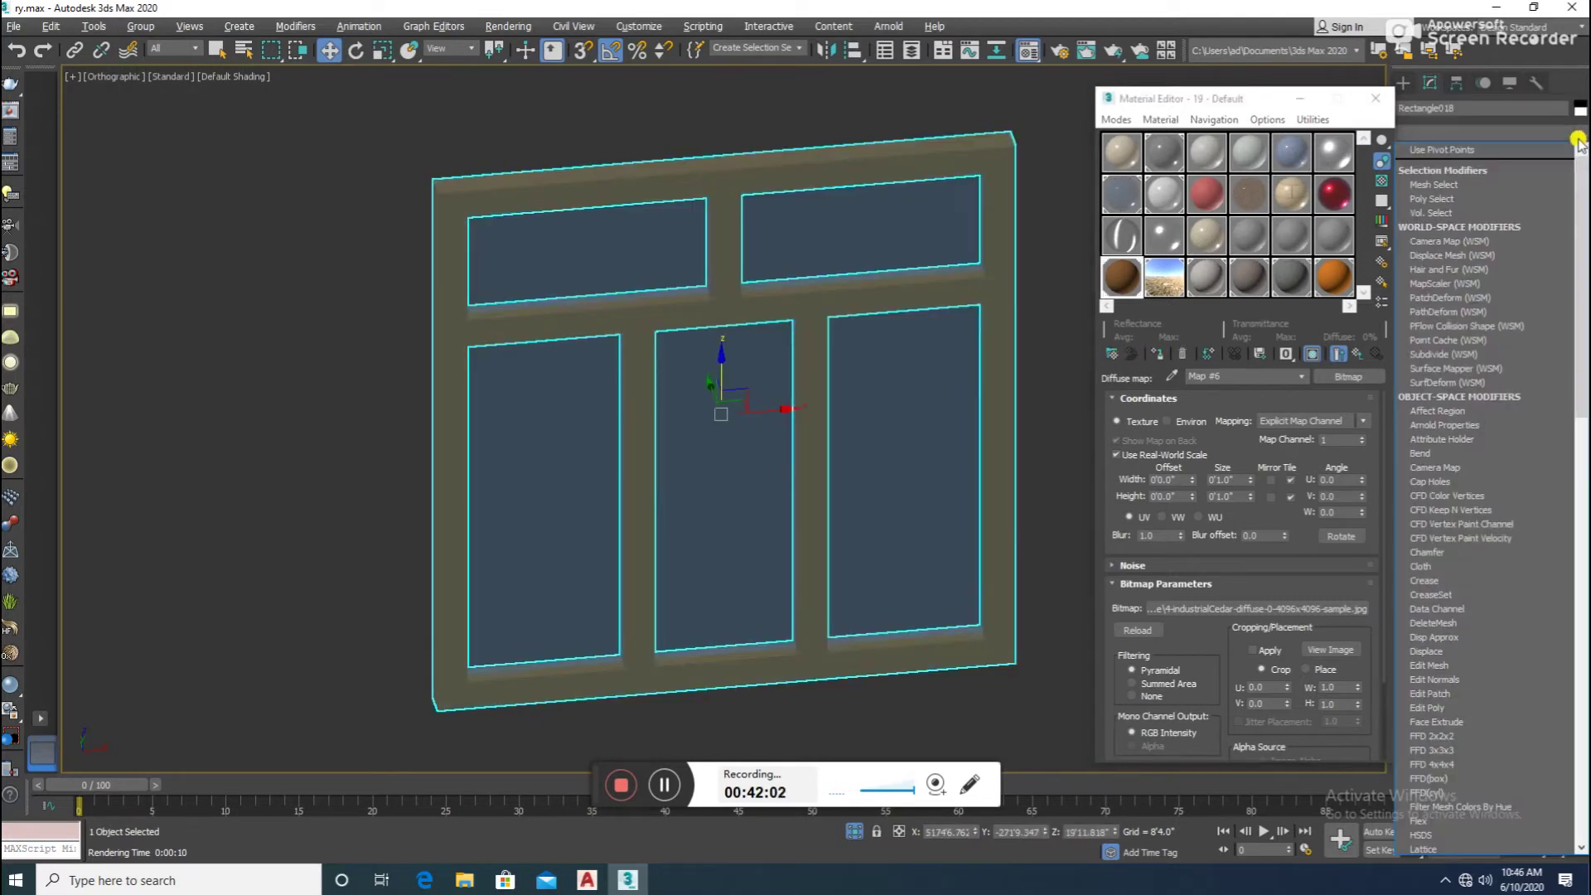
scroll(1431, 661, down, 10)
click(1445, 693)
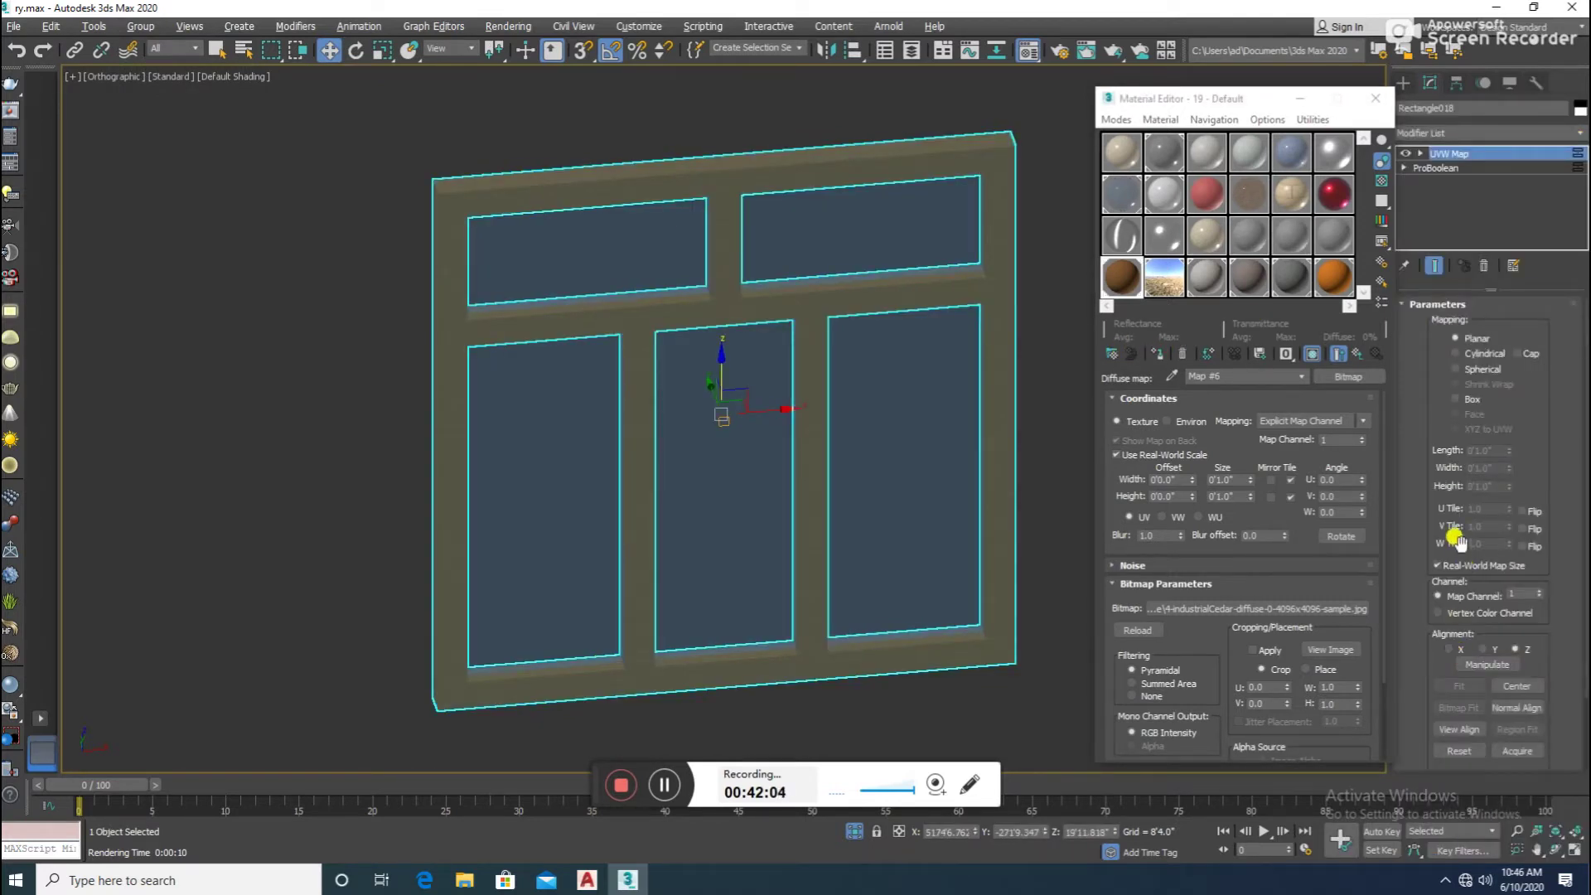
click(1475, 564)
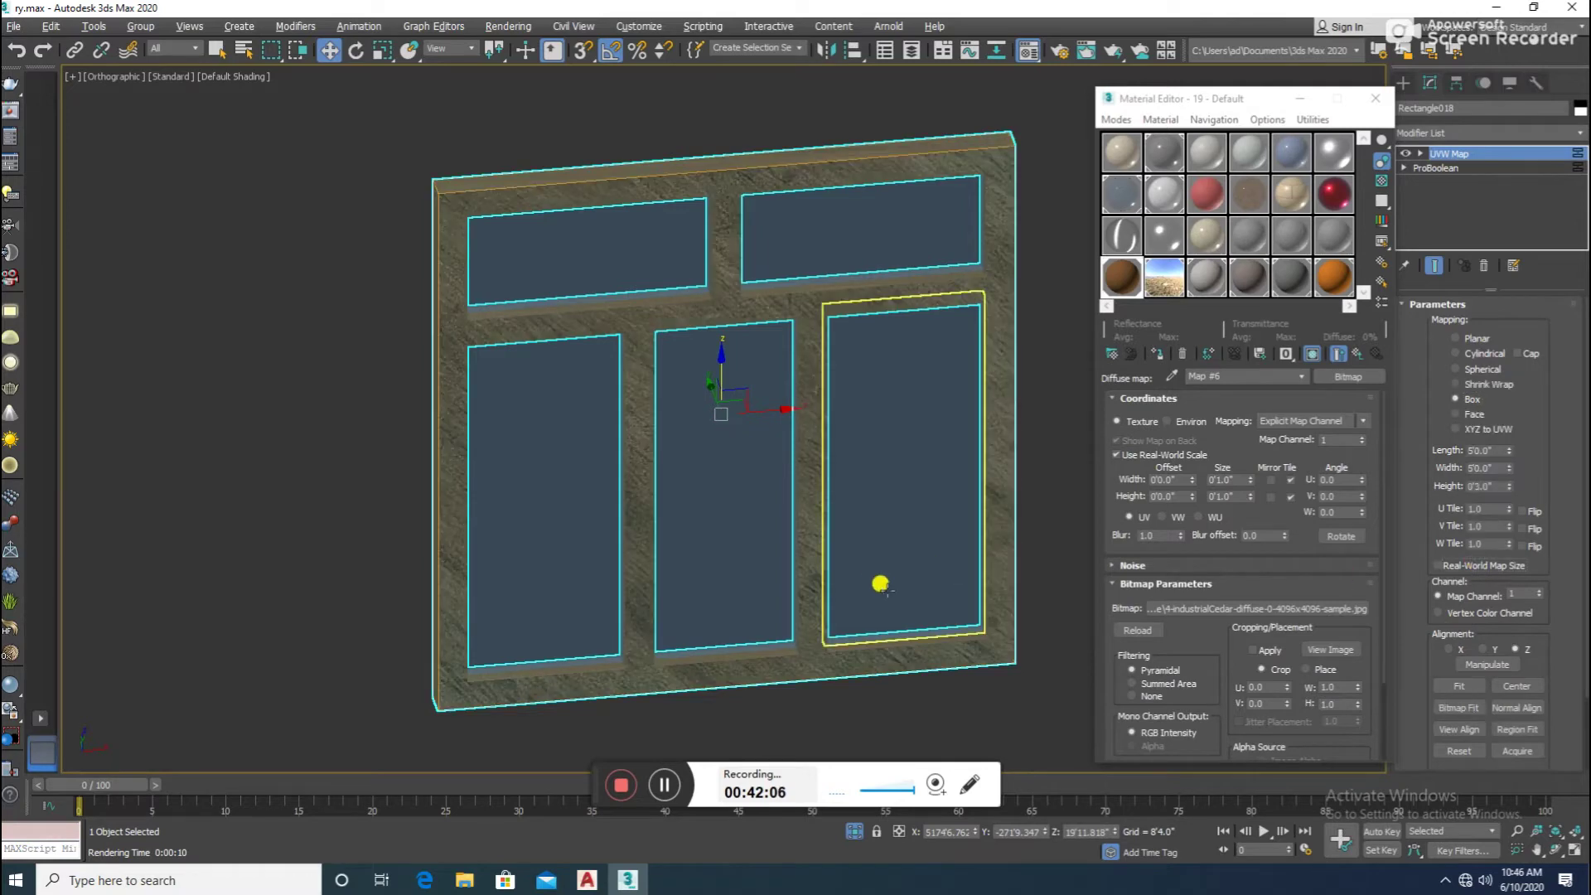
click(928, 700)
- Exit isolation to show the whole house and select the lower door group
click(856, 830)
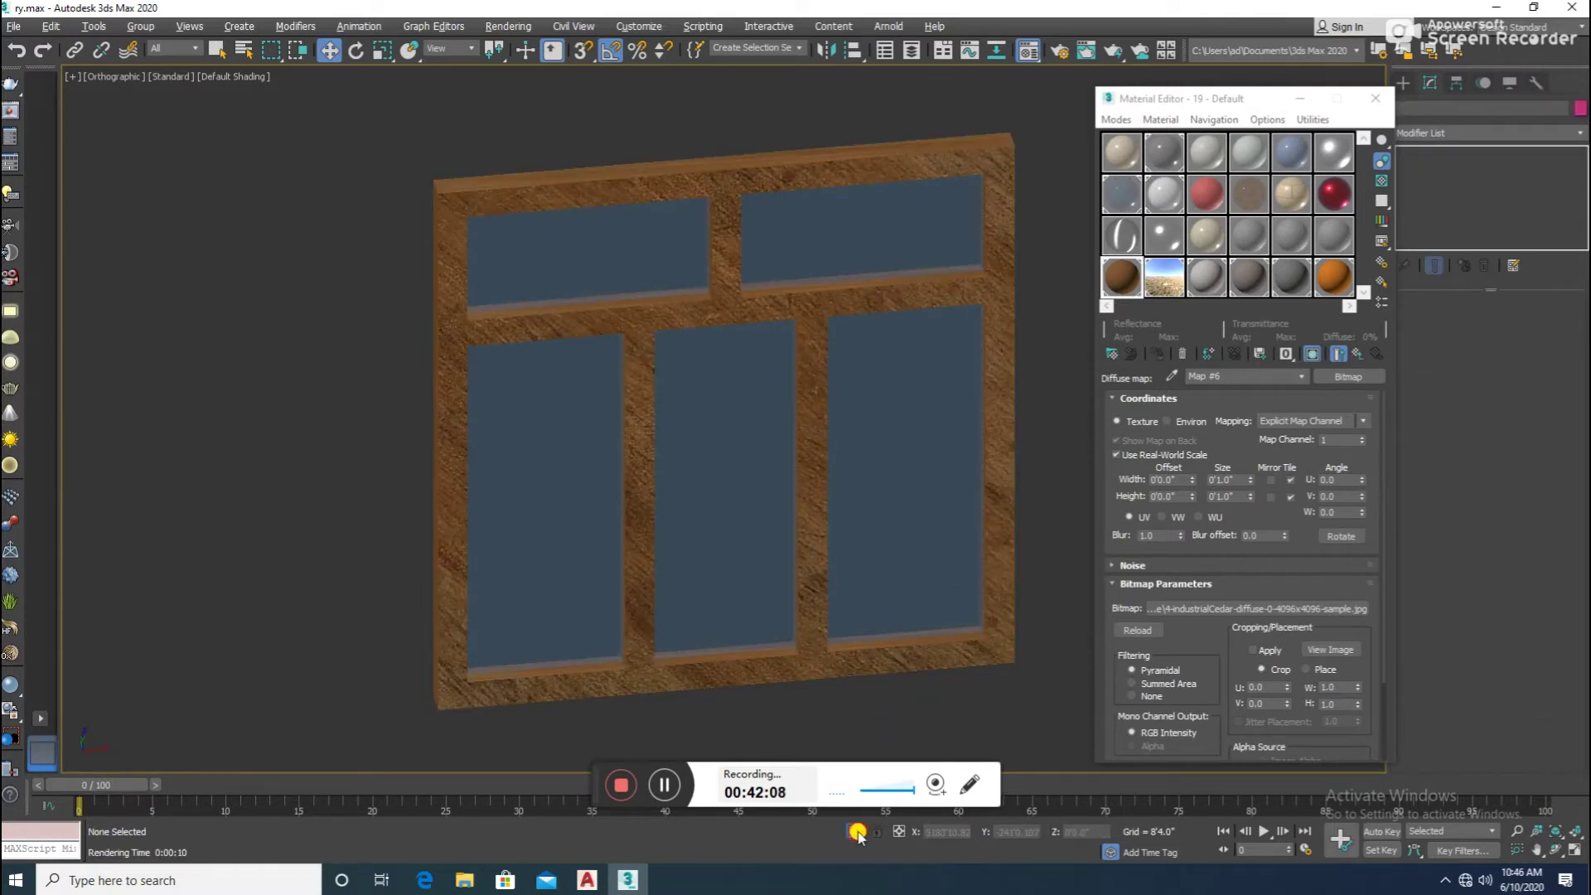
scroll(941, 526, down, 3)
scroll(808, 493, up, 5)
click(807, 493)
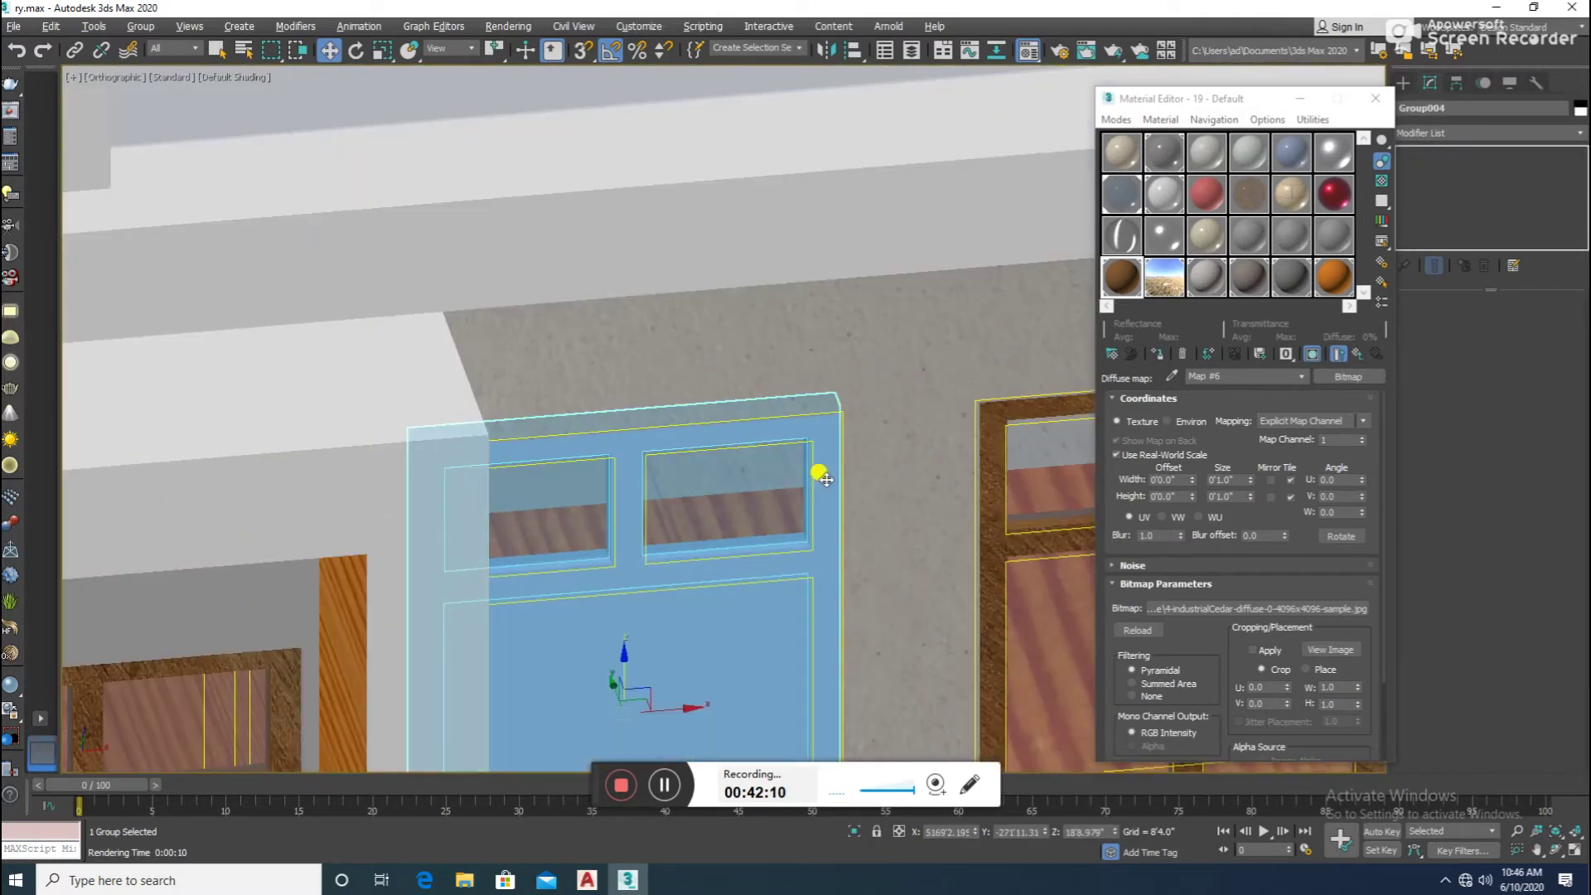
- Isolate the lower door group, ungroup it and select the door frame
key(alt+q)
click(150, 23)
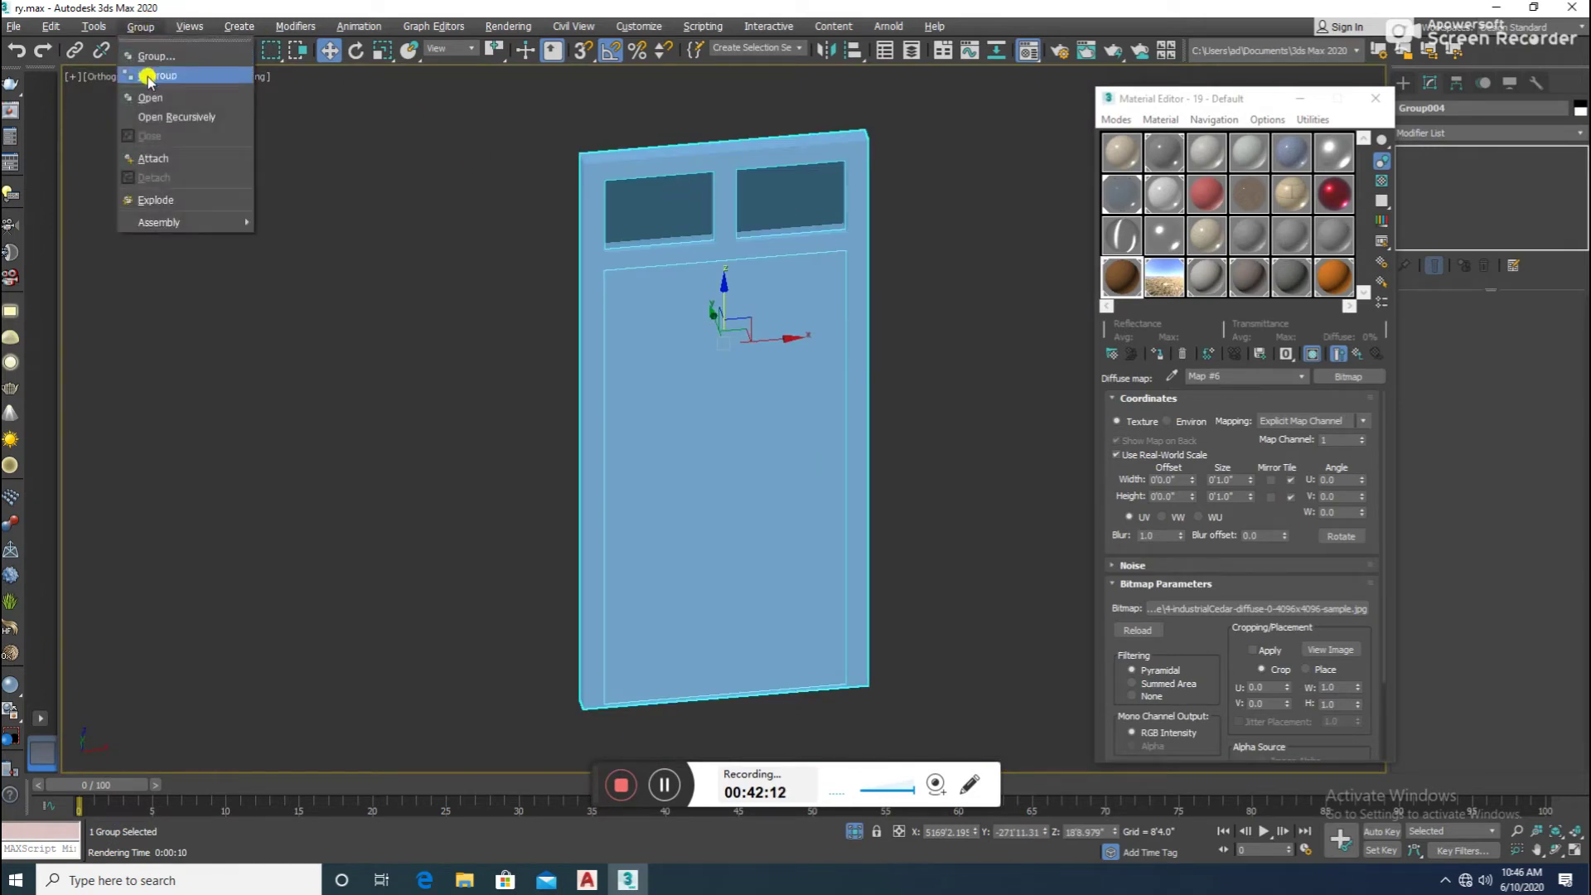
click(154, 68)
click(427, 360)
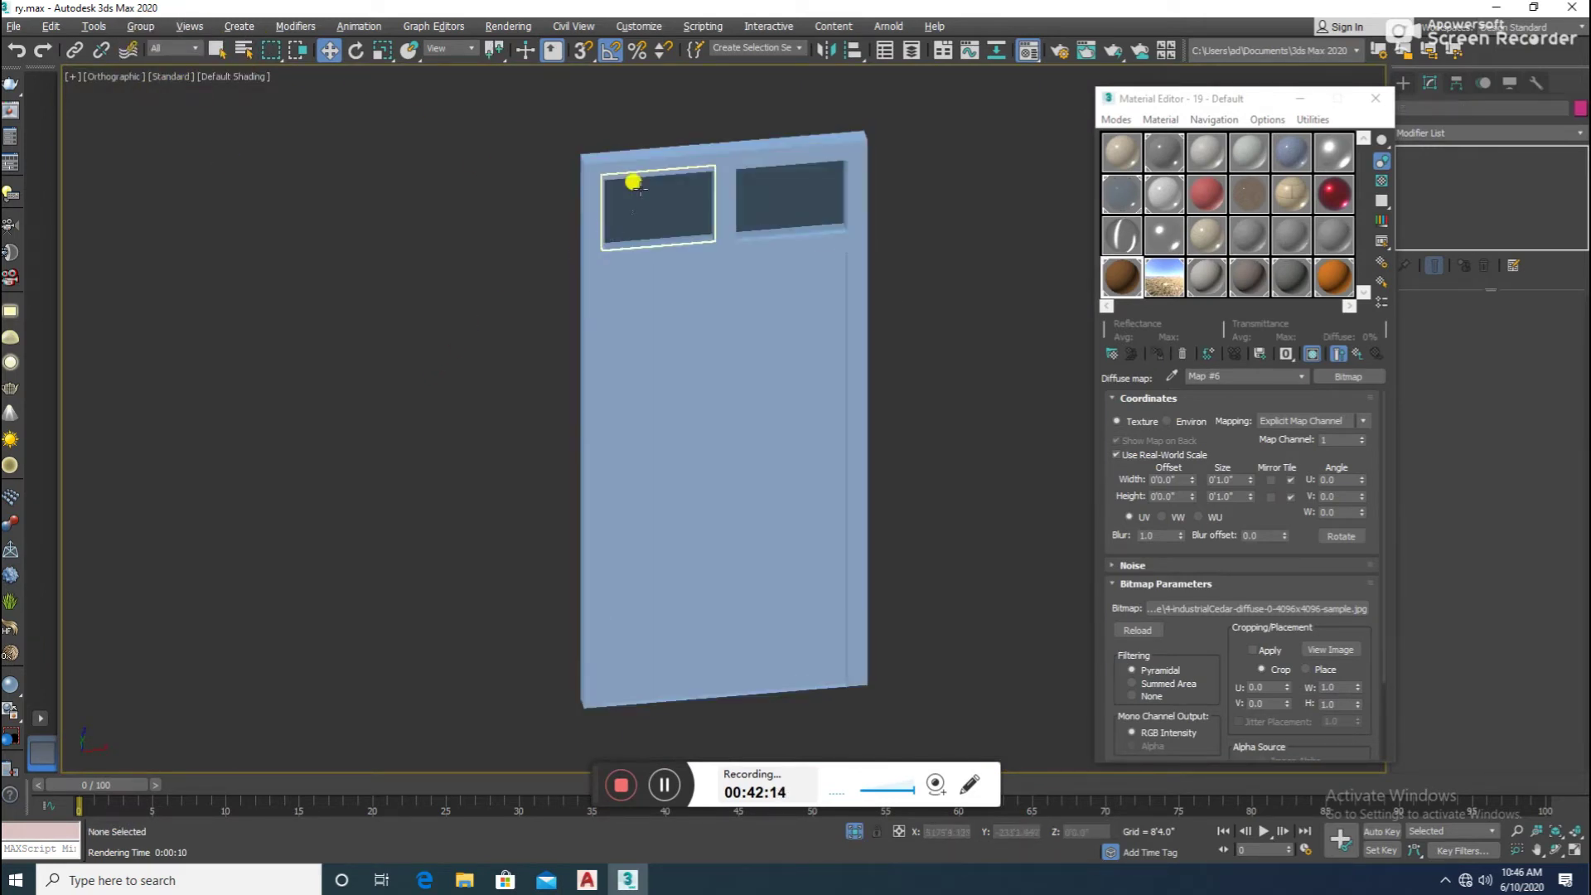
click(646, 152)
- Apply the cedar wood material and Box UVW mapping, real-world size off, then exit isolation
click(1110, 286)
click(1159, 354)
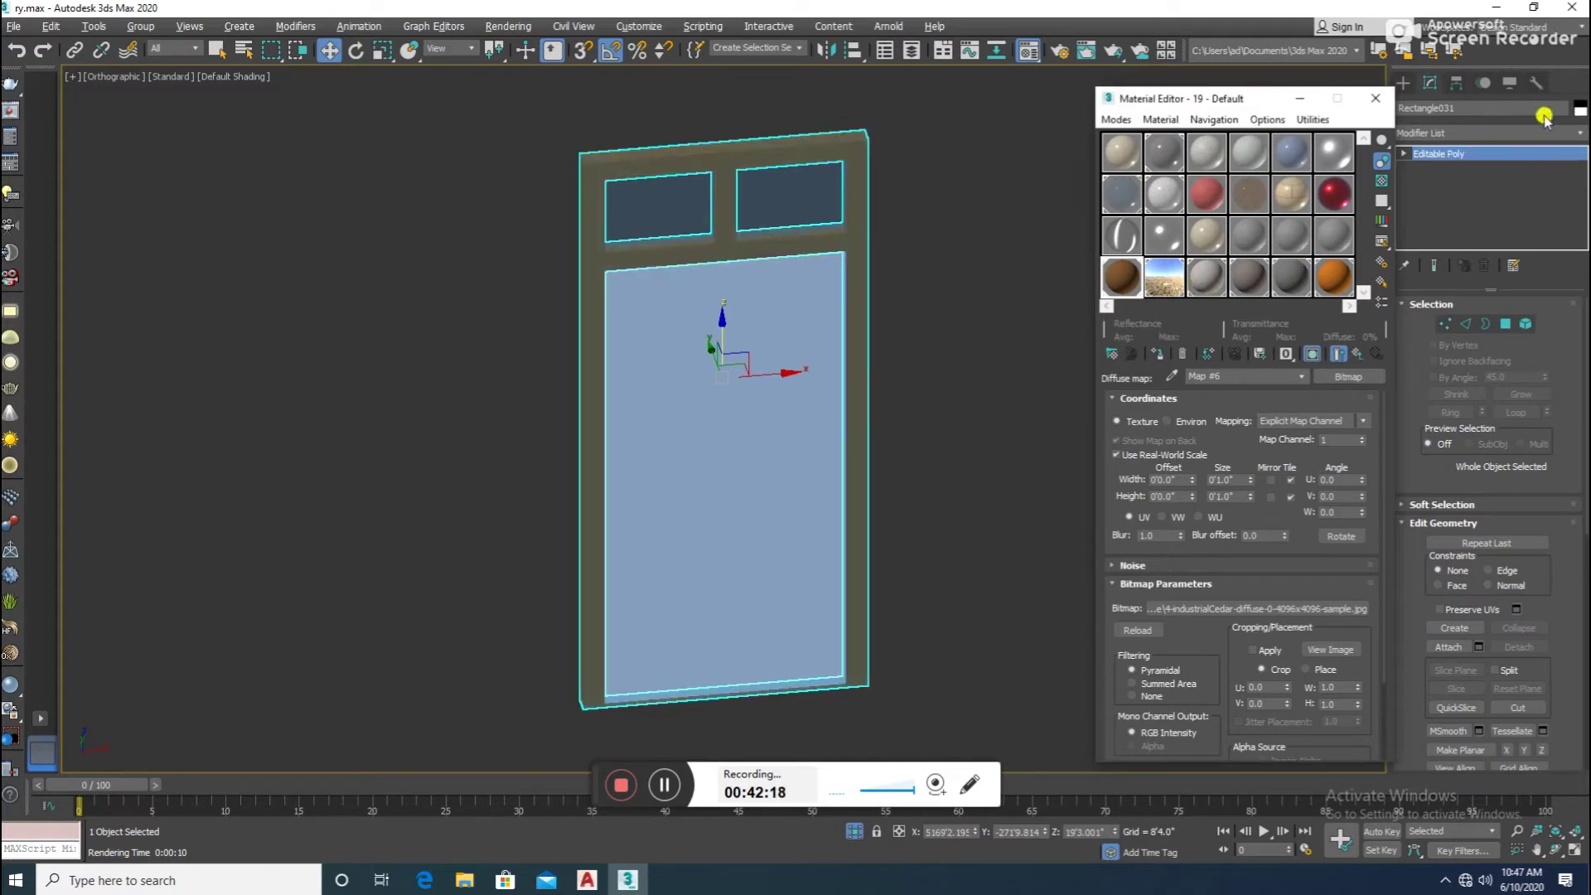
click(1580, 128)
key(u)
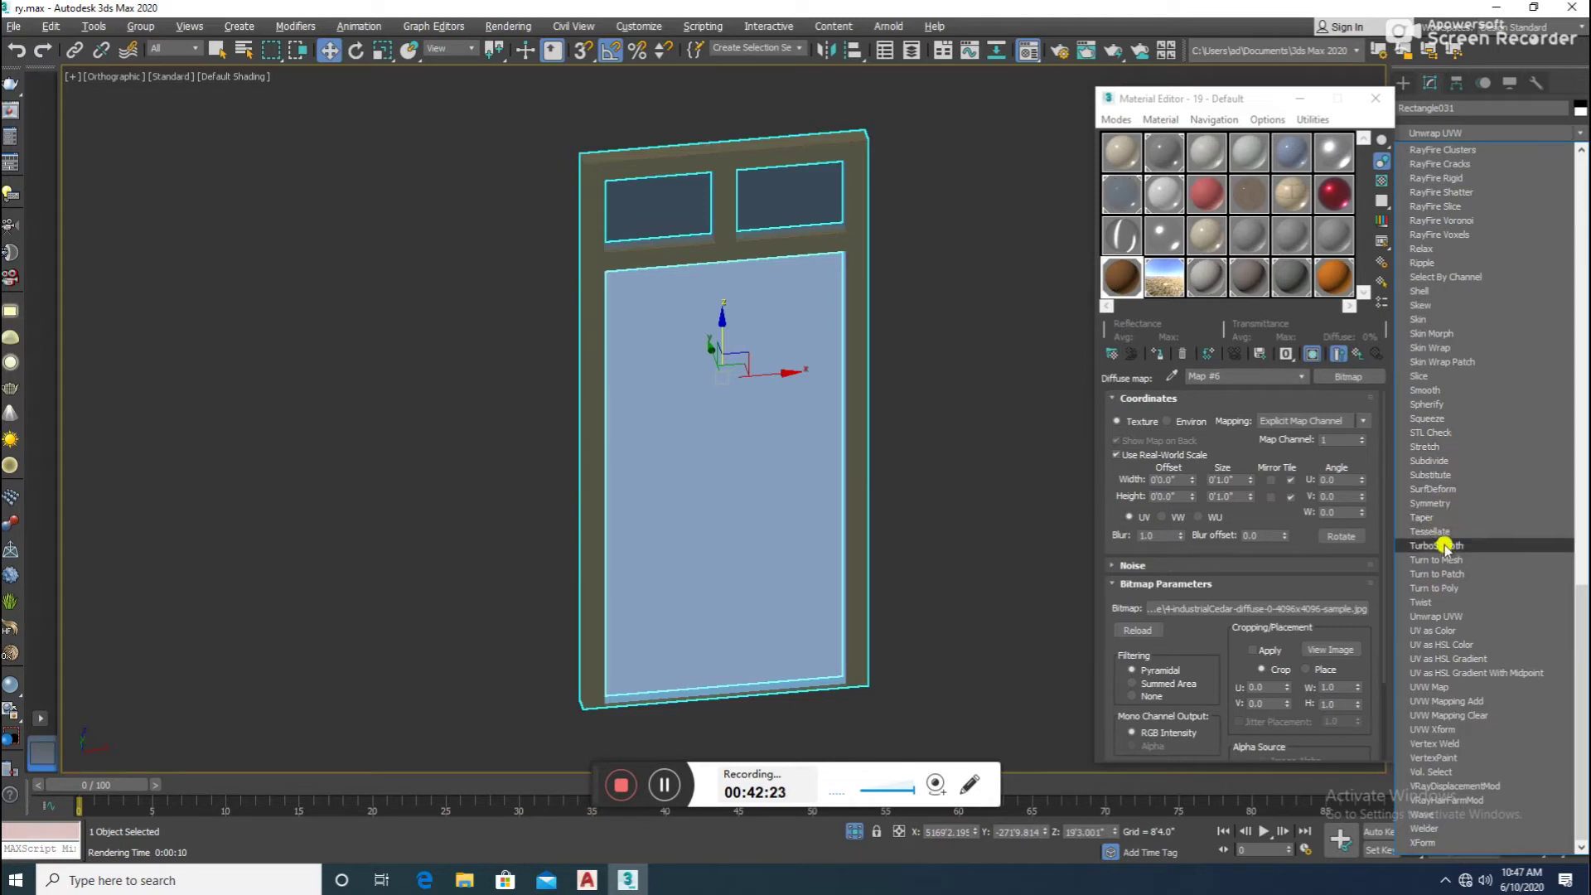
click(1438, 687)
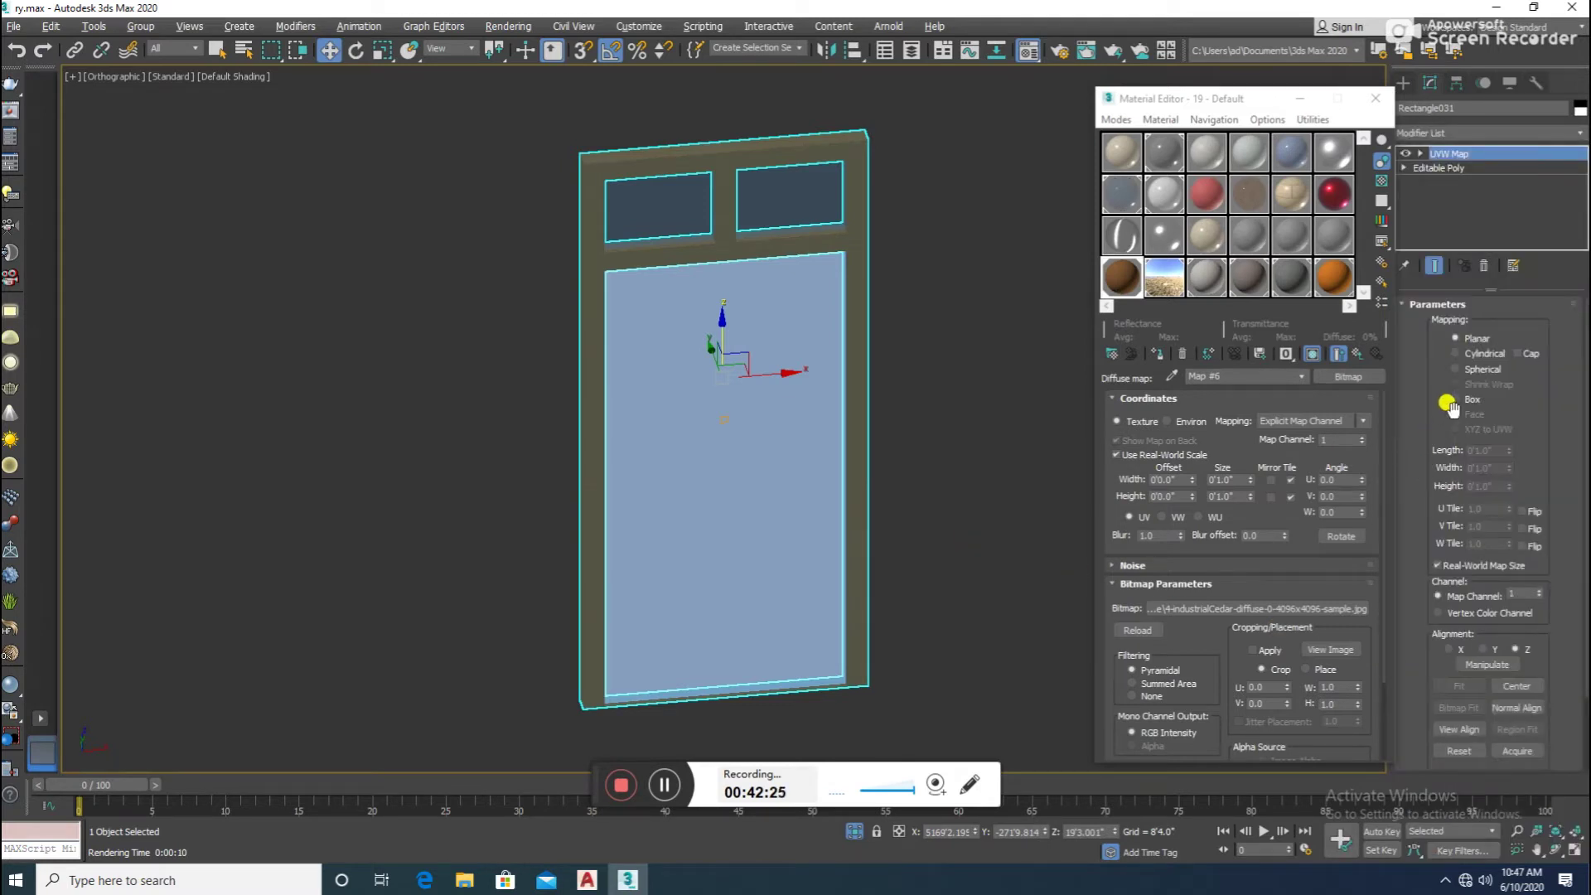
click(1456, 566)
click(967, 457)
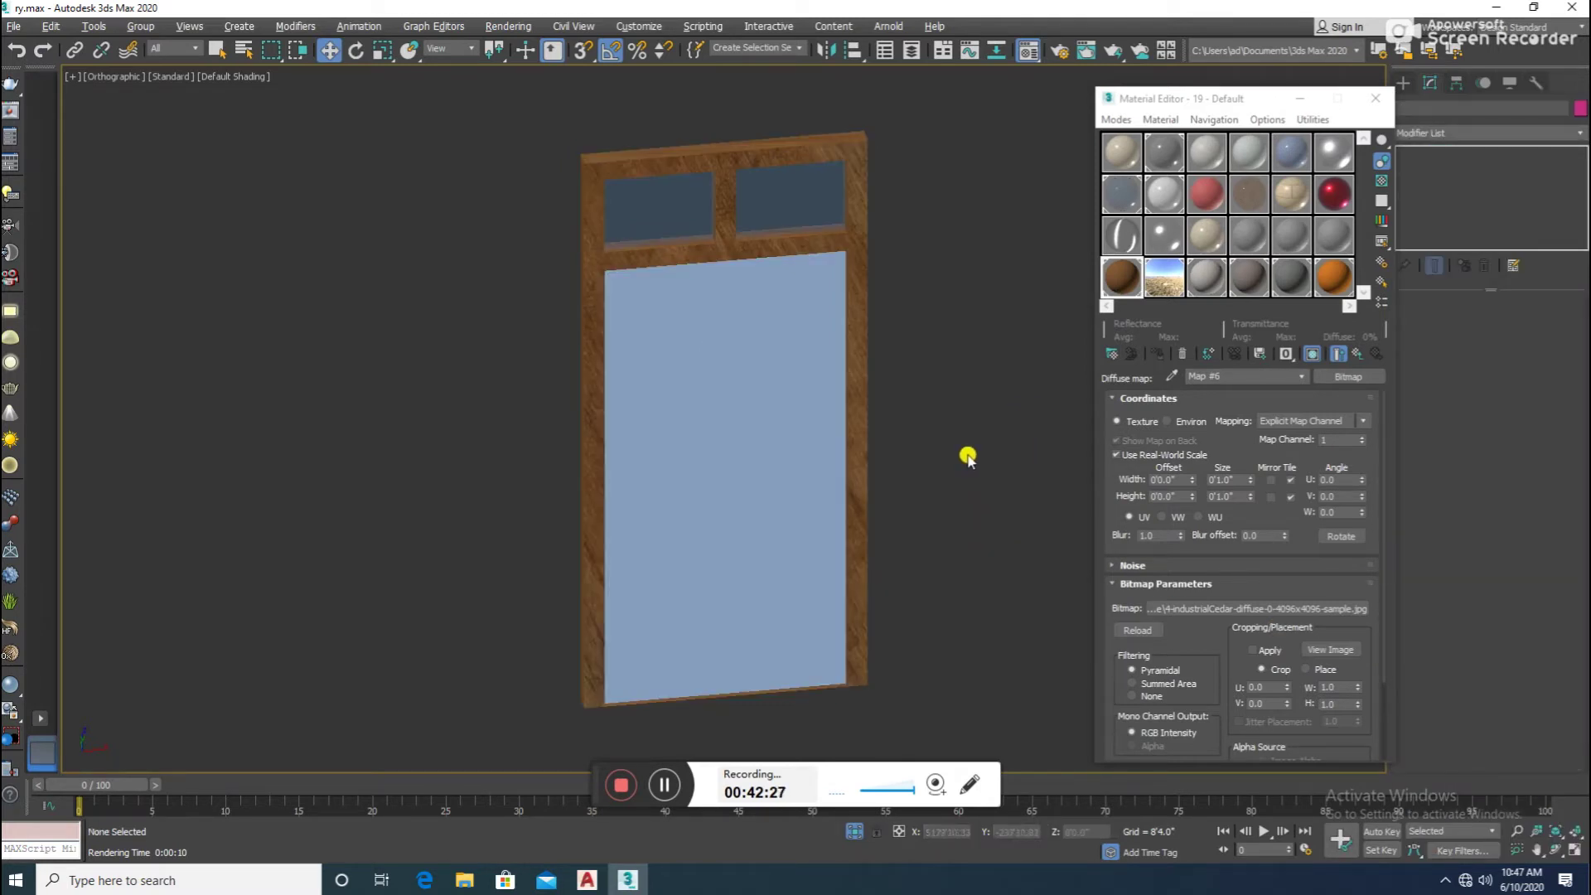
click(858, 834)
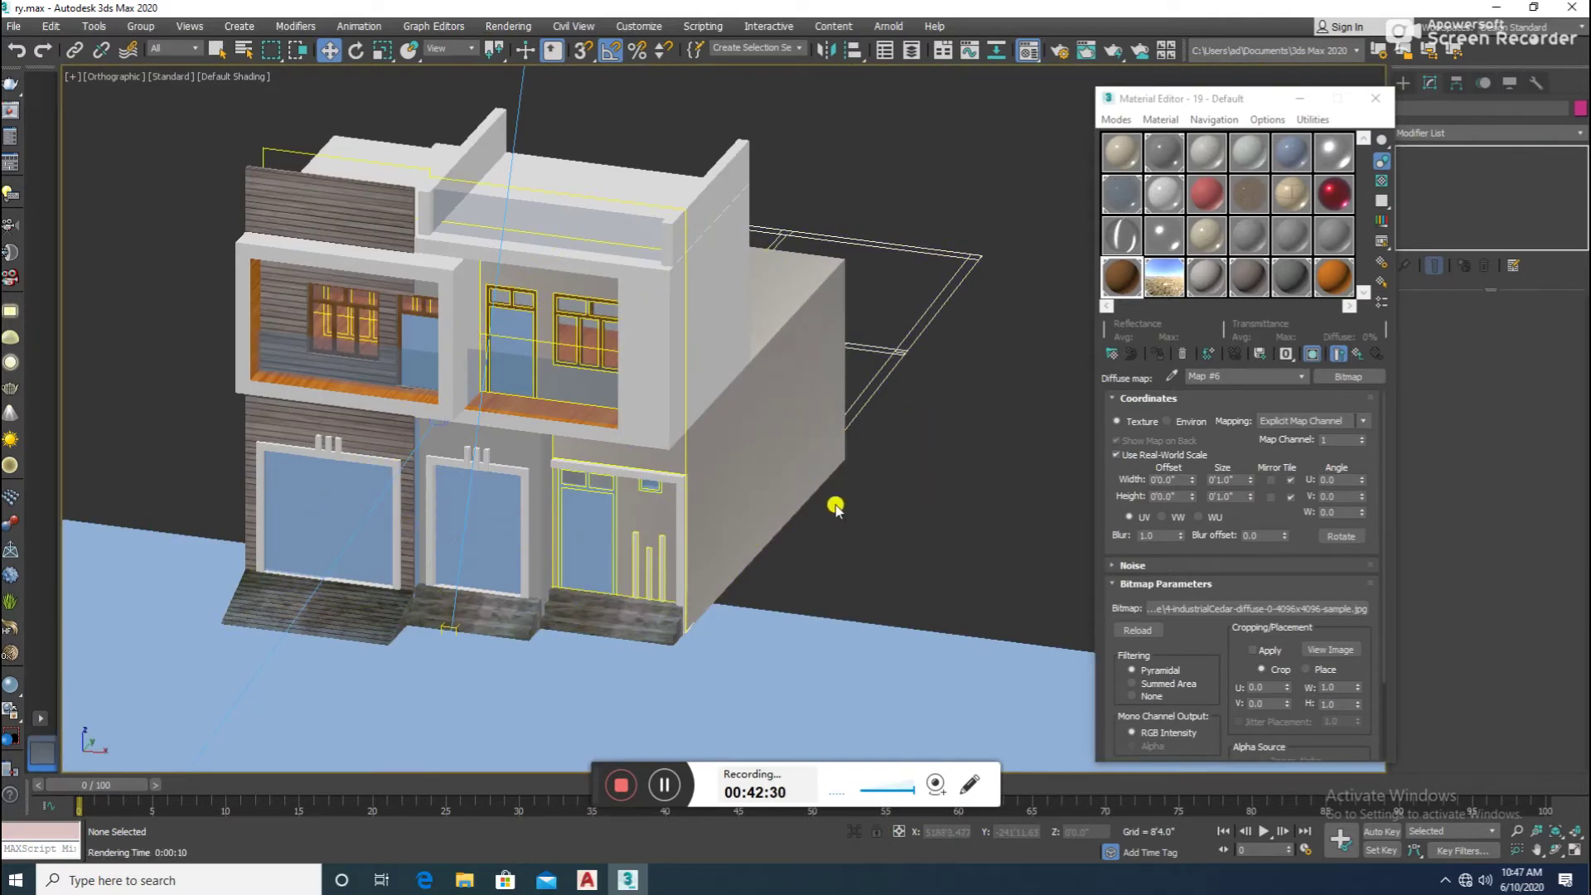
- Isolate the next door group, ungroup it and select its frame
scroll(657, 497, up, 5)
scroll(685, 455, up, 3)
click(685, 455)
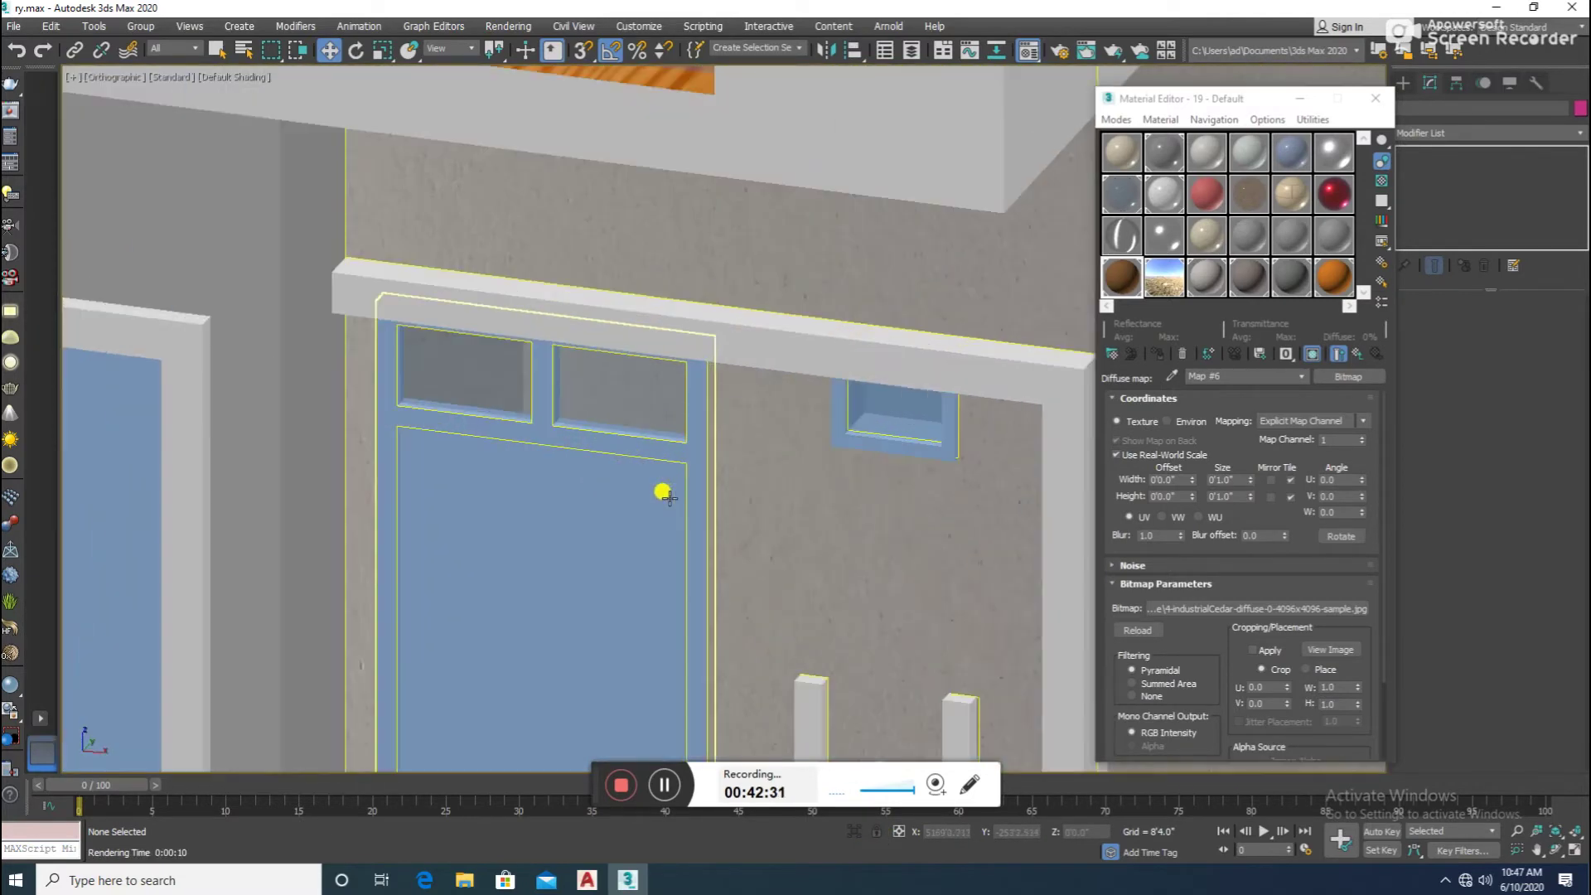
key(alt+q)
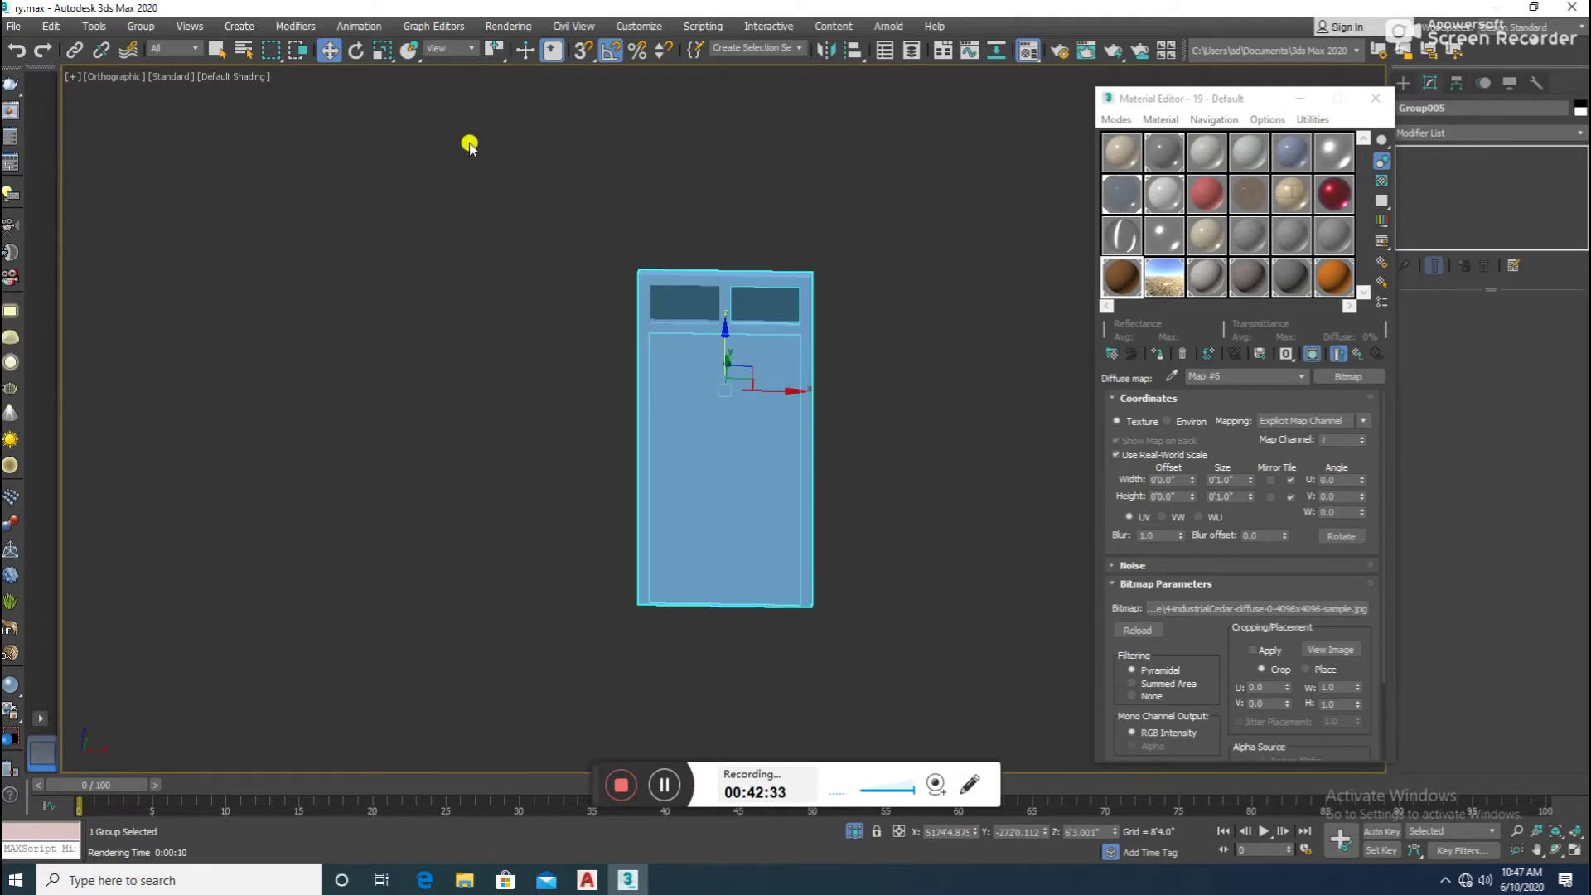
click(141, 25)
click(142, 74)
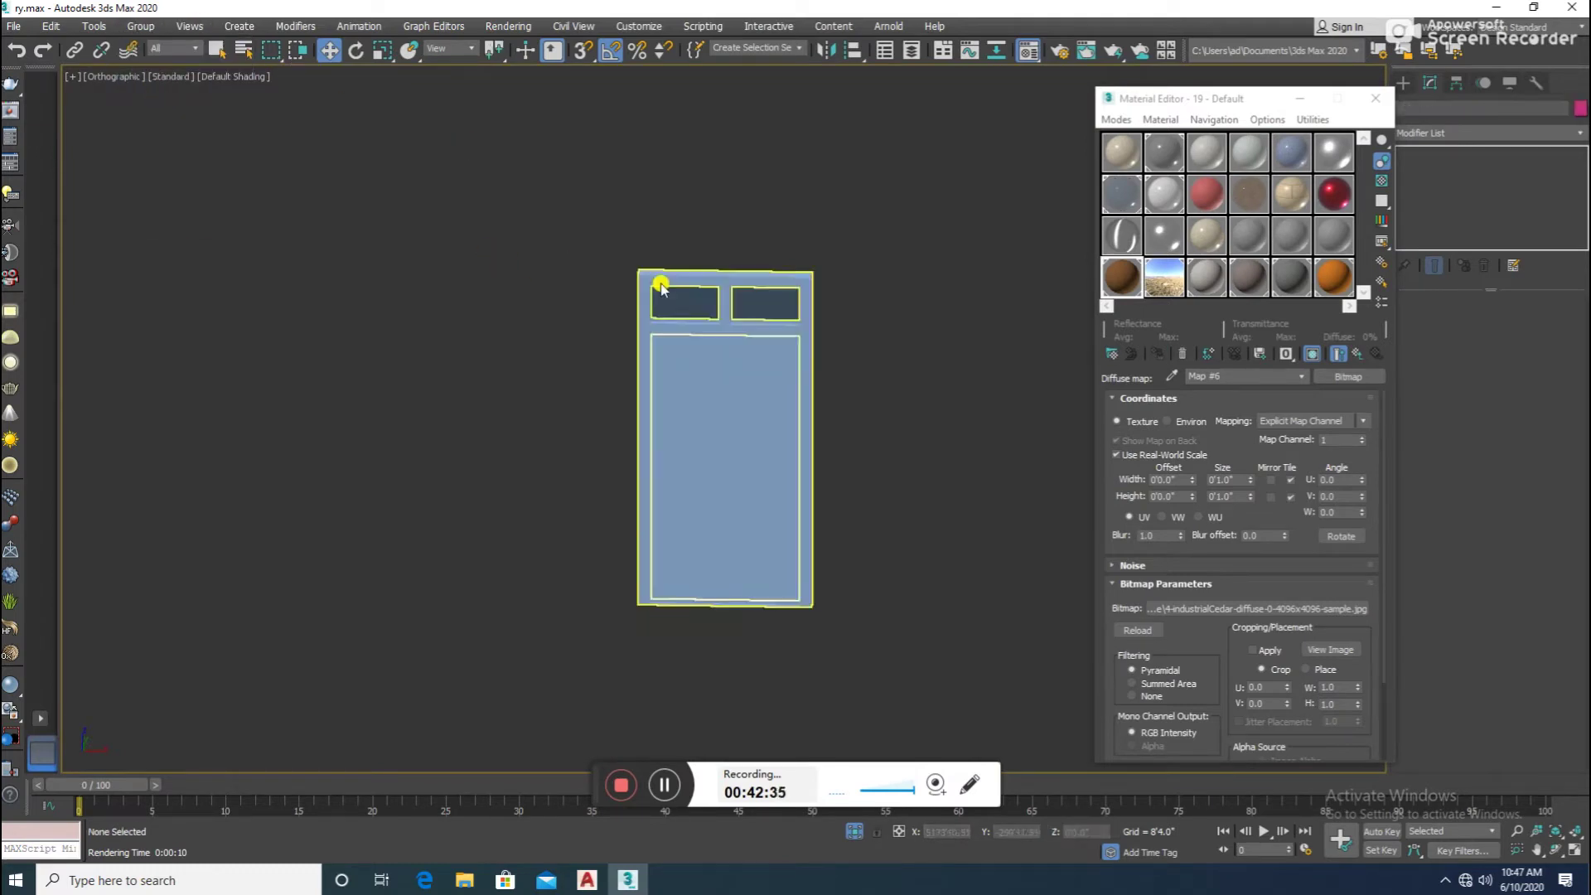
click(713, 275)
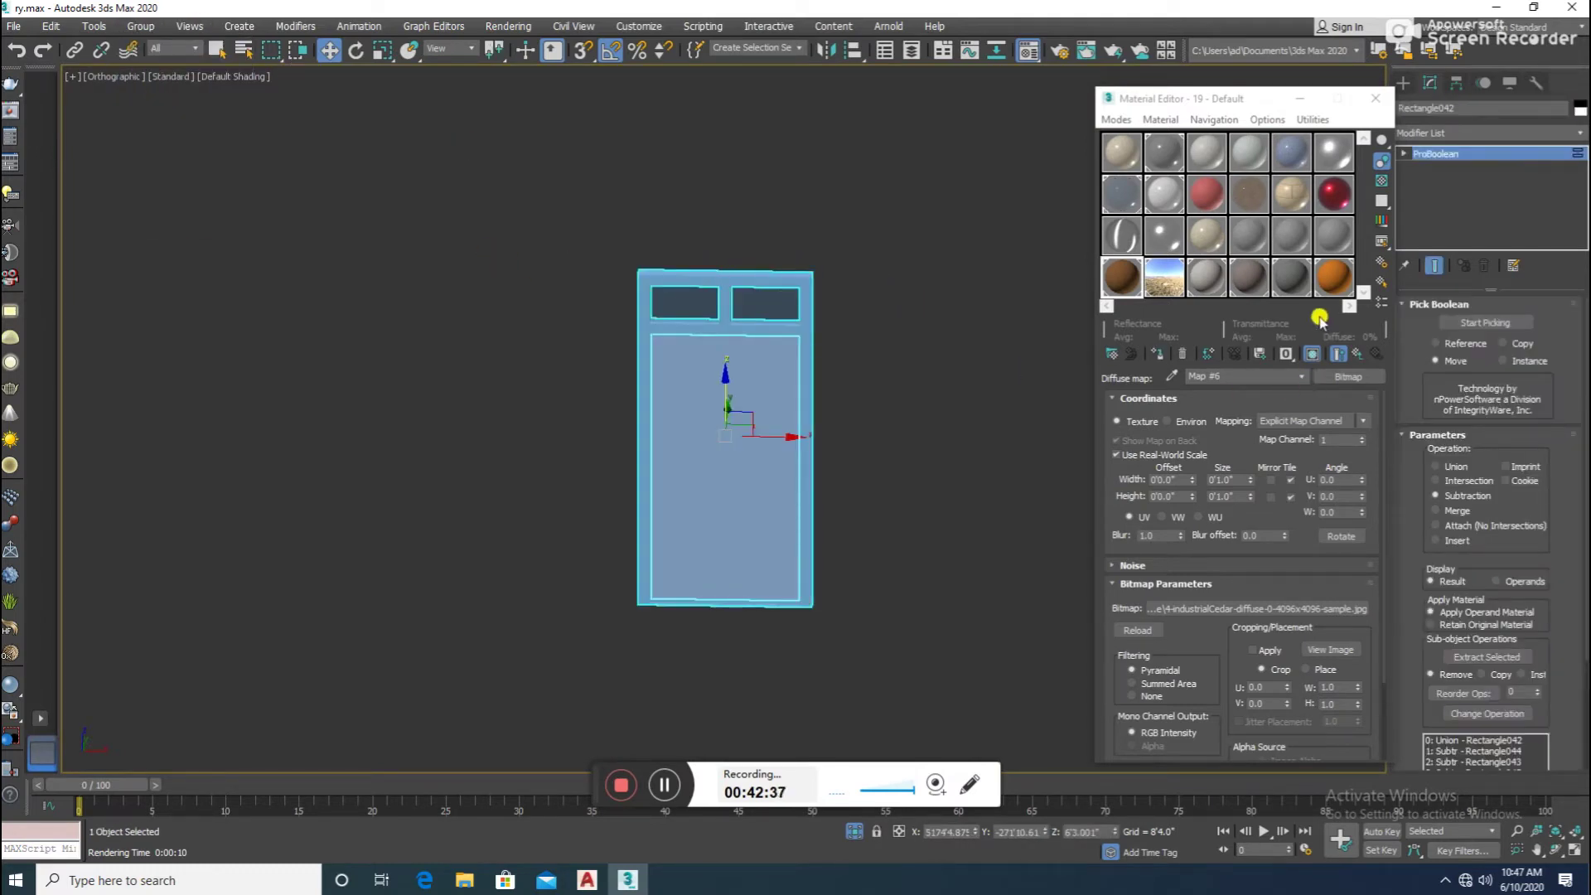
- Give the second door frame wood material and UVW mapping without real-world size, then end isolation
click(1158, 346)
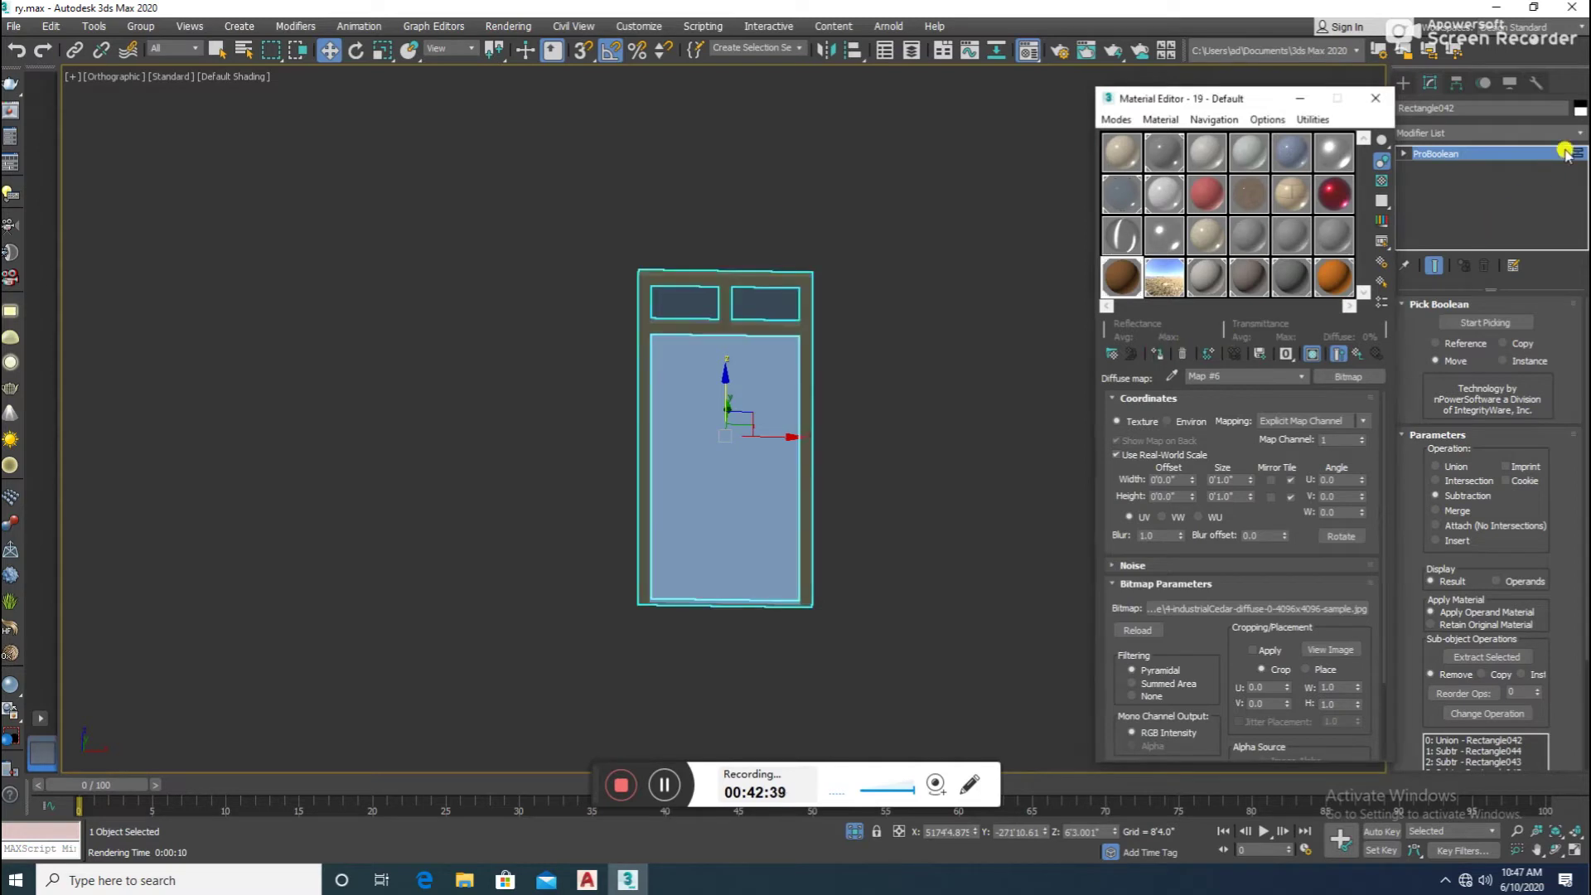
click(1569, 134)
scroll(1557, 331, down, 10)
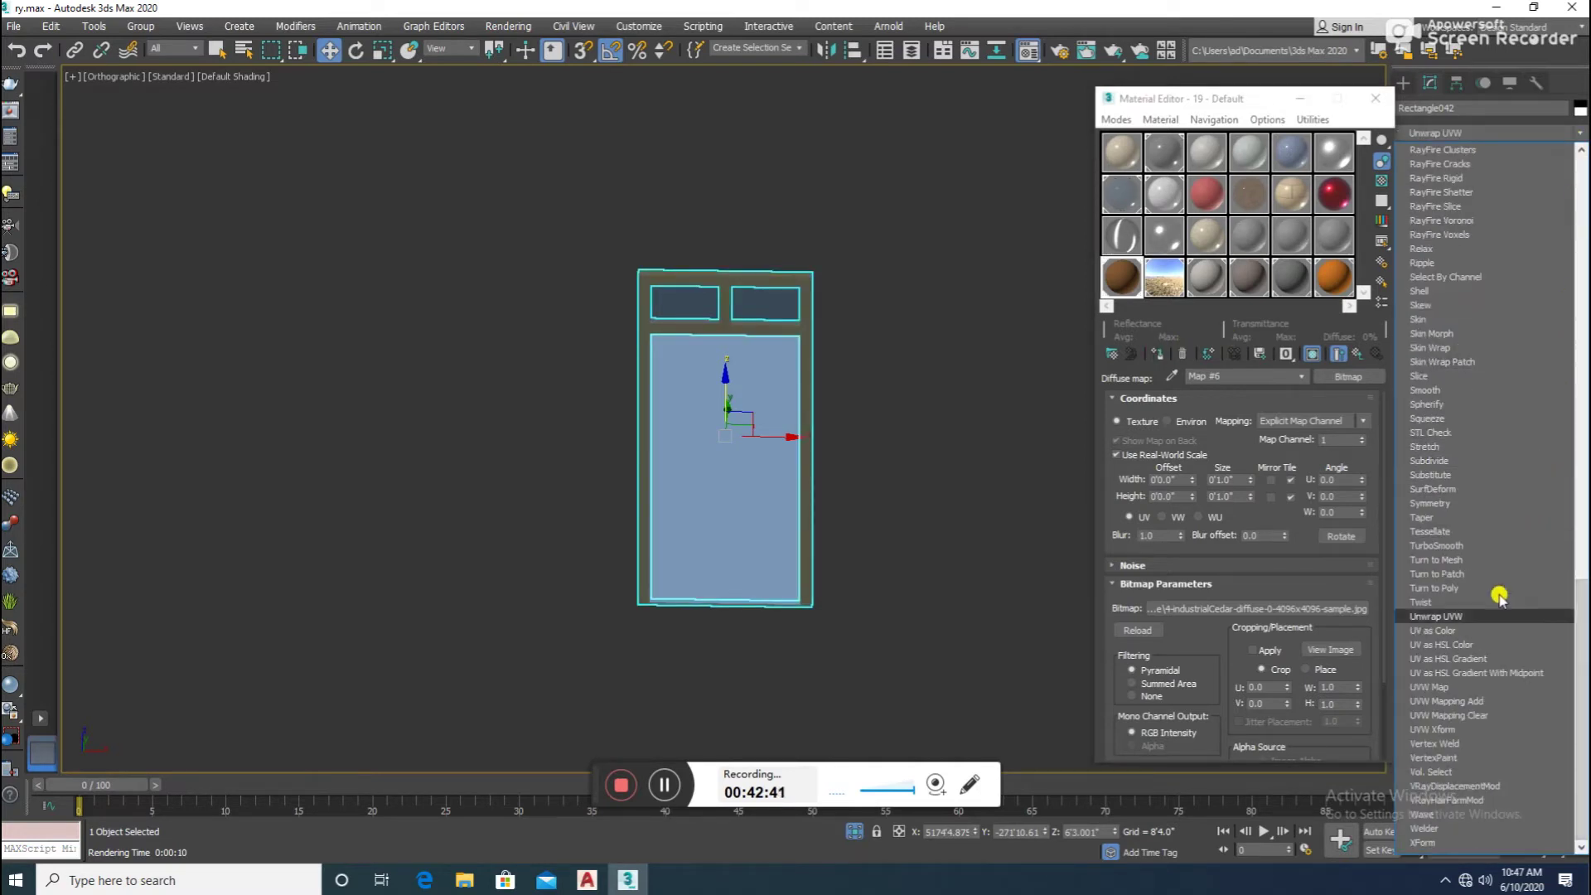
click(1431, 687)
click(1464, 567)
click(971, 505)
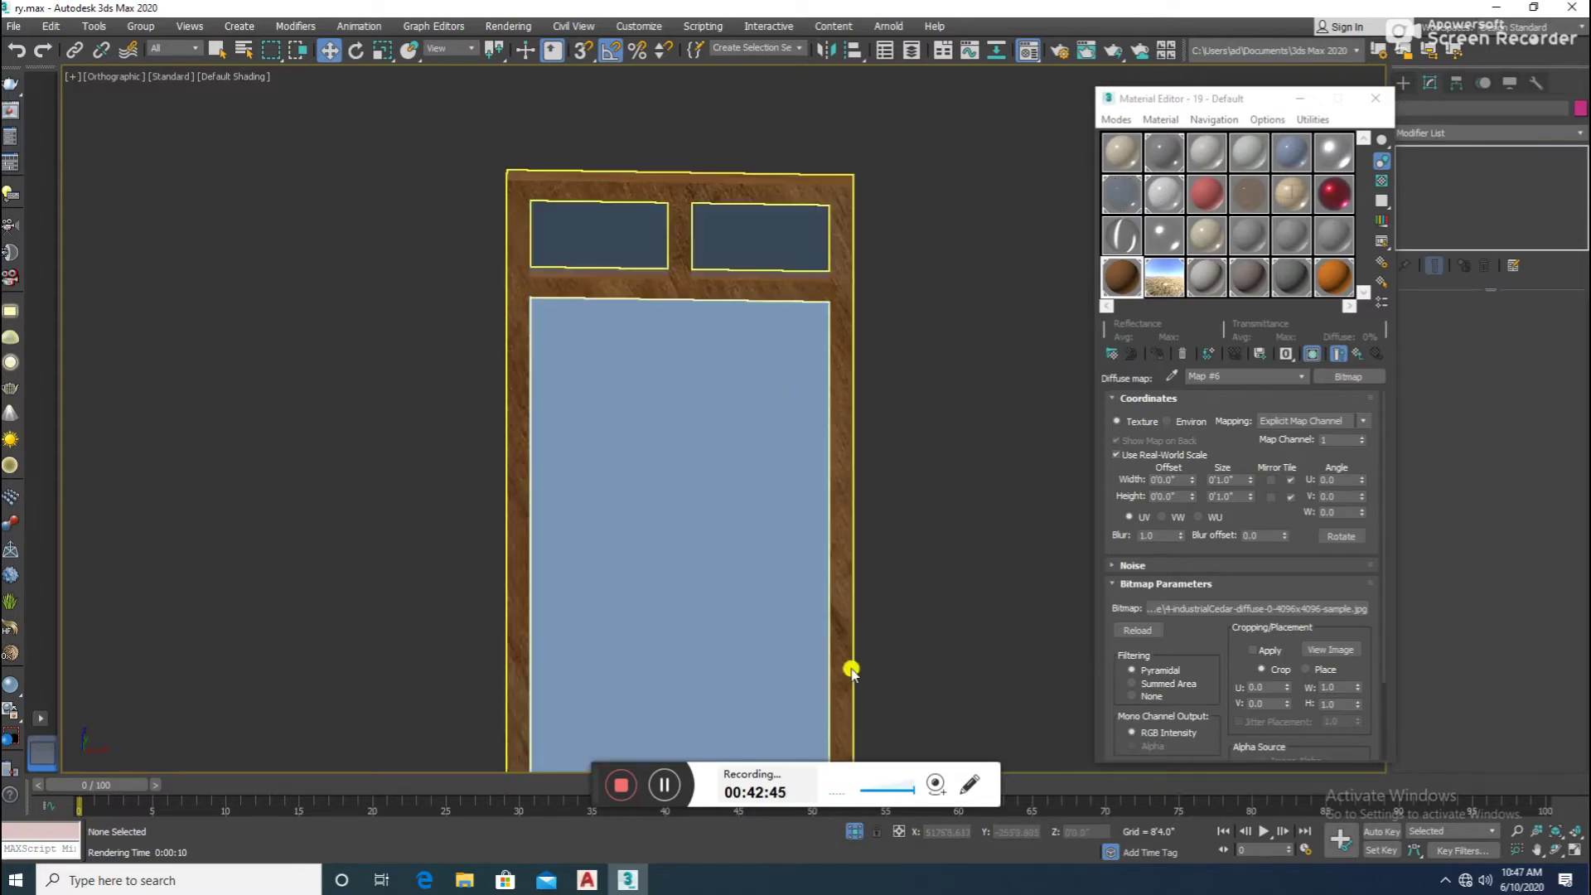
click(853, 831)
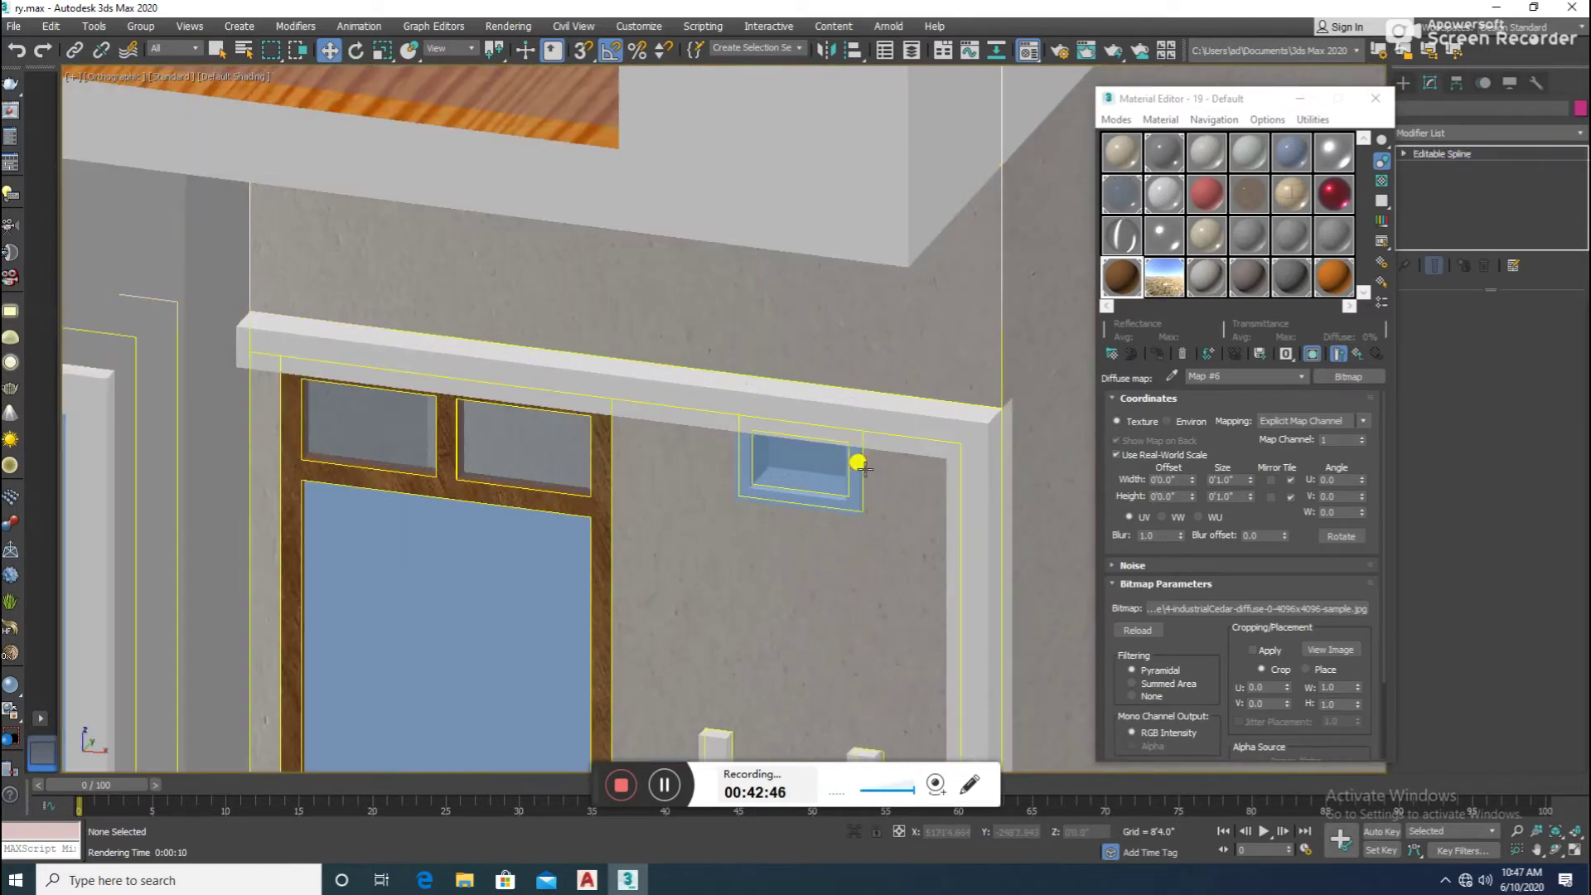
- Apply the cedar wood material and a UVW Map modifier to the niche box above the doorway
click(853, 458)
click(1157, 355)
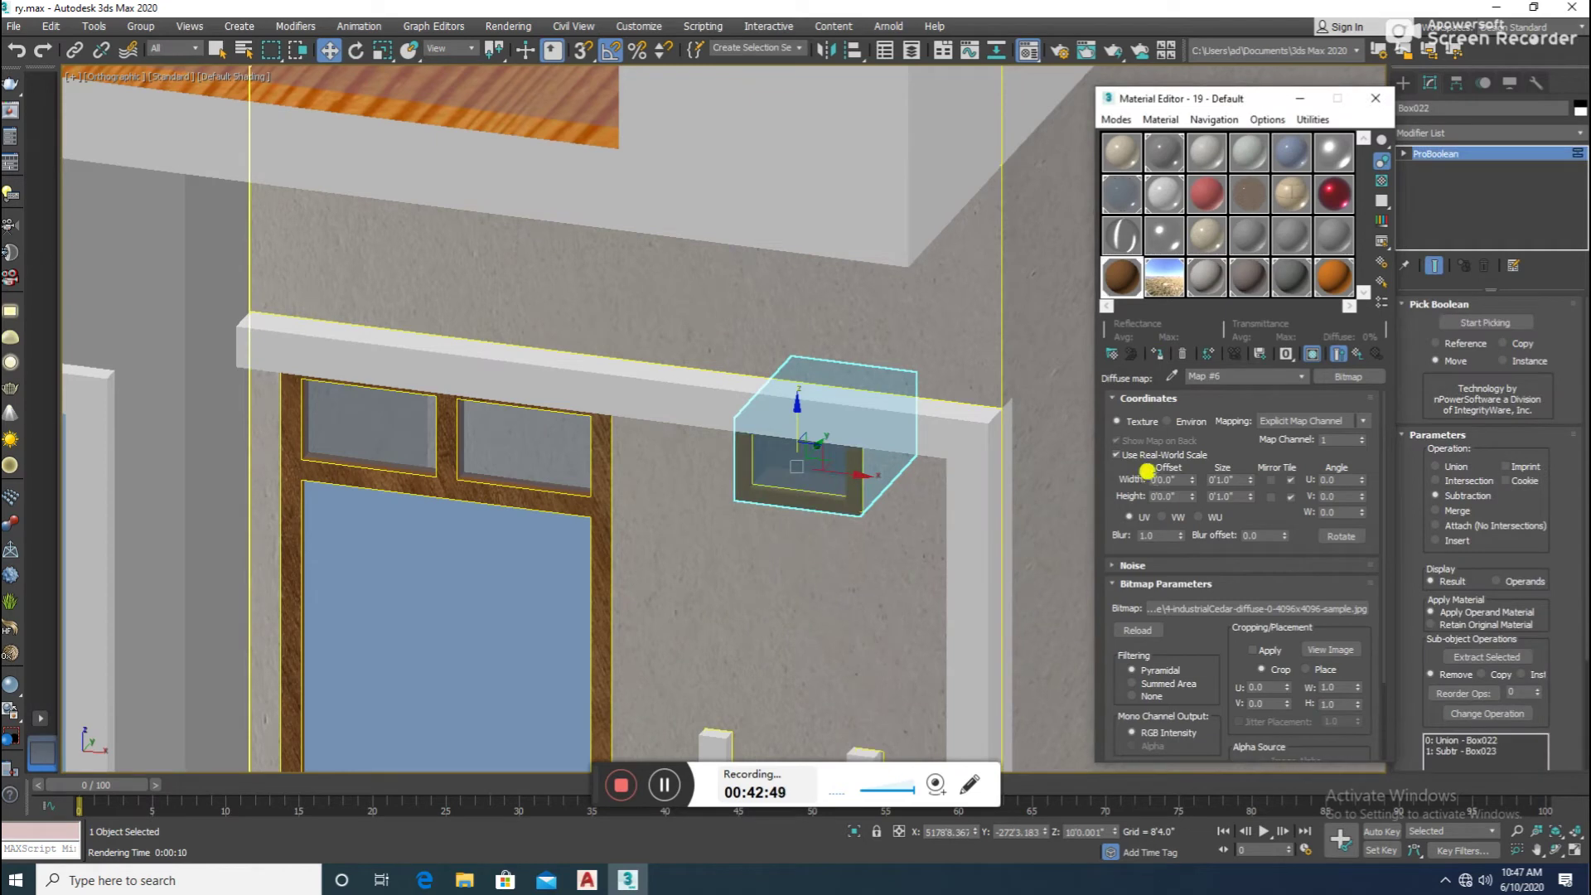
click(1578, 135)
key(u)
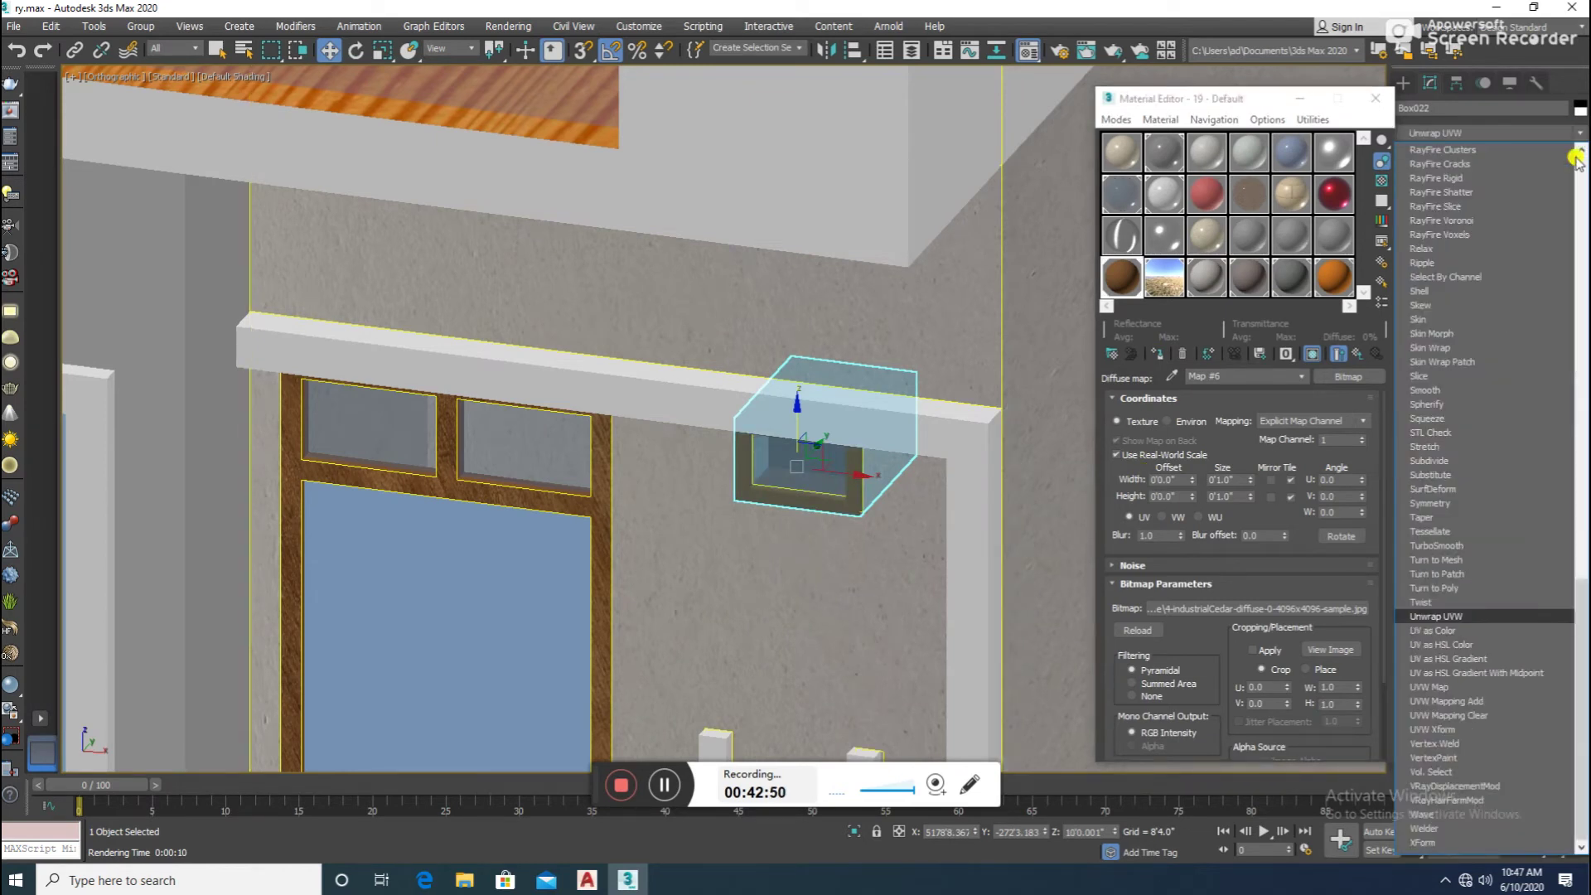
click(1446, 687)
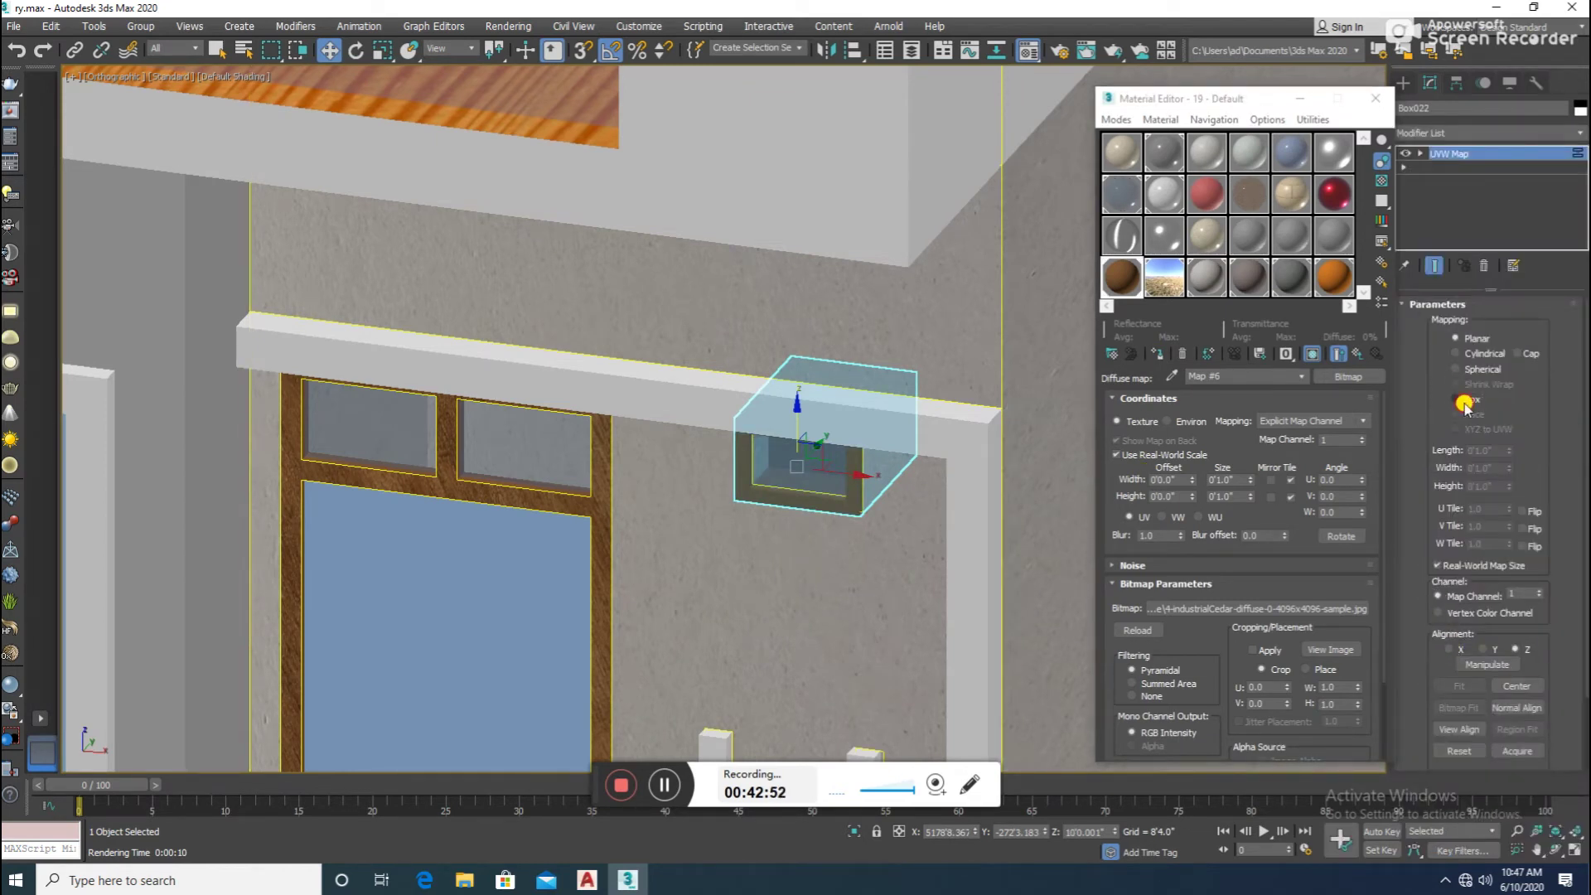
- Deselect the niche box and pick an unused material slot in the Material Editor
scroll(1072, 532, down, 4)
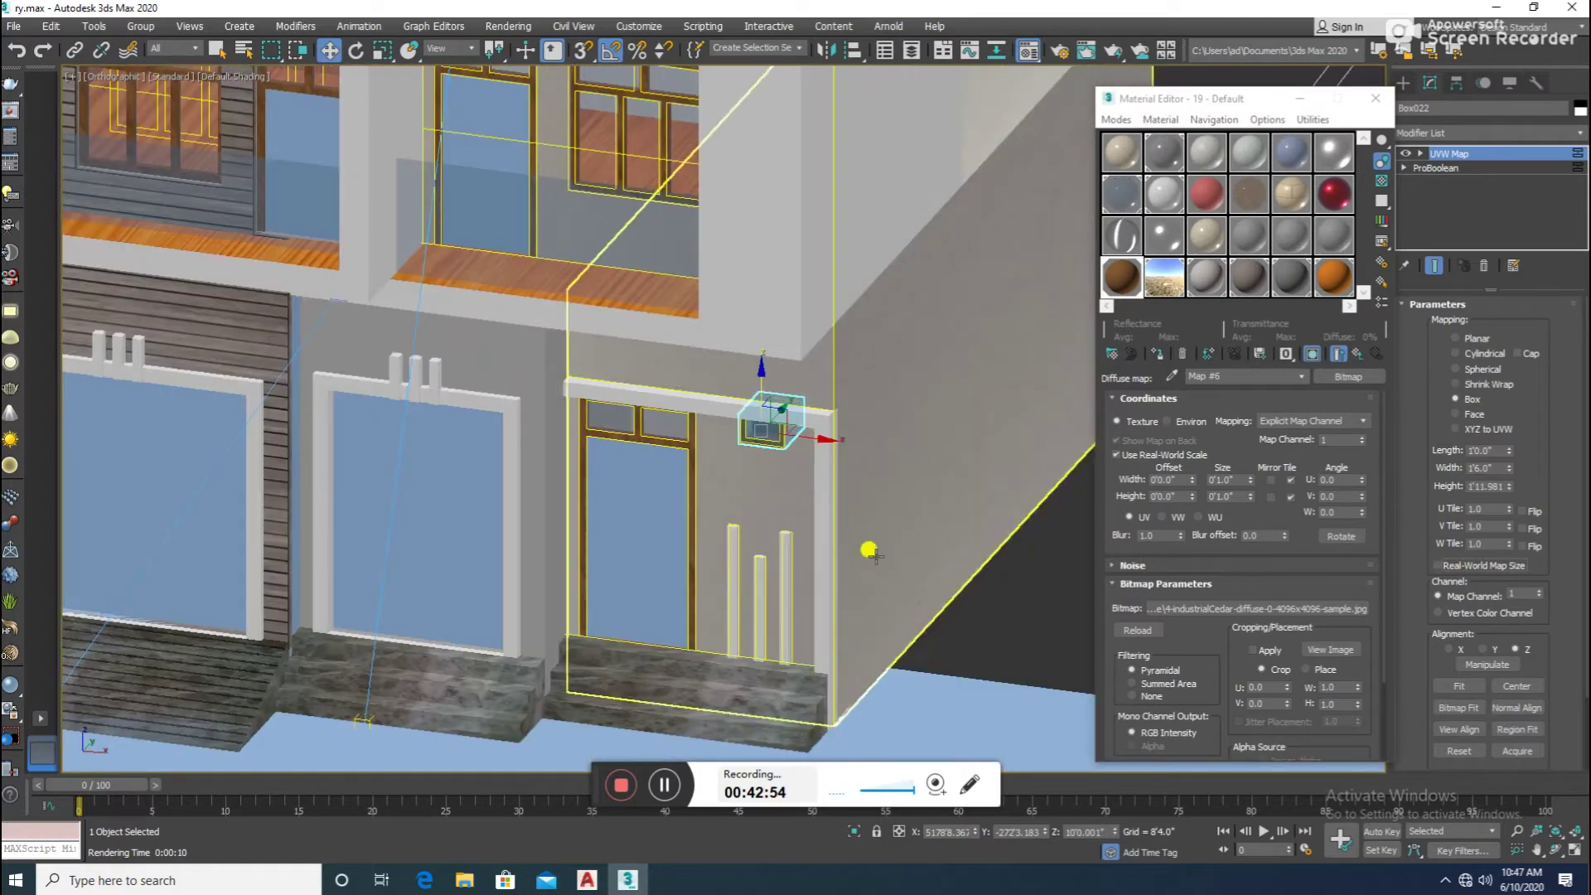
click(1011, 623)
scroll(1005, 617, down, 2)
scroll(953, 597, down, 2)
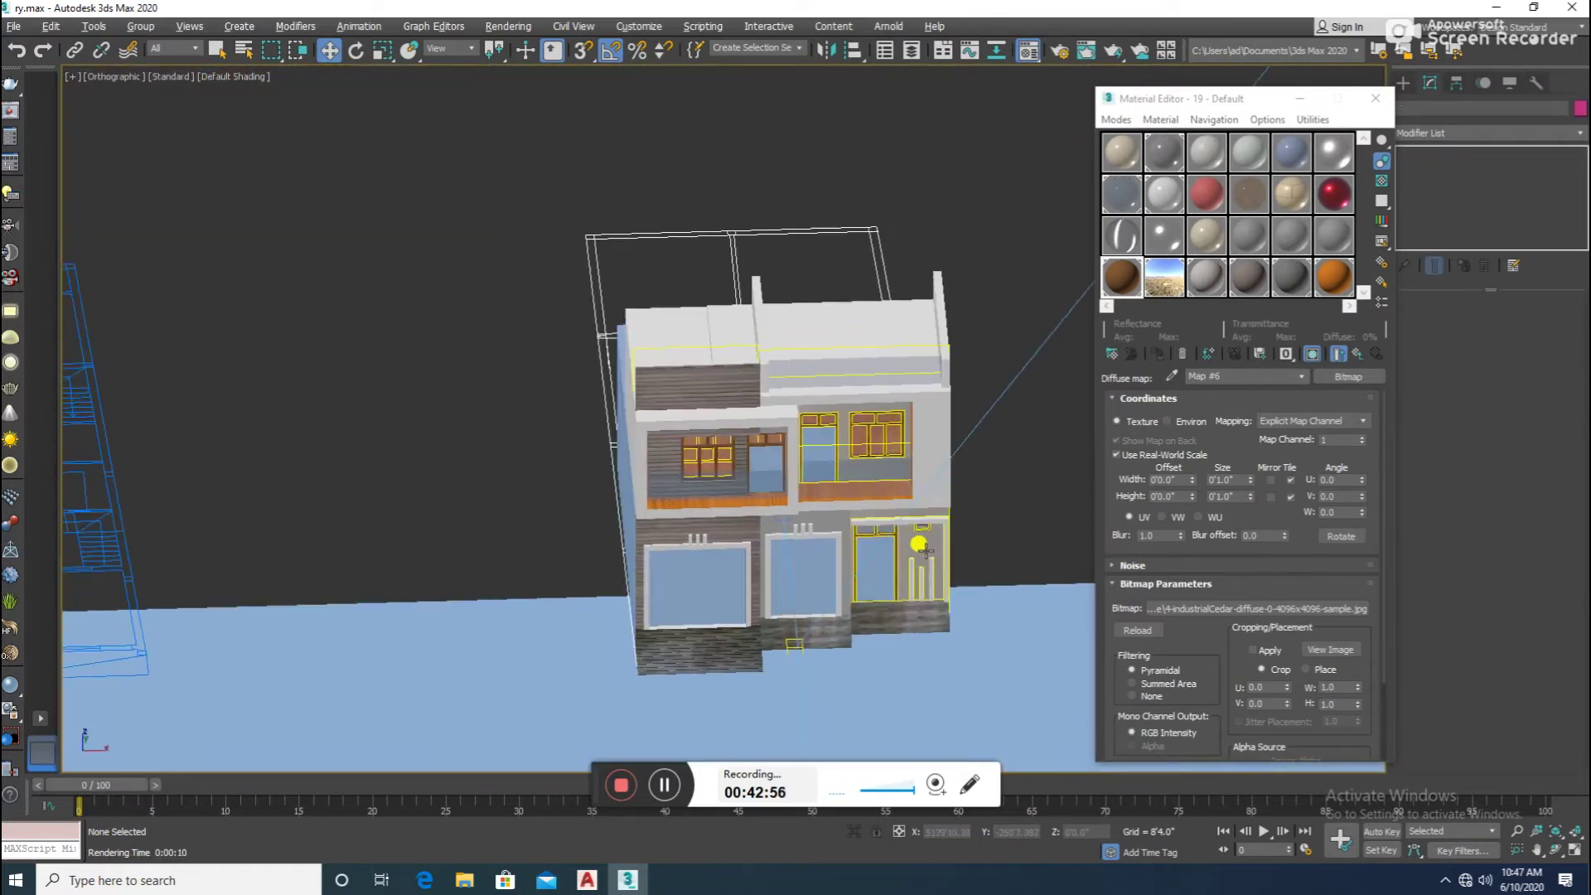
scroll(916, 540, up, 4)
scroll(828, 462, down, 2)
scroll(885, 502, up, 3)
scroll(912, 419, up, 2)
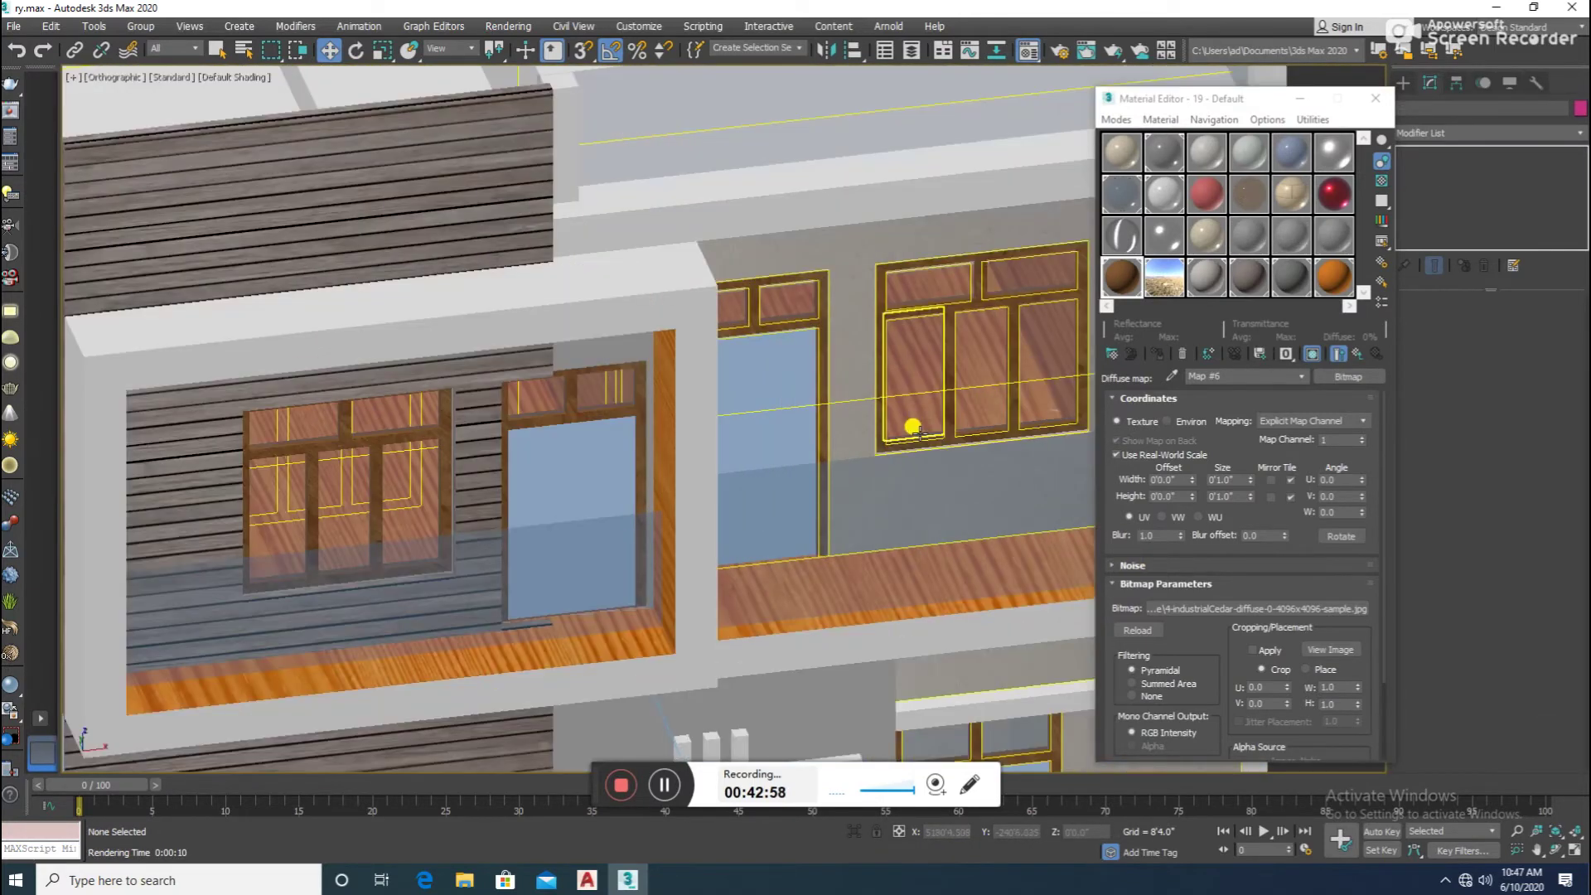
click(1336, 239)
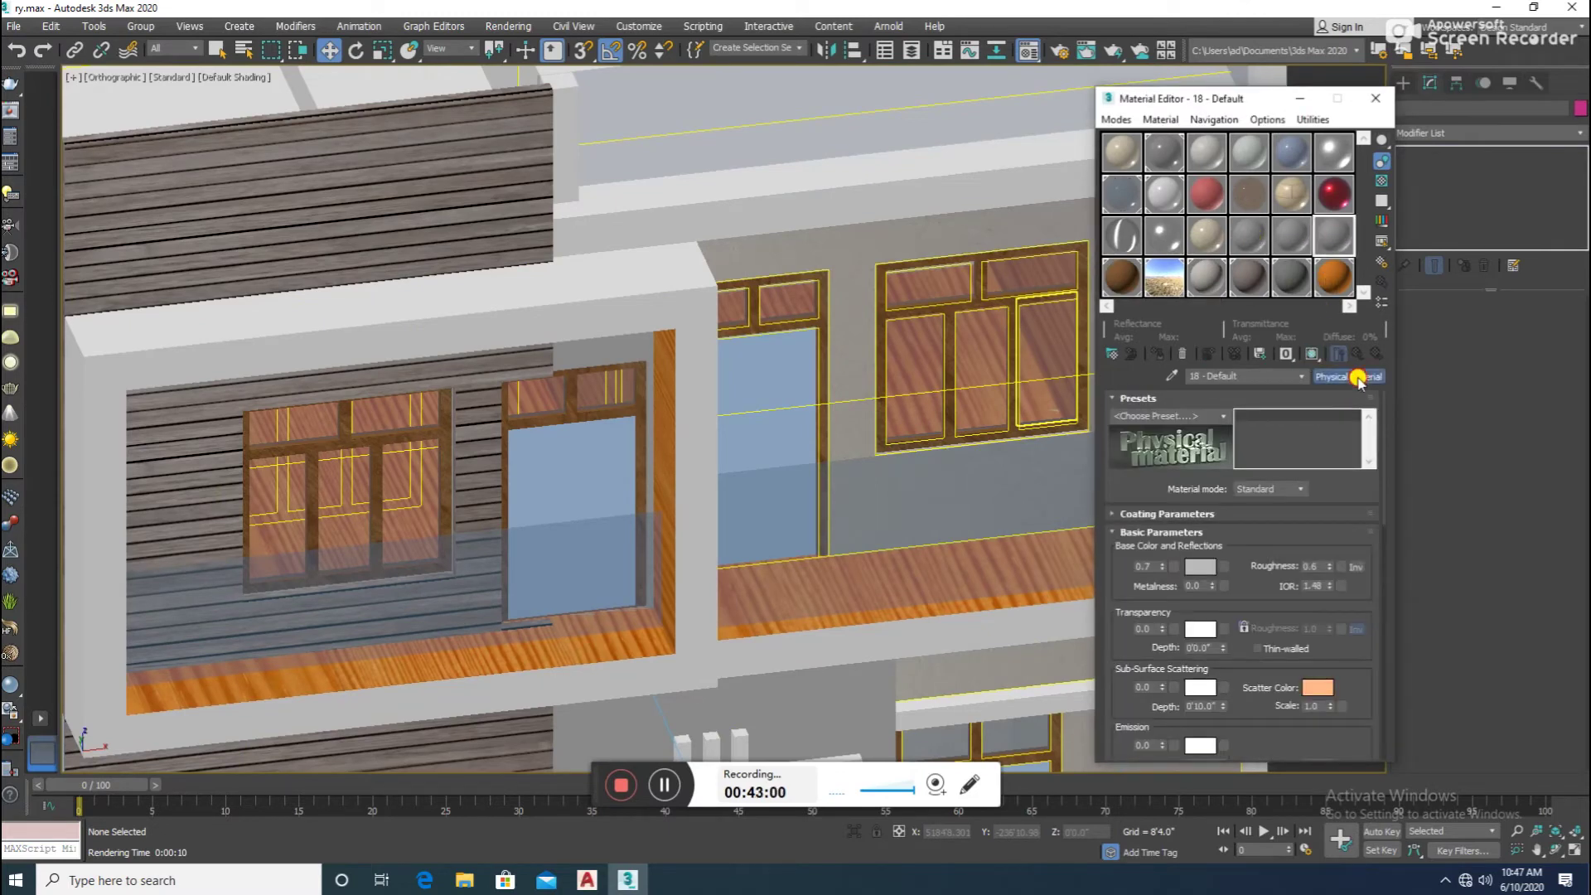
- Make the slot a VRayMtl and add a Bitmap map to its Diffuse channel
click(1348, 376)
scroll(737, 530, down, 3)
double_click(669, 476)
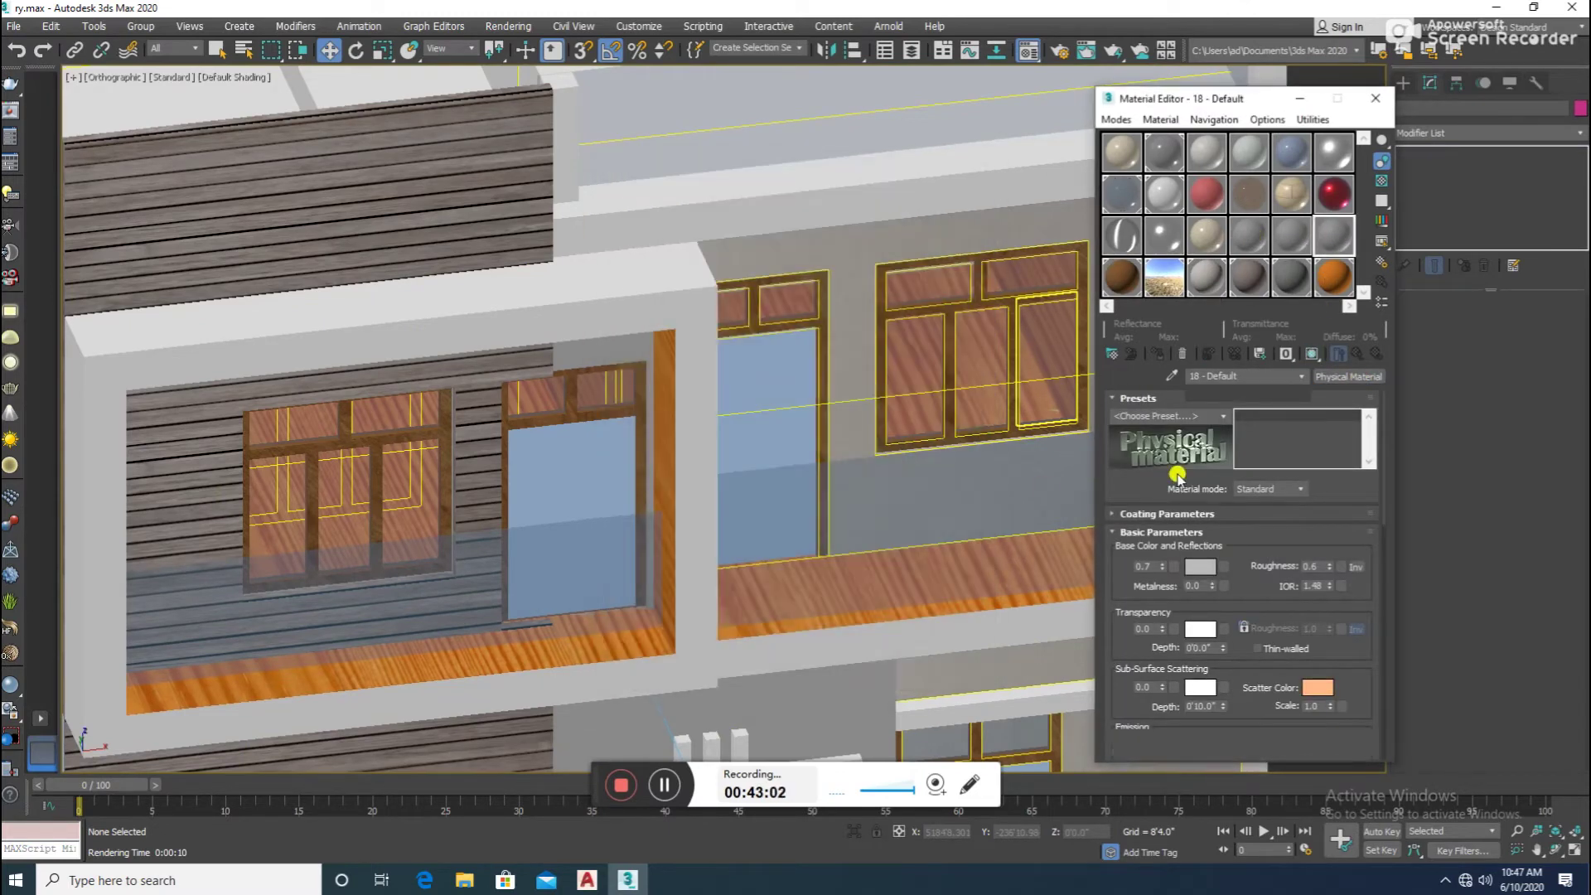
click(1227, 415)
scroll(680, 265, up, 5)
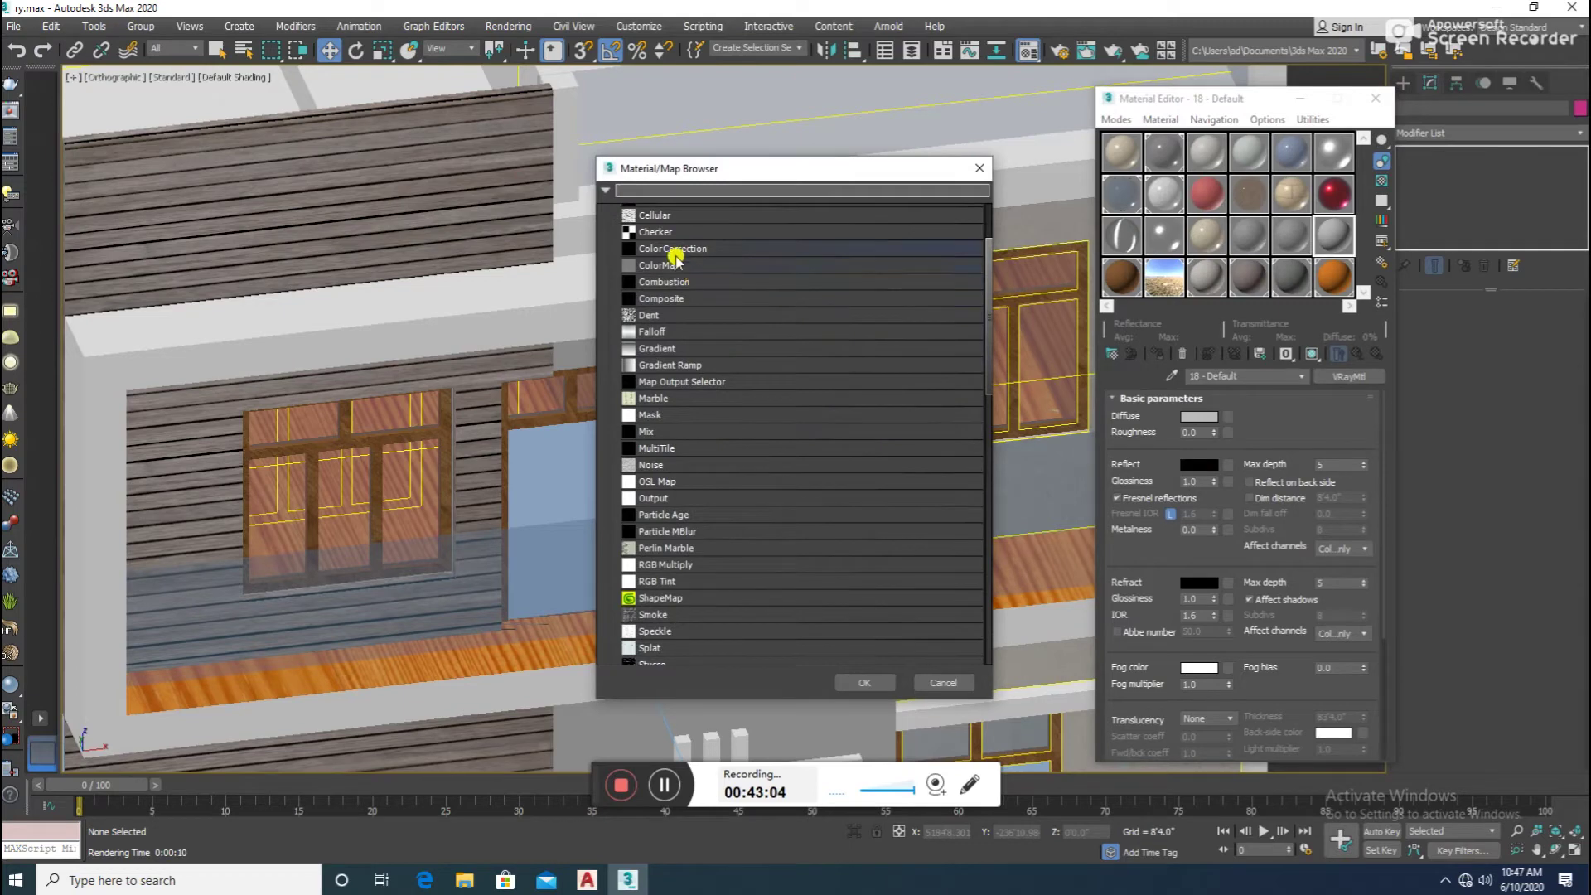
scroll(667, 248, up, 5)
click(668, 246)
double_click(669, 246)
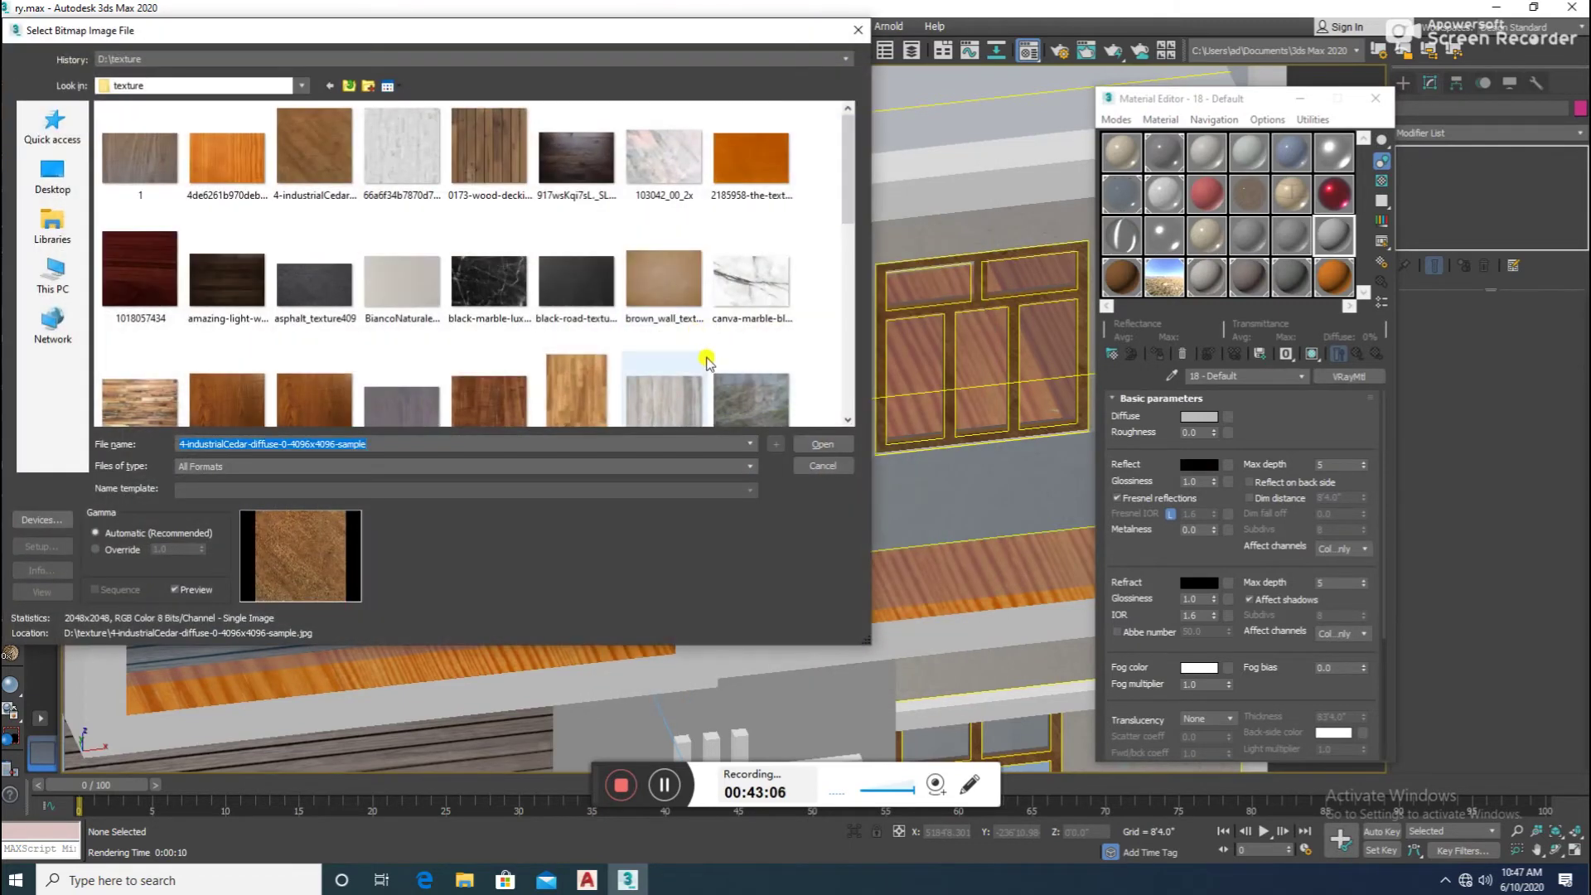
- Browse drive D's project folders to kotwali 2 and load unnamed.png as the diffuse image
click(345, 82)
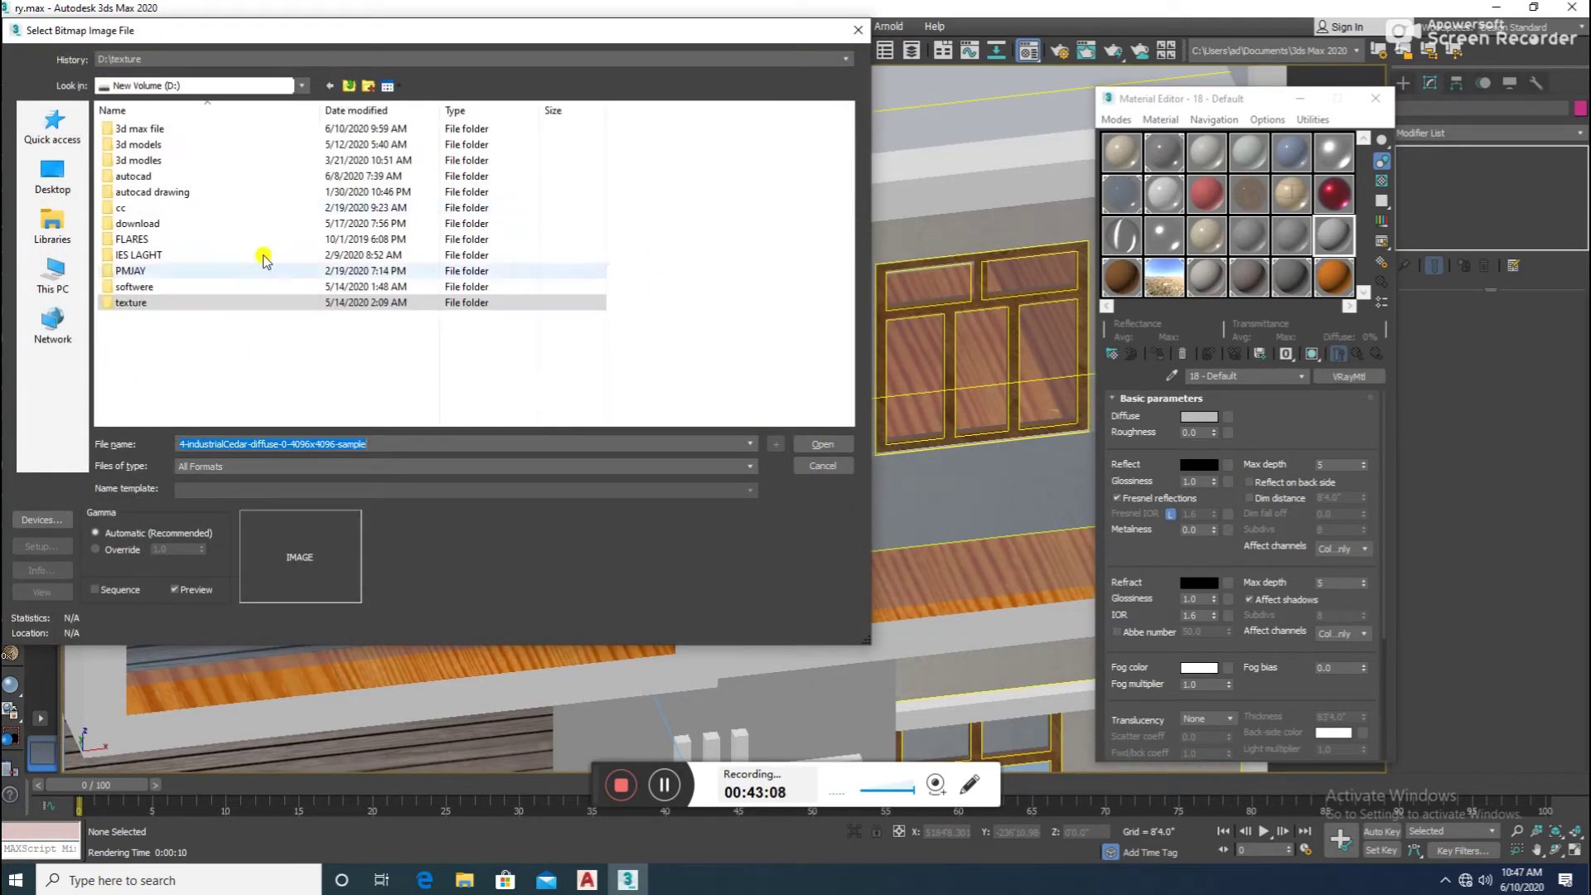
click(163, 142)
double_click(158, 130)
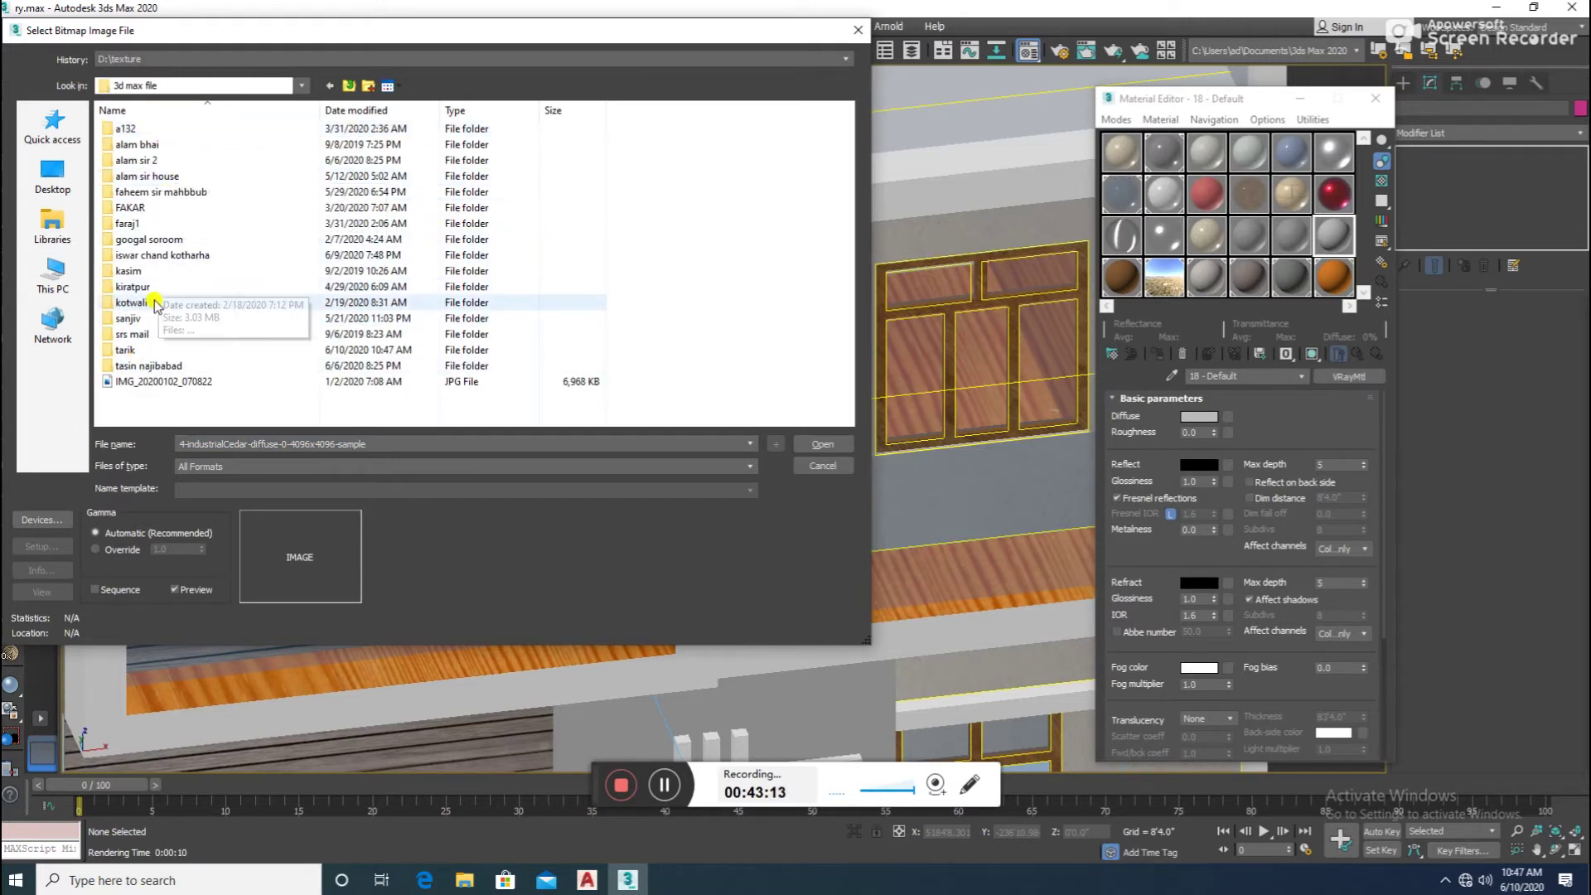
click(154, 289)
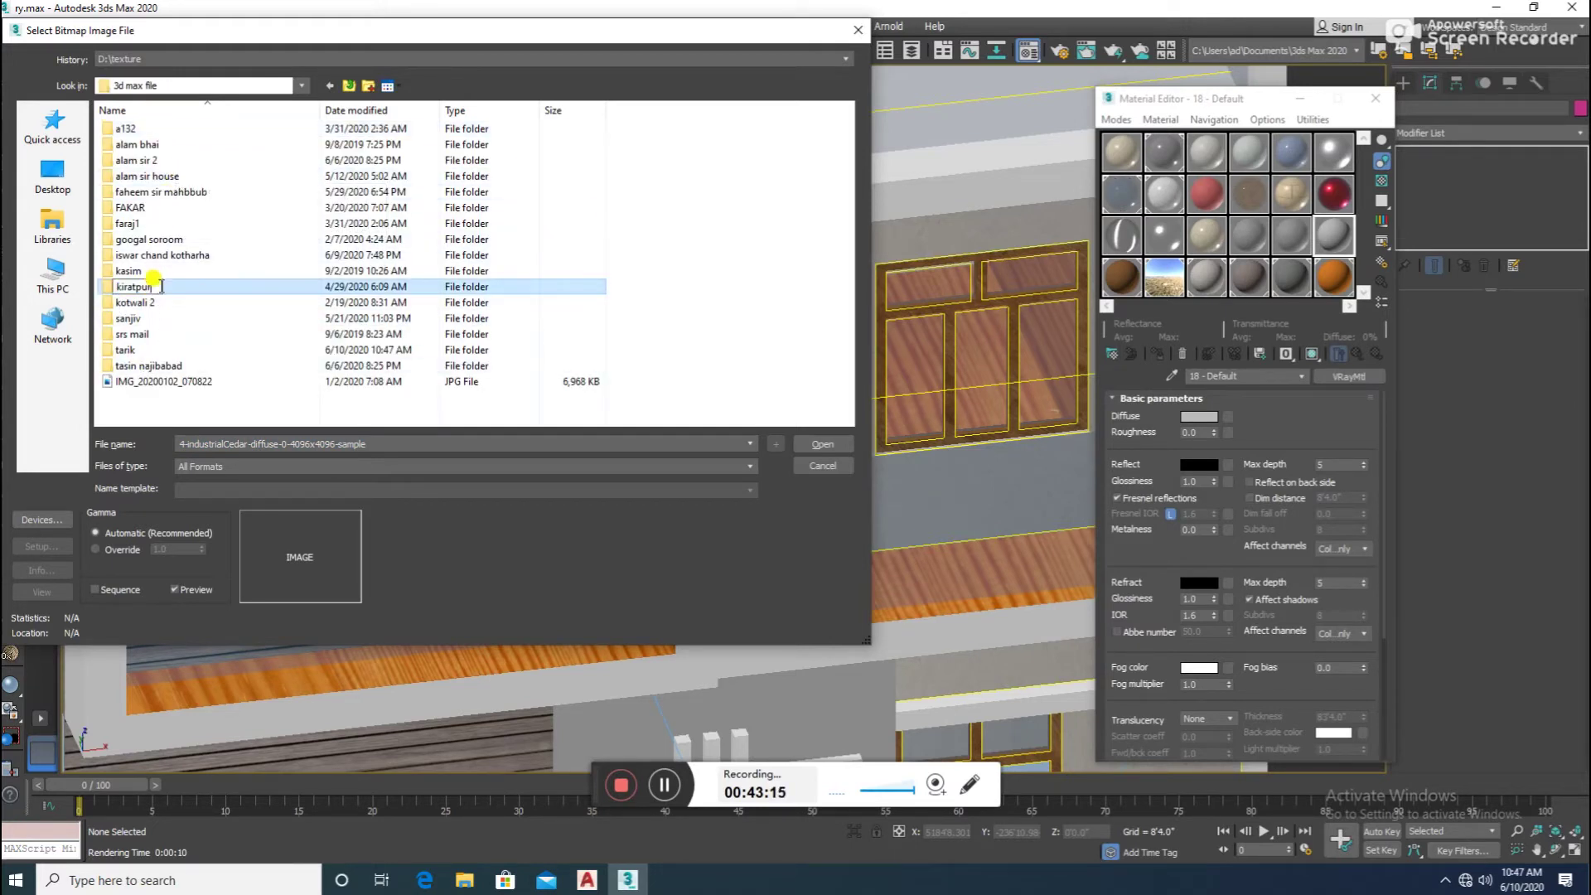
double_click(170, 294)
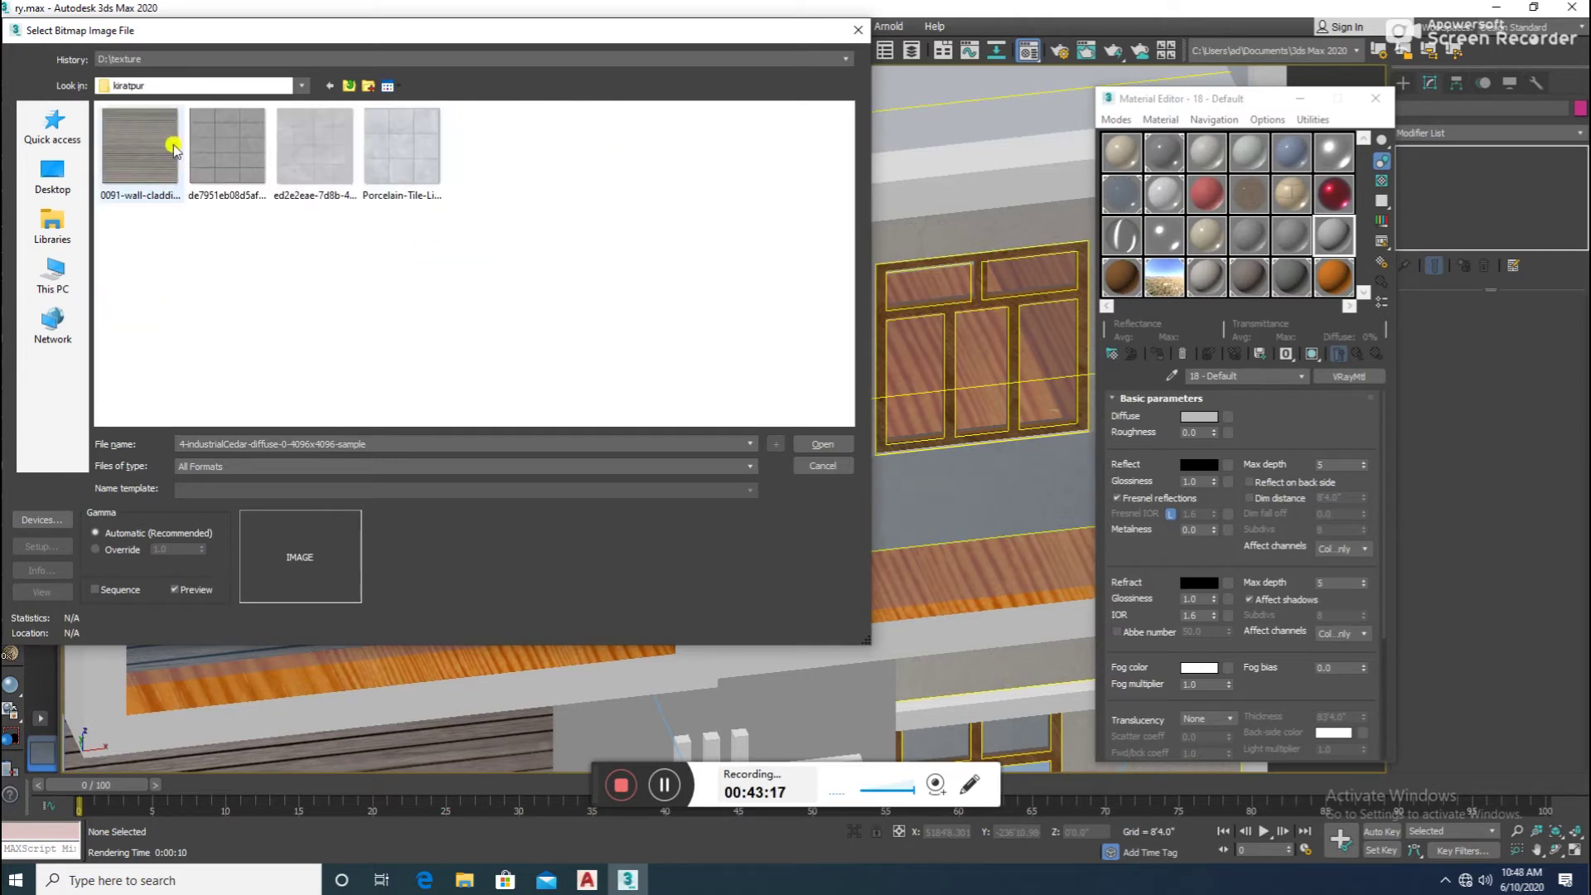
click(341, 86)
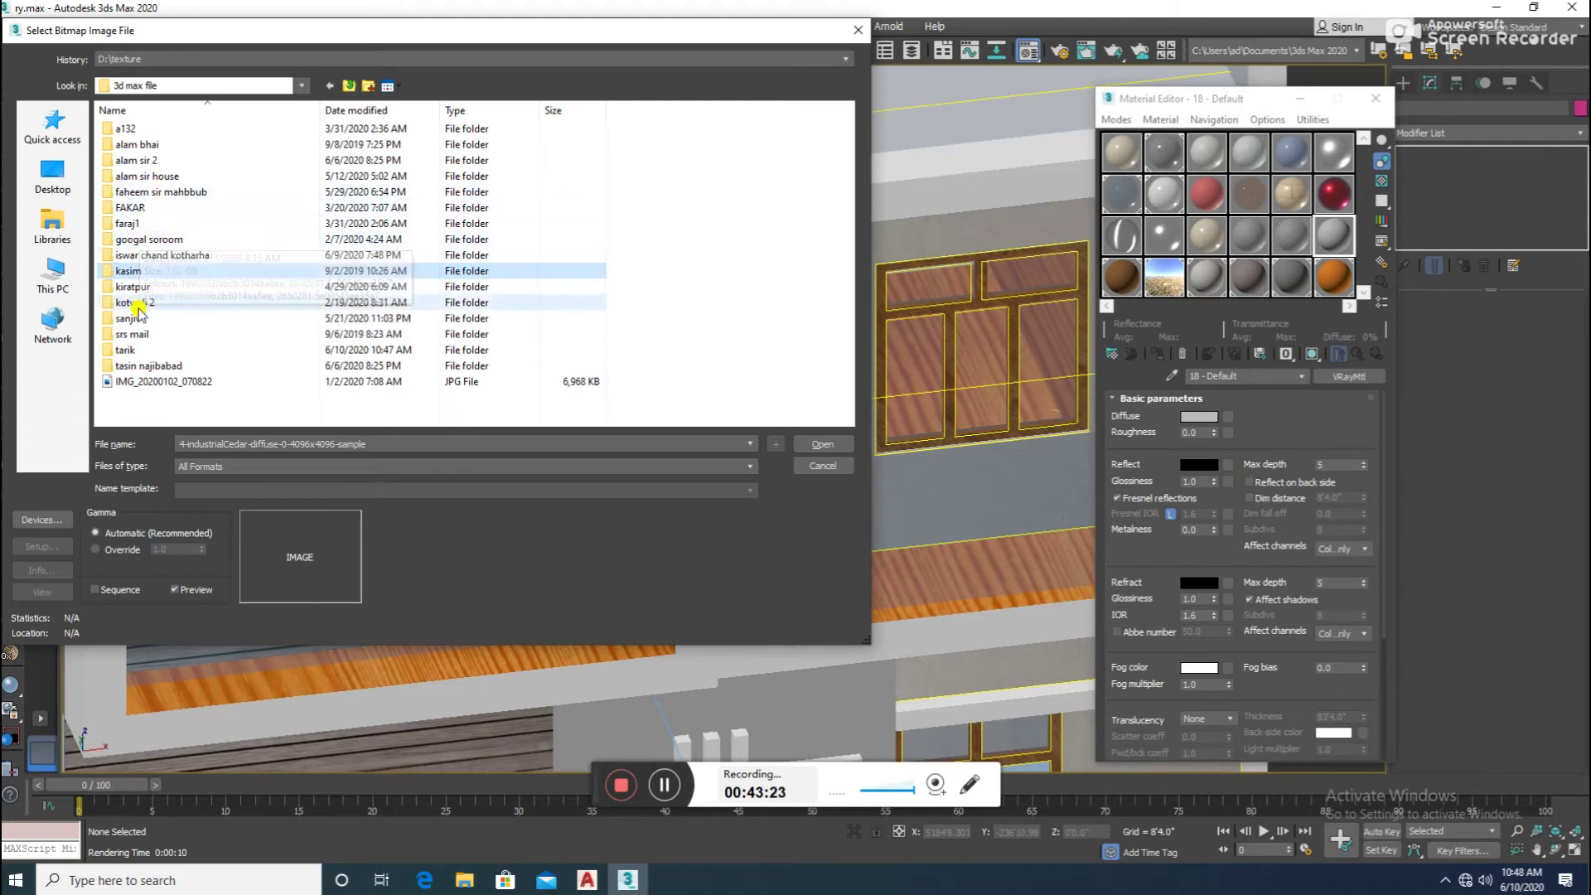
double_click(160, 365)
double_click(177, 132)
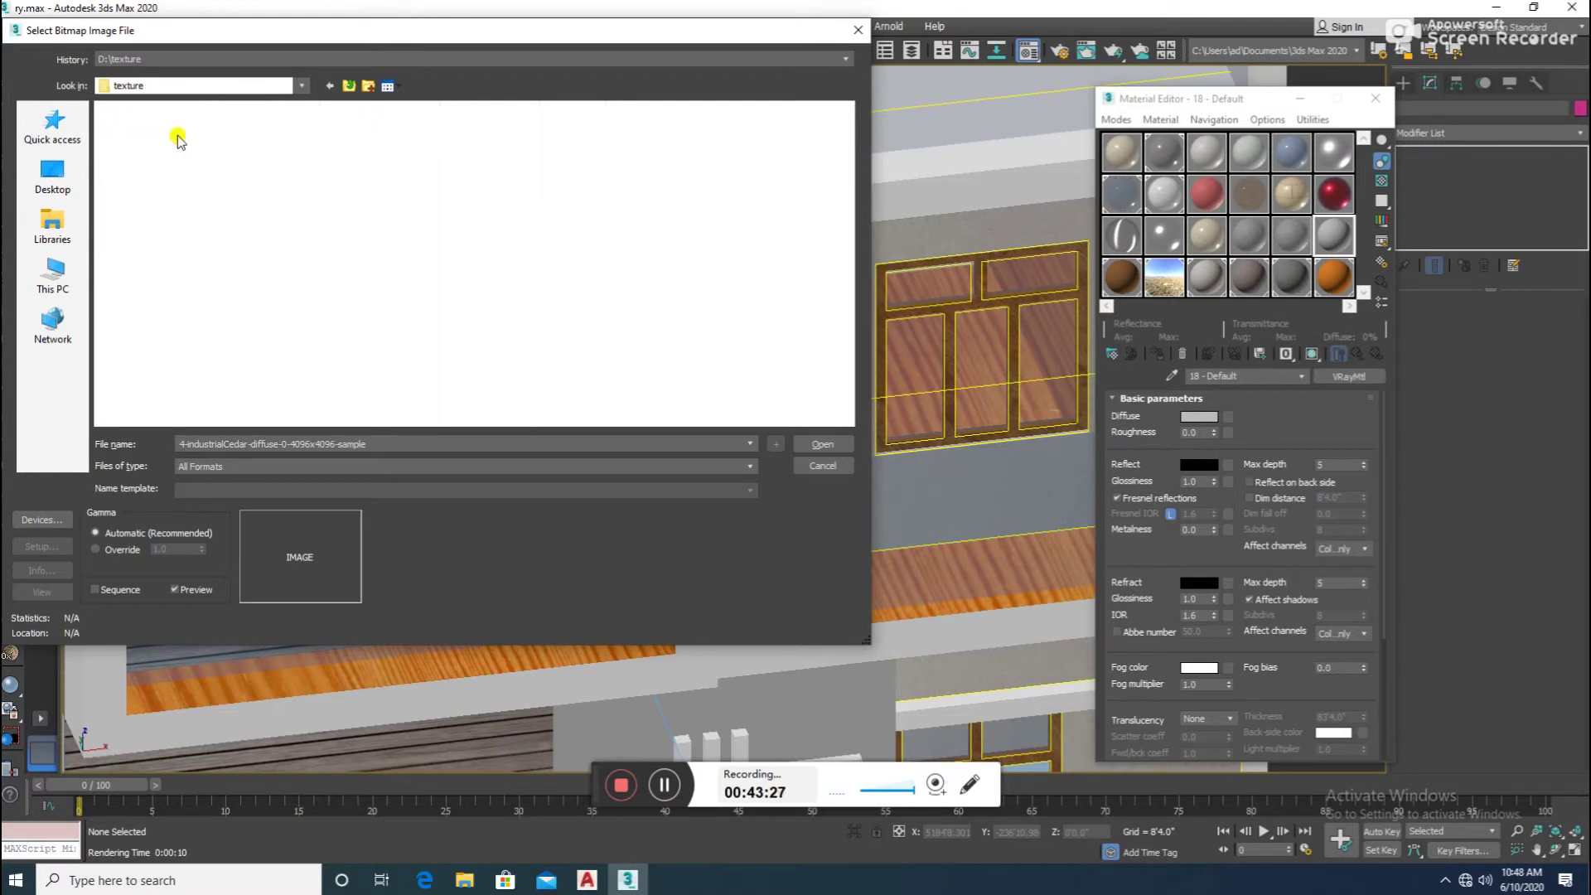
click(348, 86)
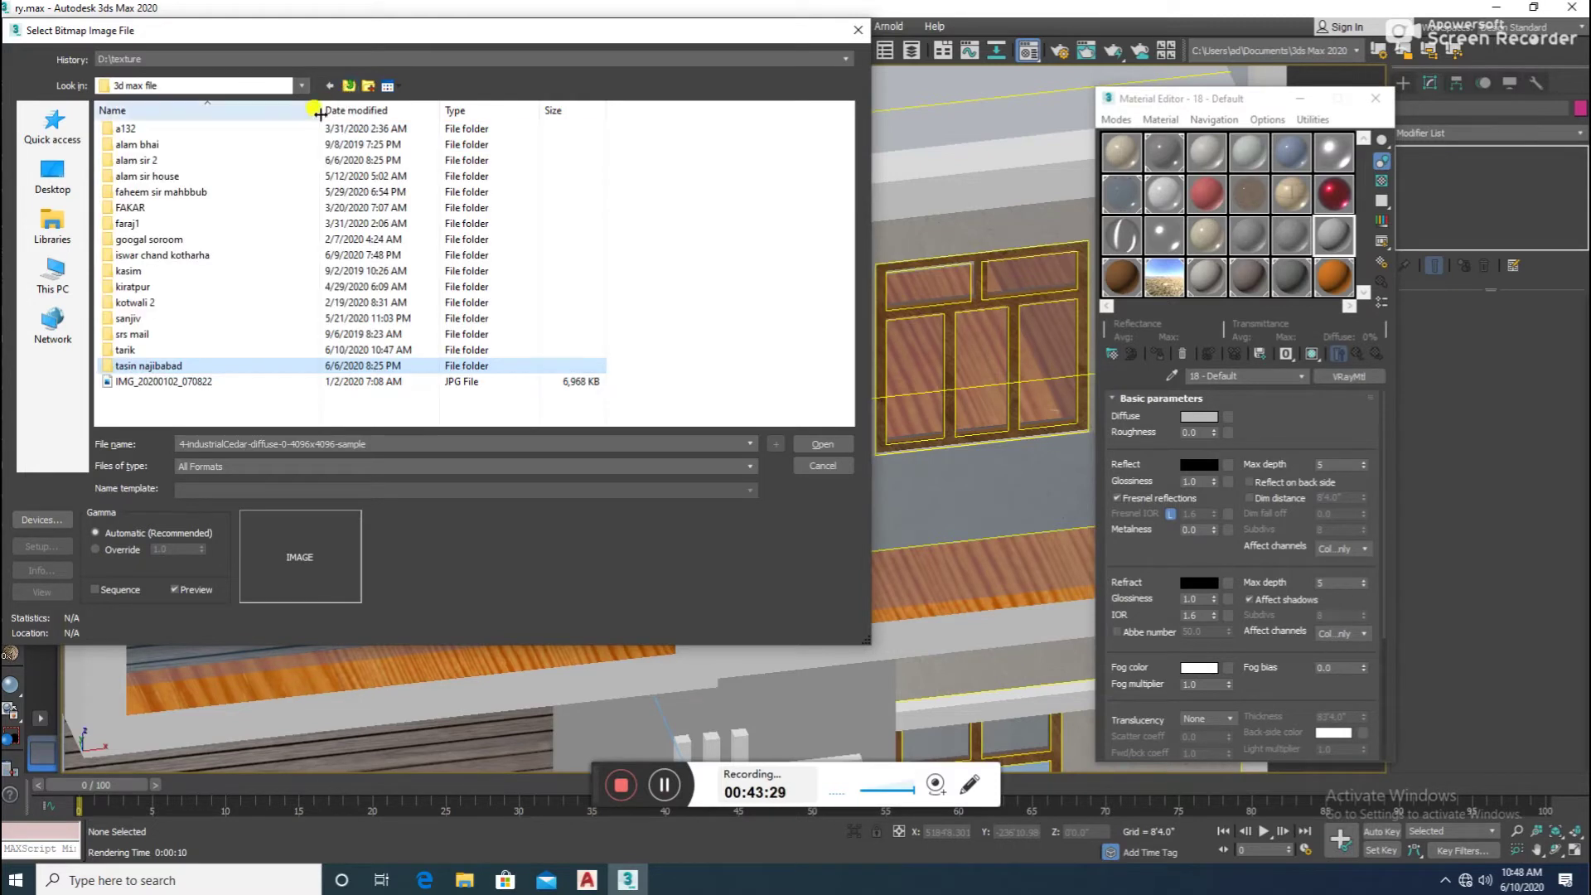
double_click(252, 223)
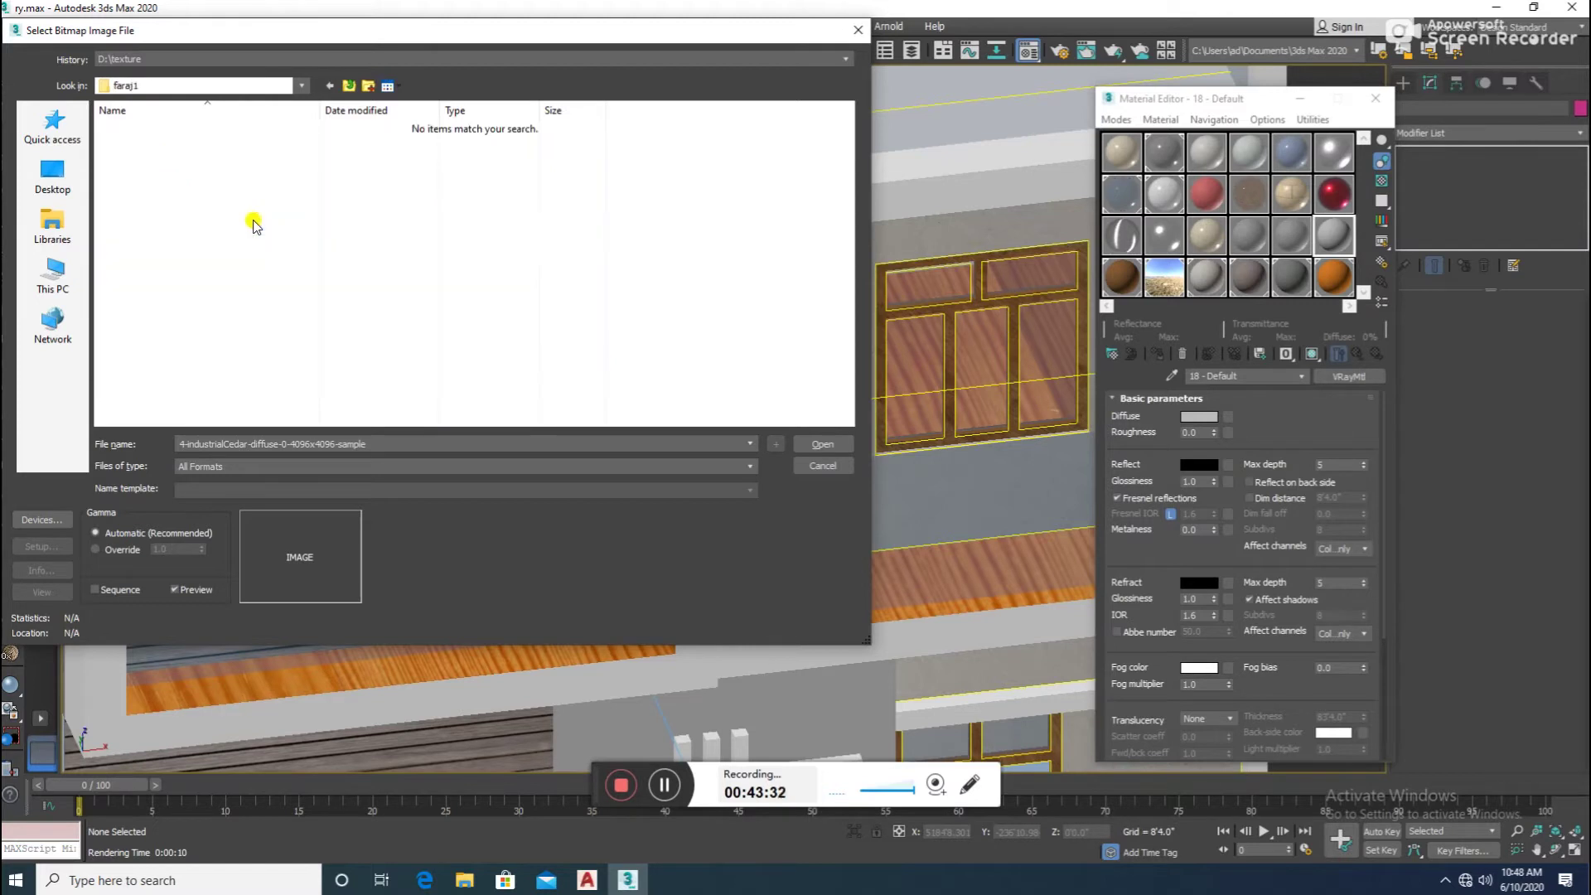
click(349, 86)
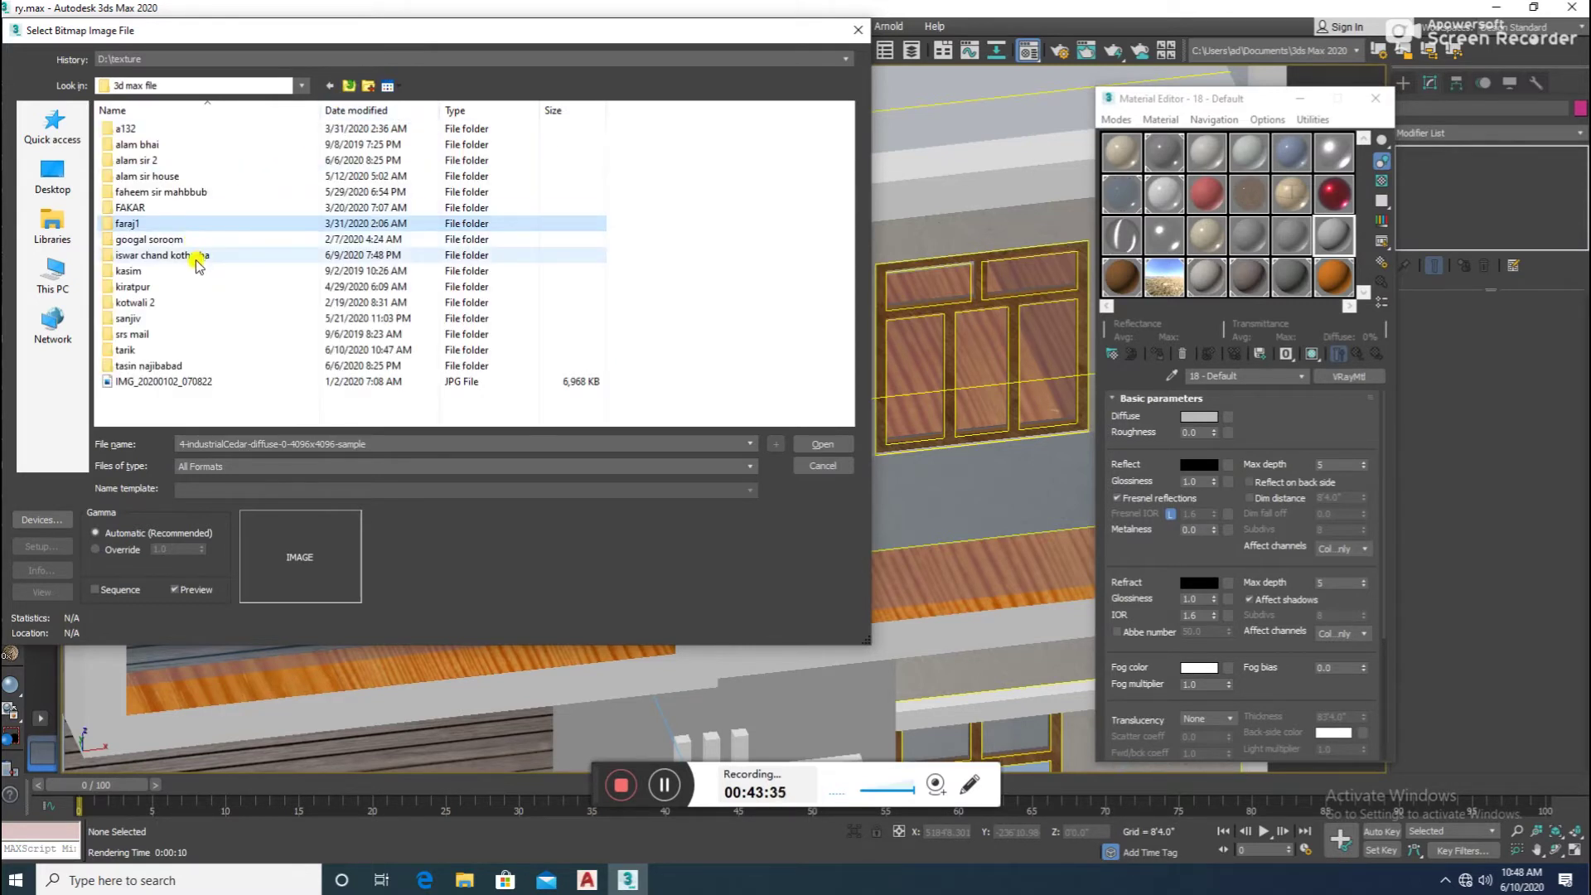
mouse_move(134, 302)
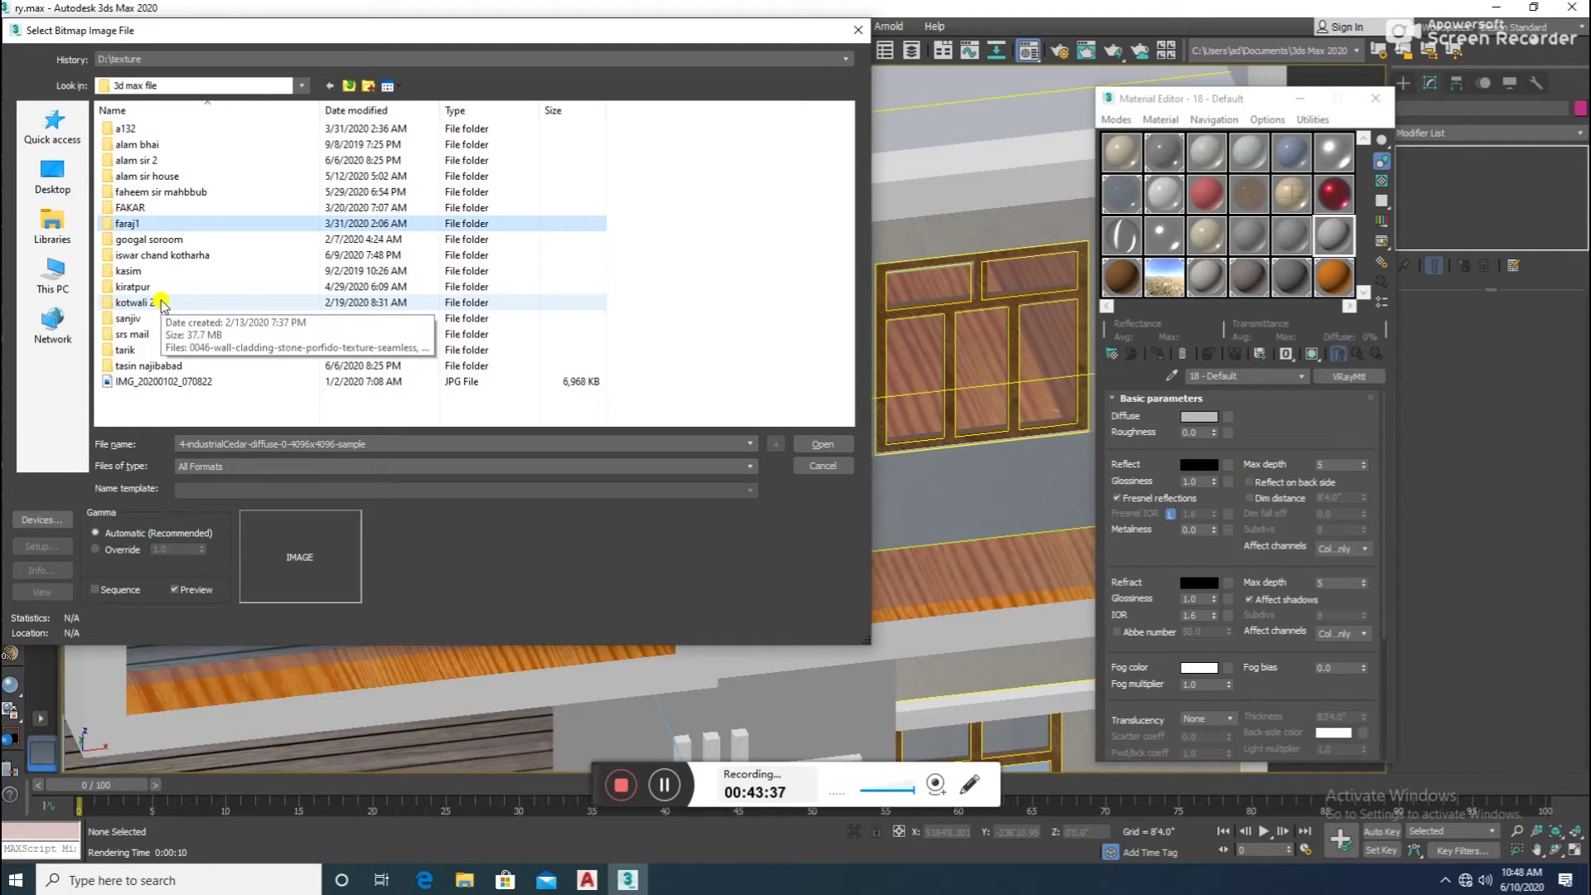
double_click(133, 302)
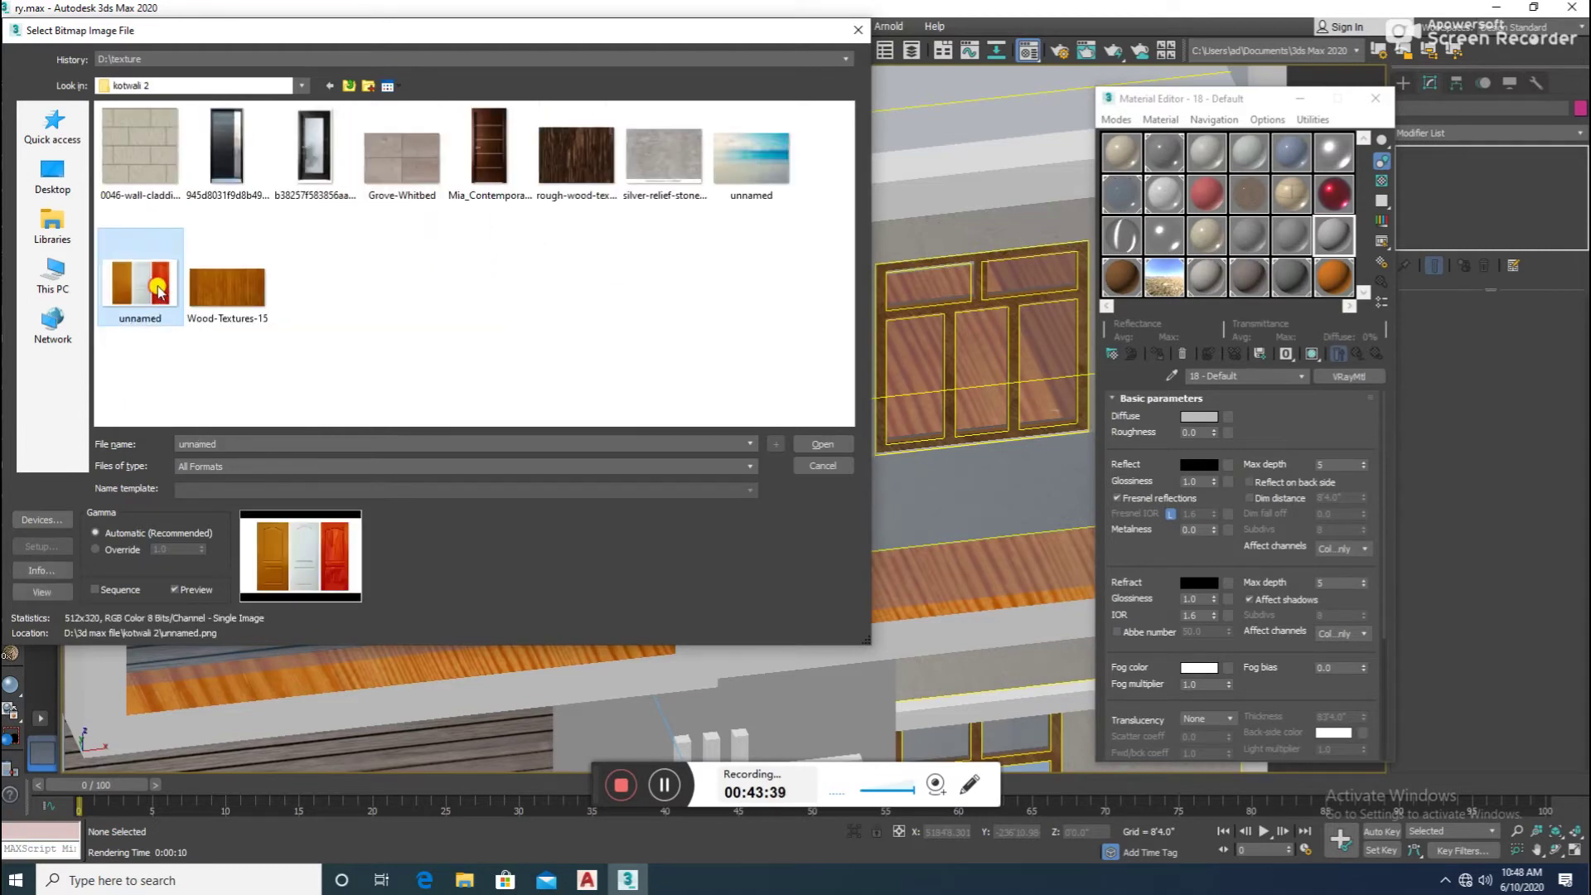
double_click(141, 298)
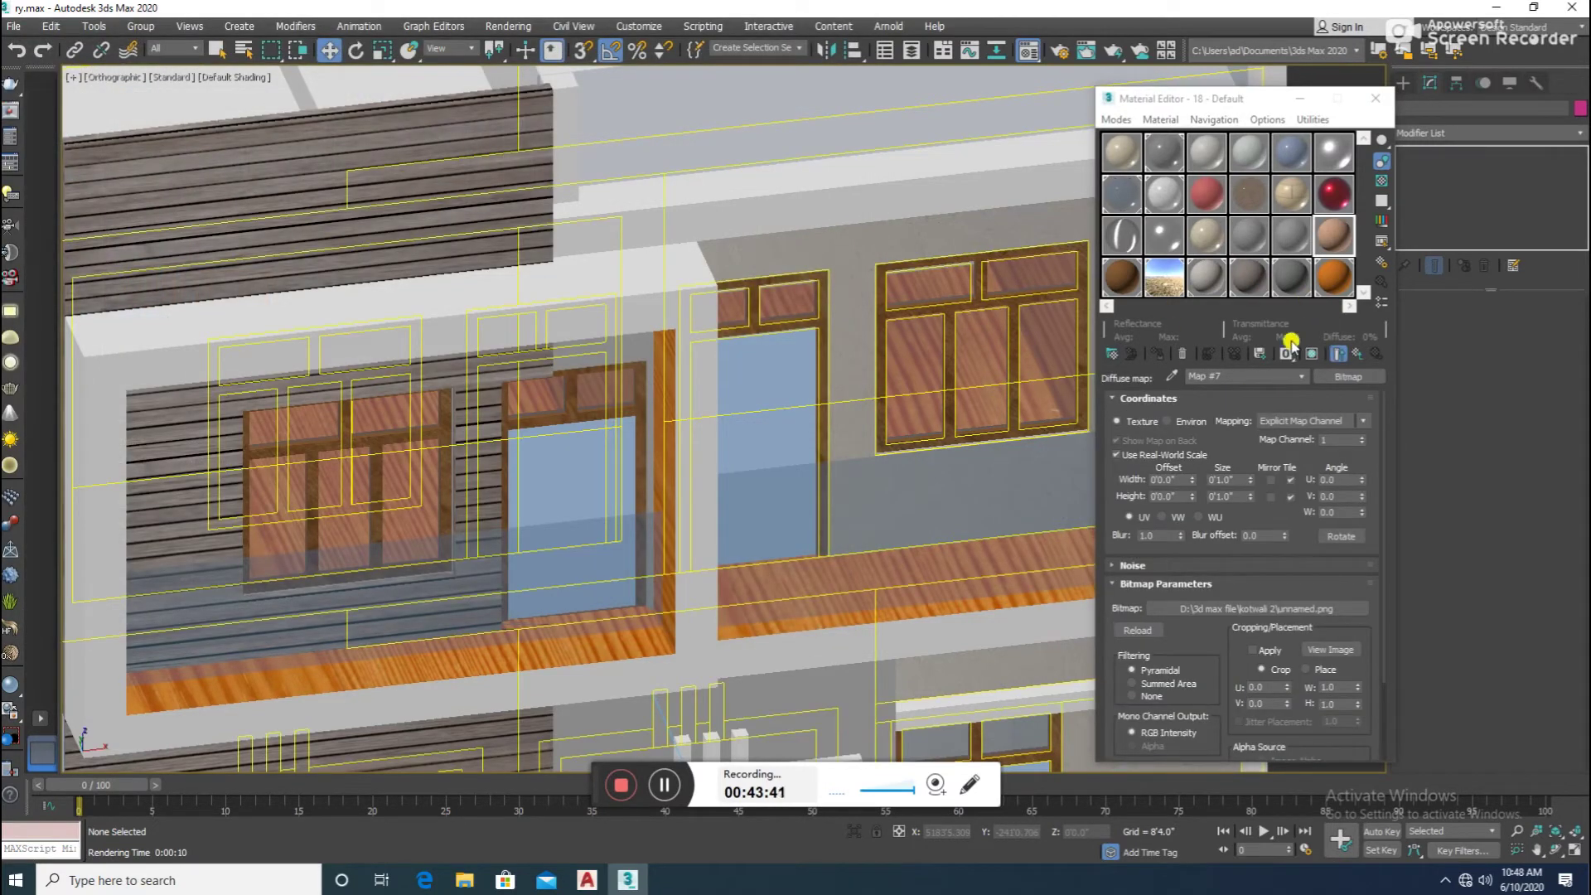
- Crop the door bitmap to the orange left door (U 0.139, W 0.264), then select the middle glass pane
click(1329, 648)
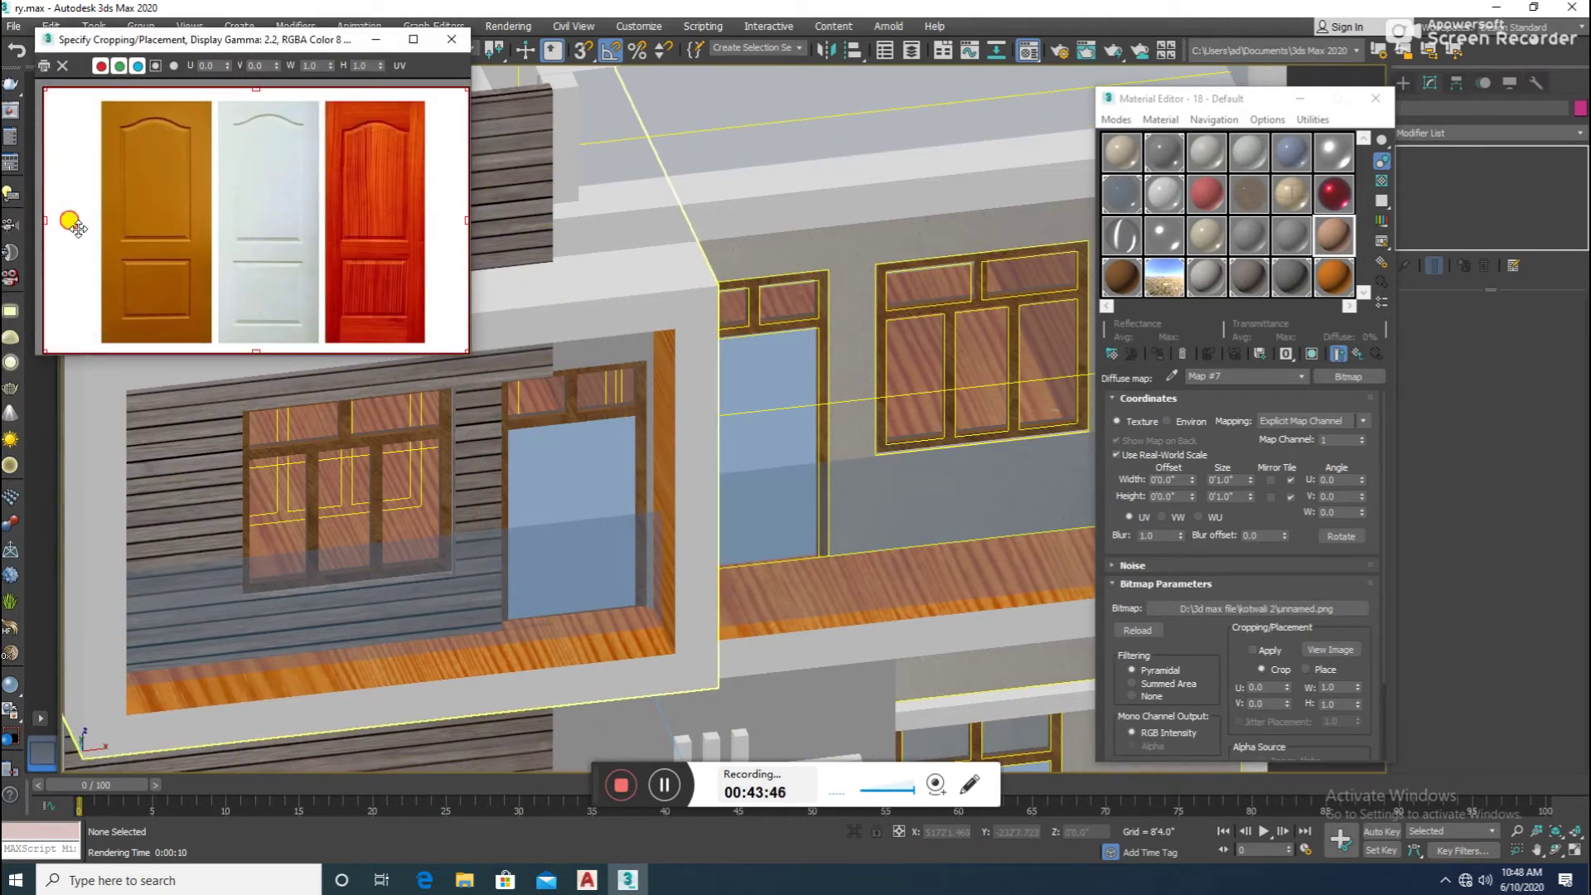
drag(48, 220, 89, 224)
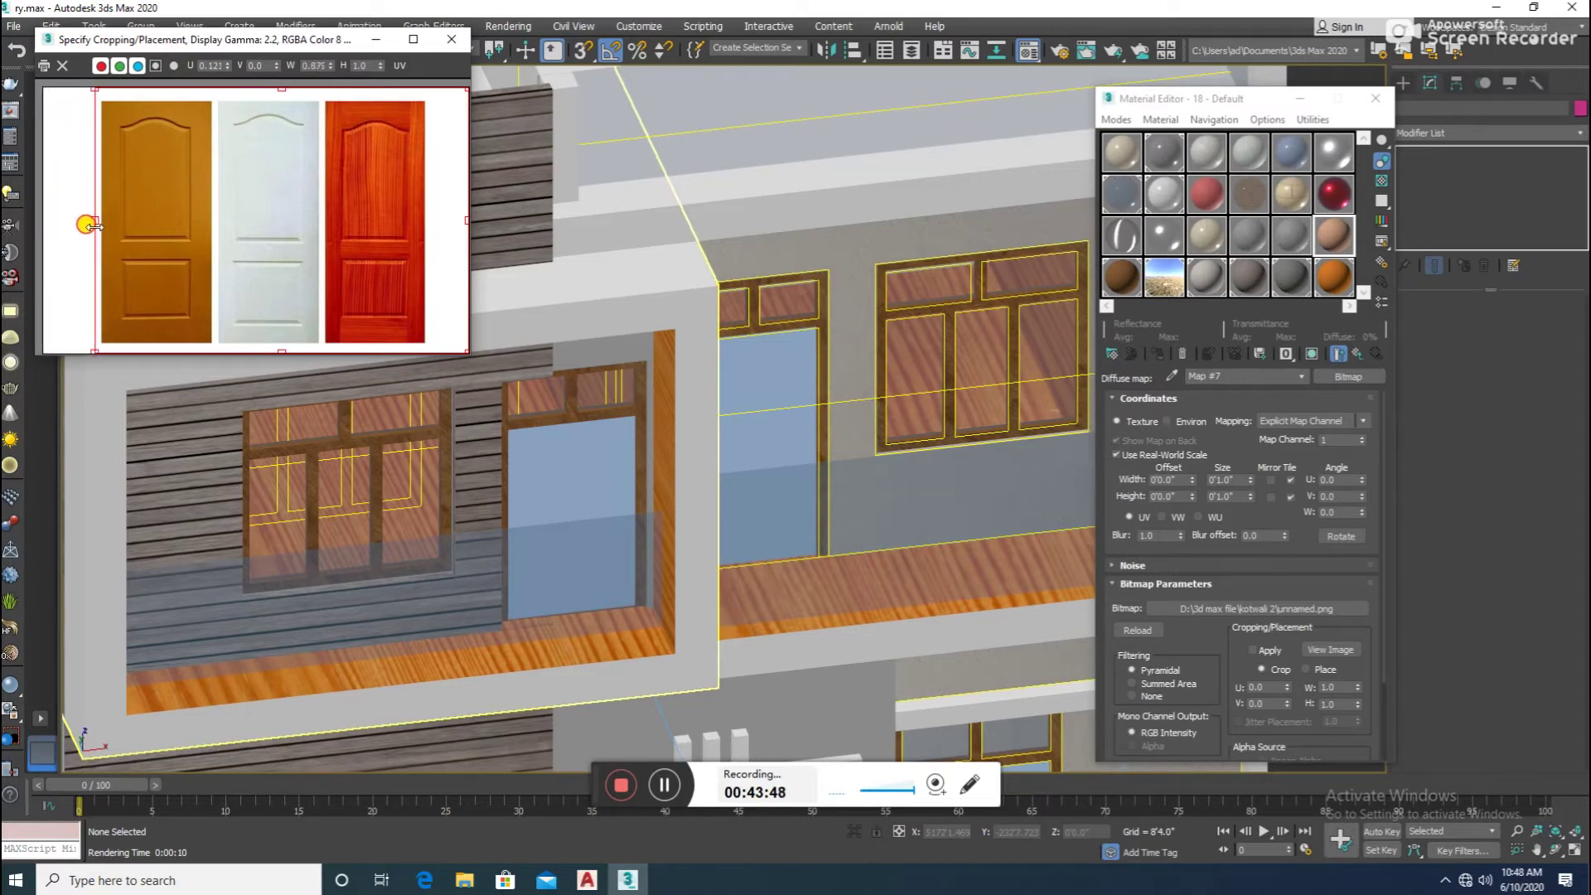
mouse_move(466, 220)
mouse_down()
mouse_move(266, 213)
mouse_move(217, 234)
mouse_up()
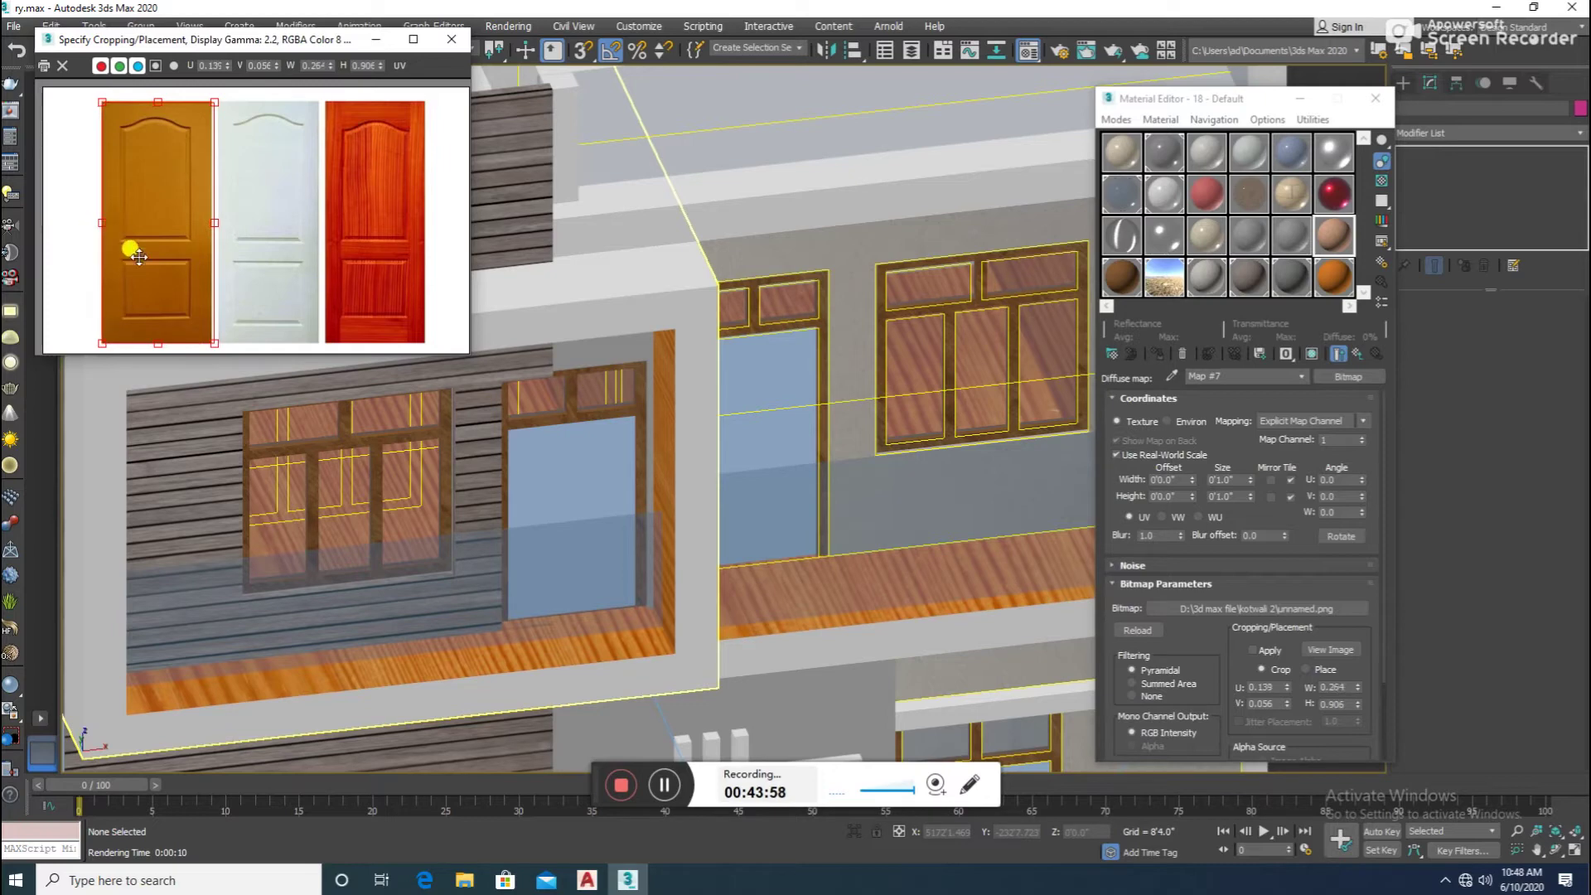
click(1253, 650)
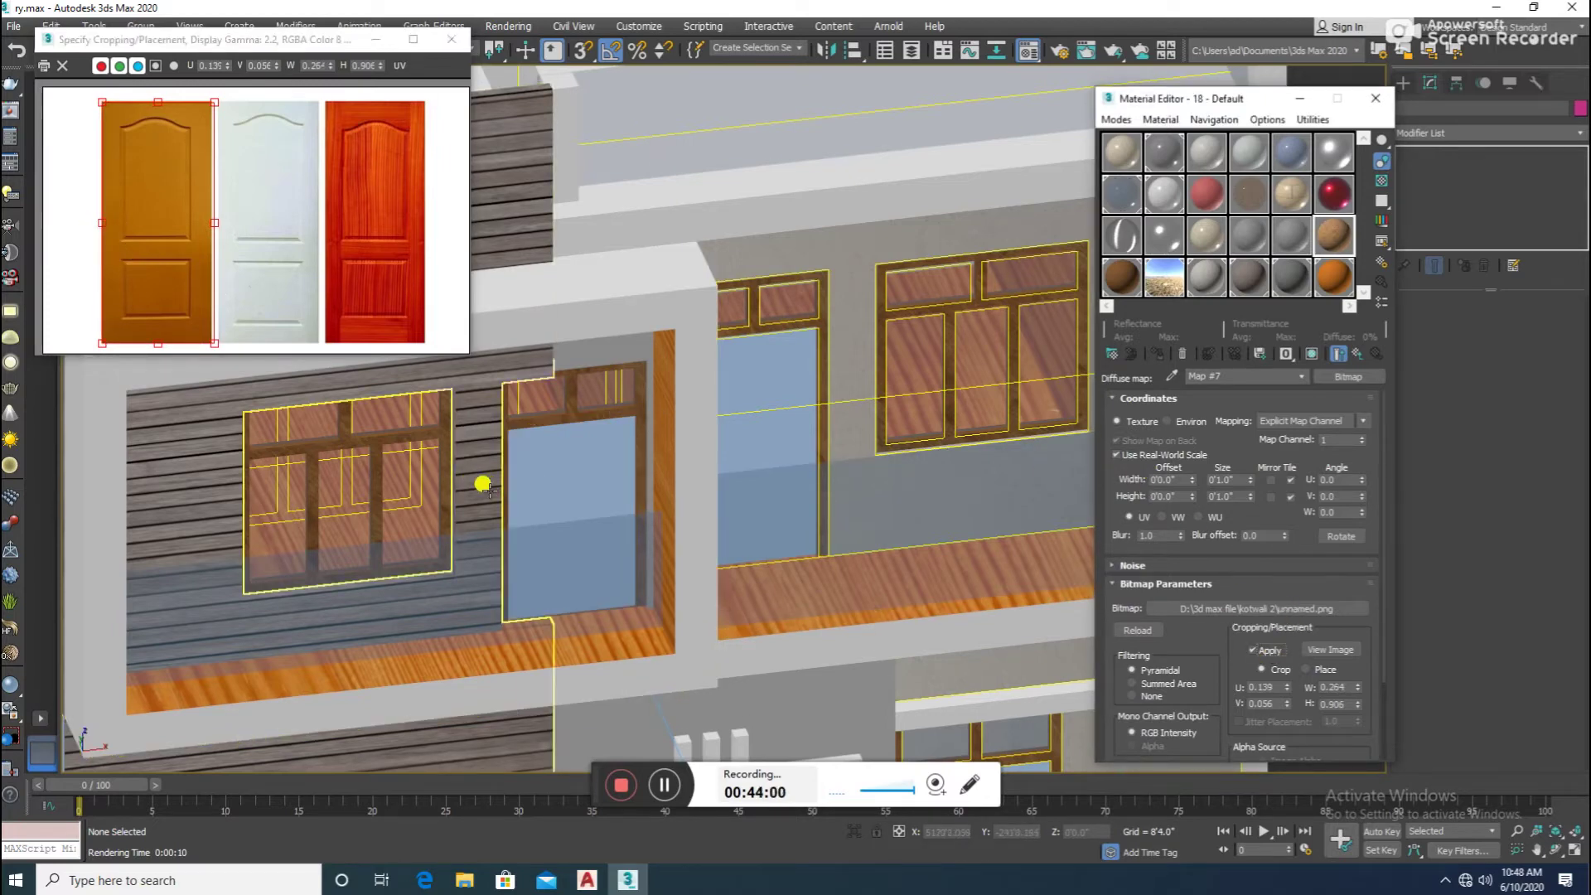
click(518, 487)
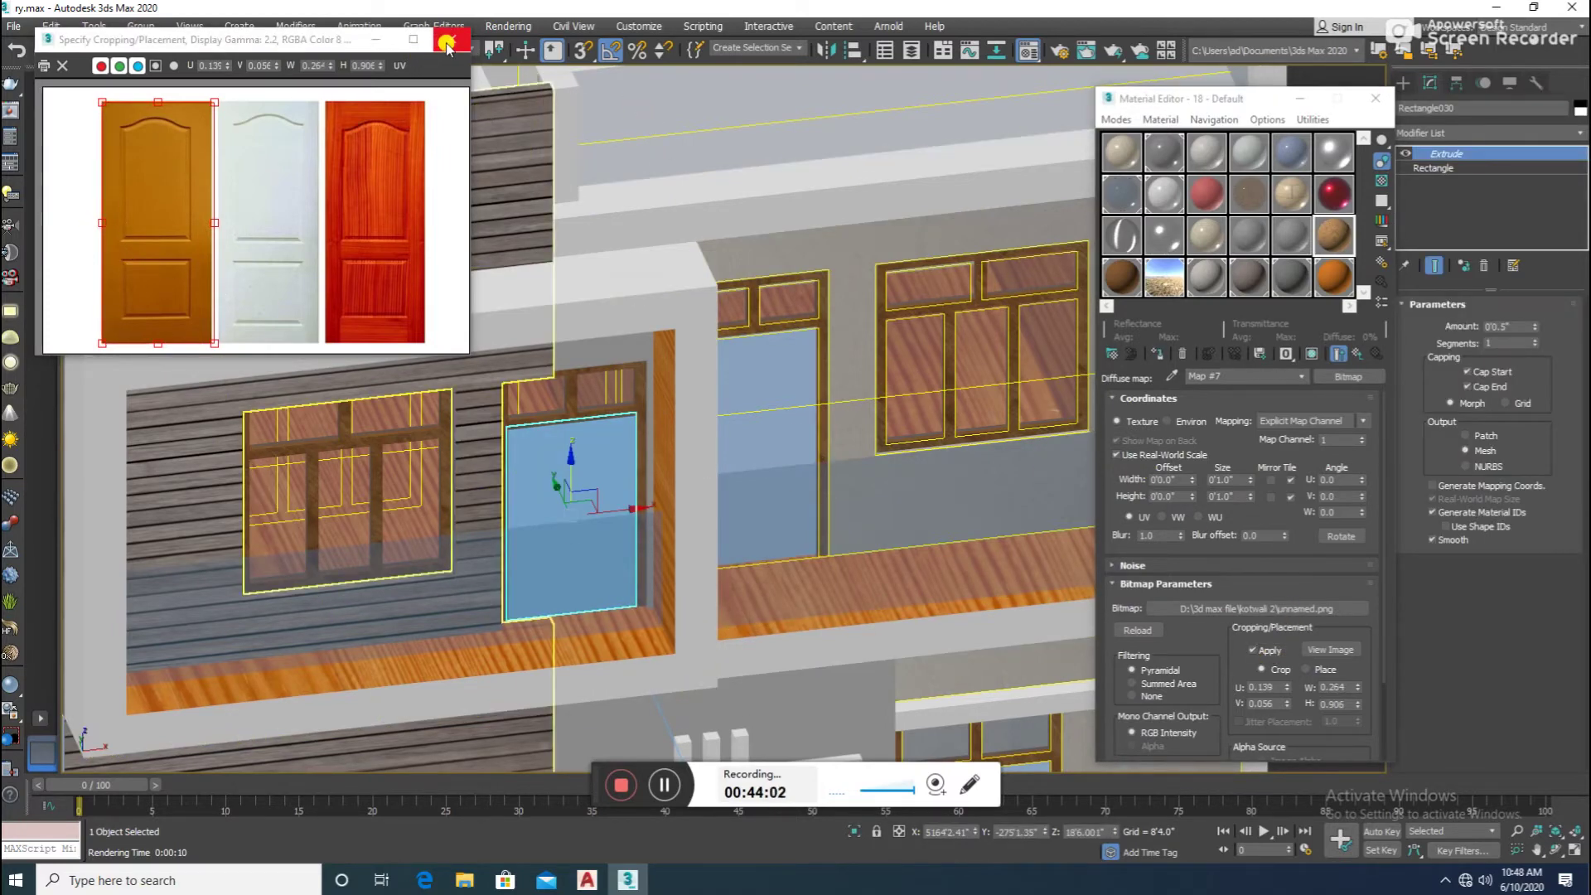
- Give the middle glass pane a UVW Map without real-world size and the door material
click(446, 47)
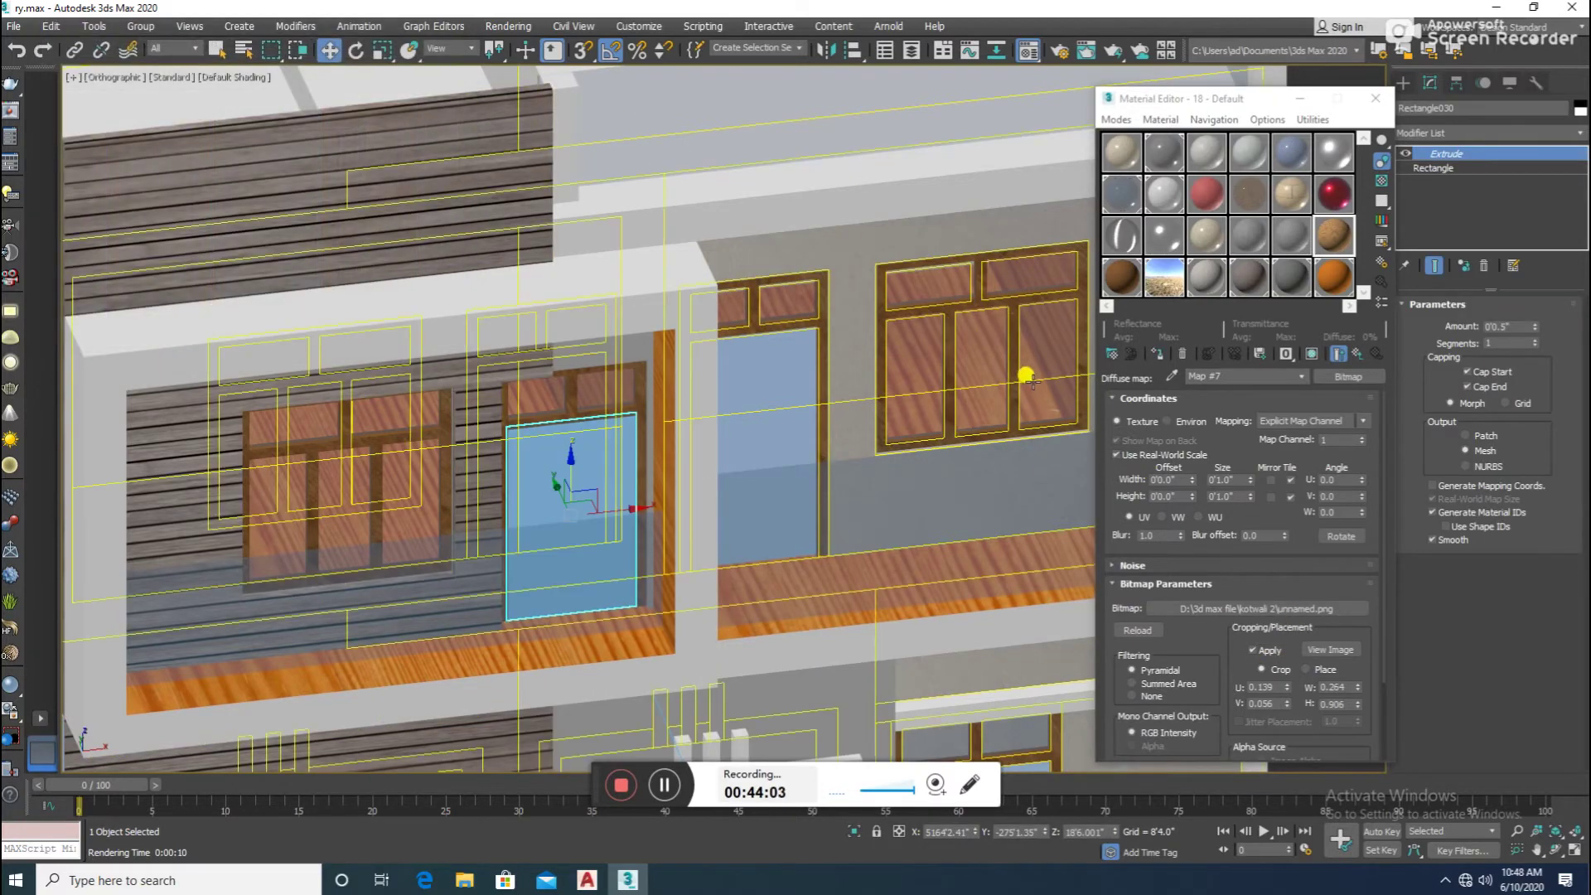
click(1582, 141)
key(u)
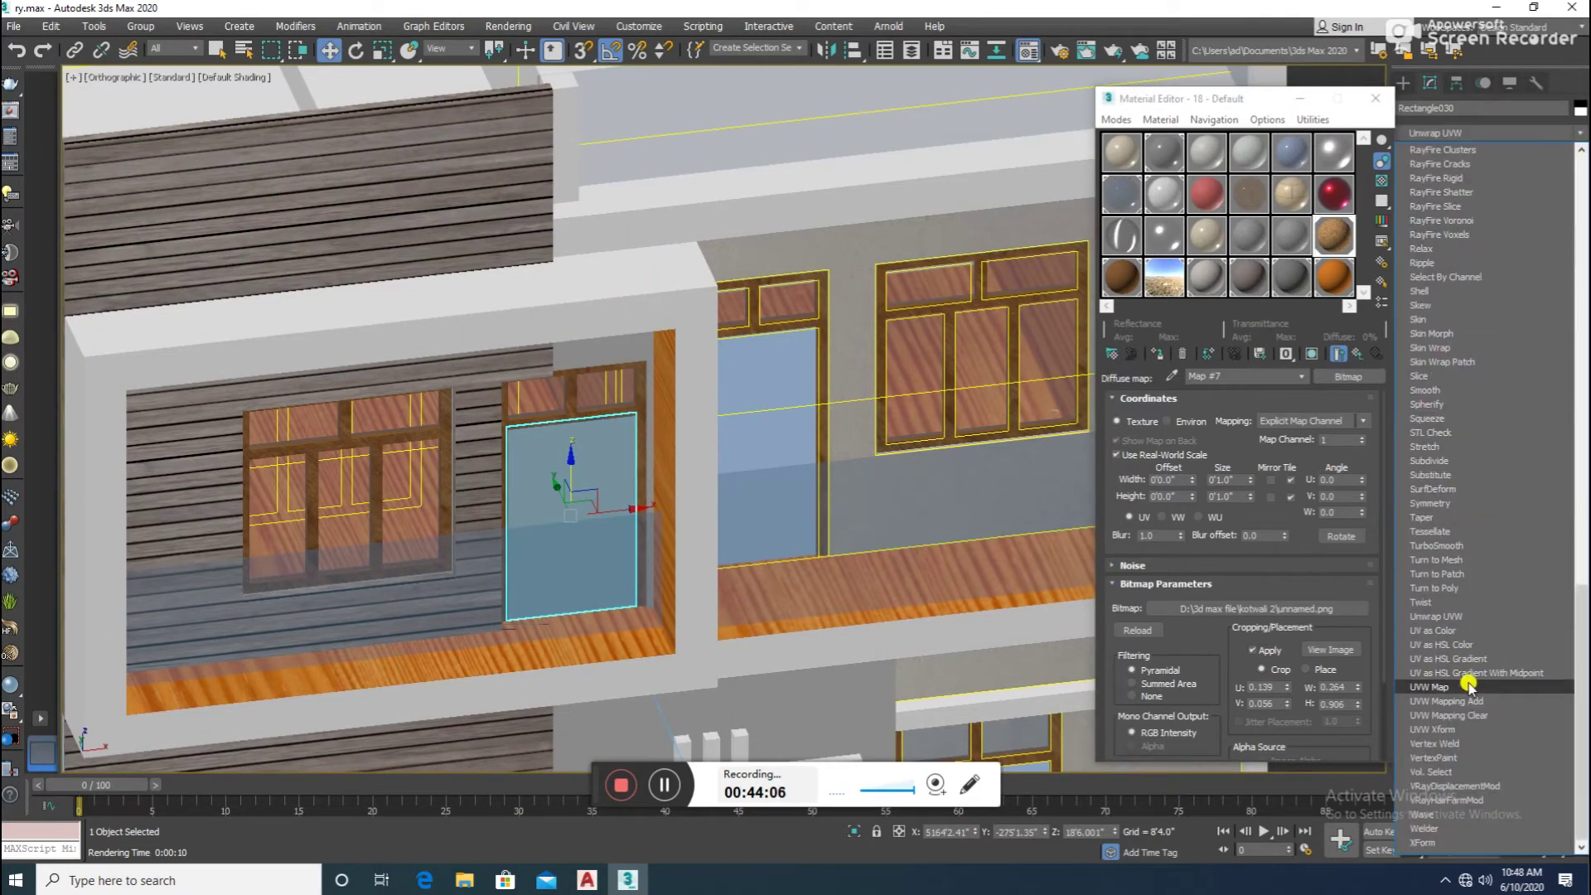
click(1430, 687)
click(1469, 566)
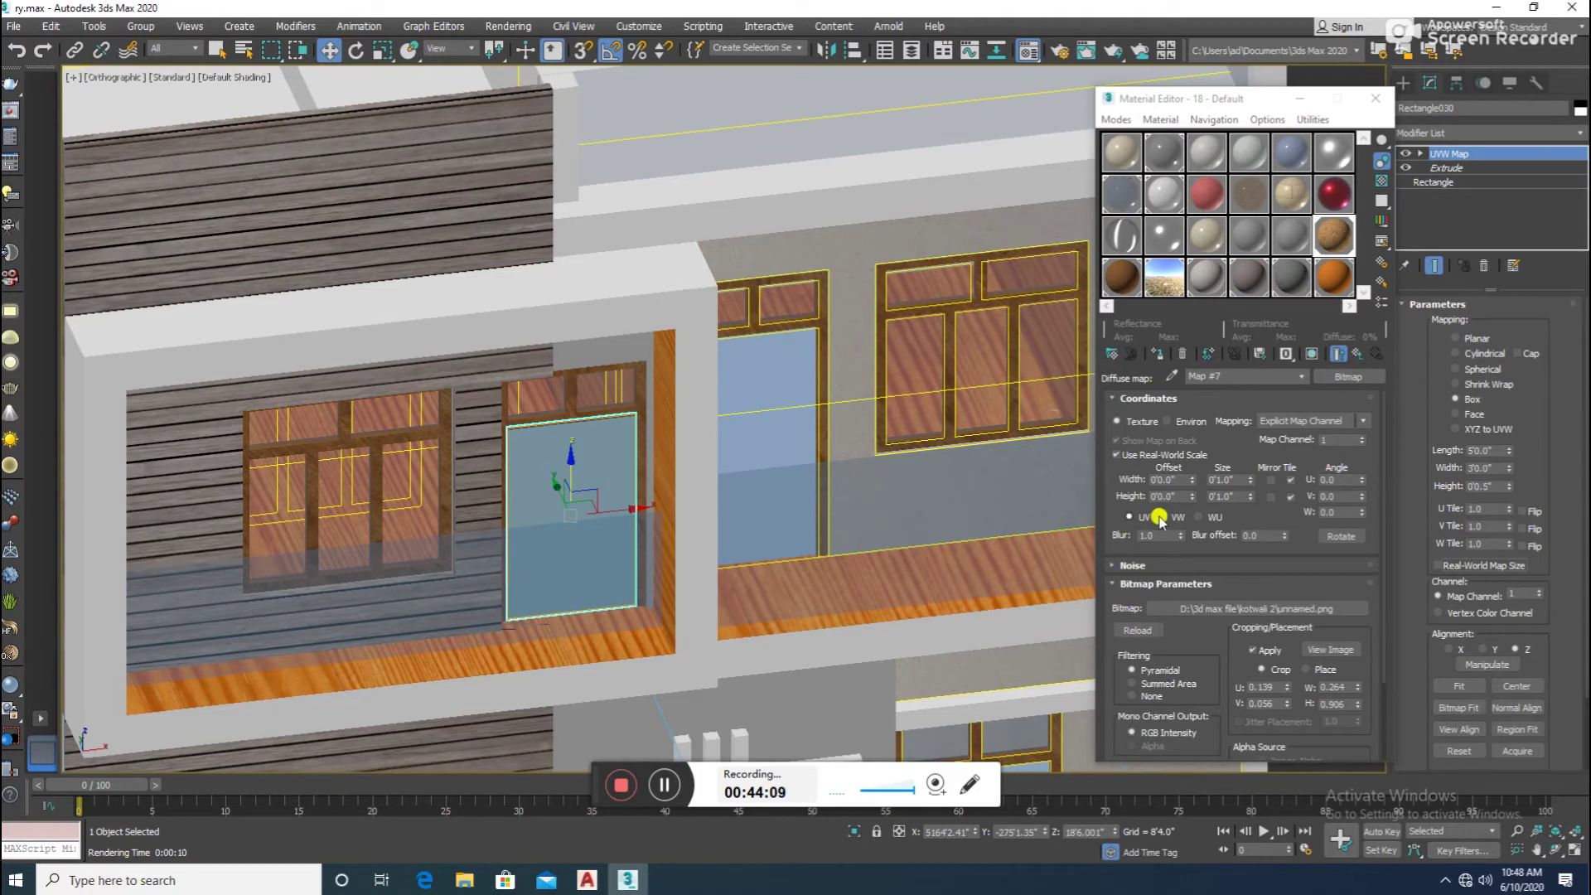
click(1317, 353)
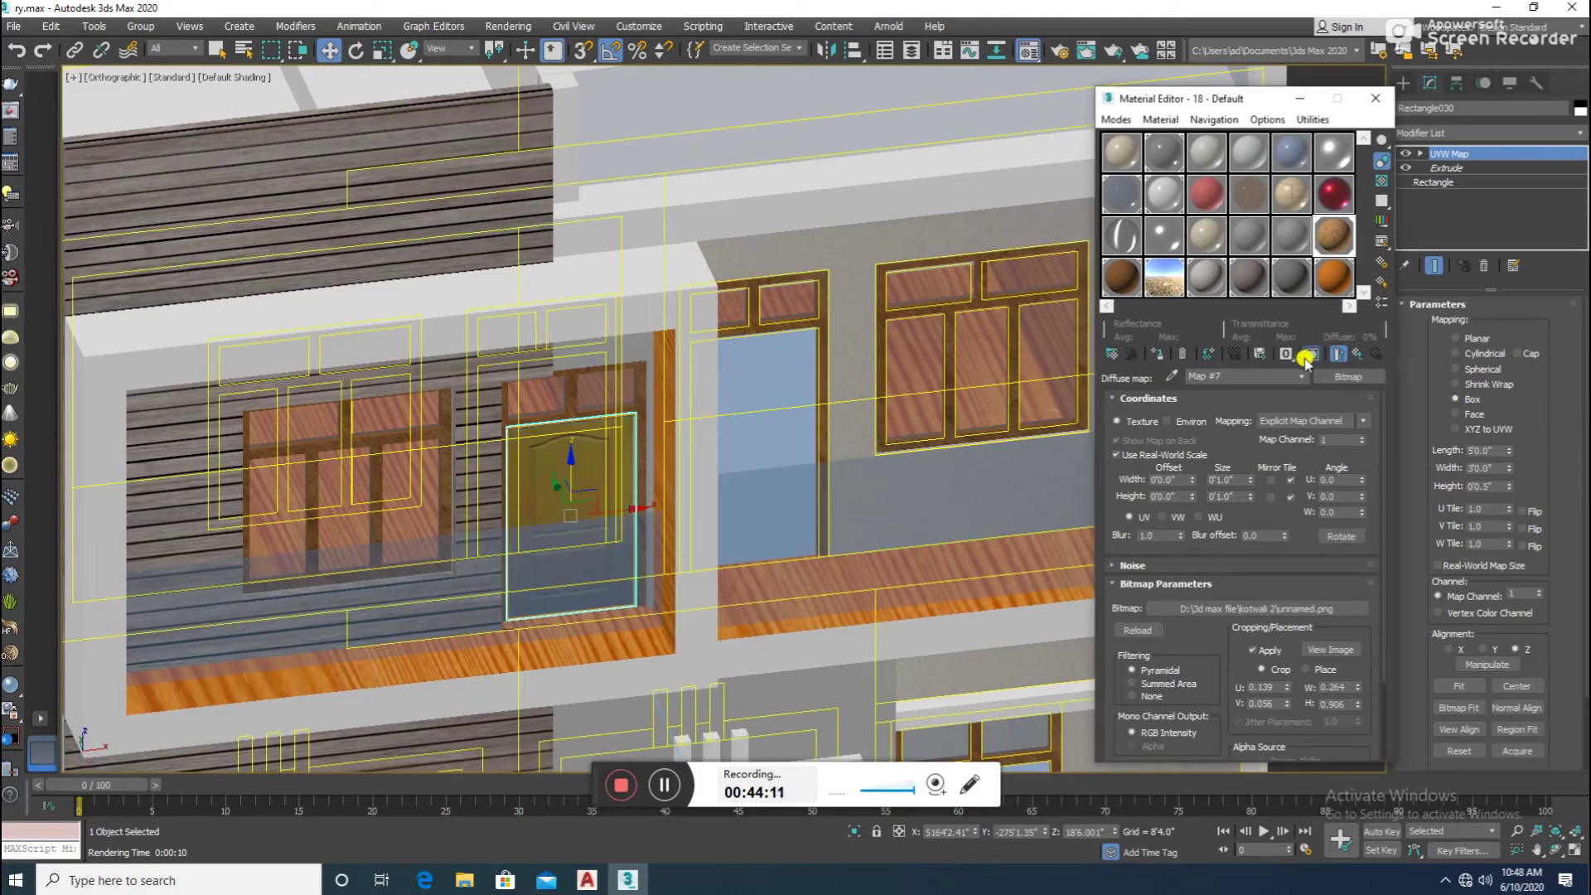
- Give the upper-floor glass pane Box UVW mapping and the cropped door material
click(729, 356)
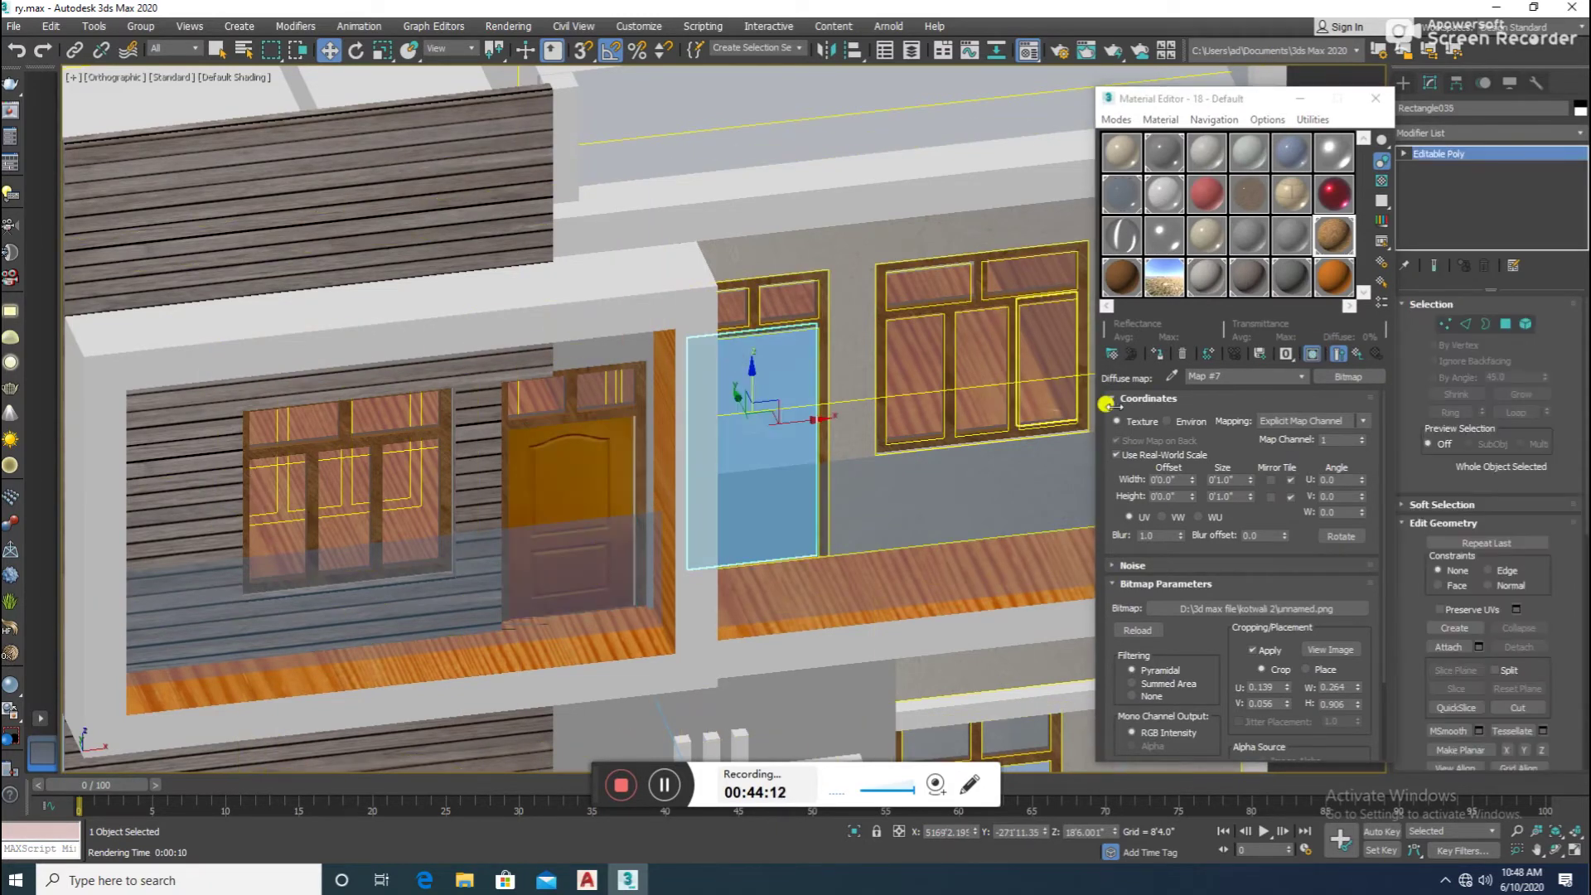
click(1576, 135)
scroll(1475, 497, down, 10)
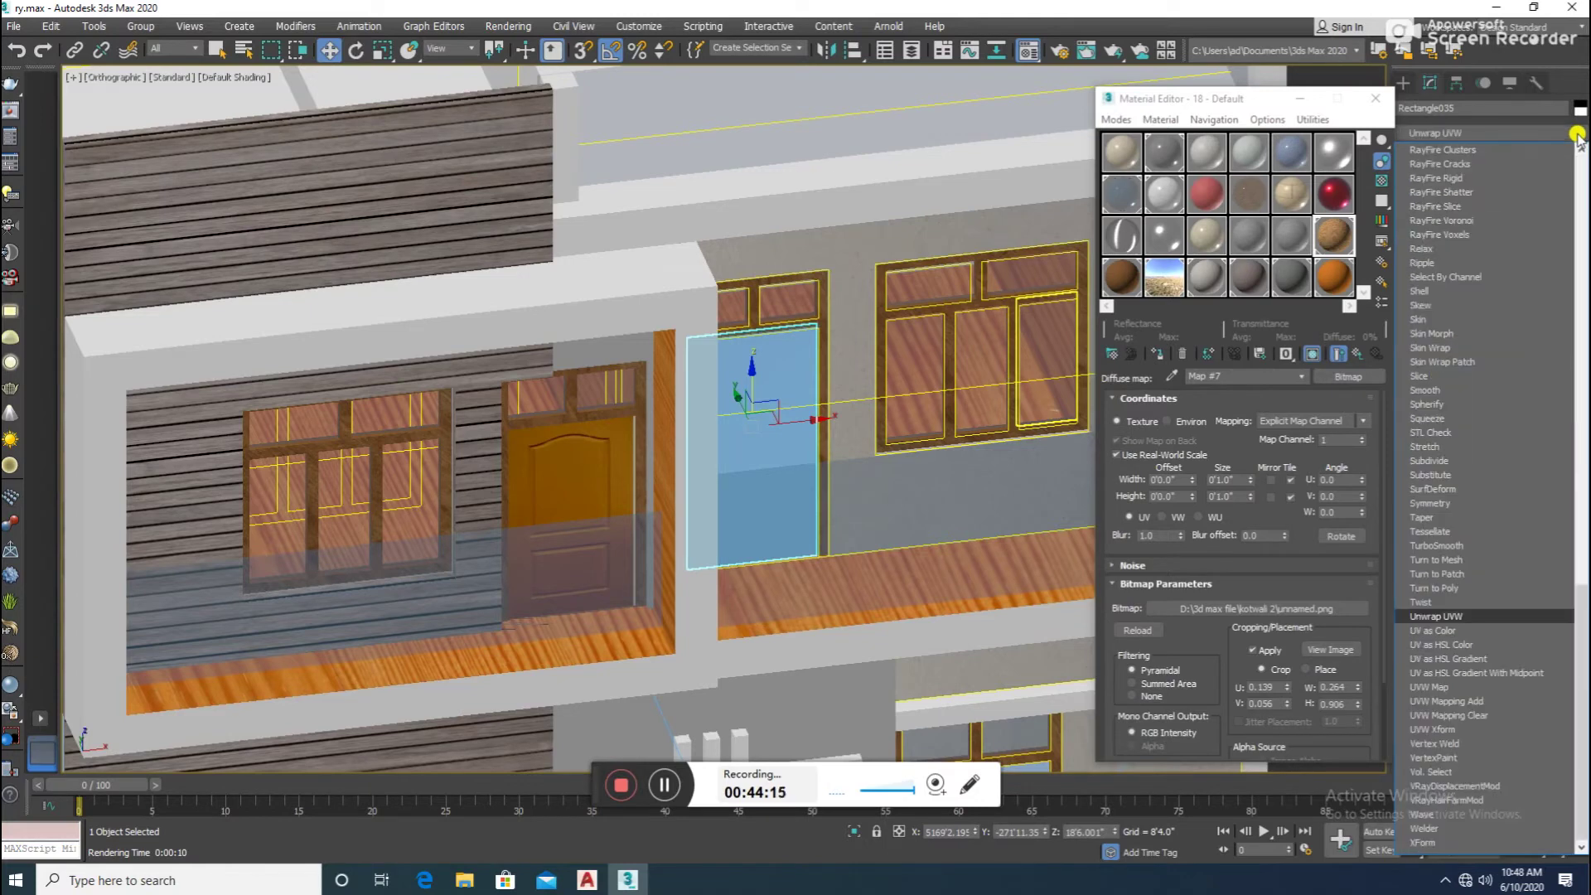
click(1442, 688)
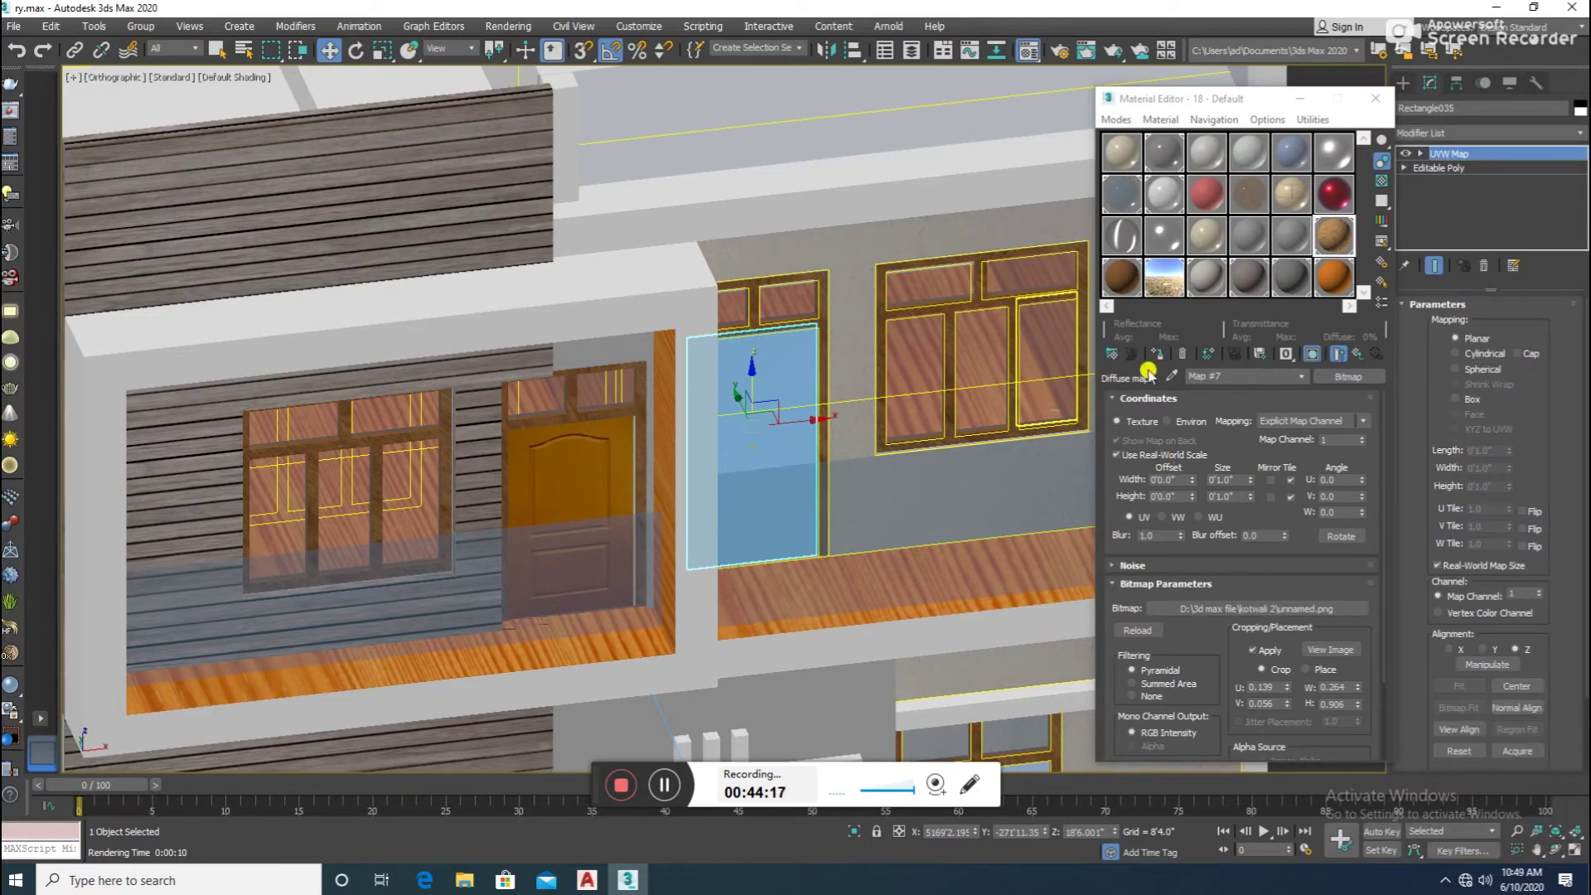
click(1159, 352)
click(1471, 400)
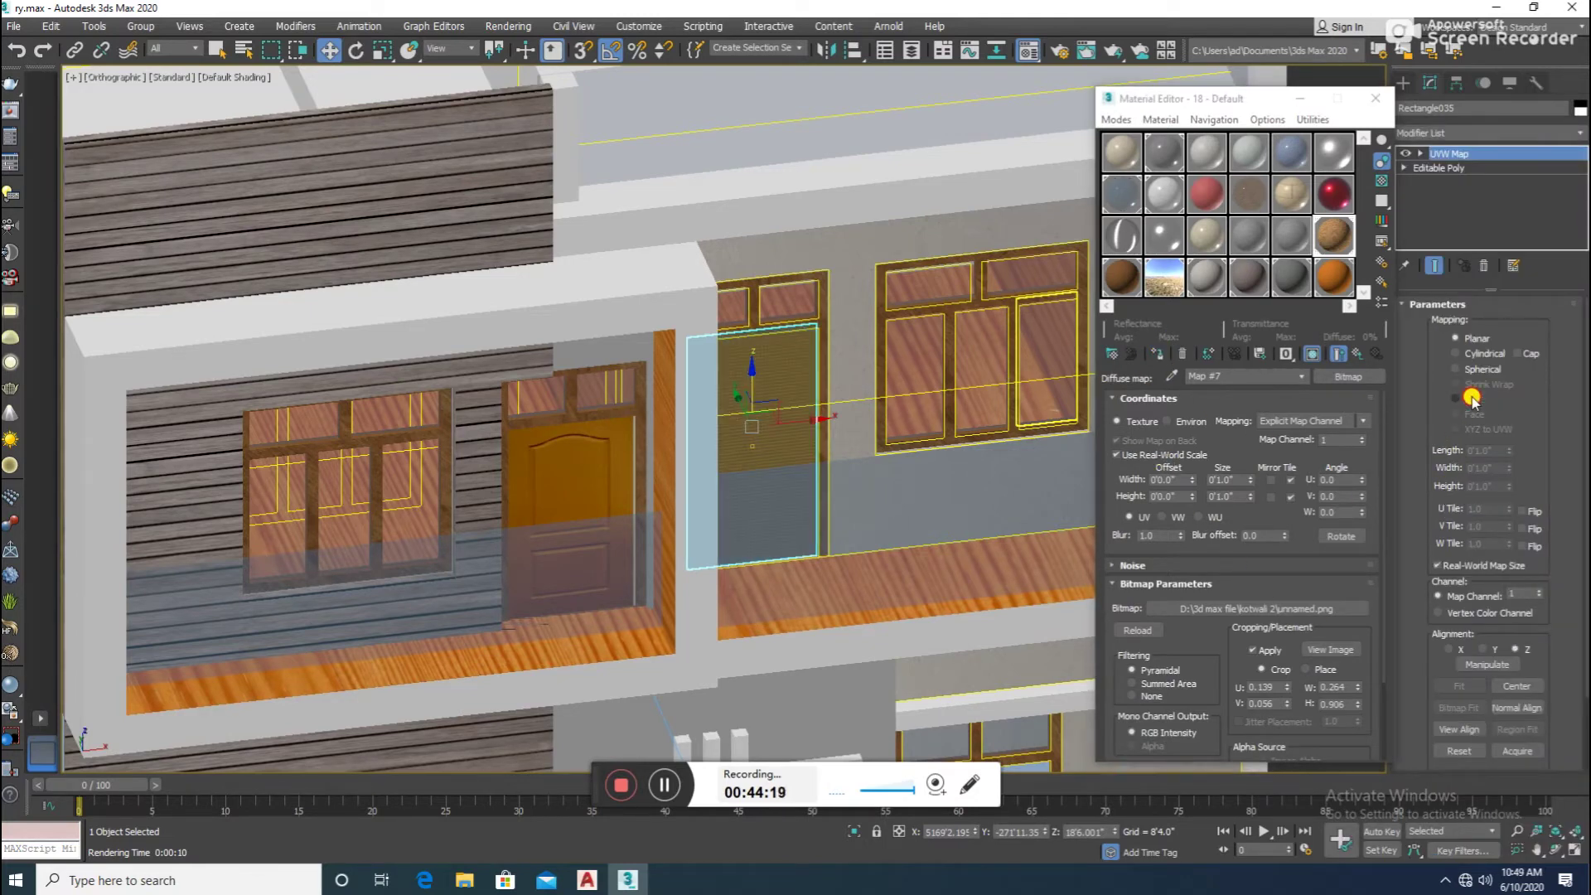
- Add UVW mapping with real-world map size off to the ground-floor glass pane
middle_drag(902, 541, 763, 355)
click(816, 638)
click(1380, 246)
click(1575, 131)
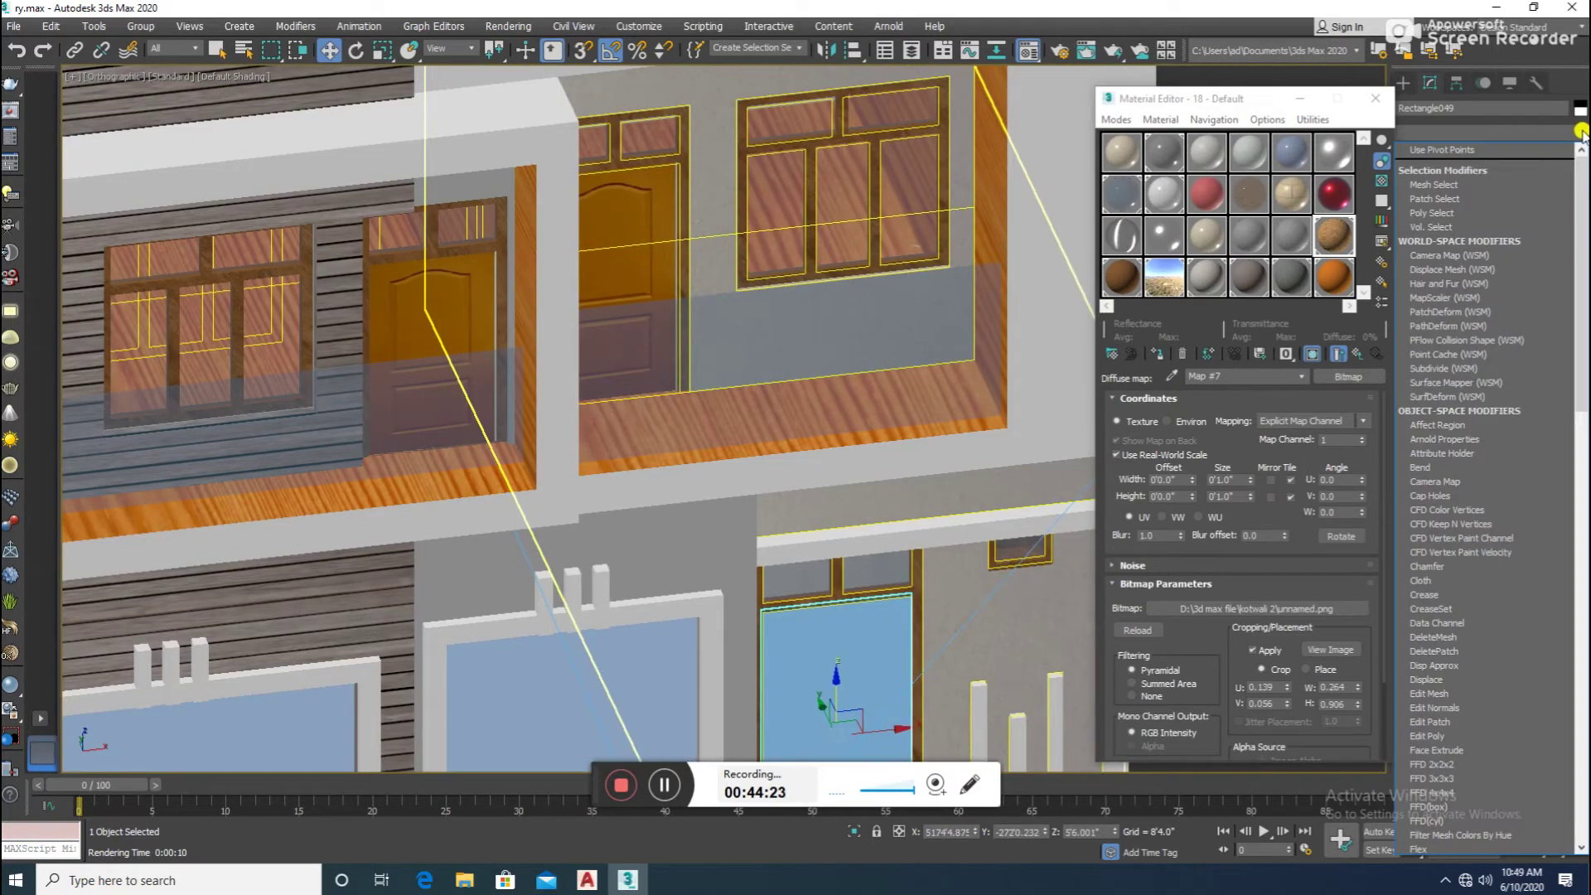
scroll(1541, 497, down, 10)
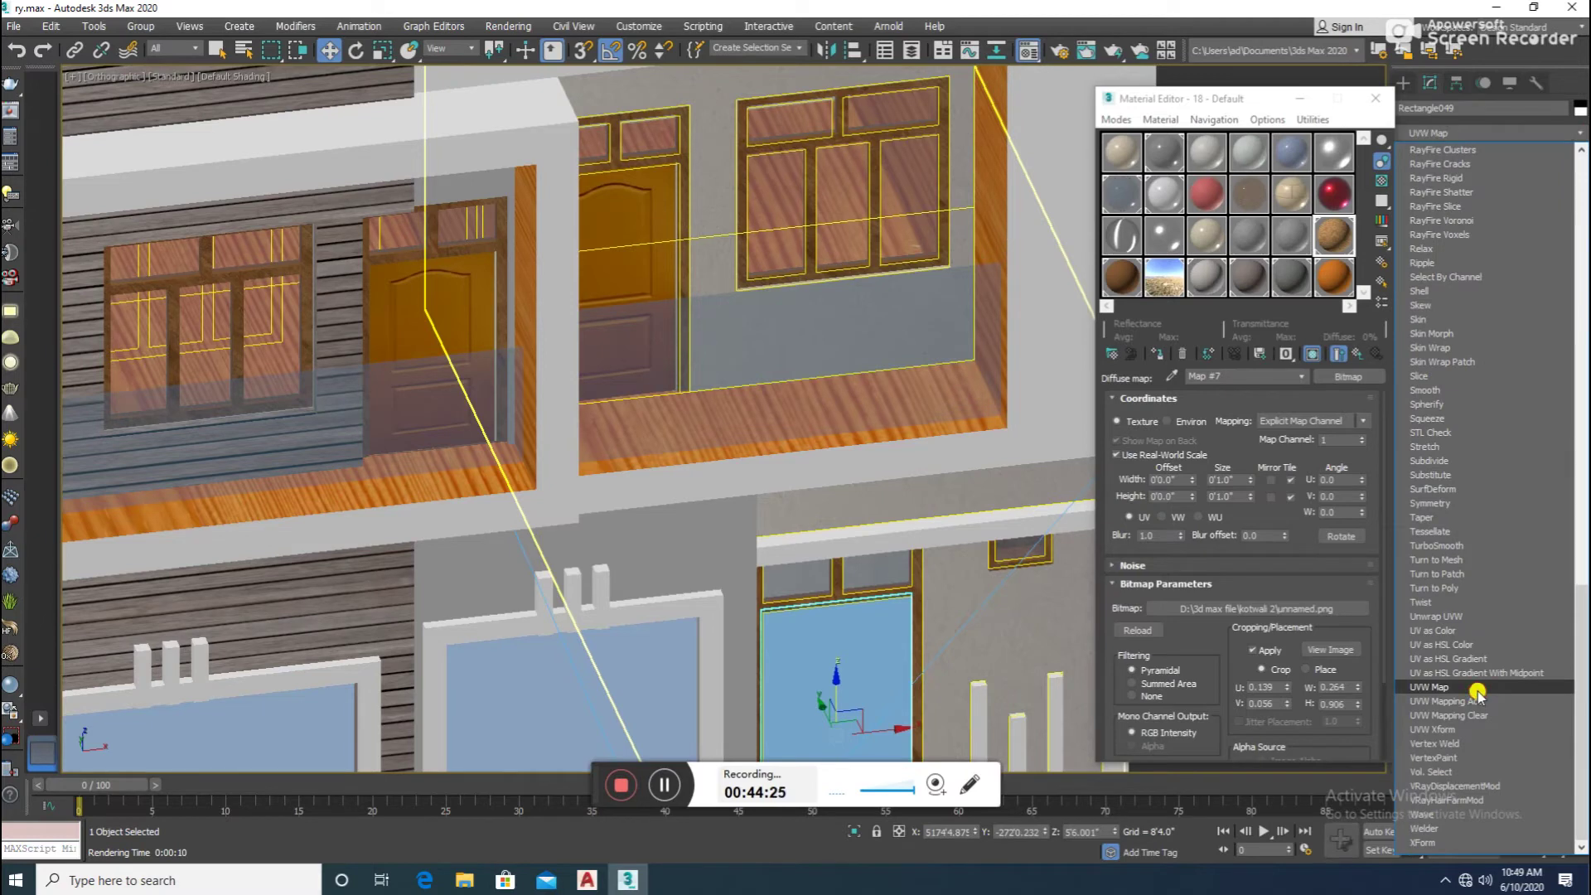
click(1483, 696)
click(1446, 565)
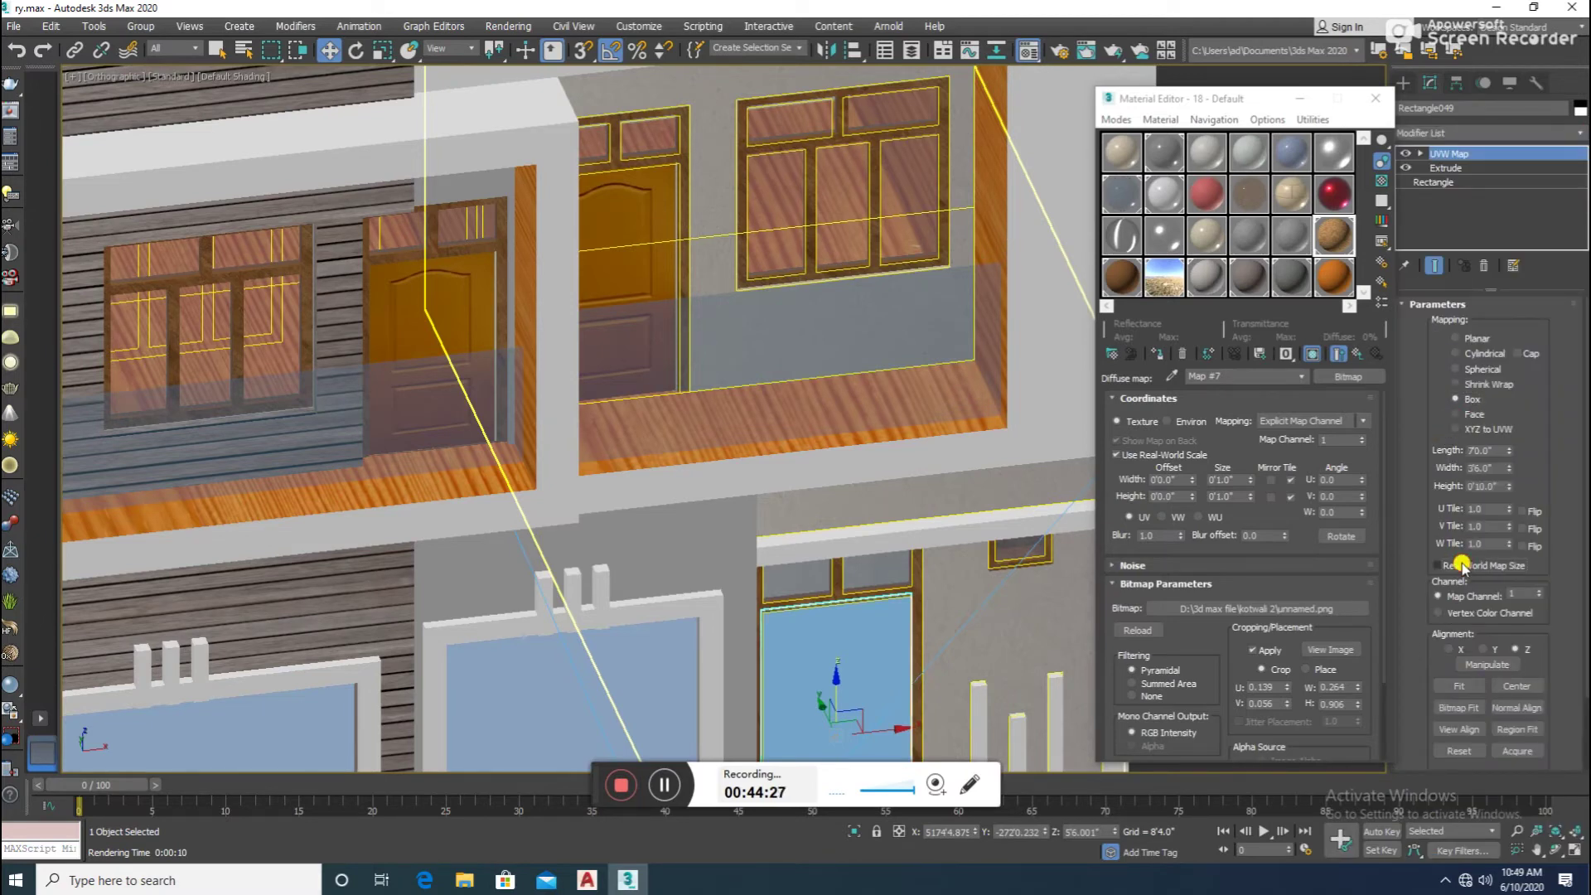
- Deselect everything and orbit to a near-front view of the house
scroll(887, 418, down, 5)
scroll(874, 455, up, 5)
scroll(873, 455, up, 2)
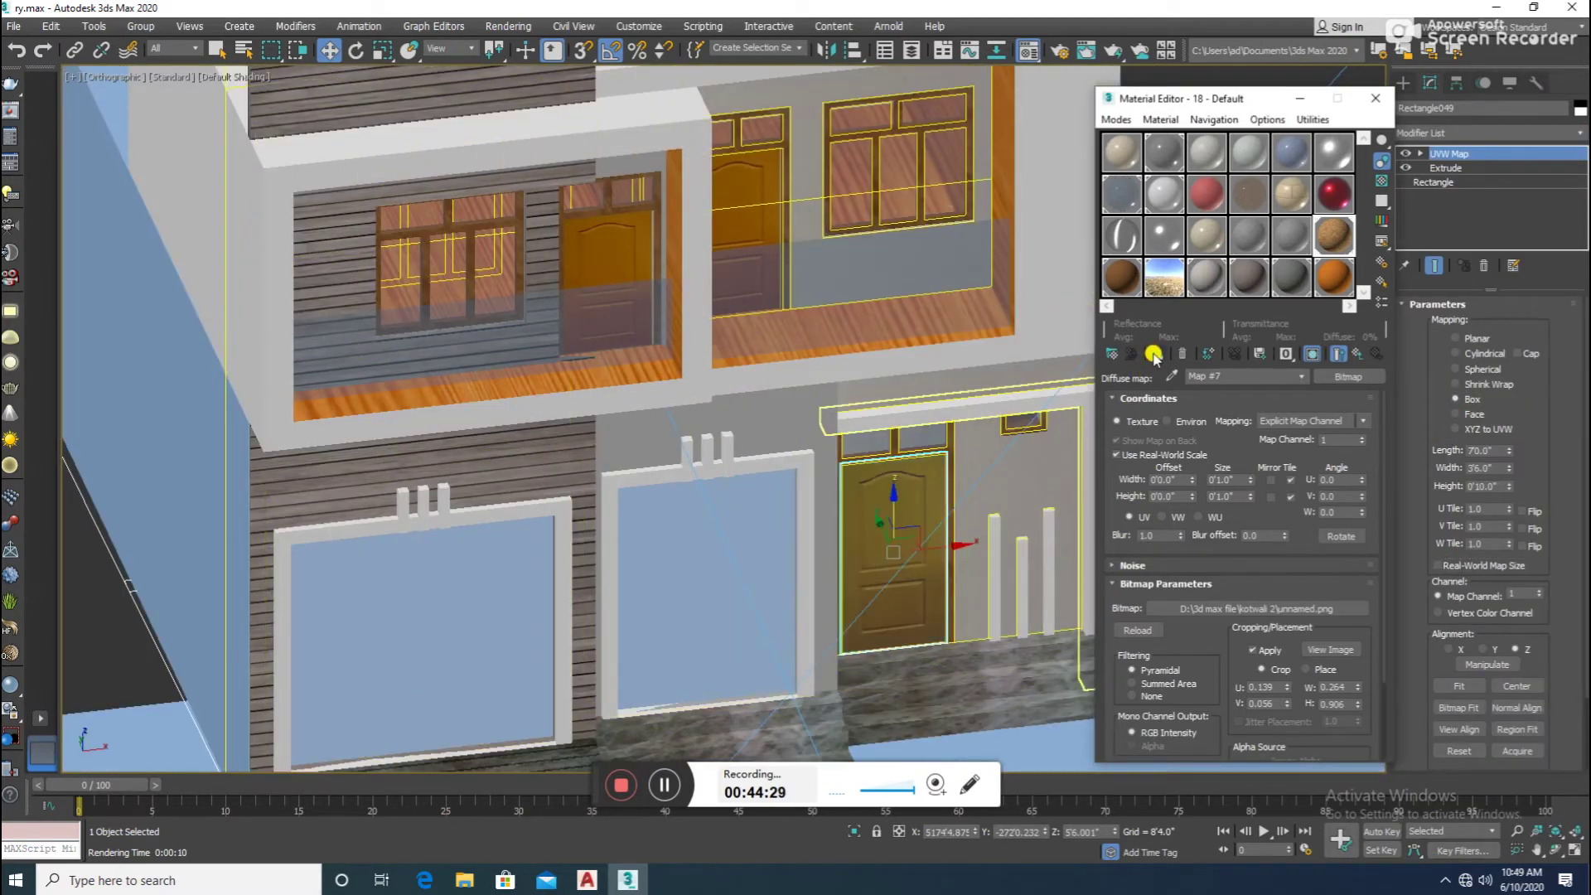
scroll(886, 406, down, 6)
click(610, 374)
scroll(610, 370, down, 2)
mouse_move(611, 370)
alt+middle_down()
mouse_move(682, 394)
mouse_move(710, 426)
alt+middle_up()
scroll(721, 394, up, 3)
scroll(740, 417, down, 3)
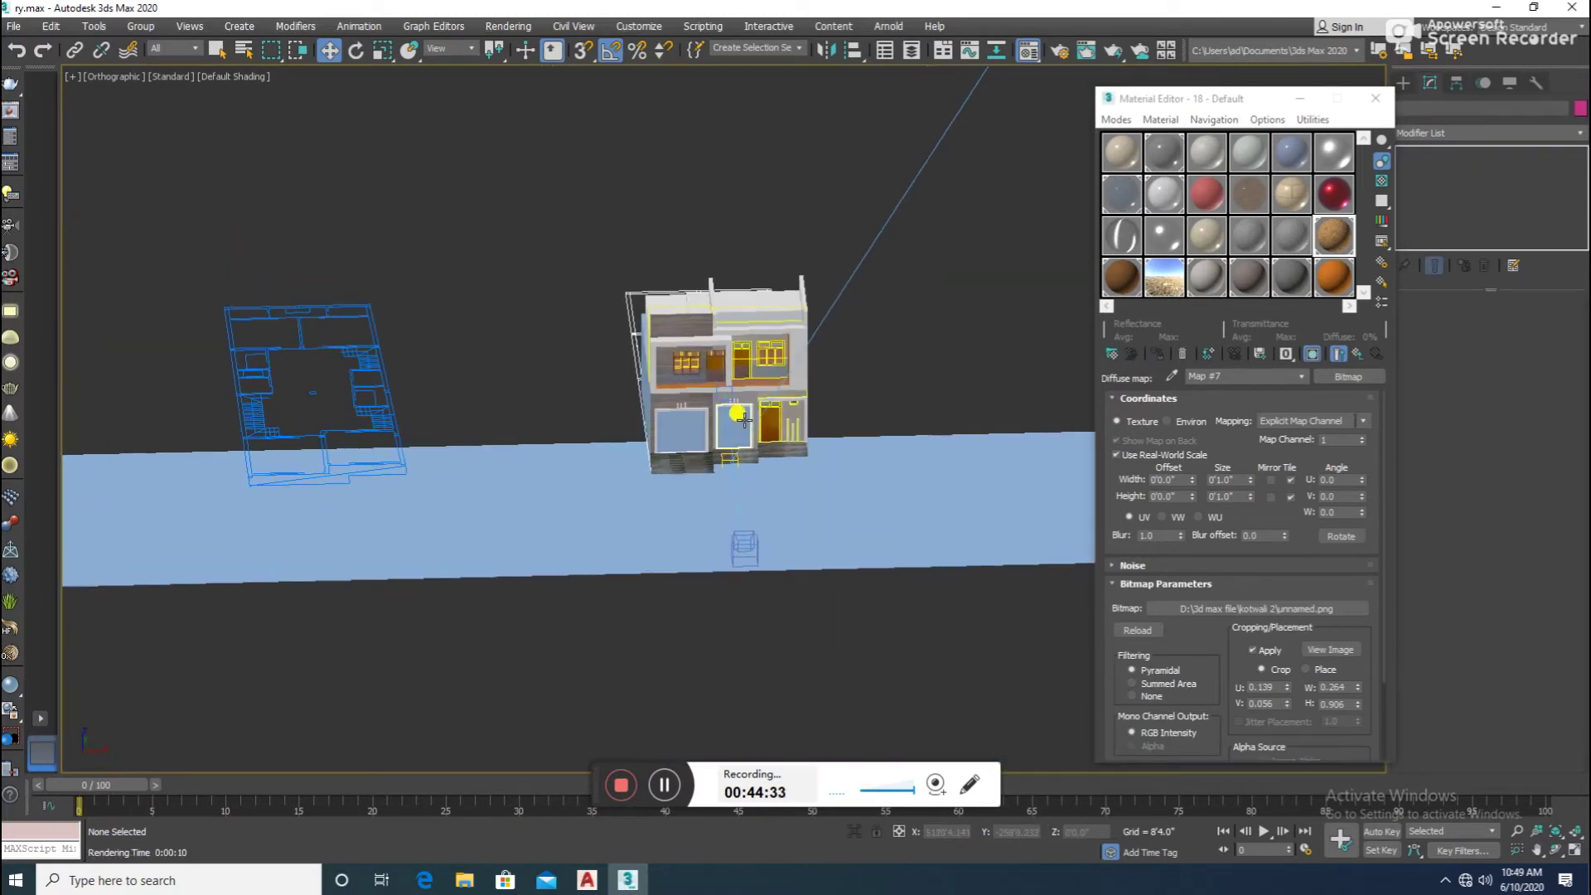
- Render the facade from the VRayCam001 camera view with safe frame shown
key(c)
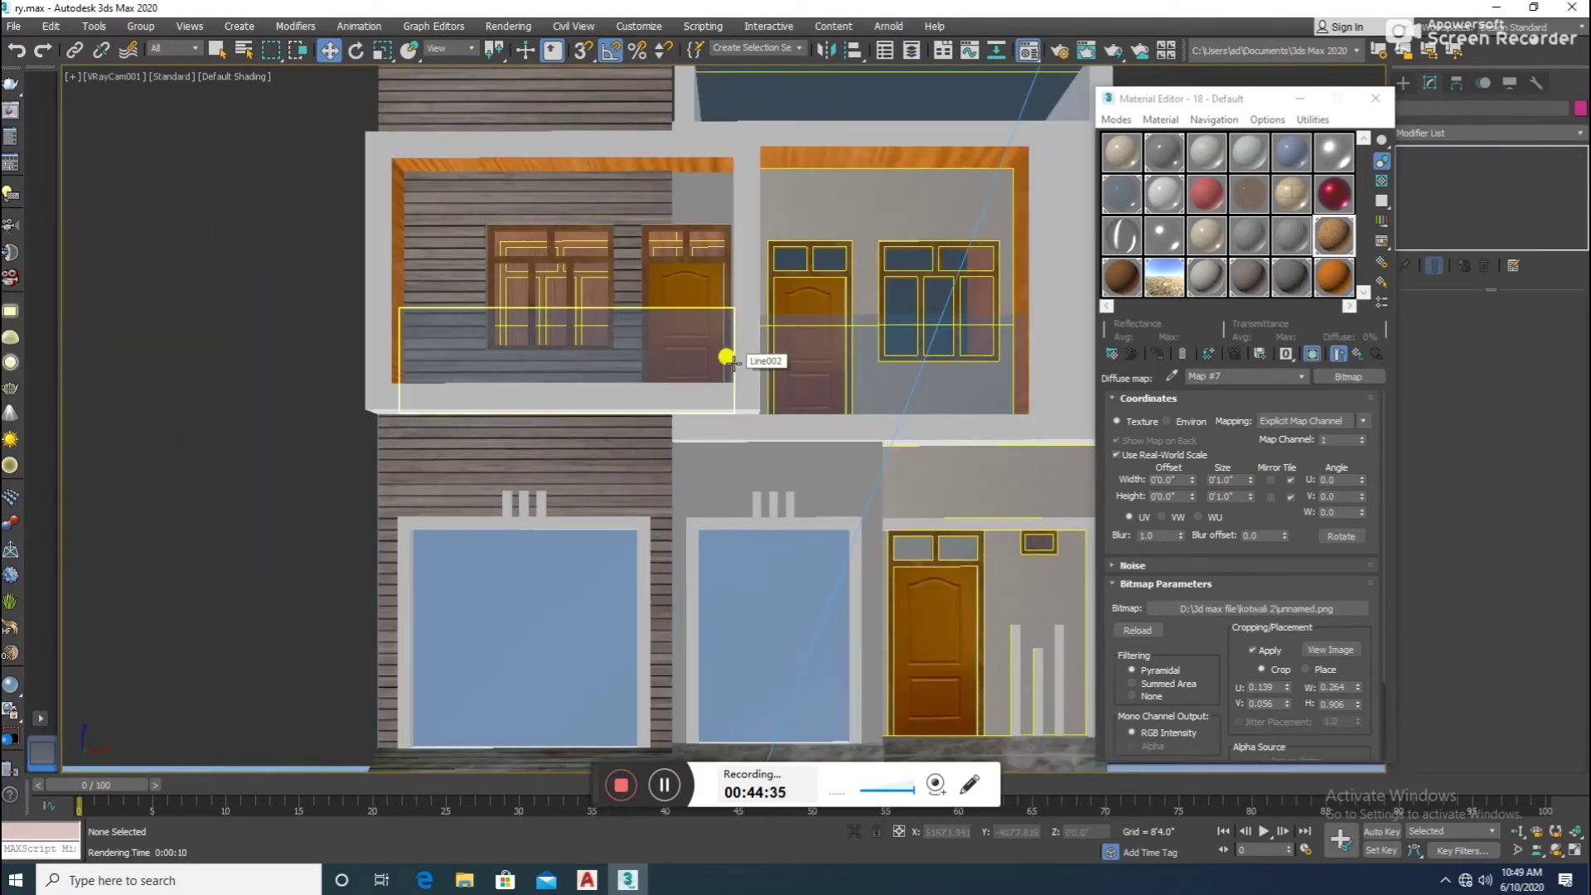
key(shift+f)
click(1375, 98)
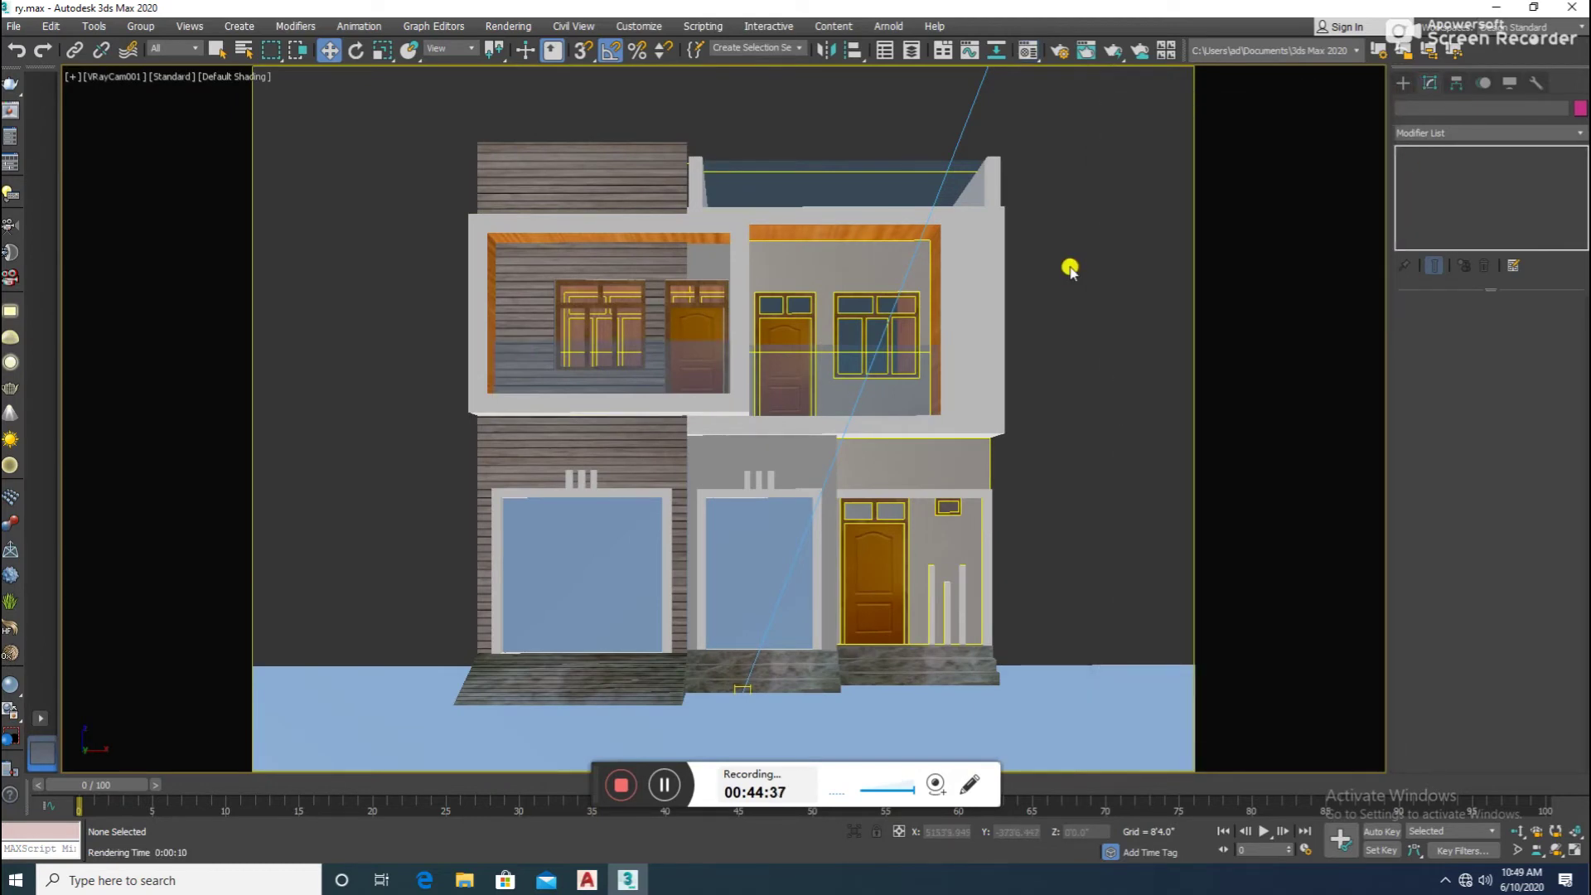
key(shift+q)
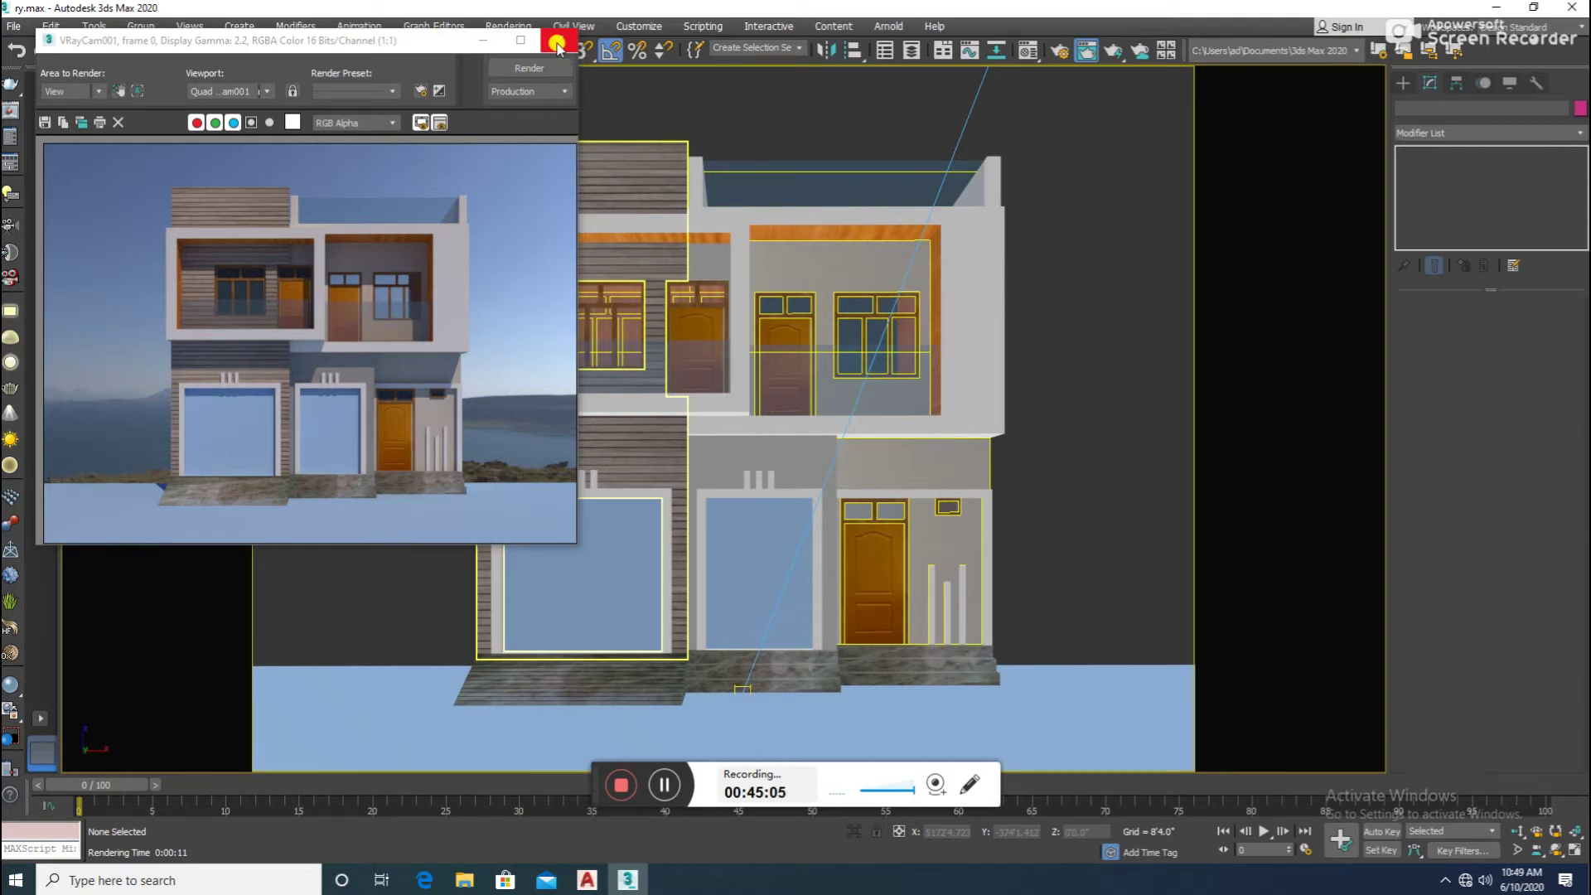
- Close the render windows and select a rectangle object in the facade
click(557, 46)
click(308, 76)
click(782, 392)
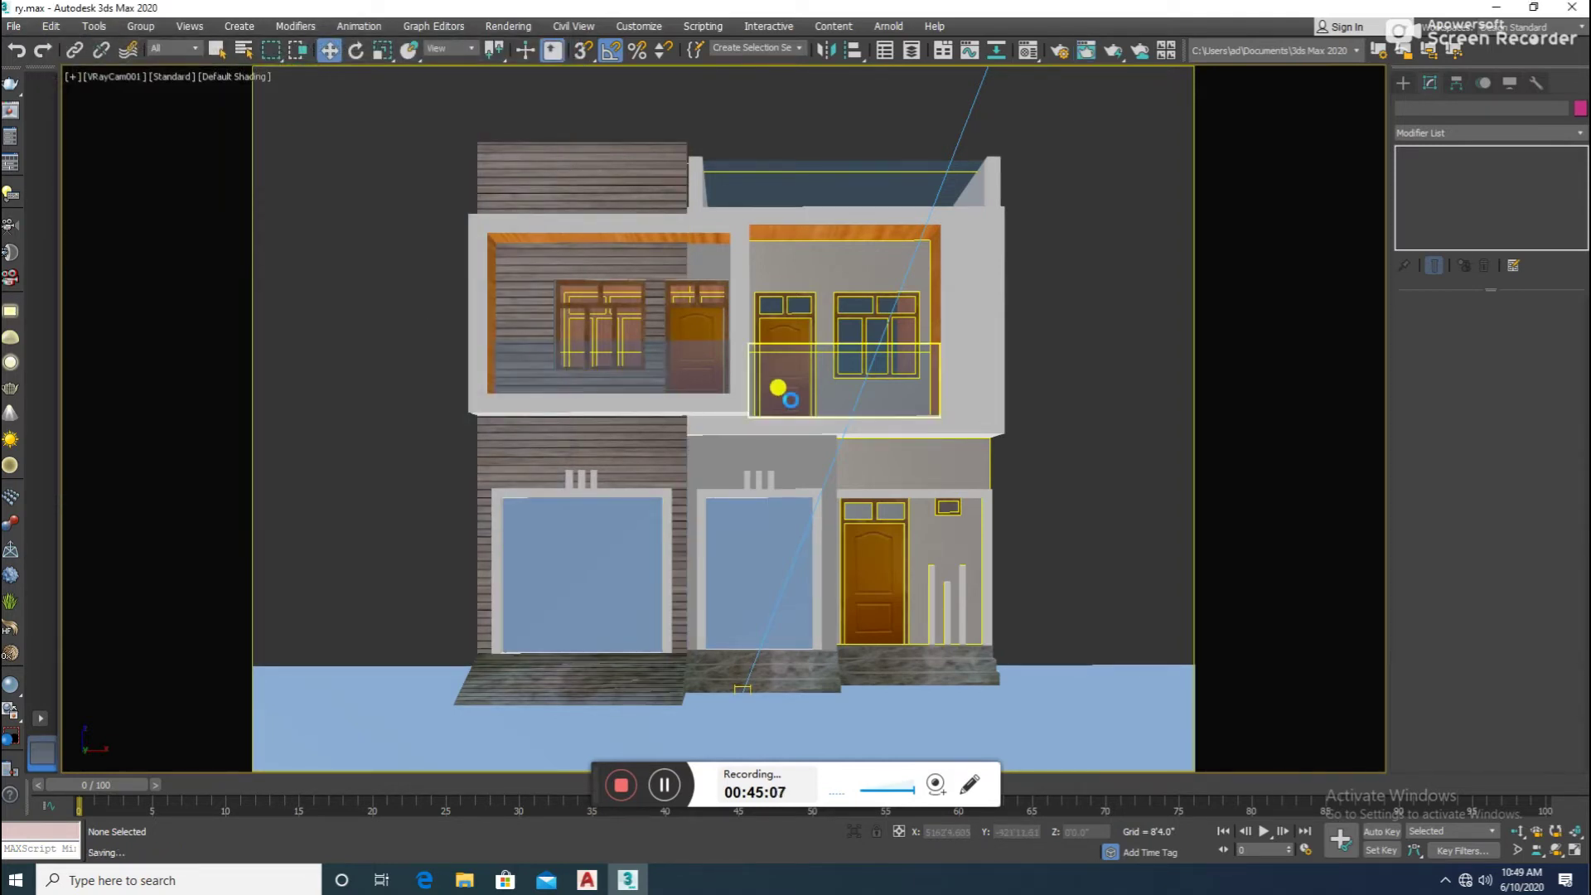
- Switch to the top view and open gate 1.max from drive D for merging
key(t)
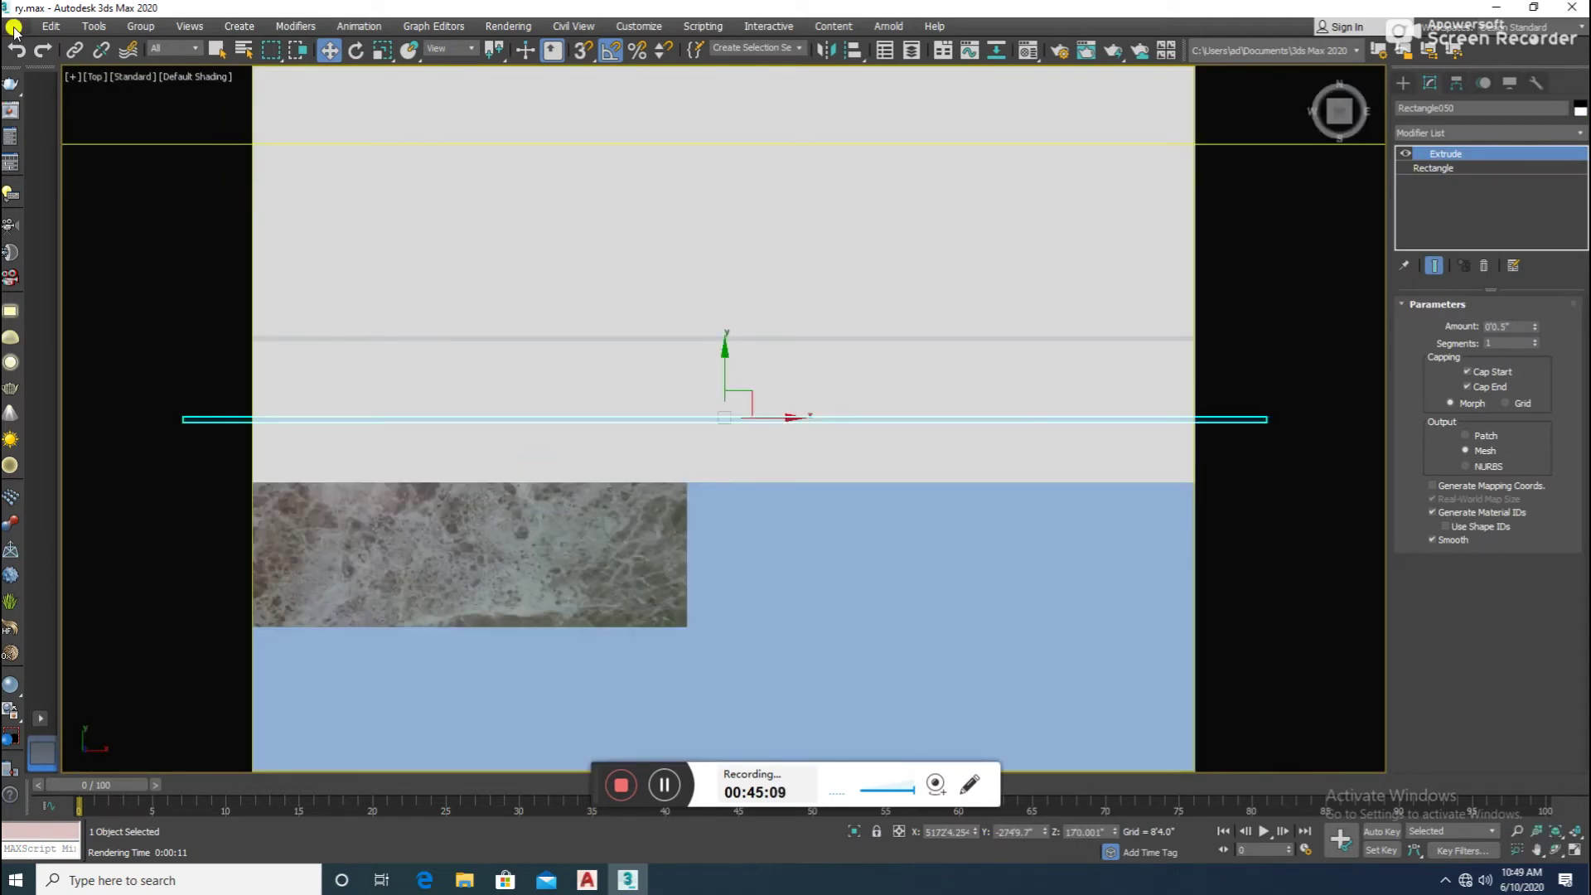
click(14, 27)
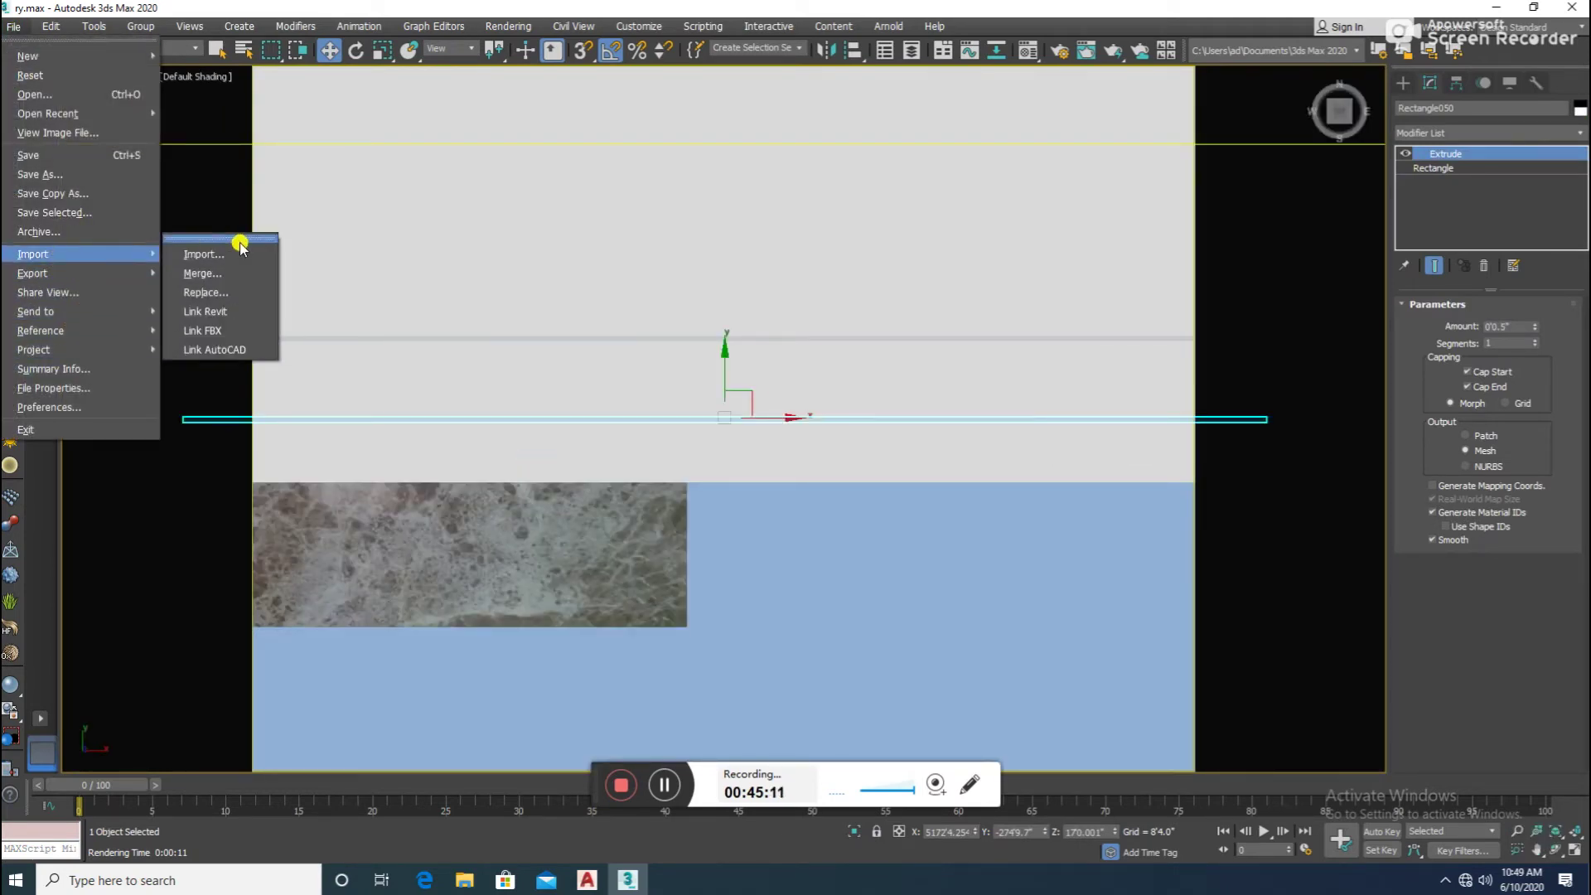
click(245, 272)
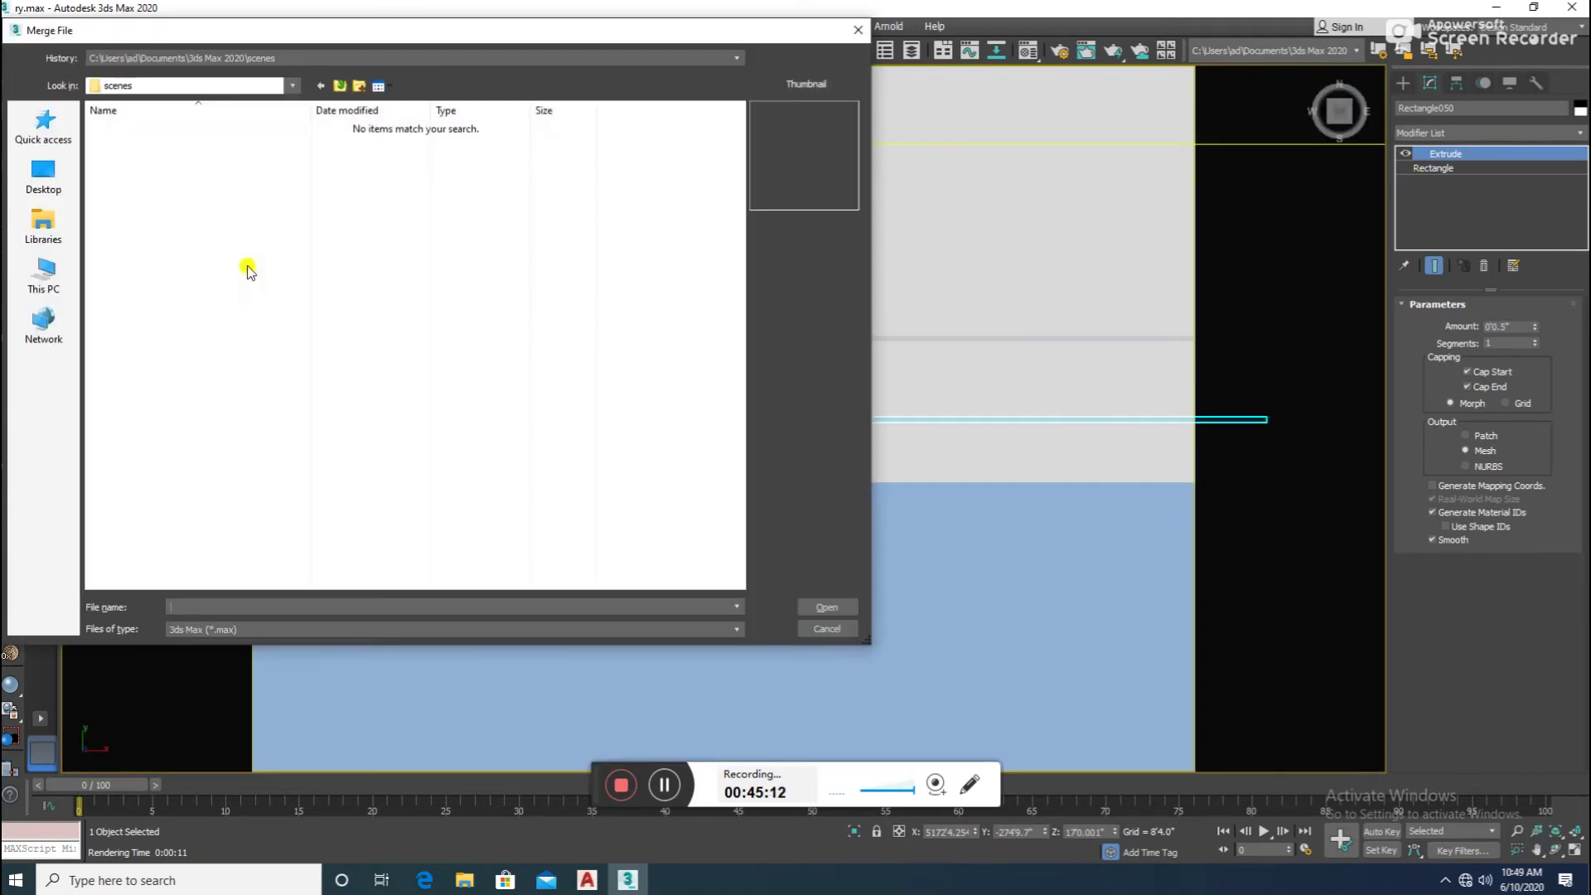
click(50, 266)
double_click(352, 290)
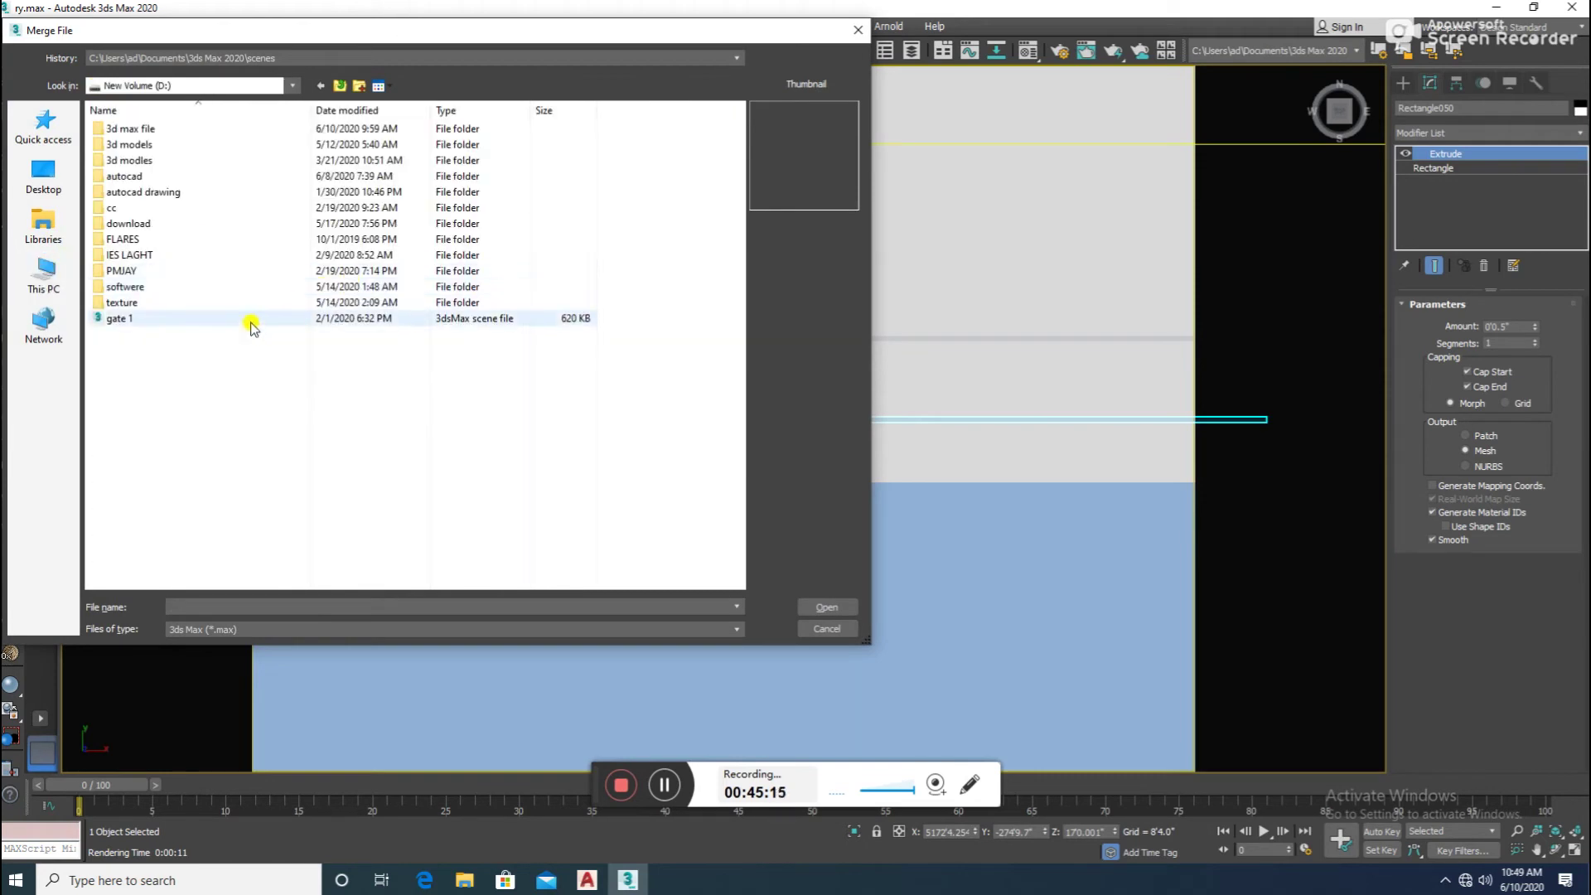
double_click(257, 320)
- Merge Group003, resolving the duplicate material name and closing the Scene Converter
click(653, 543)
click(862, 618)
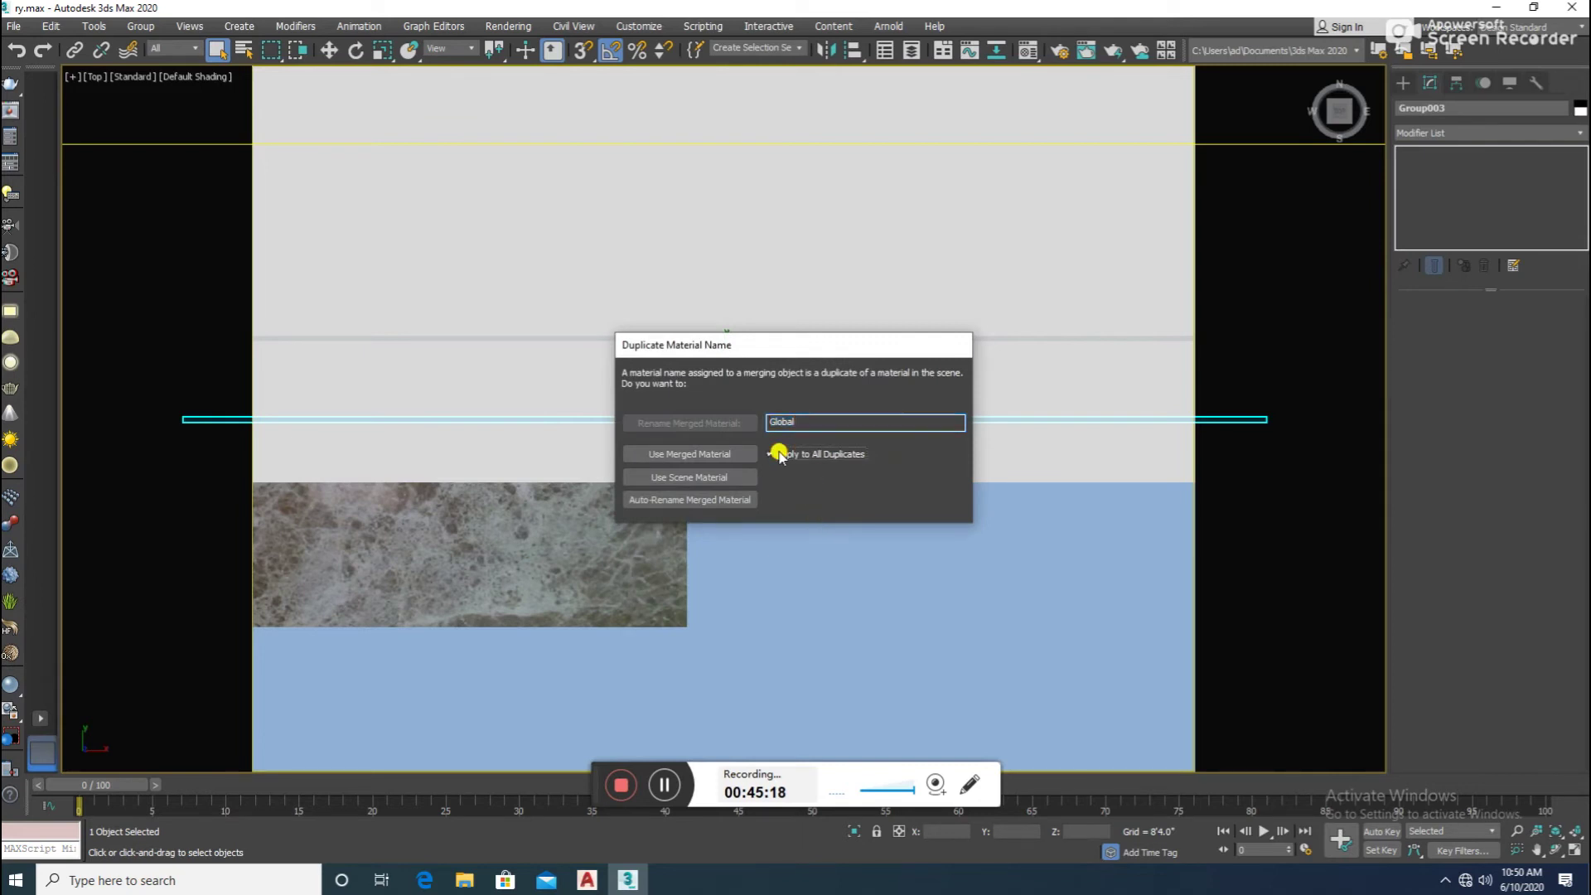
click(742, 453)
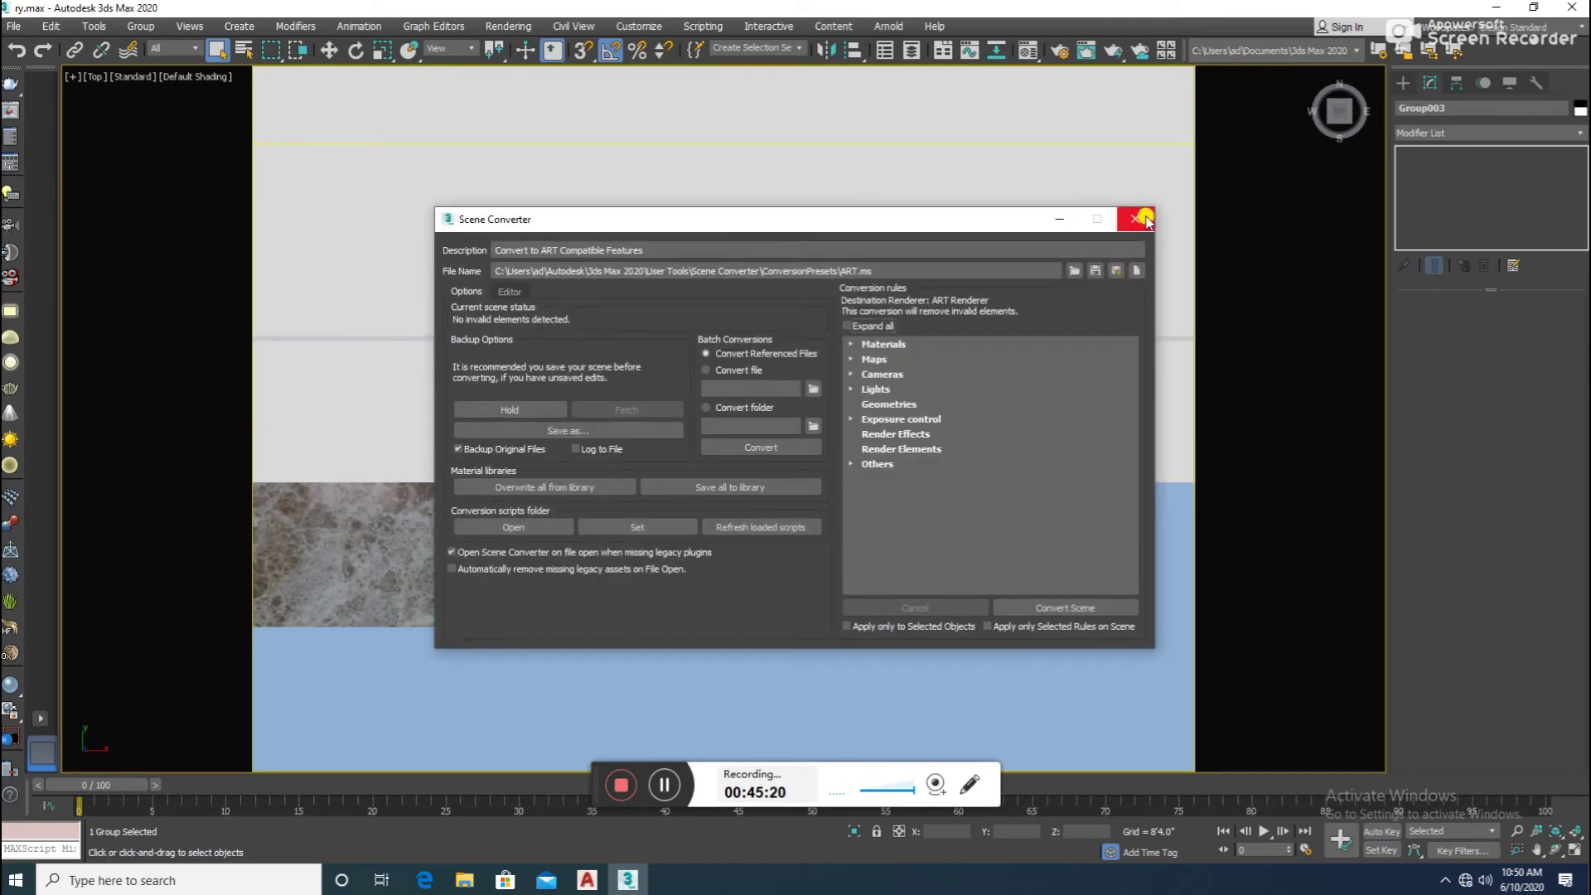
click(1135, 219)
- Move the merged gate group toward the house
scroll(928, 335, down, 3)
scroll(828, 348, down, 3)
scroll(745, 358, down, 2)
key(w)
drag(788, 406, 964, 489)
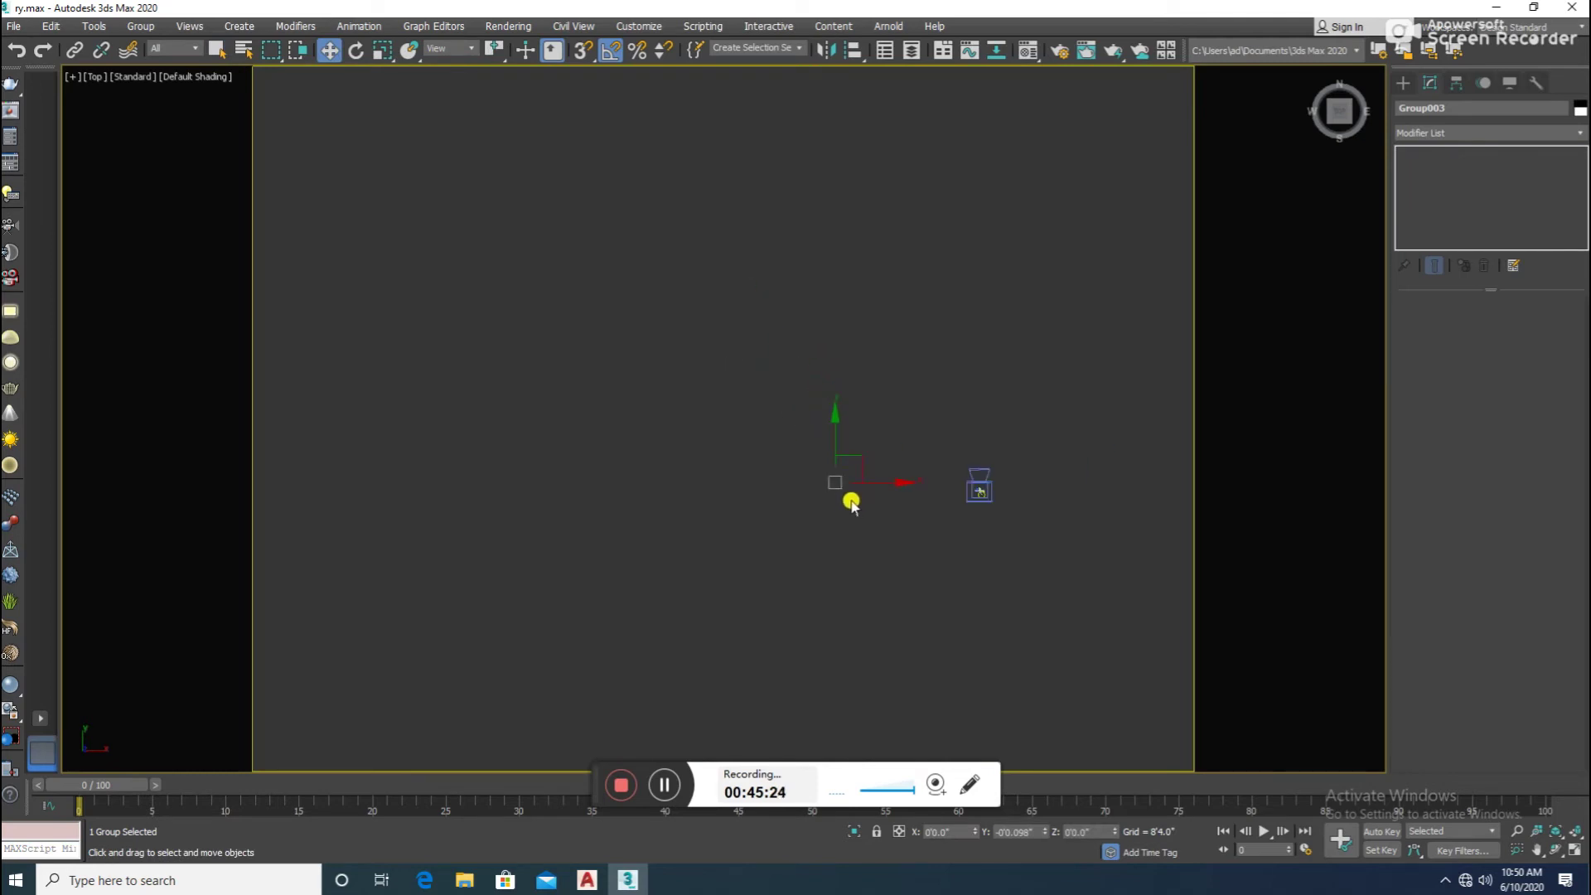
- Move the merged gate group Group003 onto the blue slab and shift it left
scroll(1069, 508, up, 3)
middle_drag(1069, 508, 784, 502)
drag(784, 502, 864, 288)
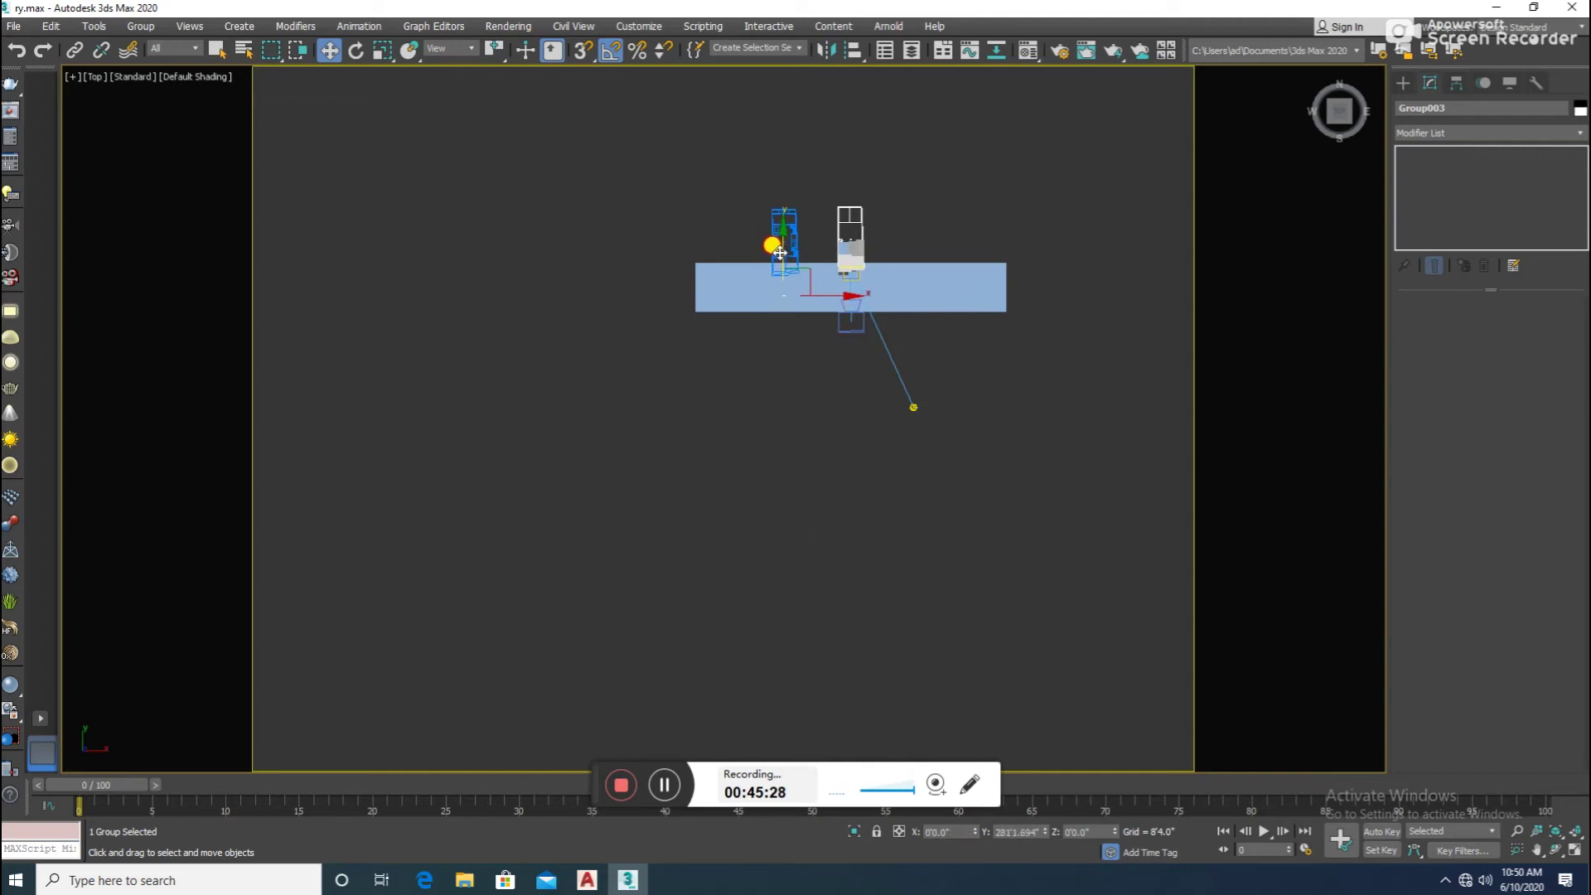
mouse_move(870, 285)
alt+middle_down()
mouse_move(867, 331)
mouse_move(883, 254)
alt+middle_up()
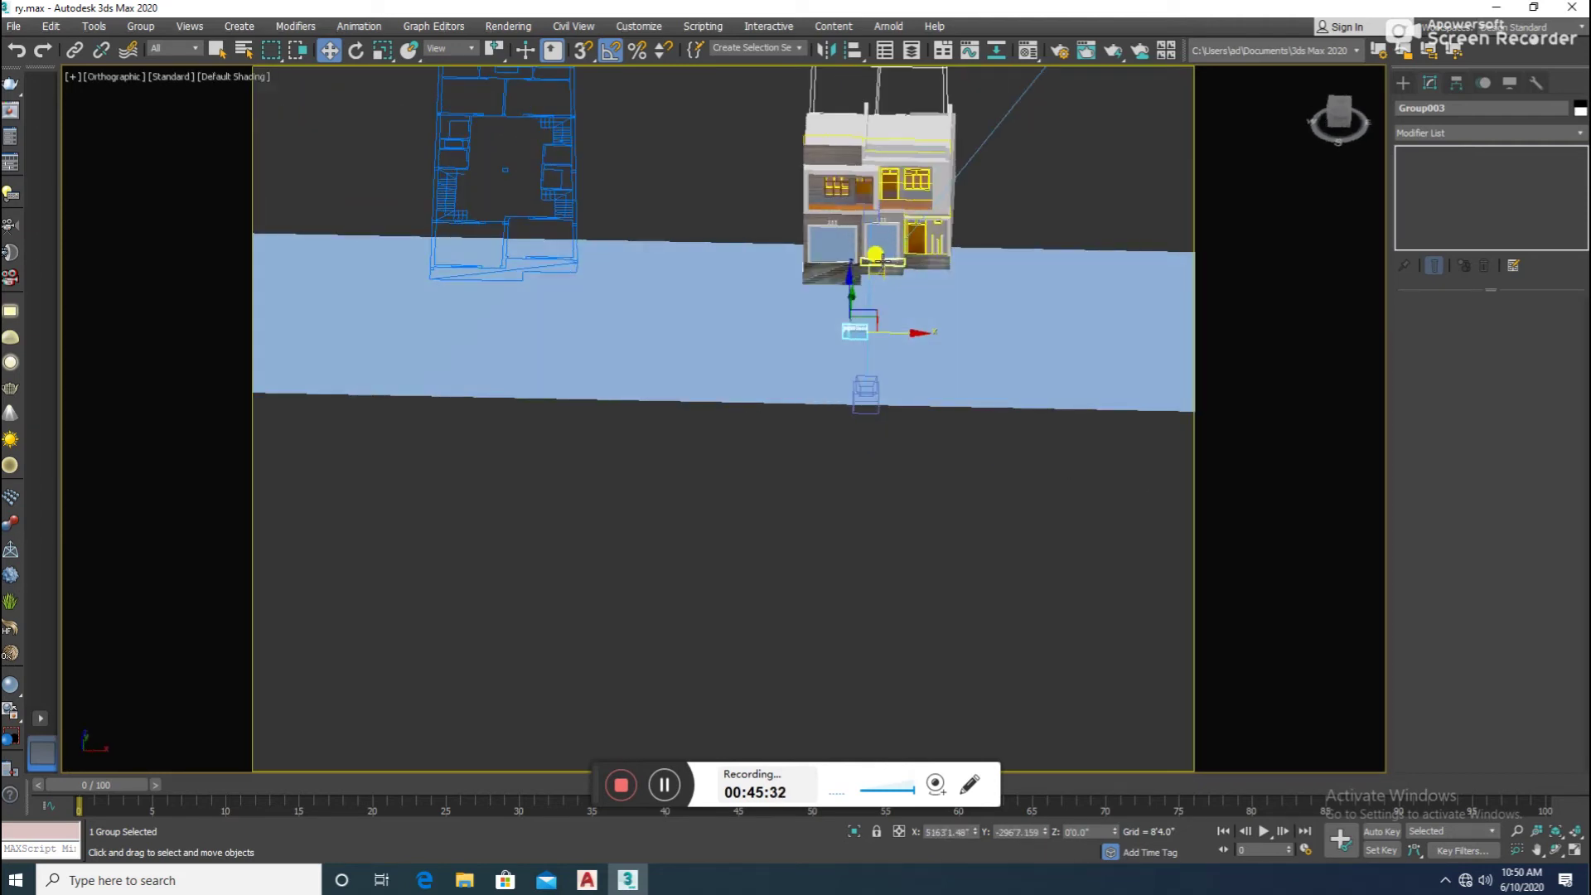
key(f)
scroll(870, 255, down, 5)
scroll(810, 380, up, 1)
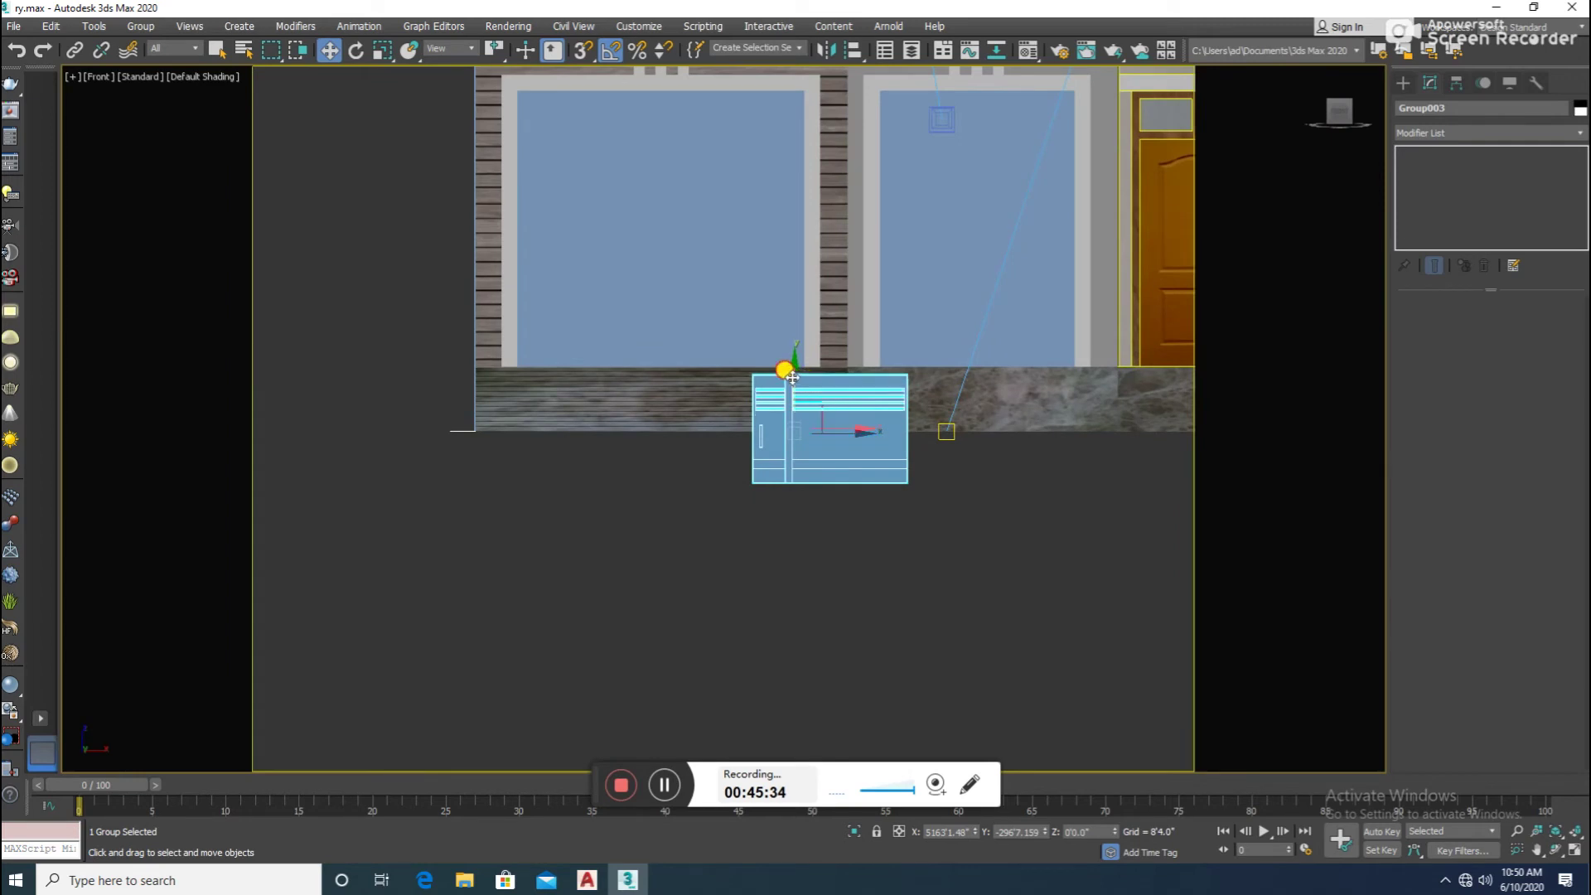
drag(792, 378, 760, 283)
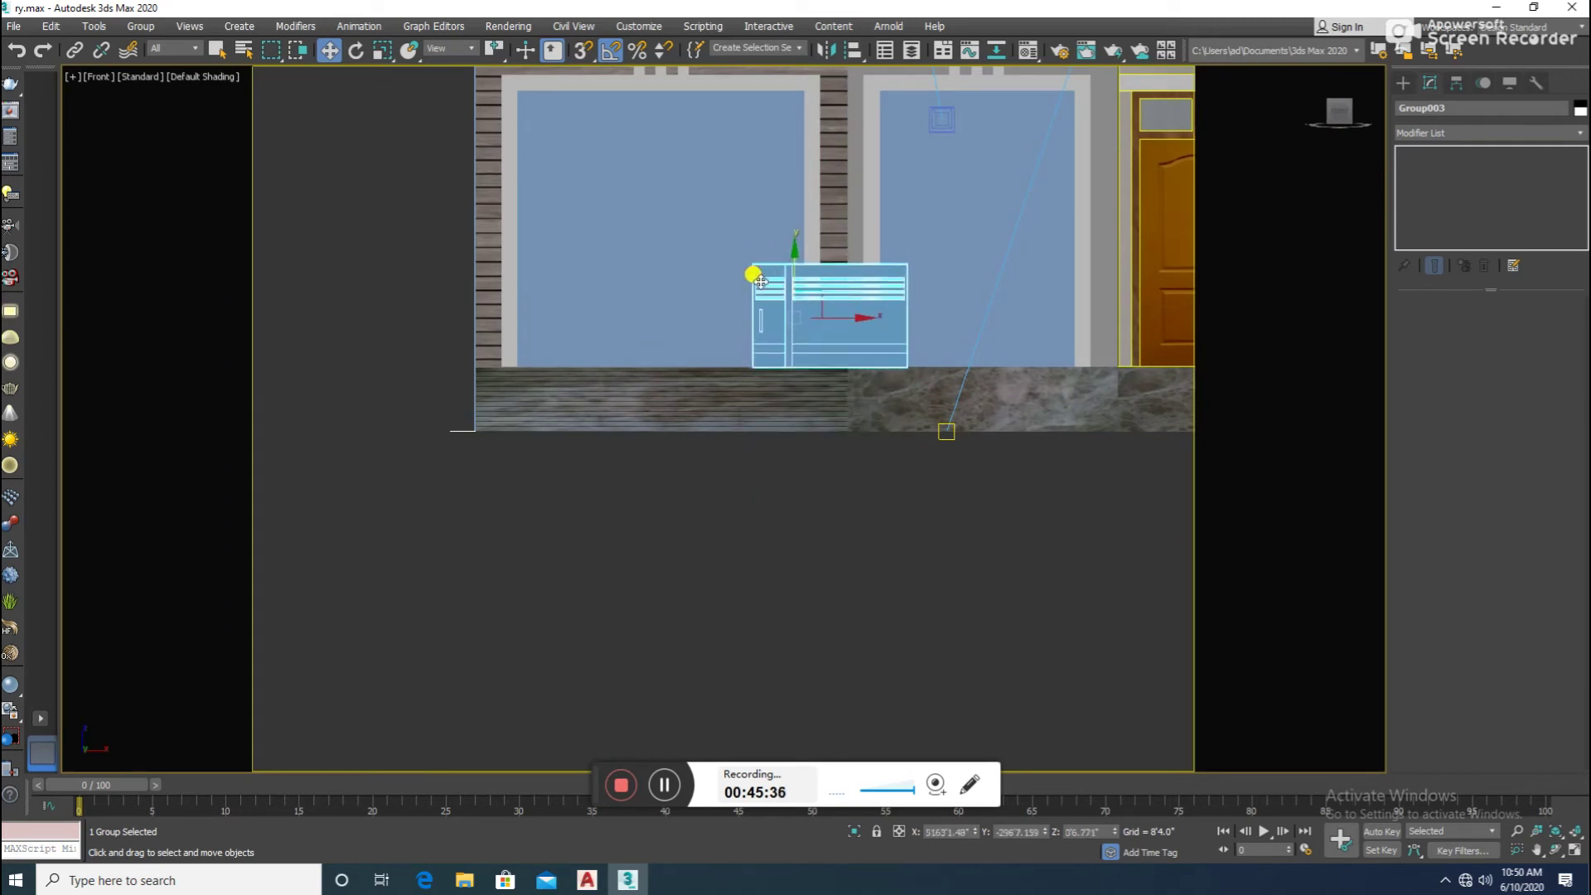
mouse_move(829, 320)
mouse_down()
mouse_move(692, 313)
mouse_move(666, 259)
mouse_up()
- Raise the gate into the left ground-floor opening and scale it up to fill it
key(r)
scroll(710, 359, down, 2)
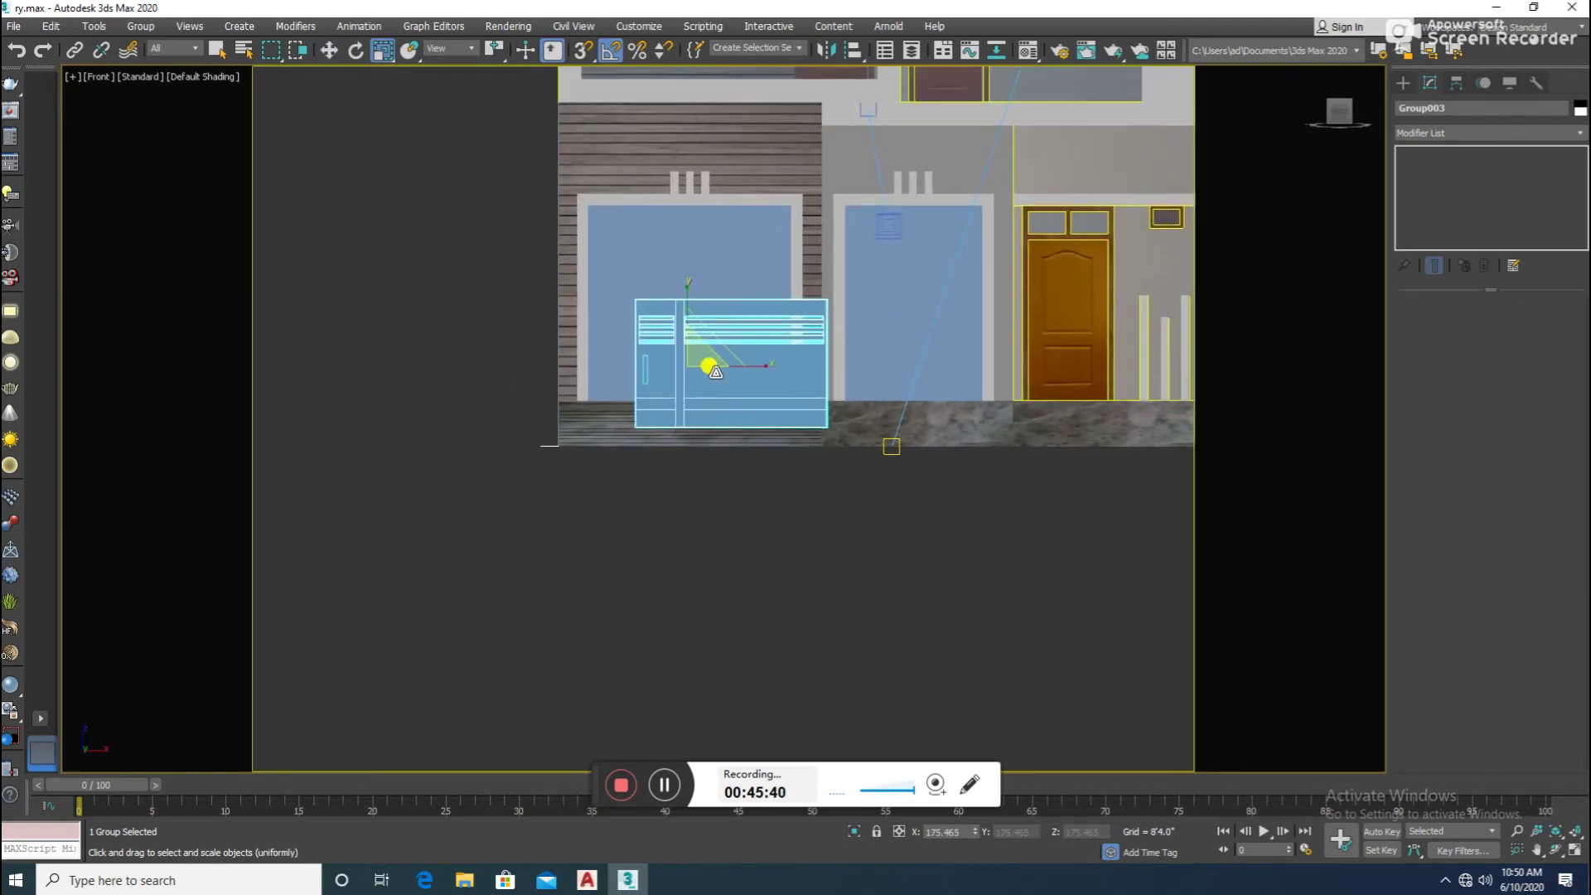
key(w)
drag(720, 377, 684, 364)
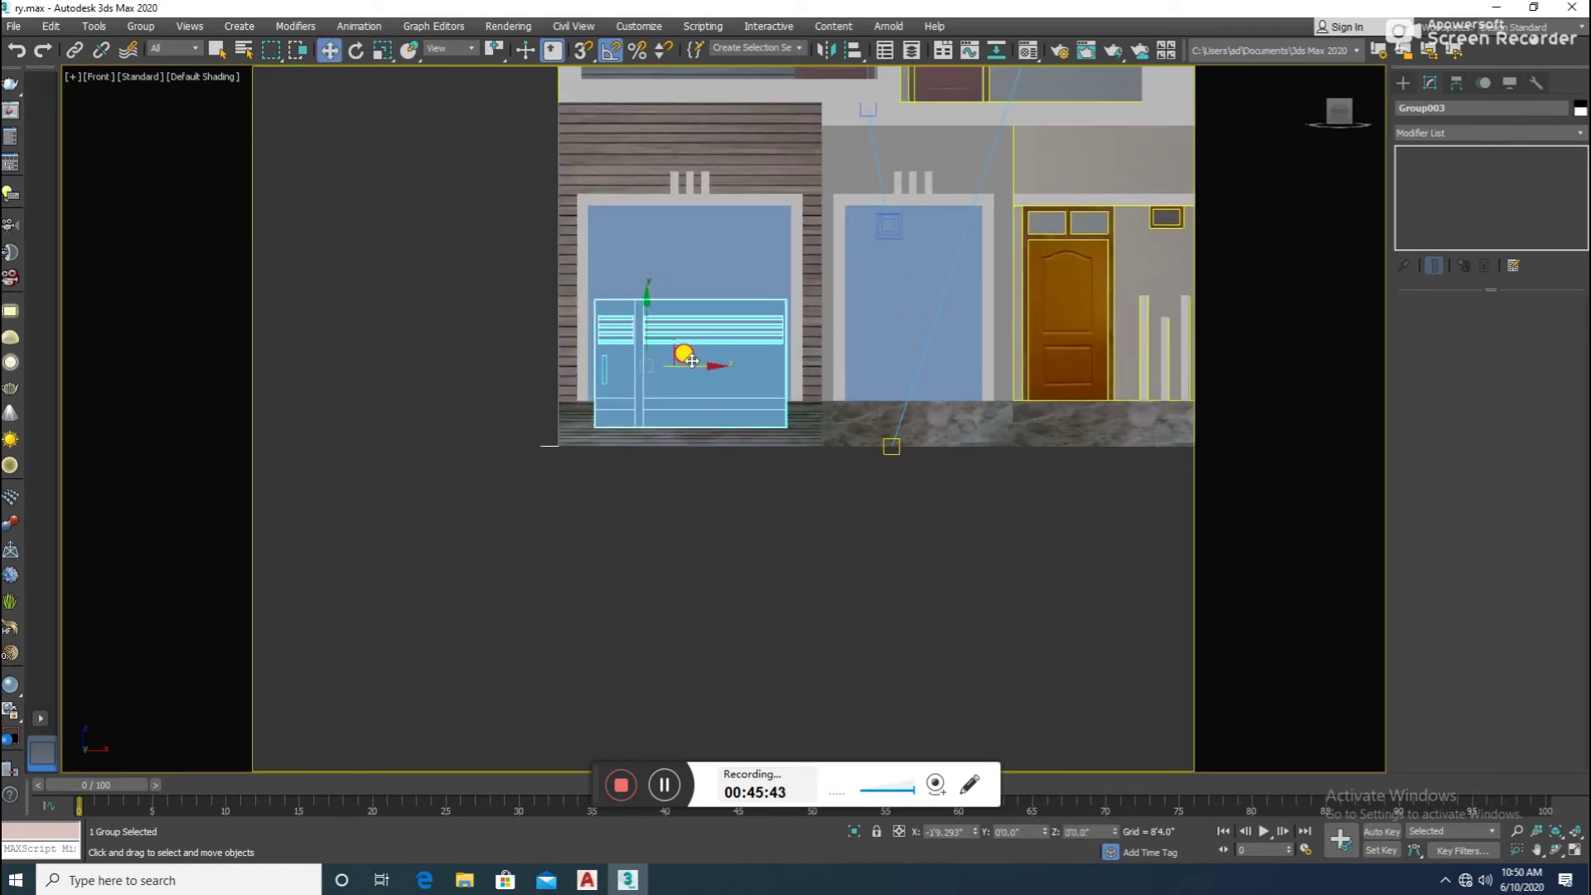
drag(647, 328, 638, 286)
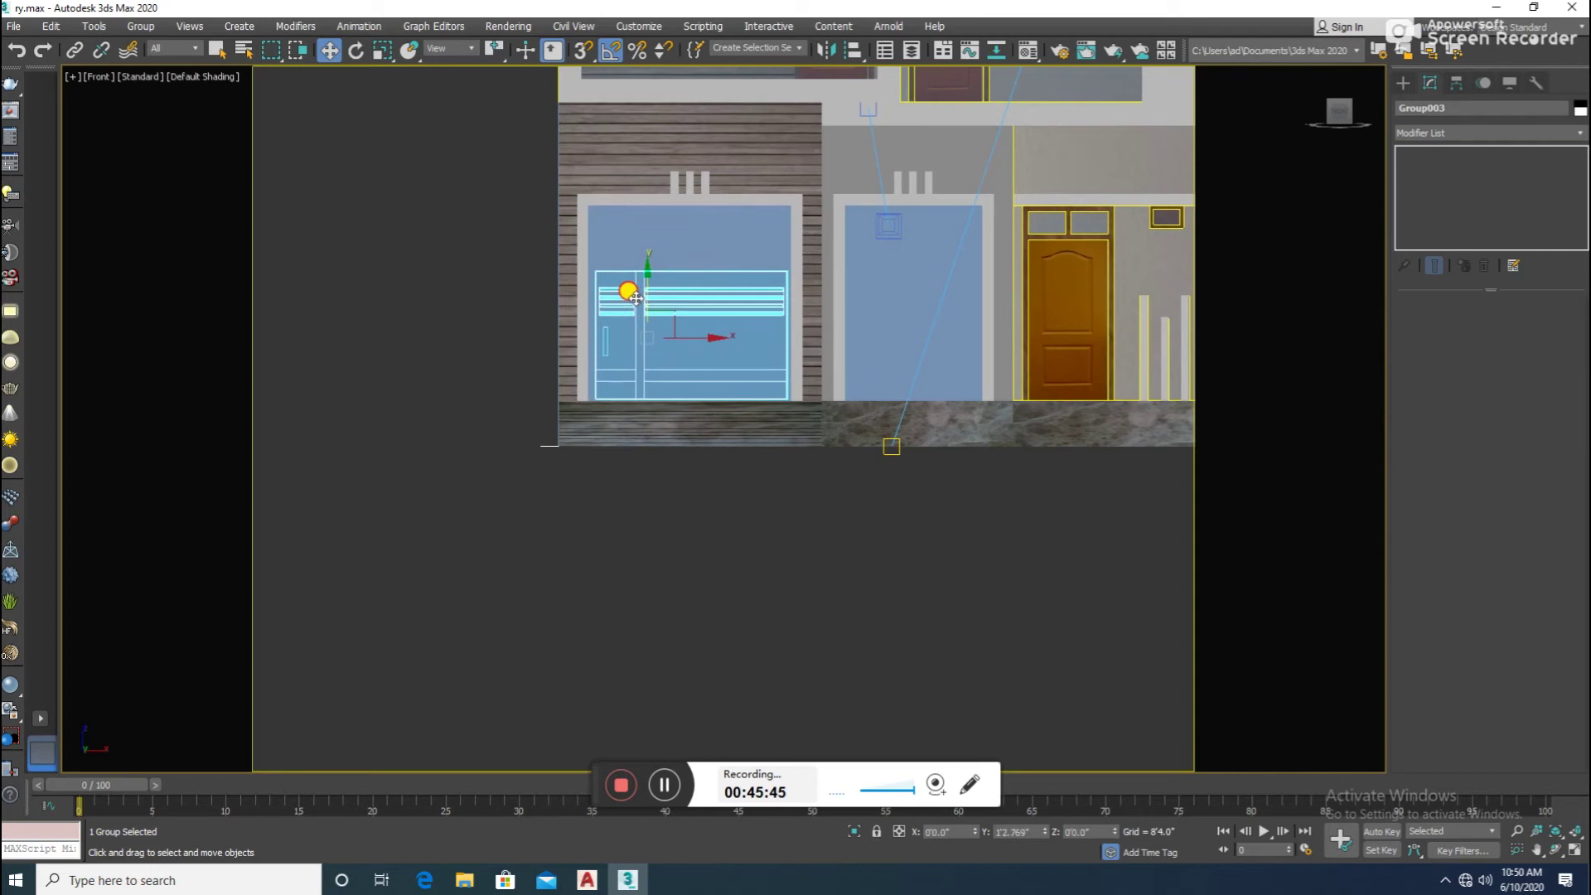
scroll(651, 337, up, 3)
key(r)
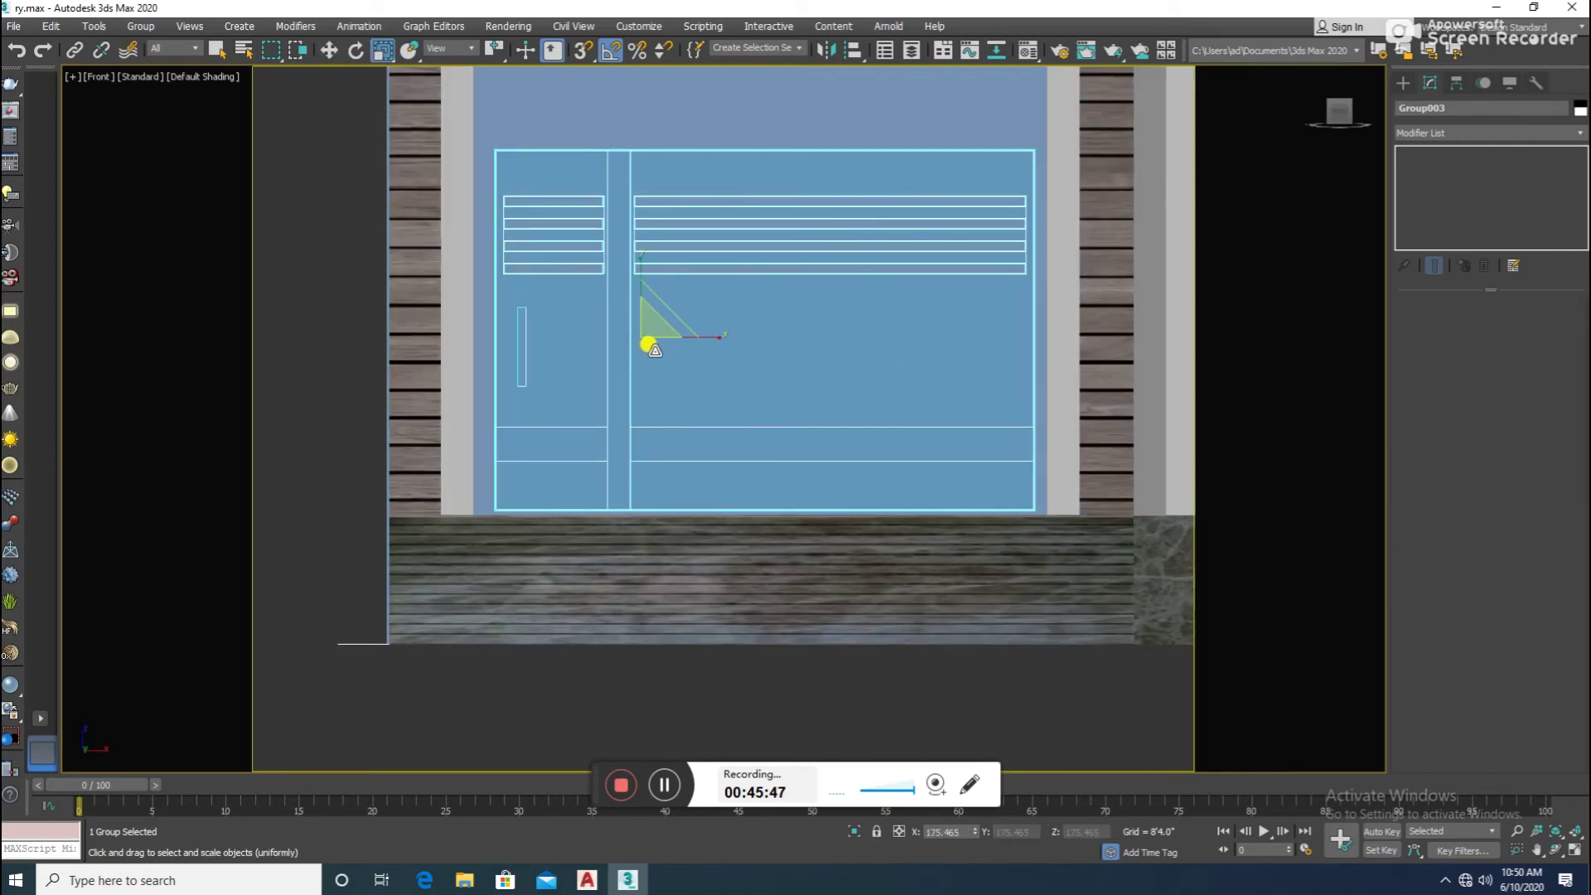
mouse_move(652, 339)
mouse_down()
mouse_move(679, 346)
mouse_move(621, 281)
mouse_up()
- Stretch the gate taller and align it within the left opening
key(w)
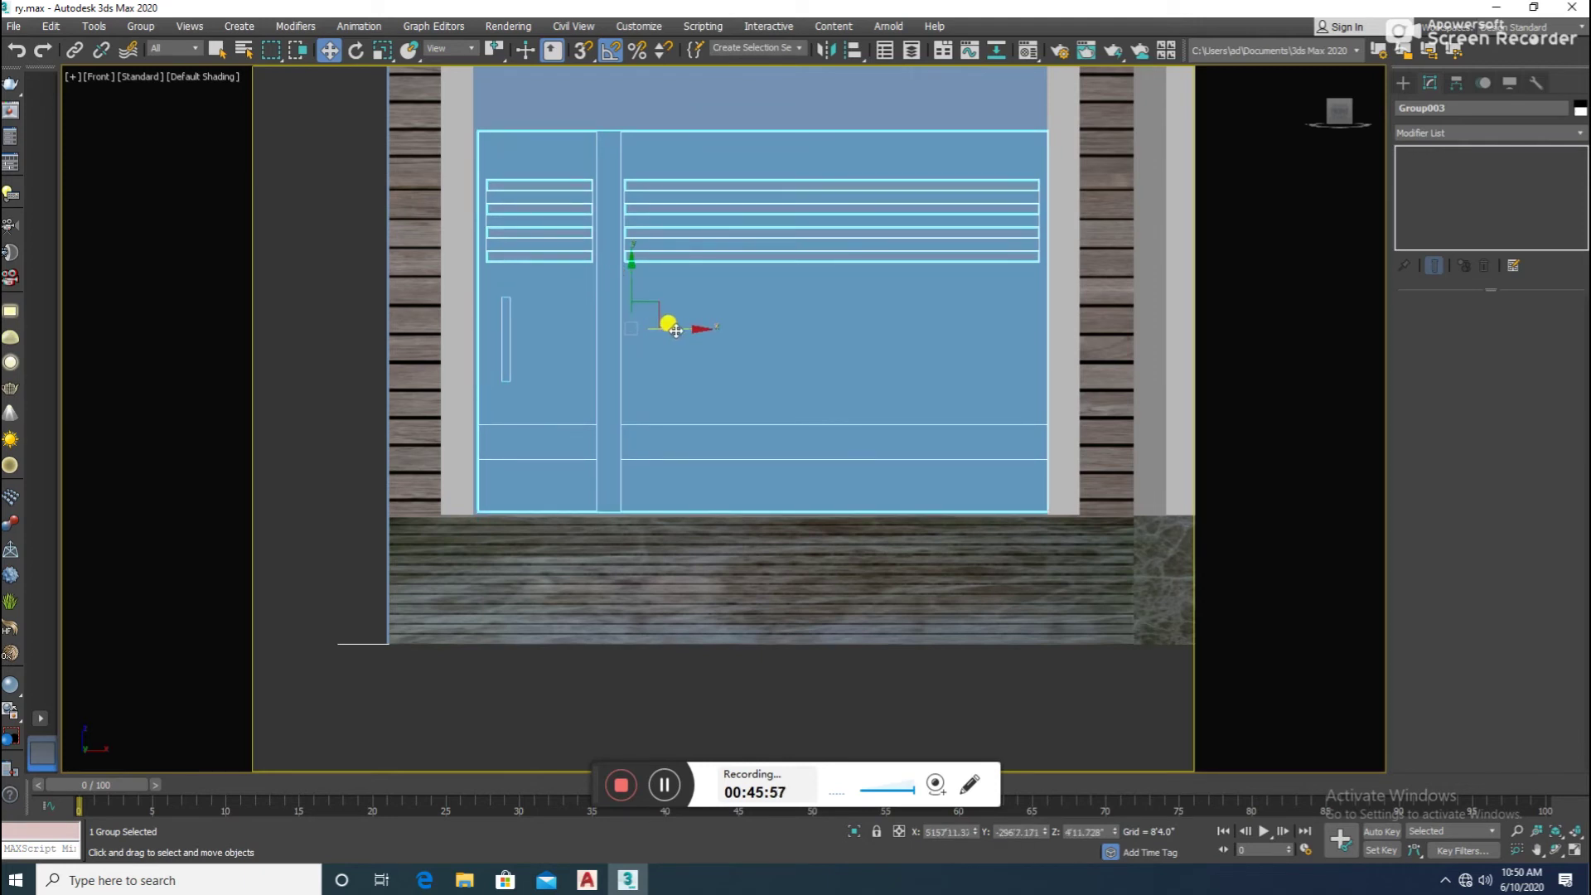
key(r)
scroll(658, 331, down, 5)
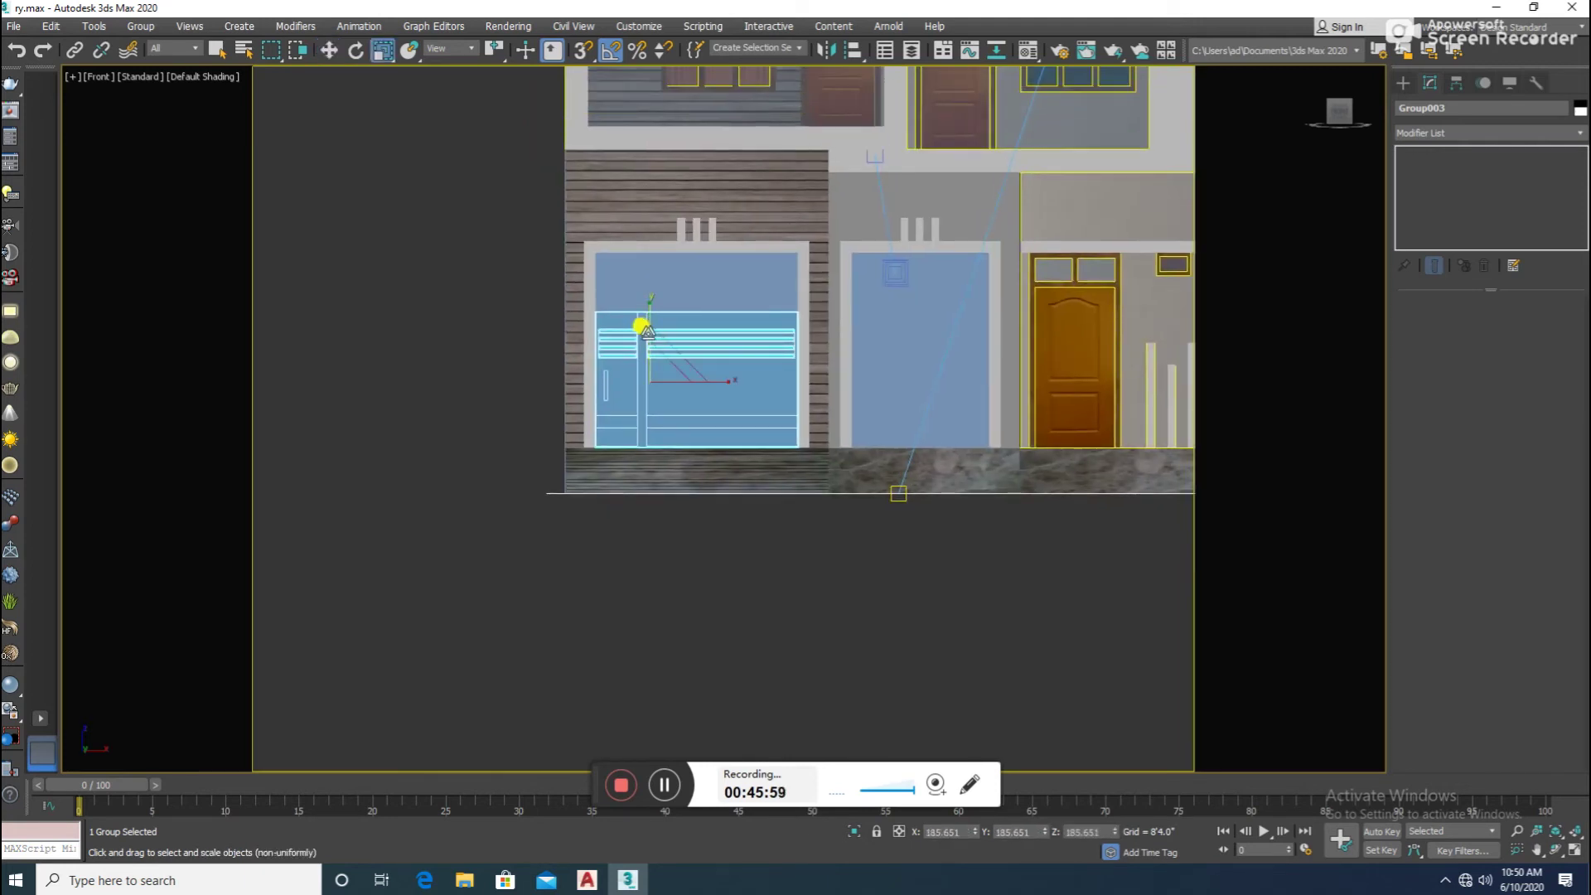
drag(644, 309, 655, 292)
key(w)
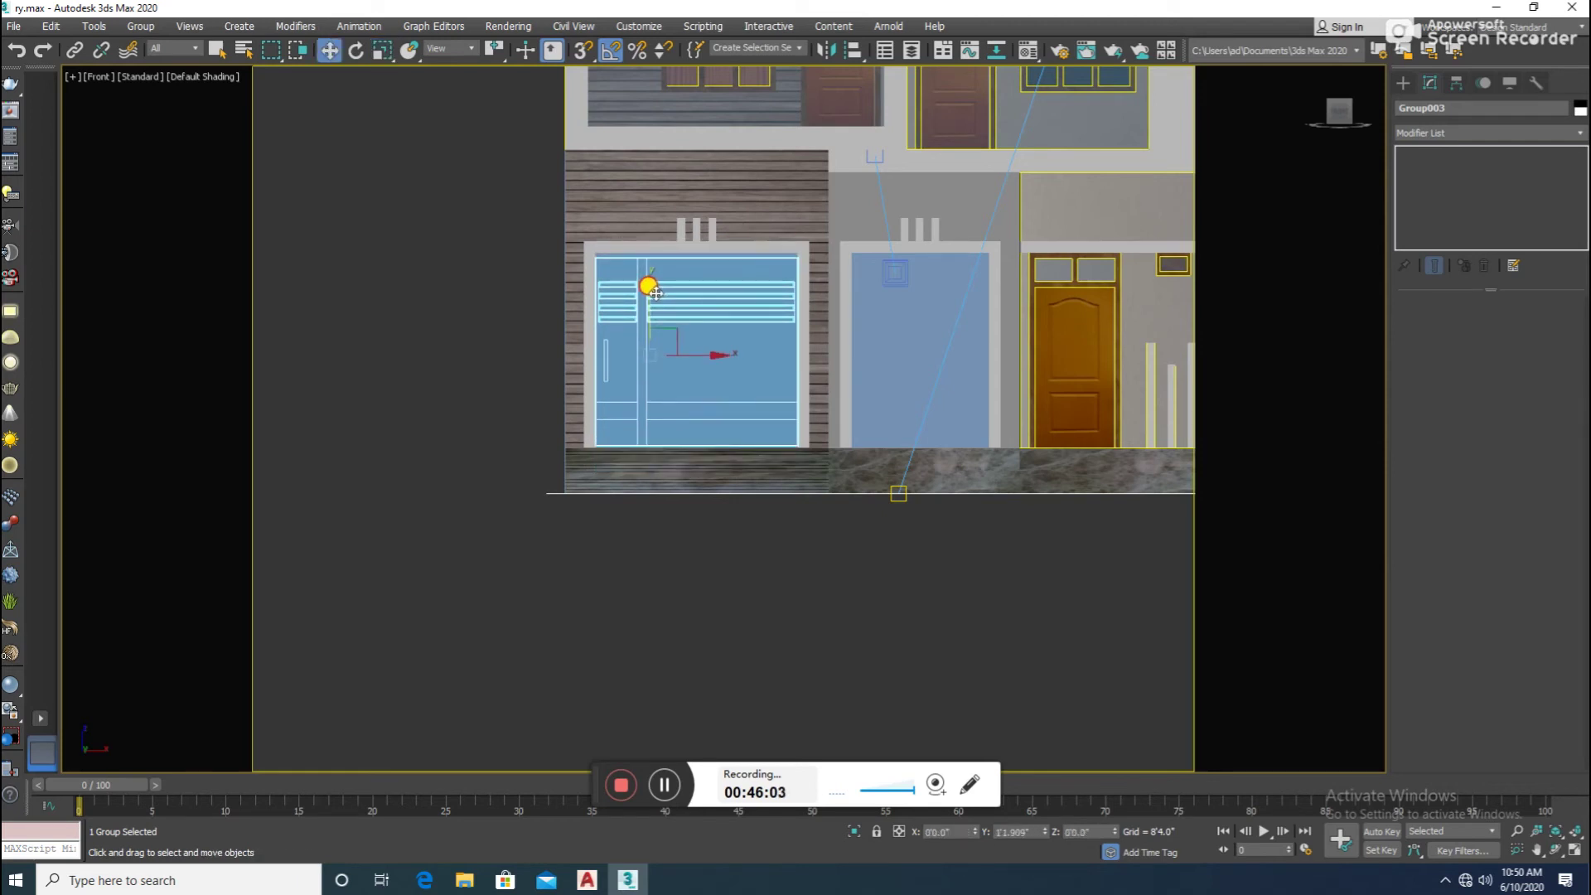
key(r)
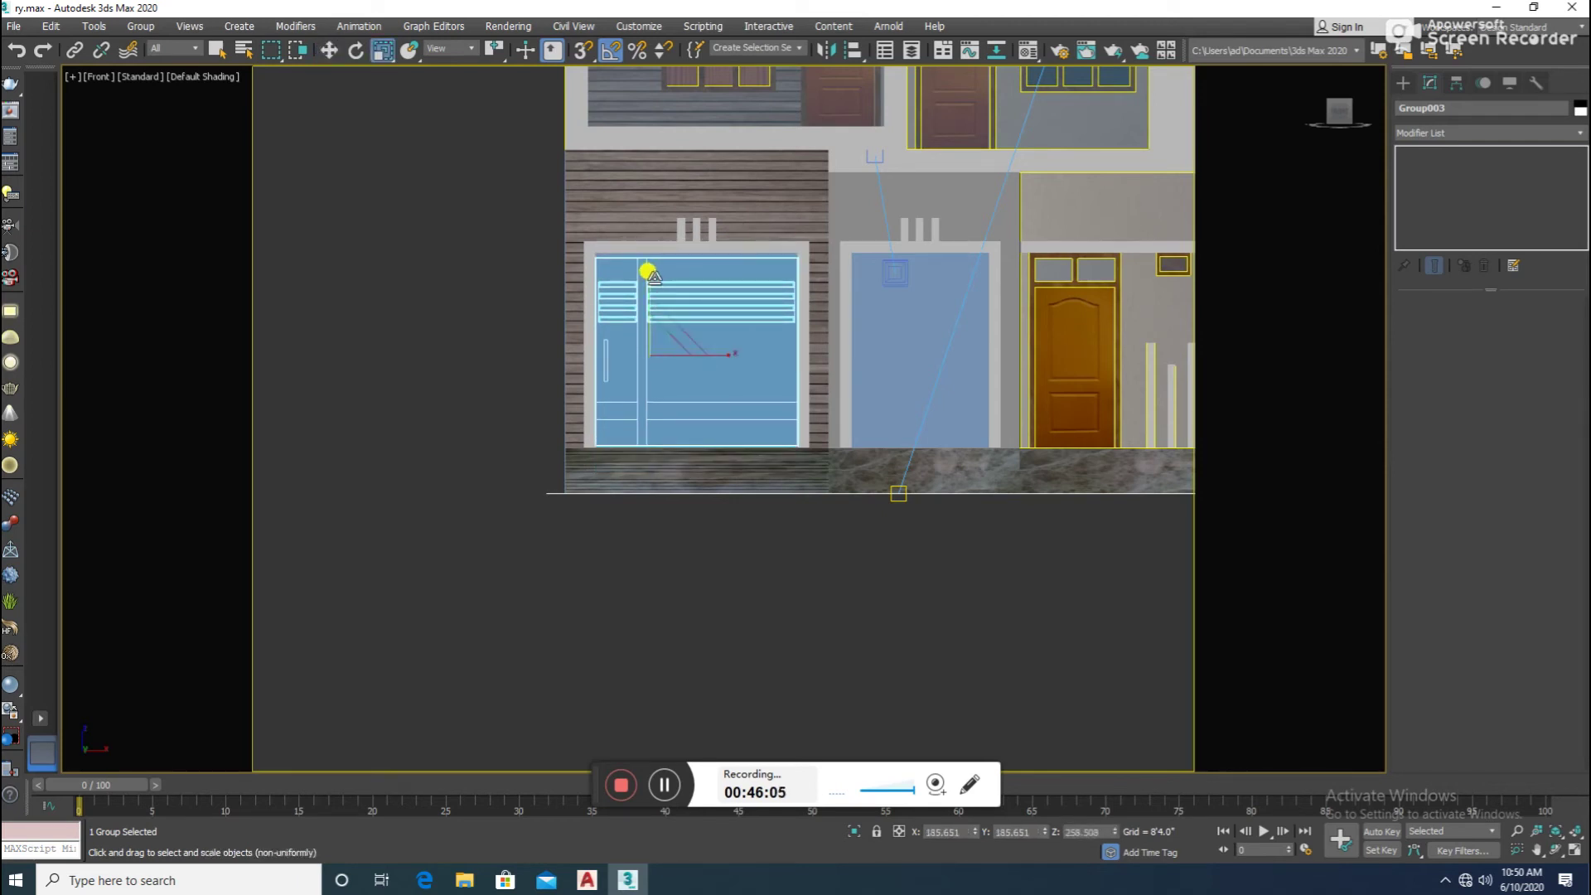
key(w)
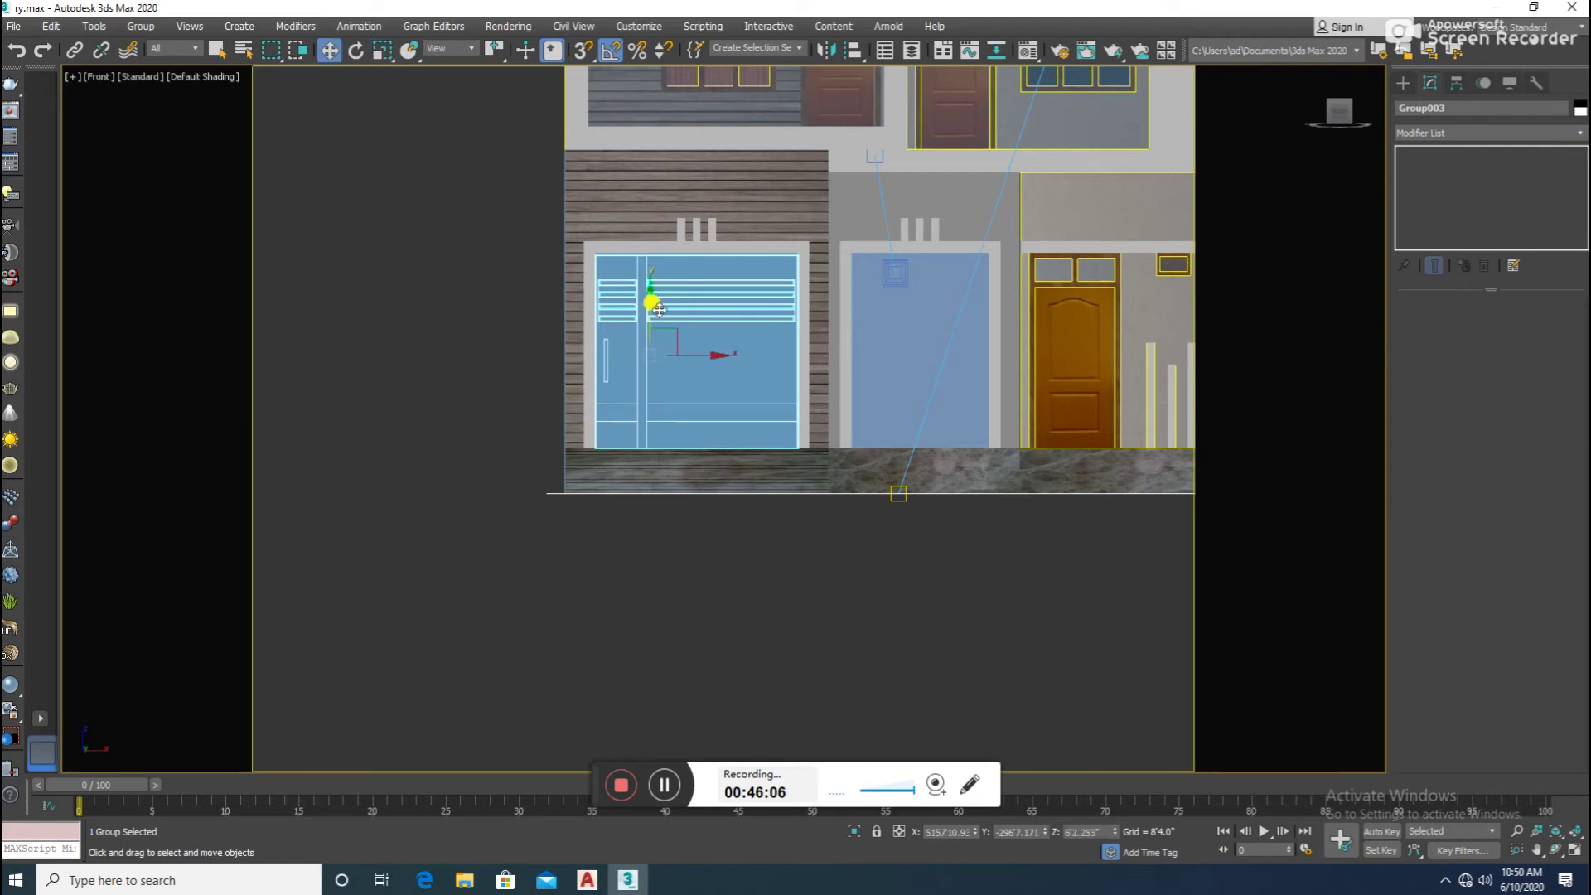
drag(655, 298, 668, 281)
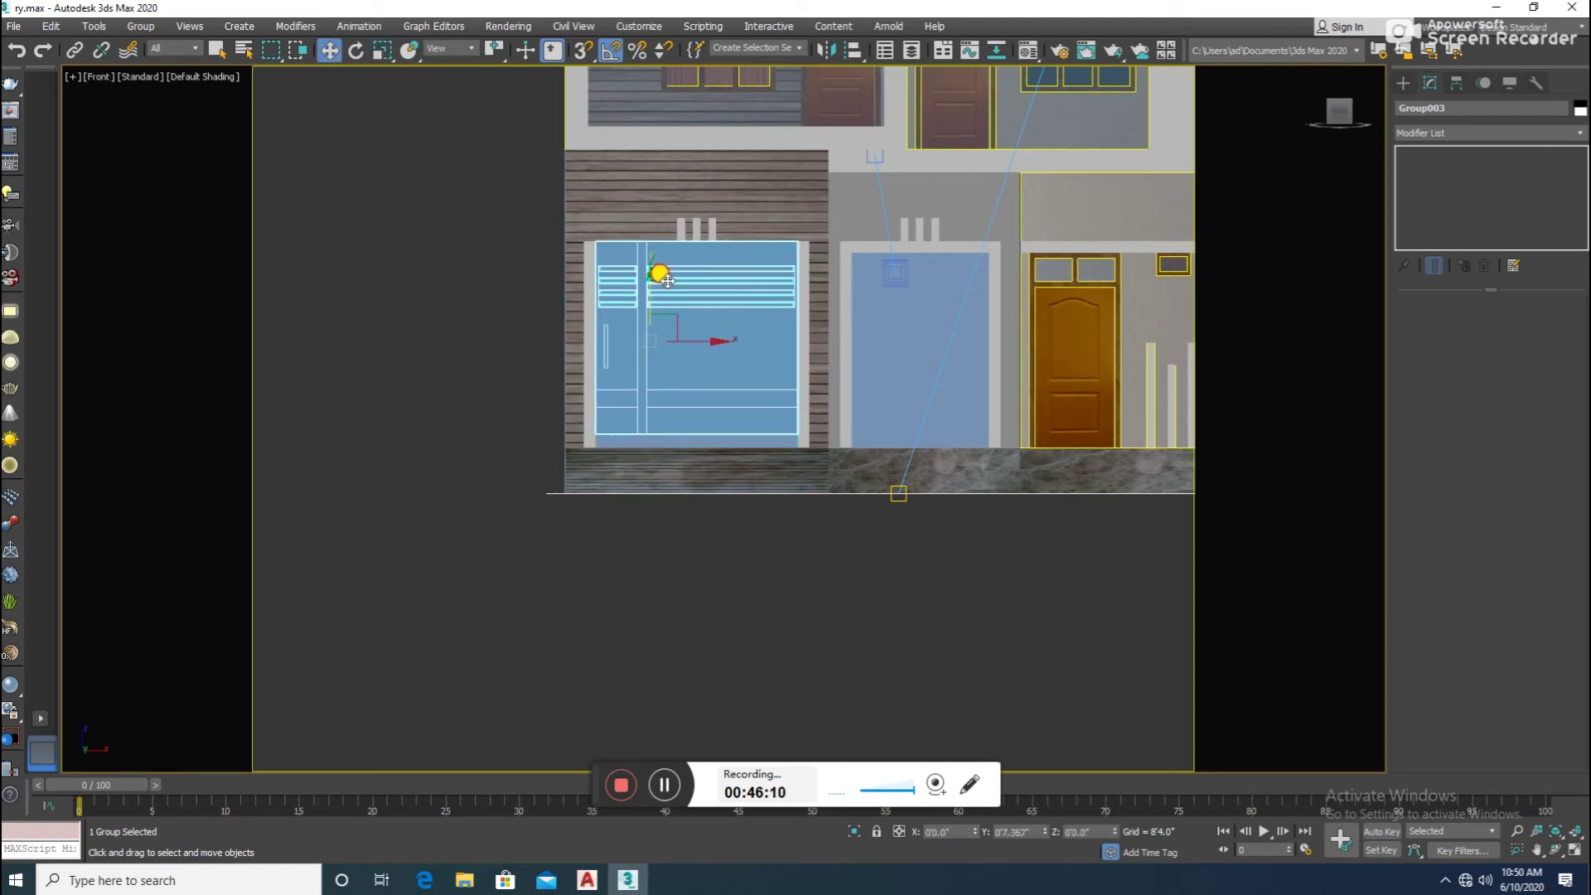
mouse_move(667, 282)
mouse_down()
mouse_move(647, 345)
mouse_move(661, 341)
mouse_up()
- Push the gate back into the opening's frame and select the 14 - Polished Aluminum material slot
scroll(652, 319, up, 5)
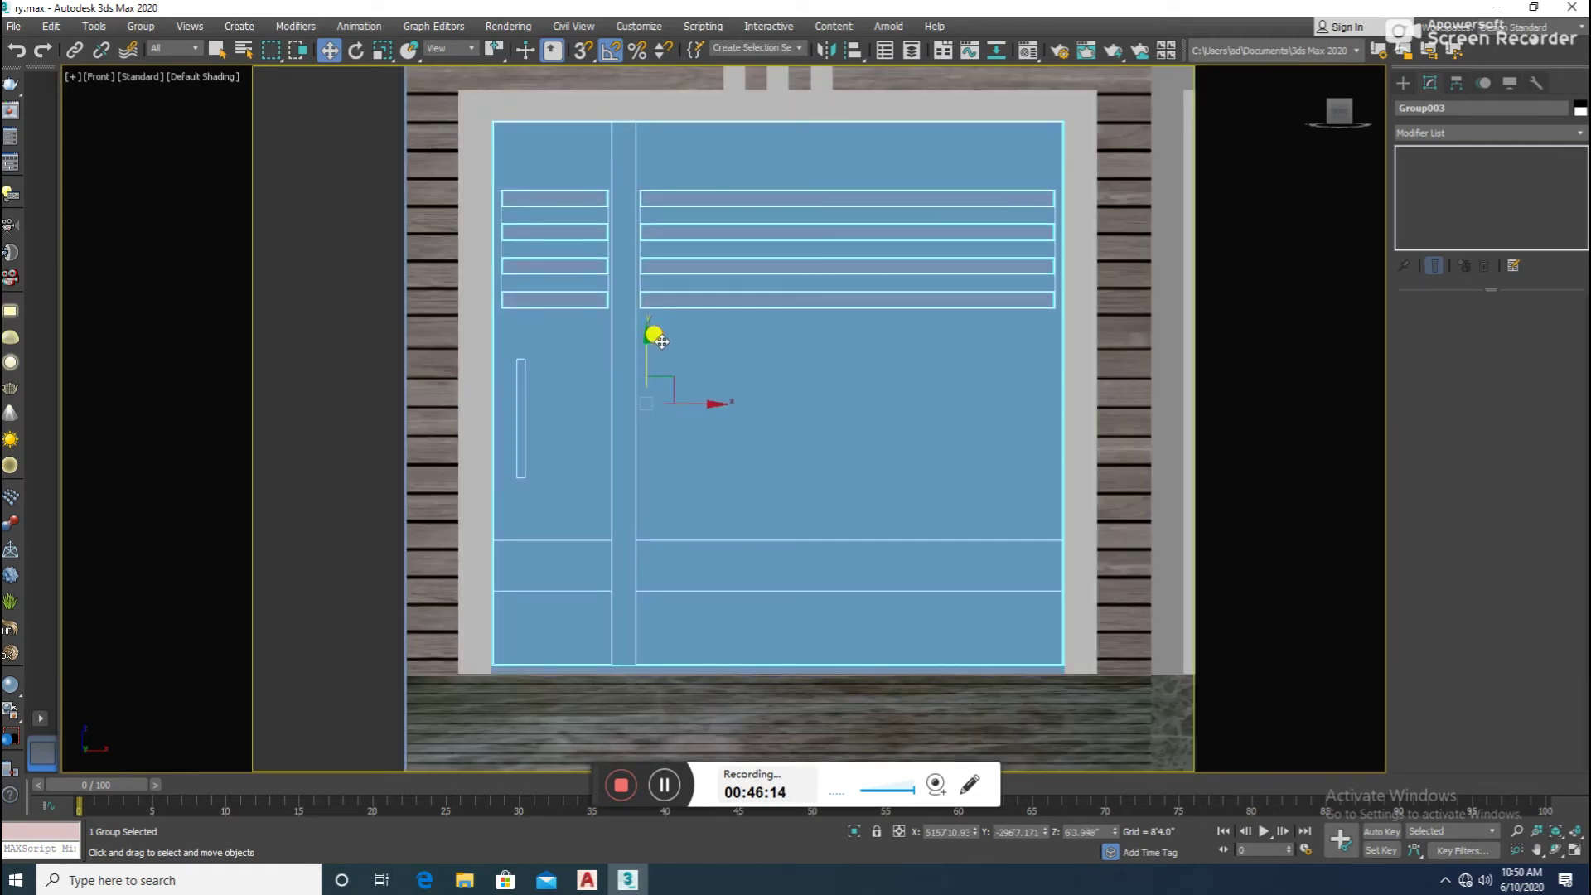
click(555, 216)
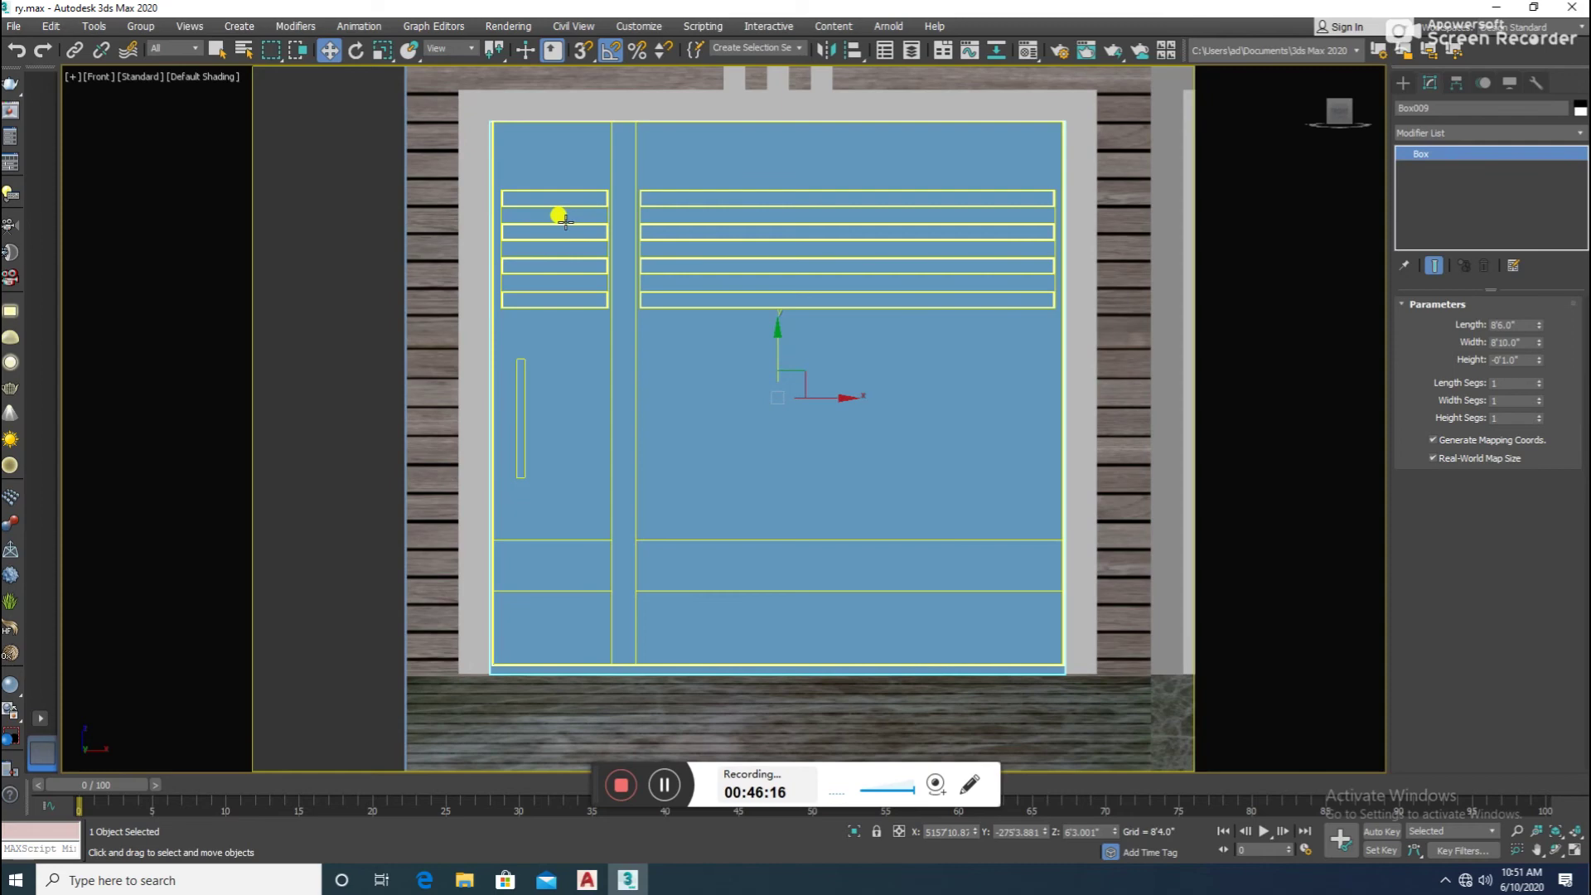
click(711, 392)
mouse_move(710, 393)
alt+middle_down()
mouse_move(729, 434)
mouse_move(748, 394)
alt+middle_up()
mouse_move(748, 394)
mouse_down()
mouse_move(767, 363)
mouse_move(1144, 234)
mouse_move(1129, 221)
mouse_move(1137, 243)
mouse_up()
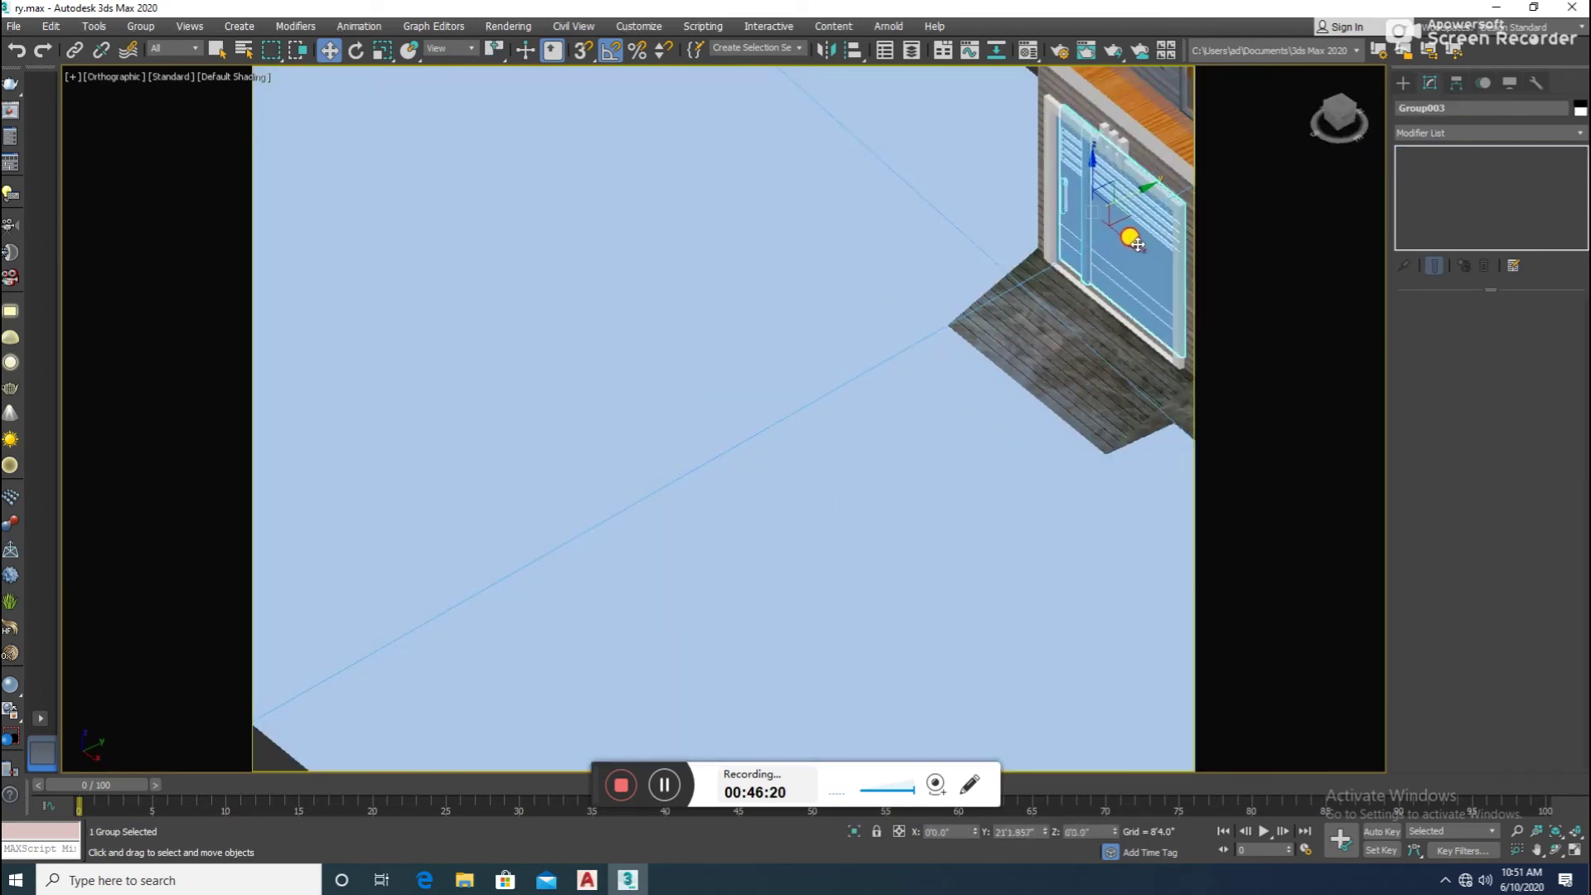
scroll(1136, 244, down, 5)
middle_drag(1144, 262, 817, 355)
key(m)
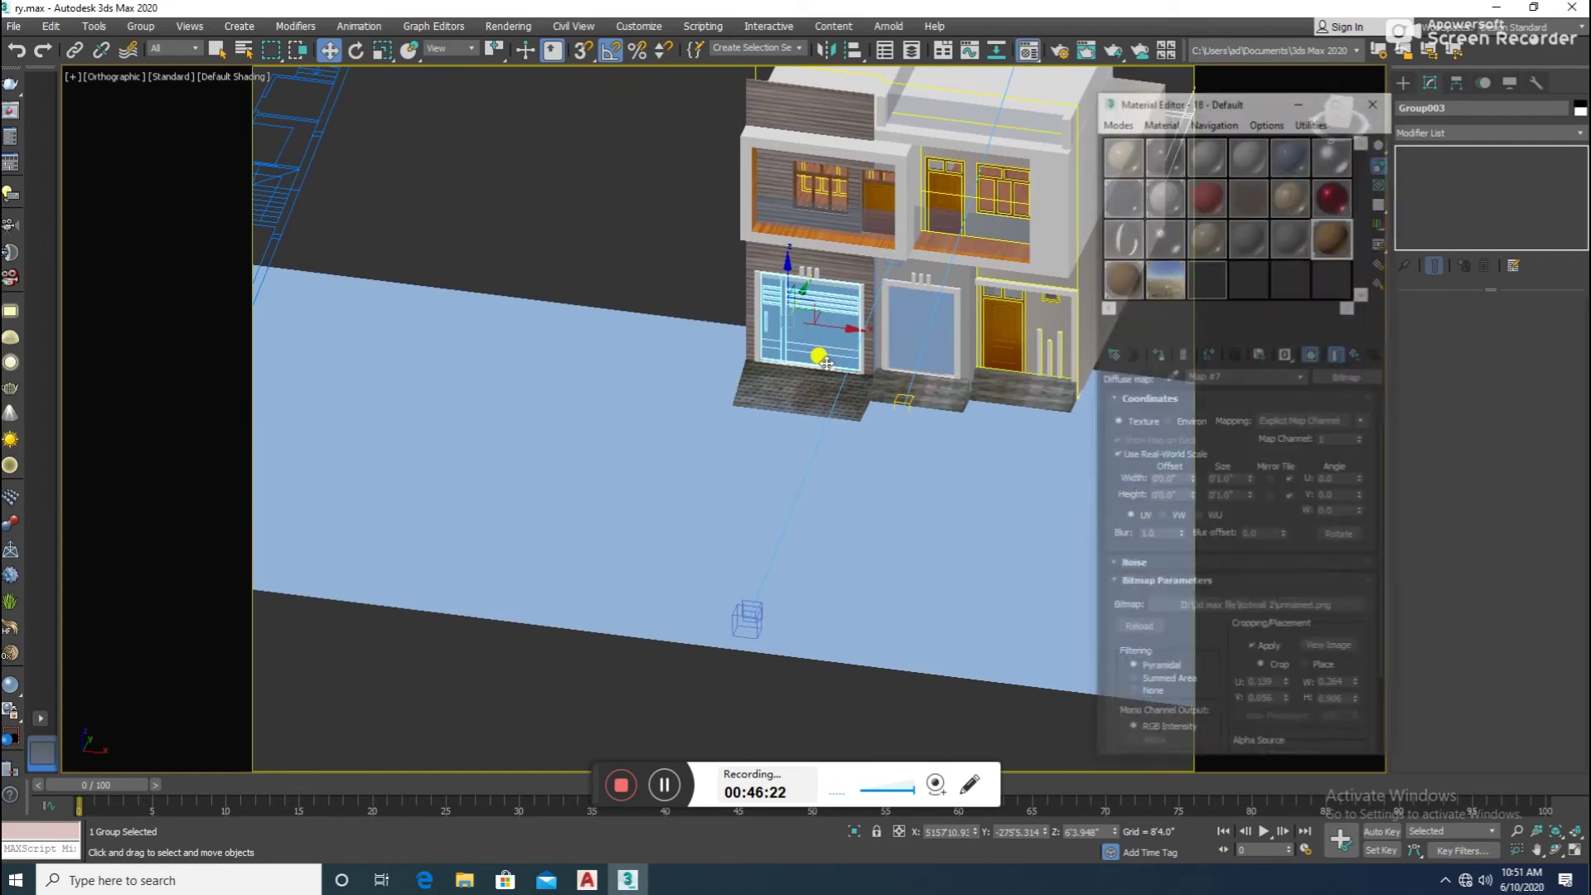
click(1145, 222)
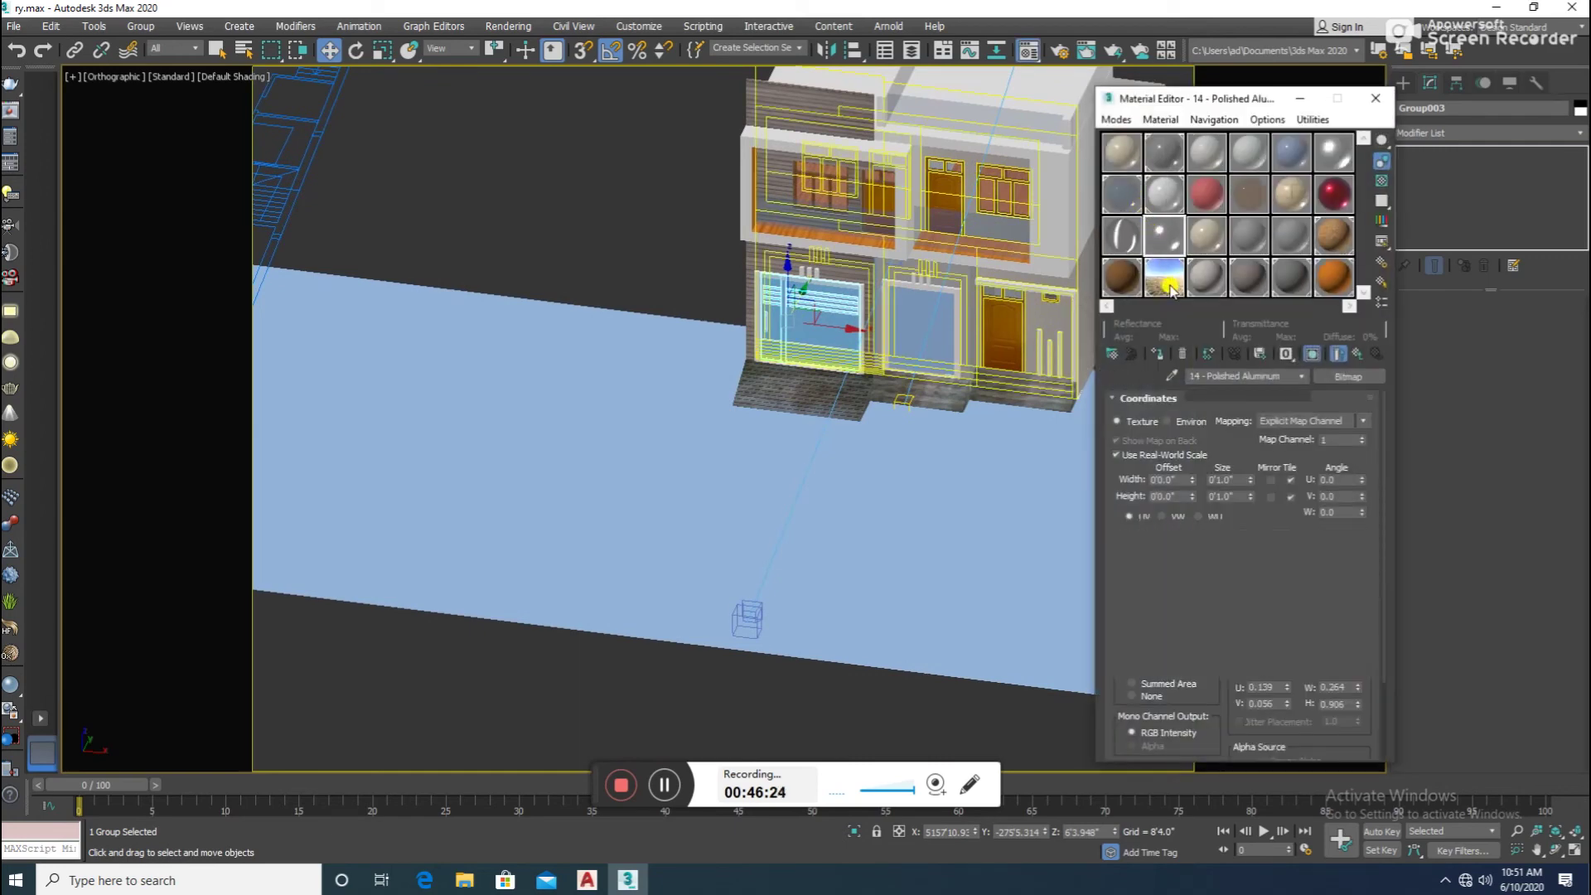
- Apply 14 - Polished Aluminum to the gate group and clear the selection
click(1163, 355)
click(632, 249)
scroll(838, 334, up, 5)
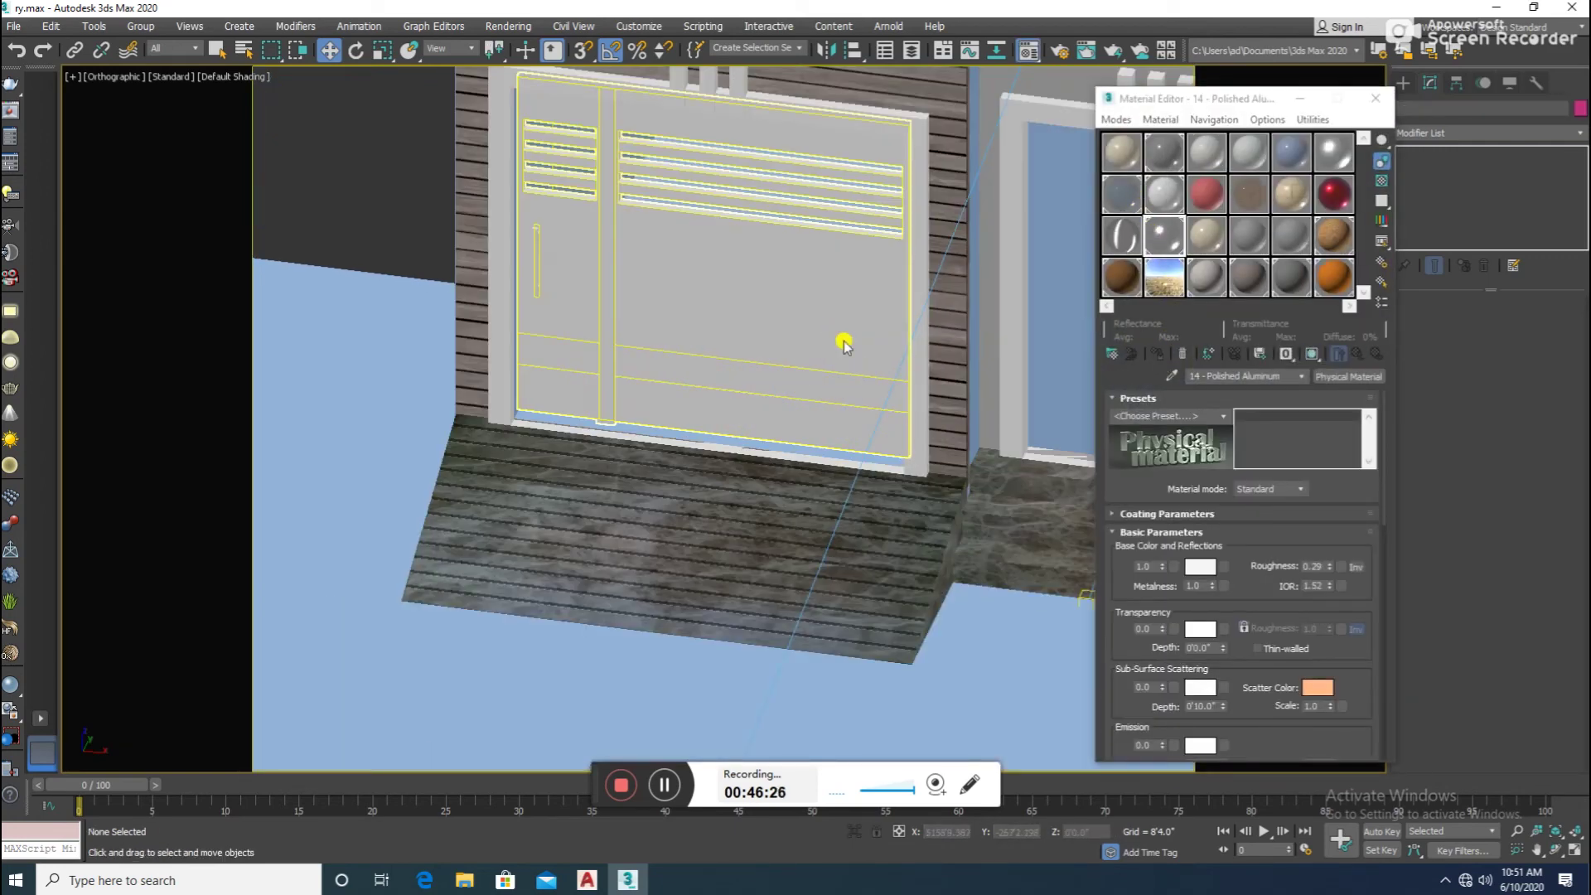
scroll(845, 356, down, 5)
scroll(851, 358, up, 2)
scroll(820, 344, up, 3)
- Select the blue middle panel Box015 and isolate it, framed in the front view
click(820, 341)
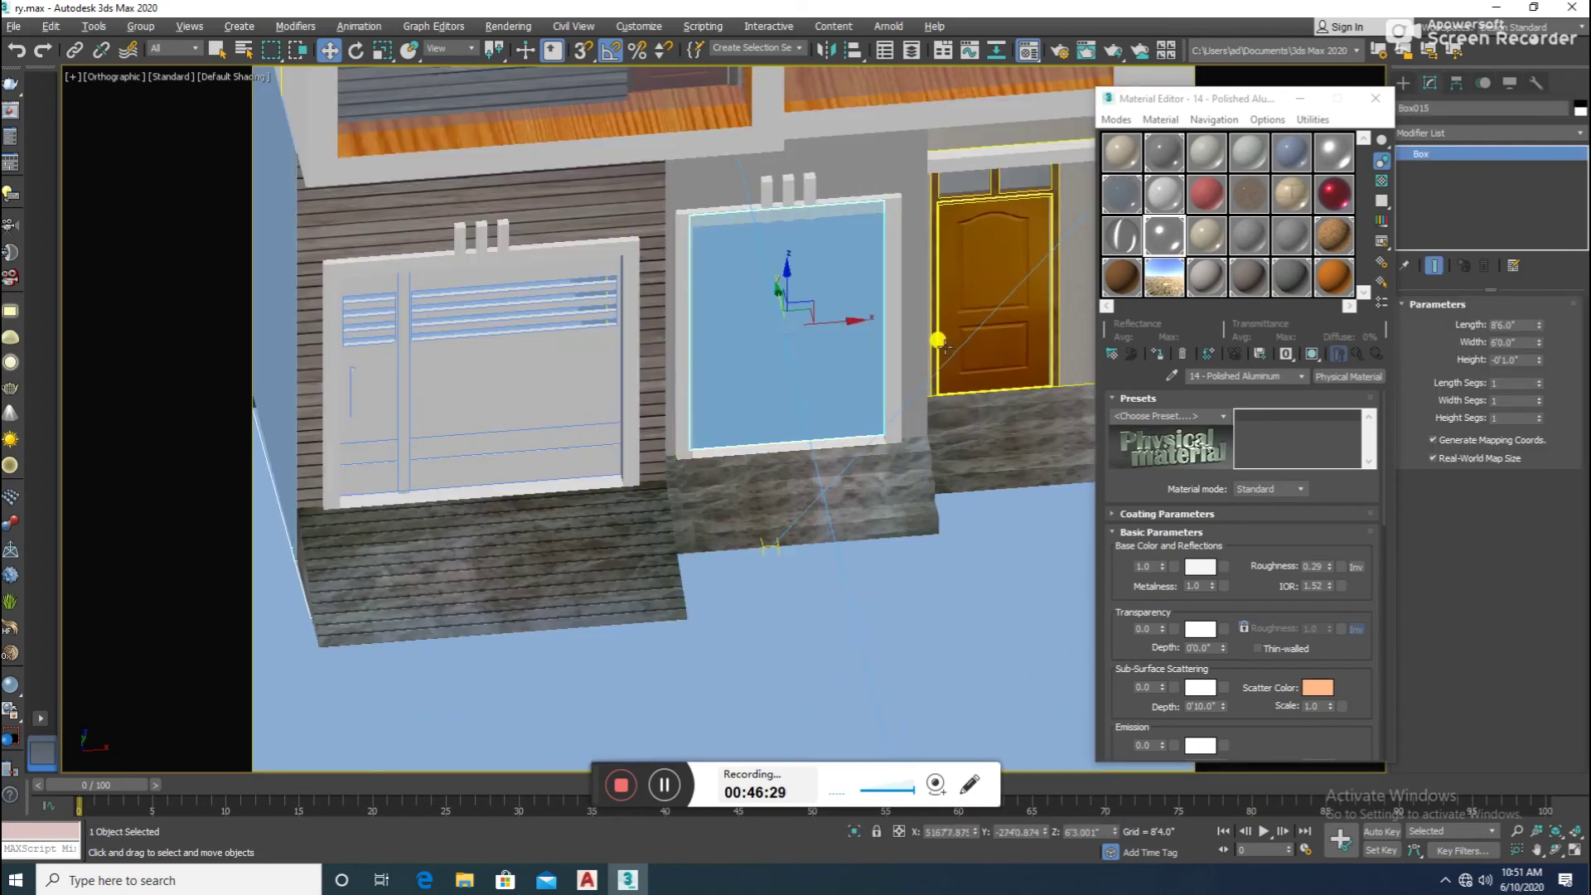
alt+middle_drag(959, 351, 801, 325)
alt+middle_drag(740, 400, 738, 356)
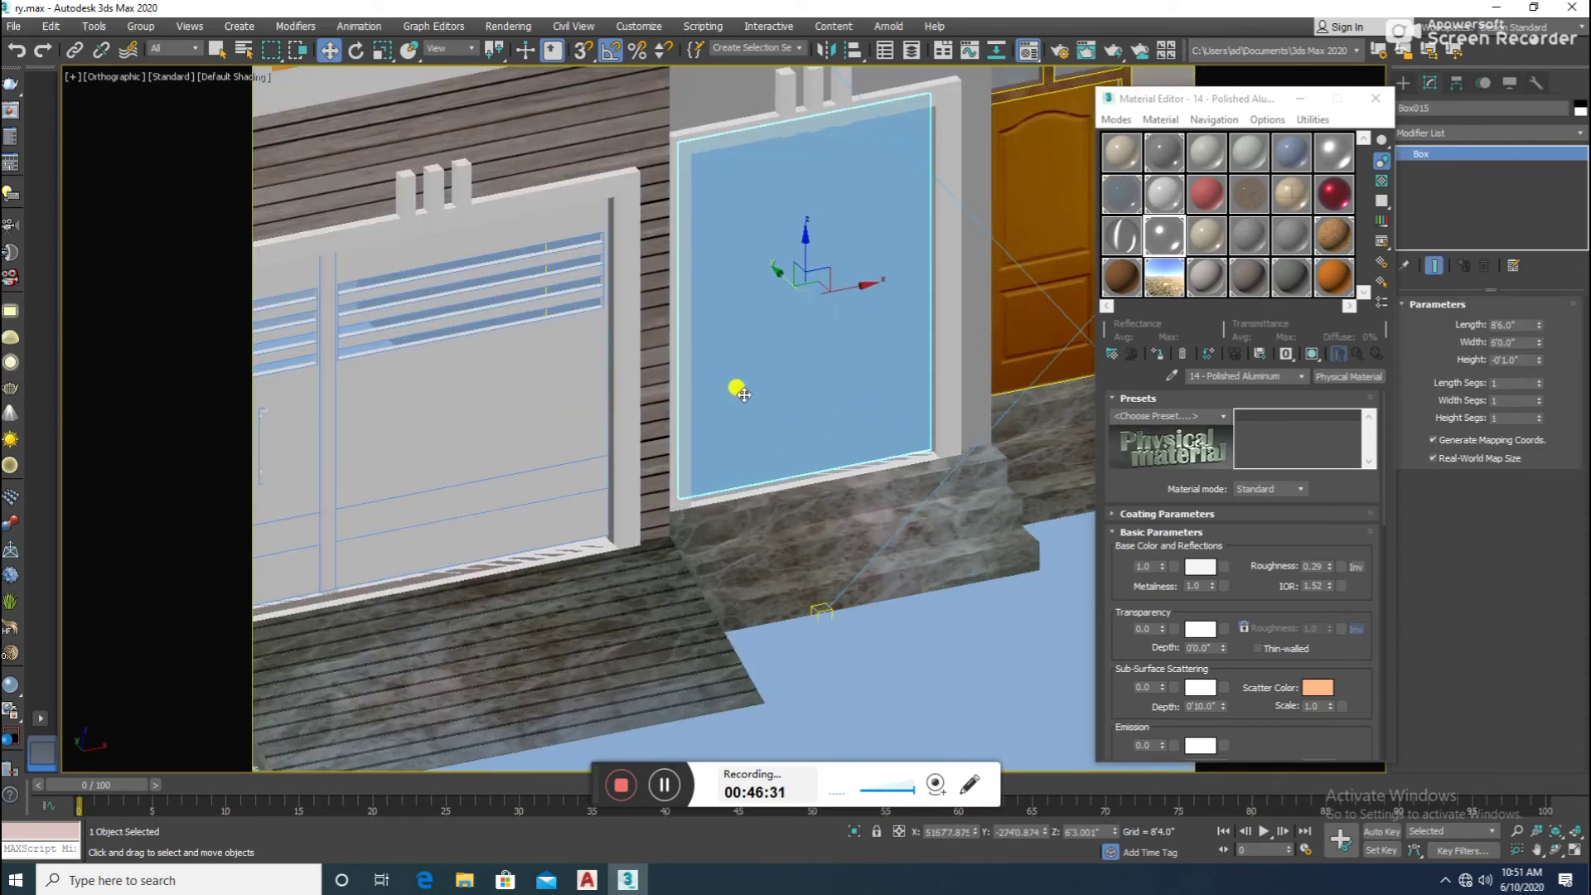
scroll(674, 370, down, 3)
scroll(681, 381, up, 1)
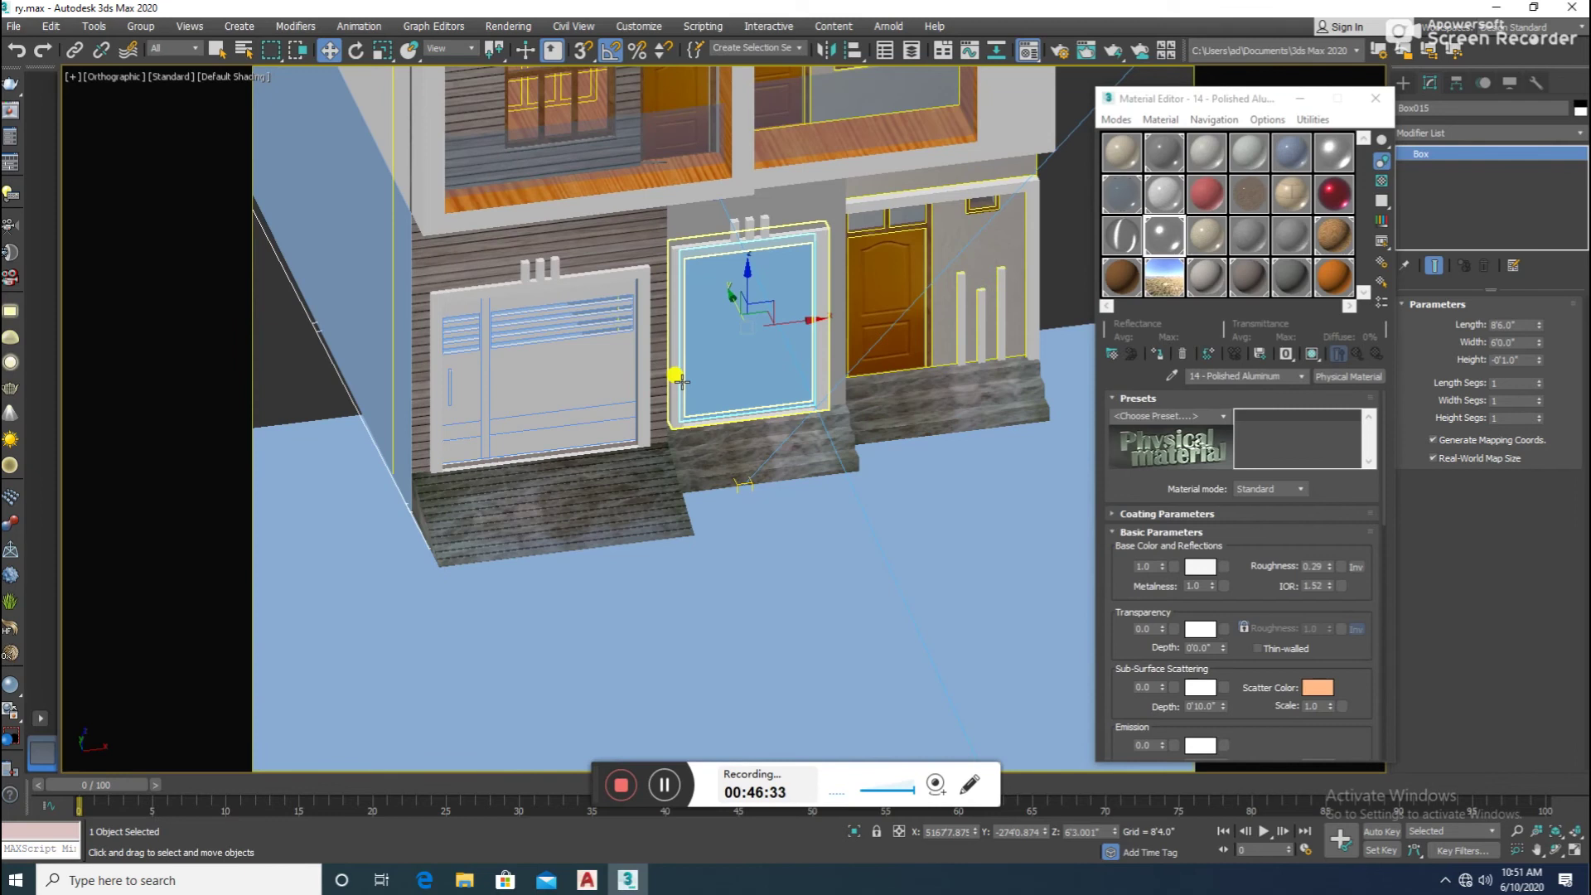
key(c)
click(391, 414)
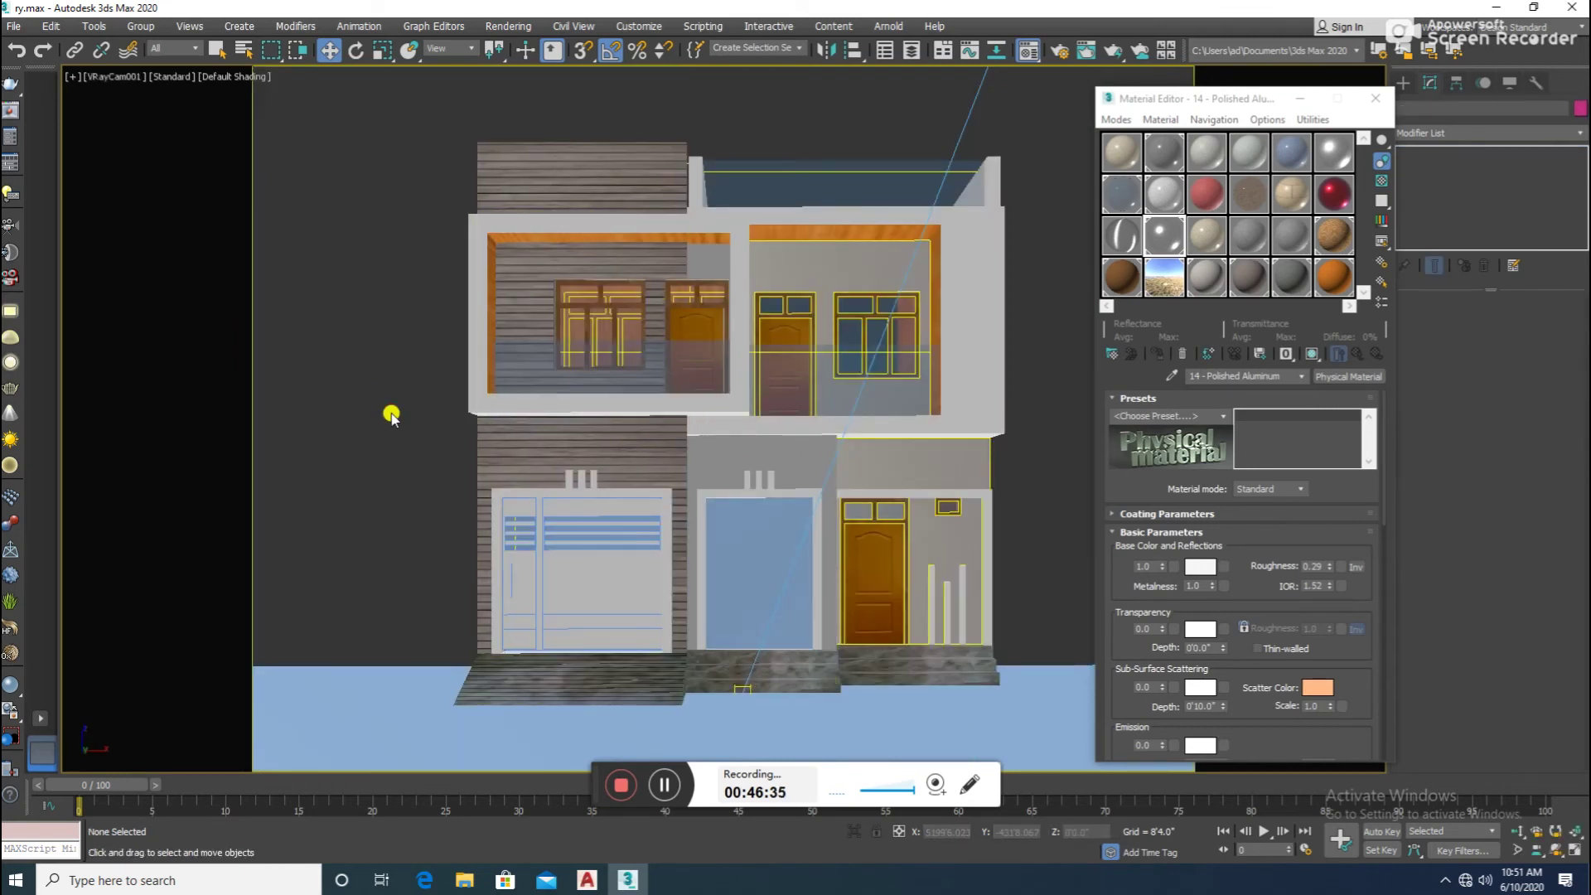
click(759, 537)
key(alt+q)
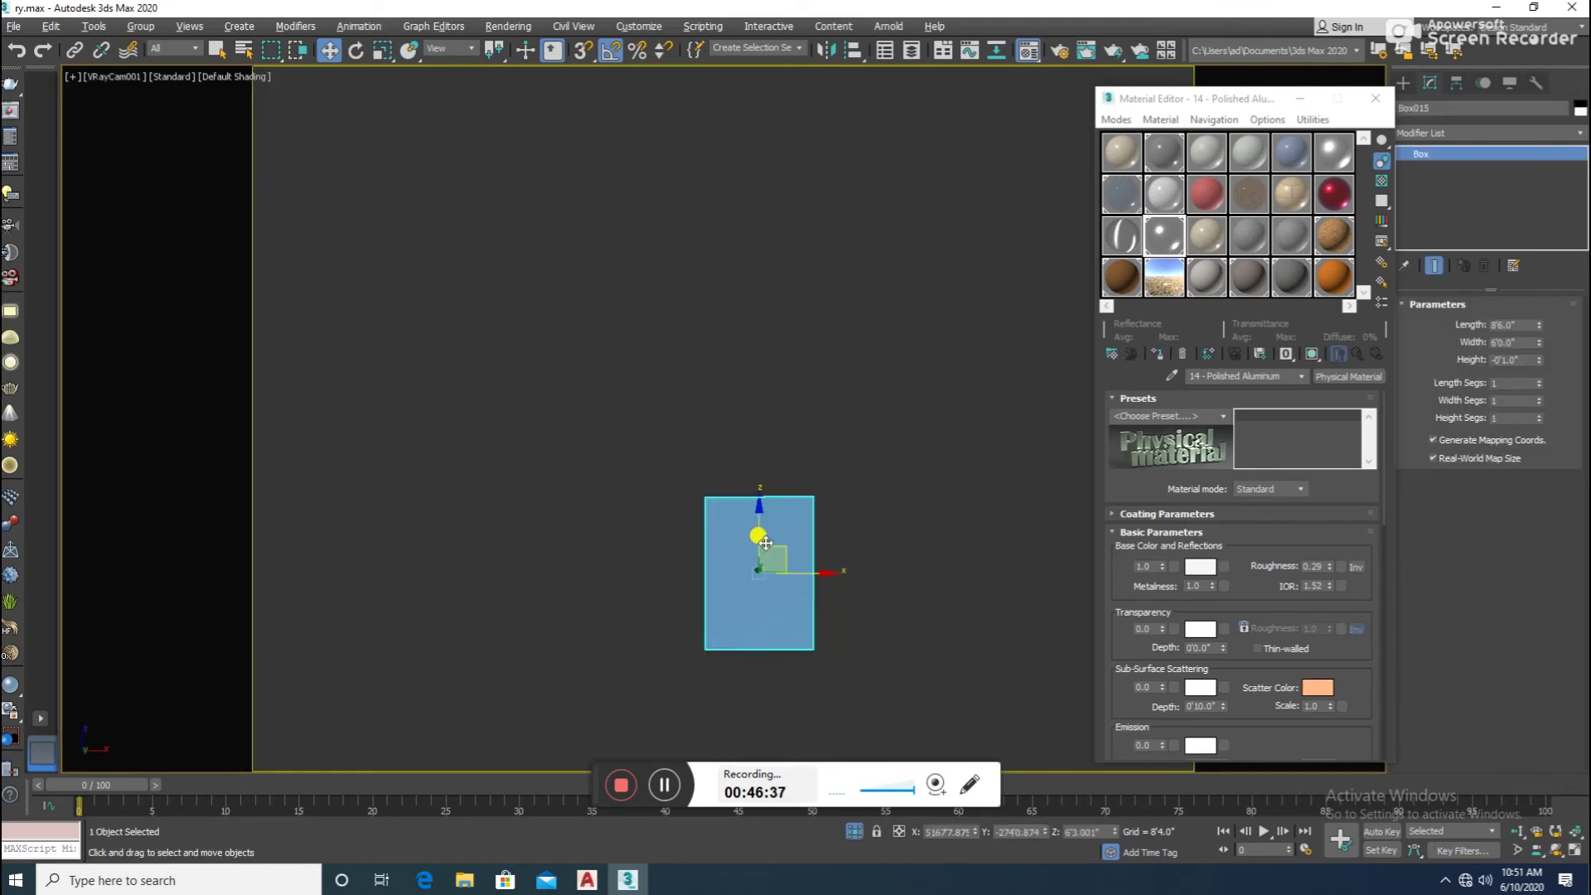
key(f)
key(z)
- Convert Box015 to Editable Poly and connect its side edge ring with evenly spaced horizontal edges
right_click(763, 408)
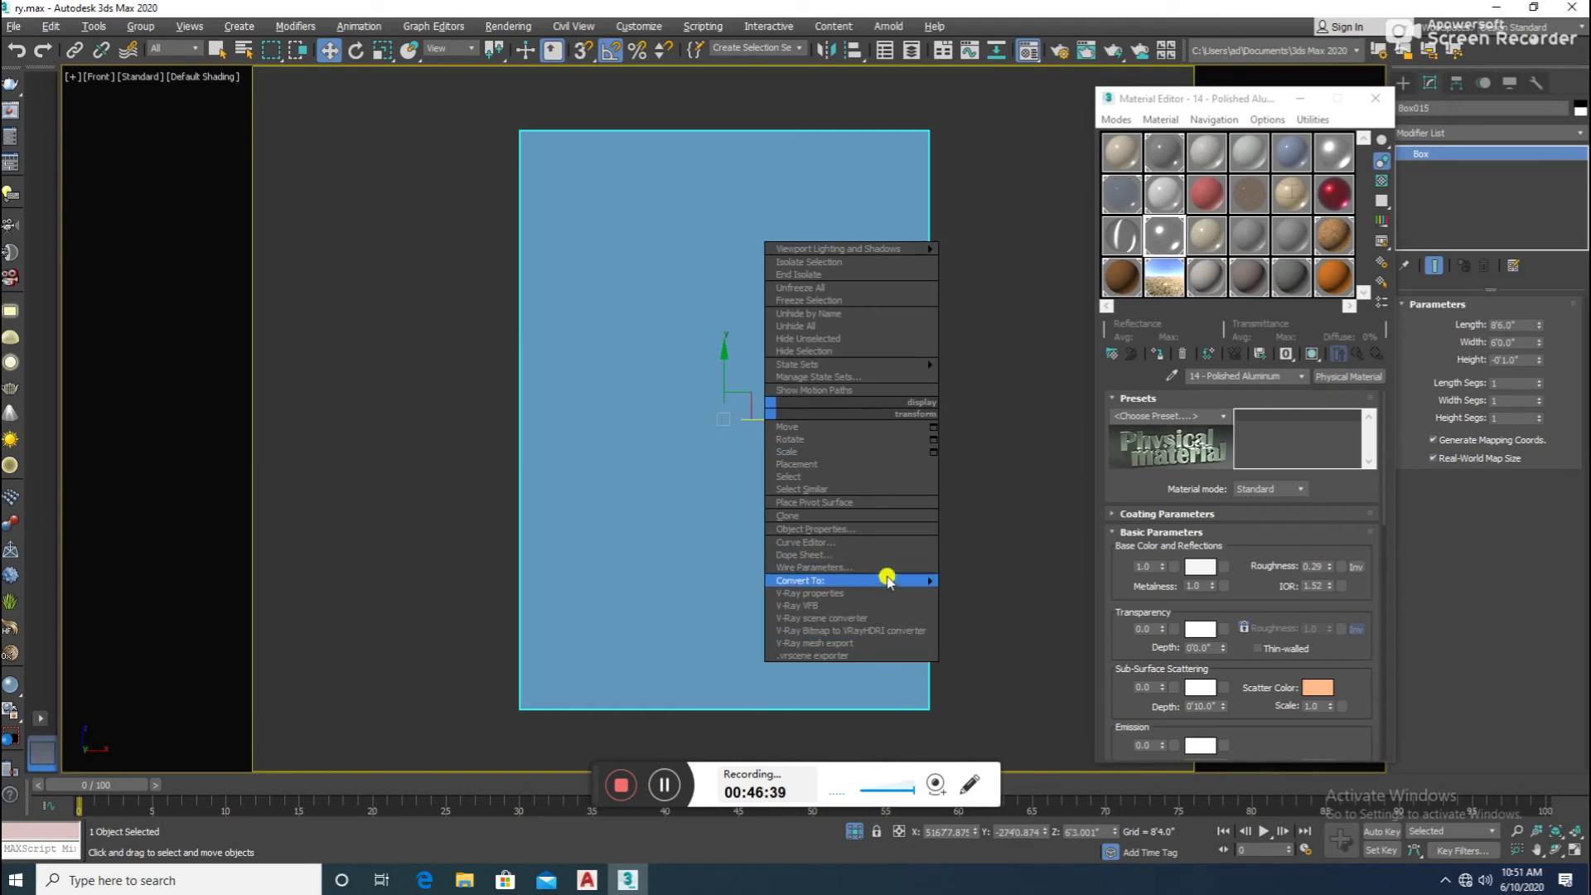
mouse_move(845, 580)
click(1048, 593)
click(1464, 323)
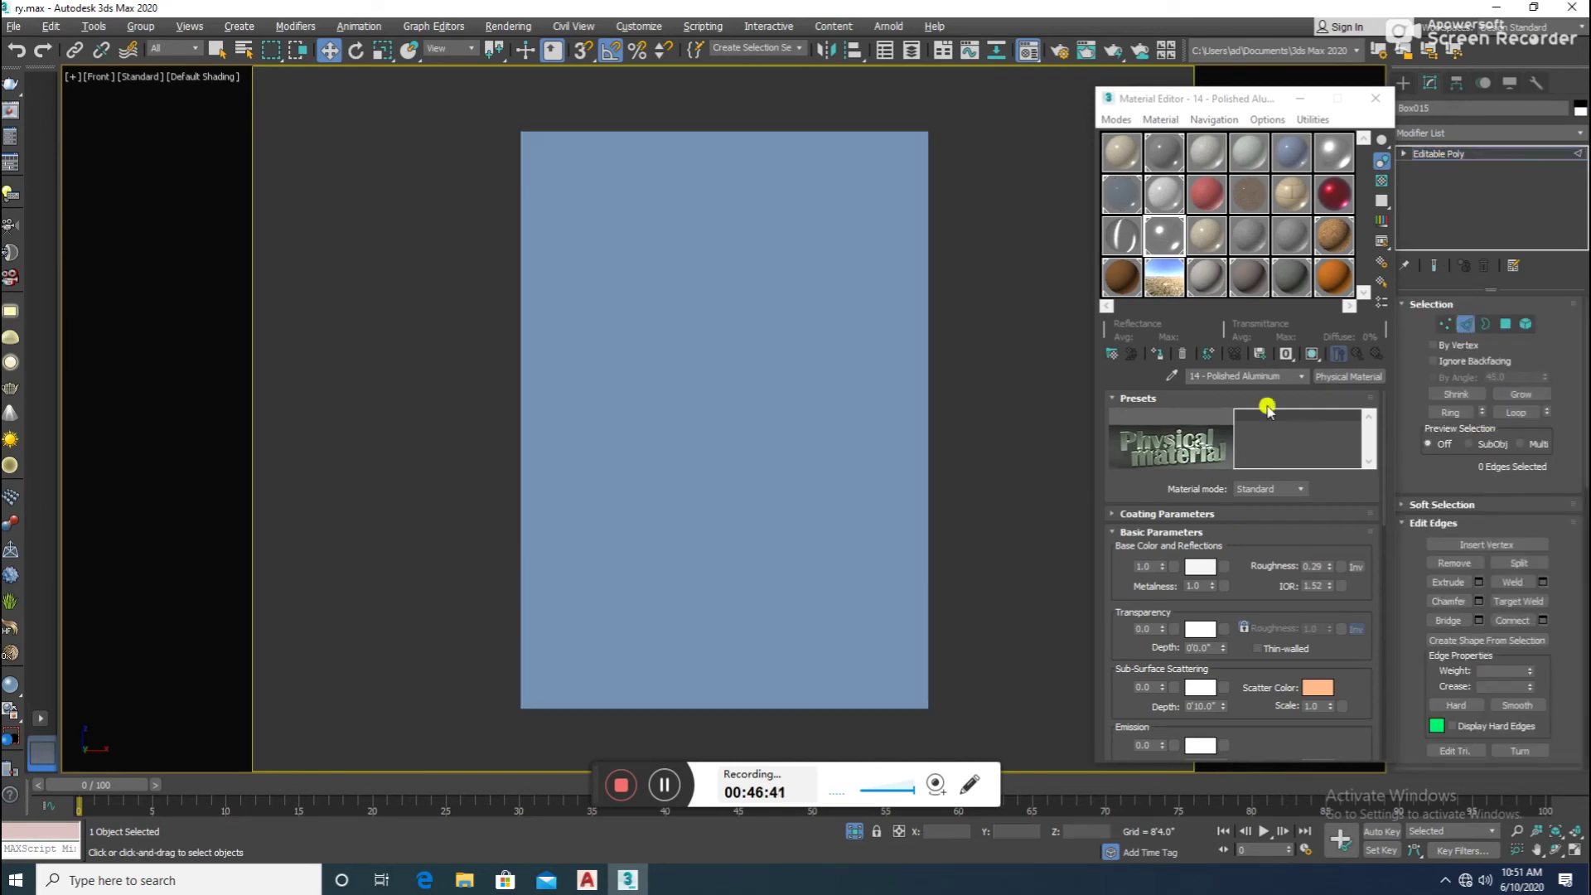
click(927, 398)
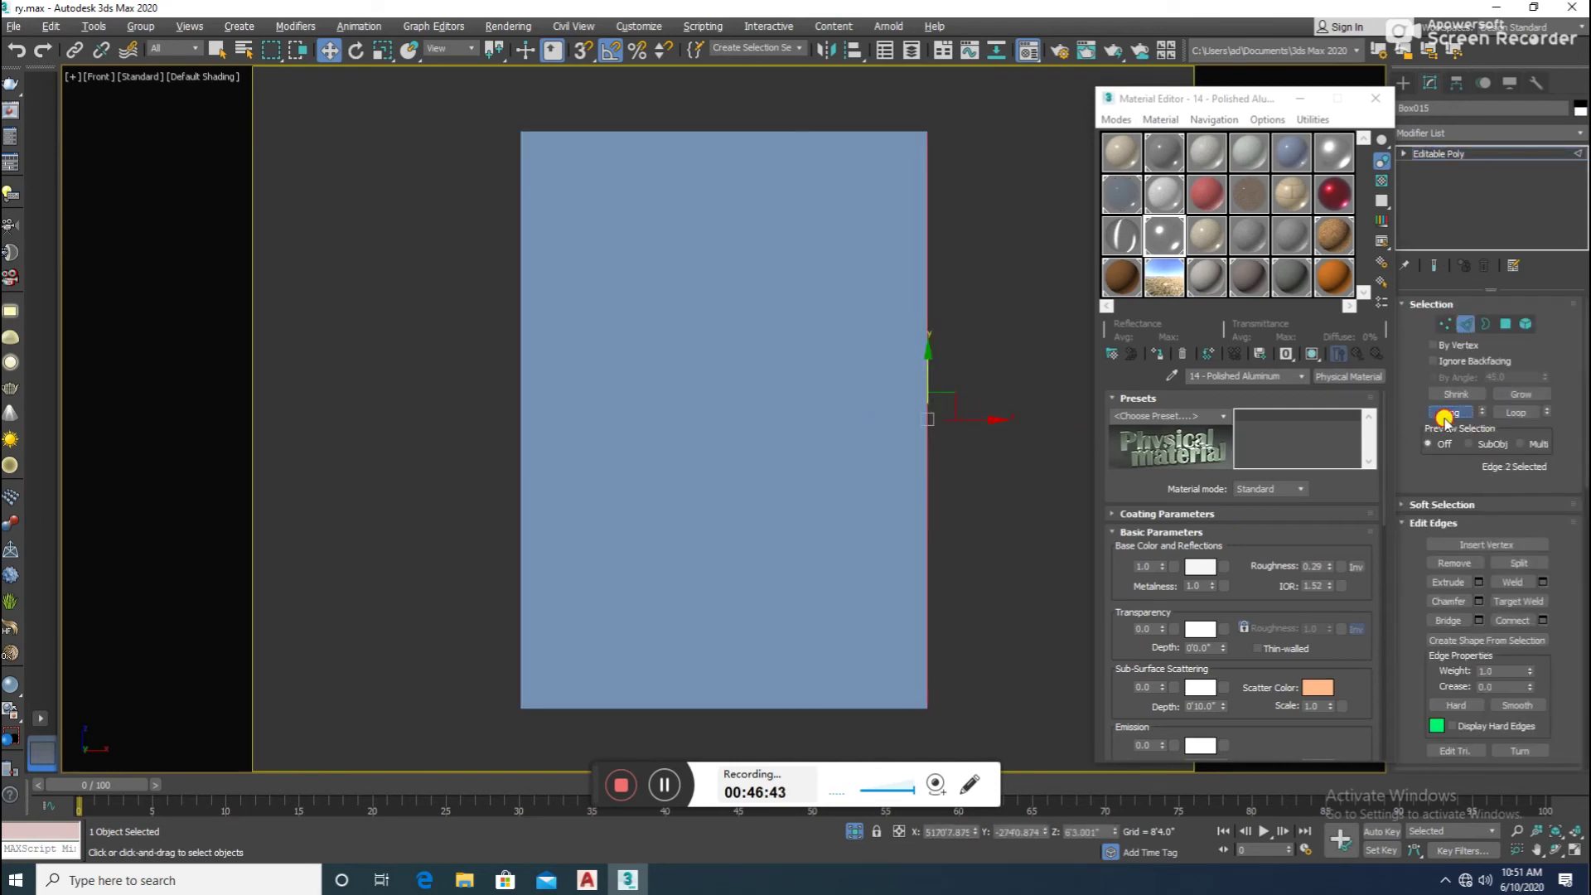
click(1445, 415)
right_click(717, 438)
click(553, 495)
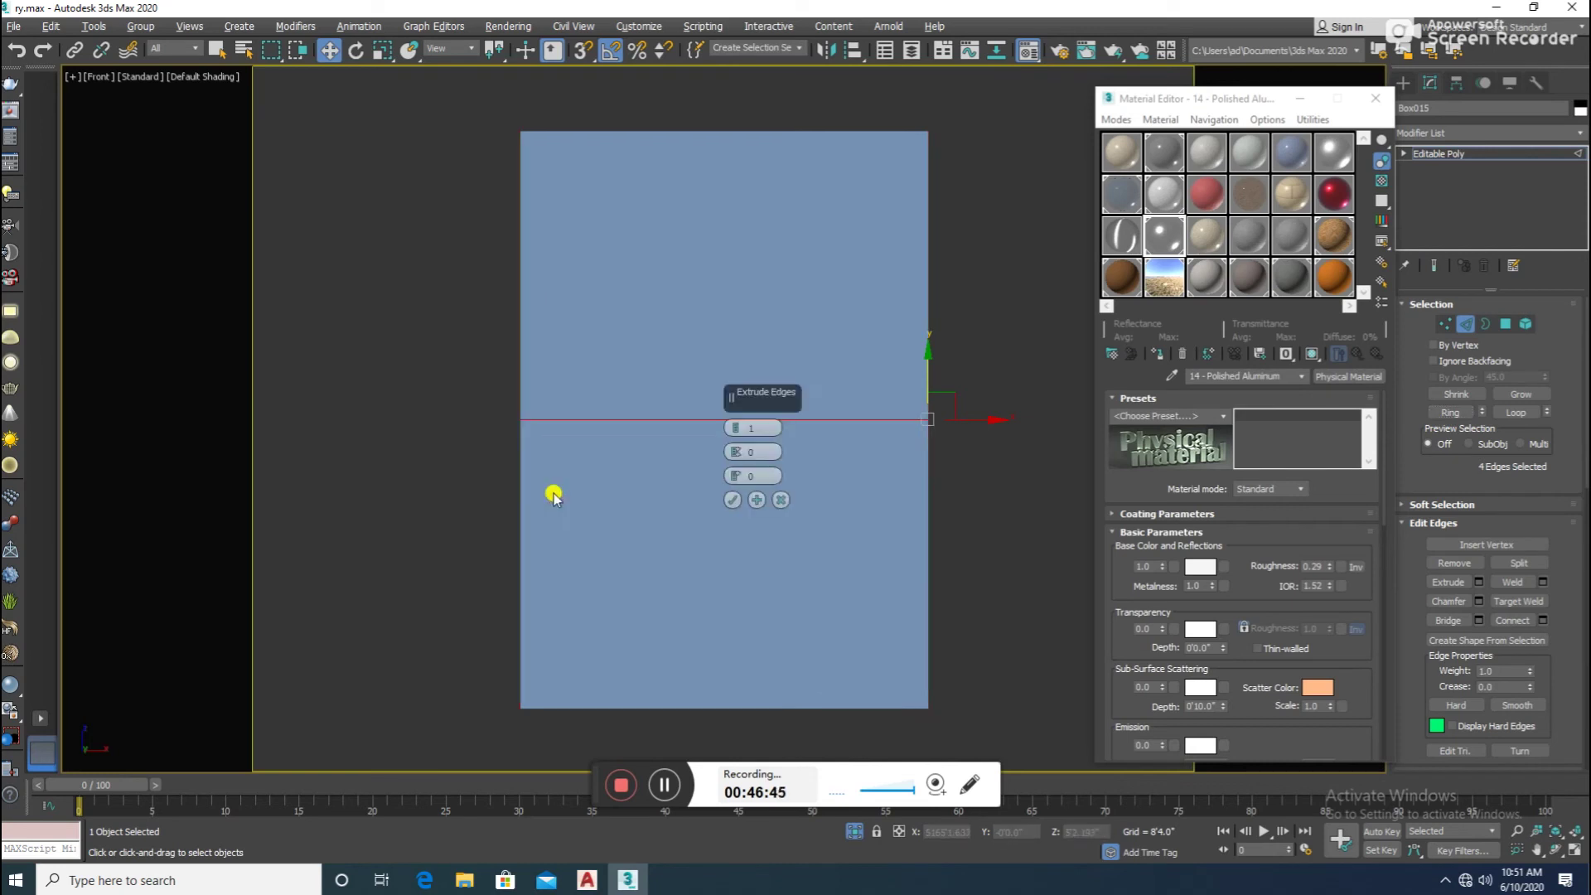
drag(729, 428, 728, 341)
- Confirm the horizontal connecting edges on the shutter sheet, keeping the viewport shaded
click(732, 499)
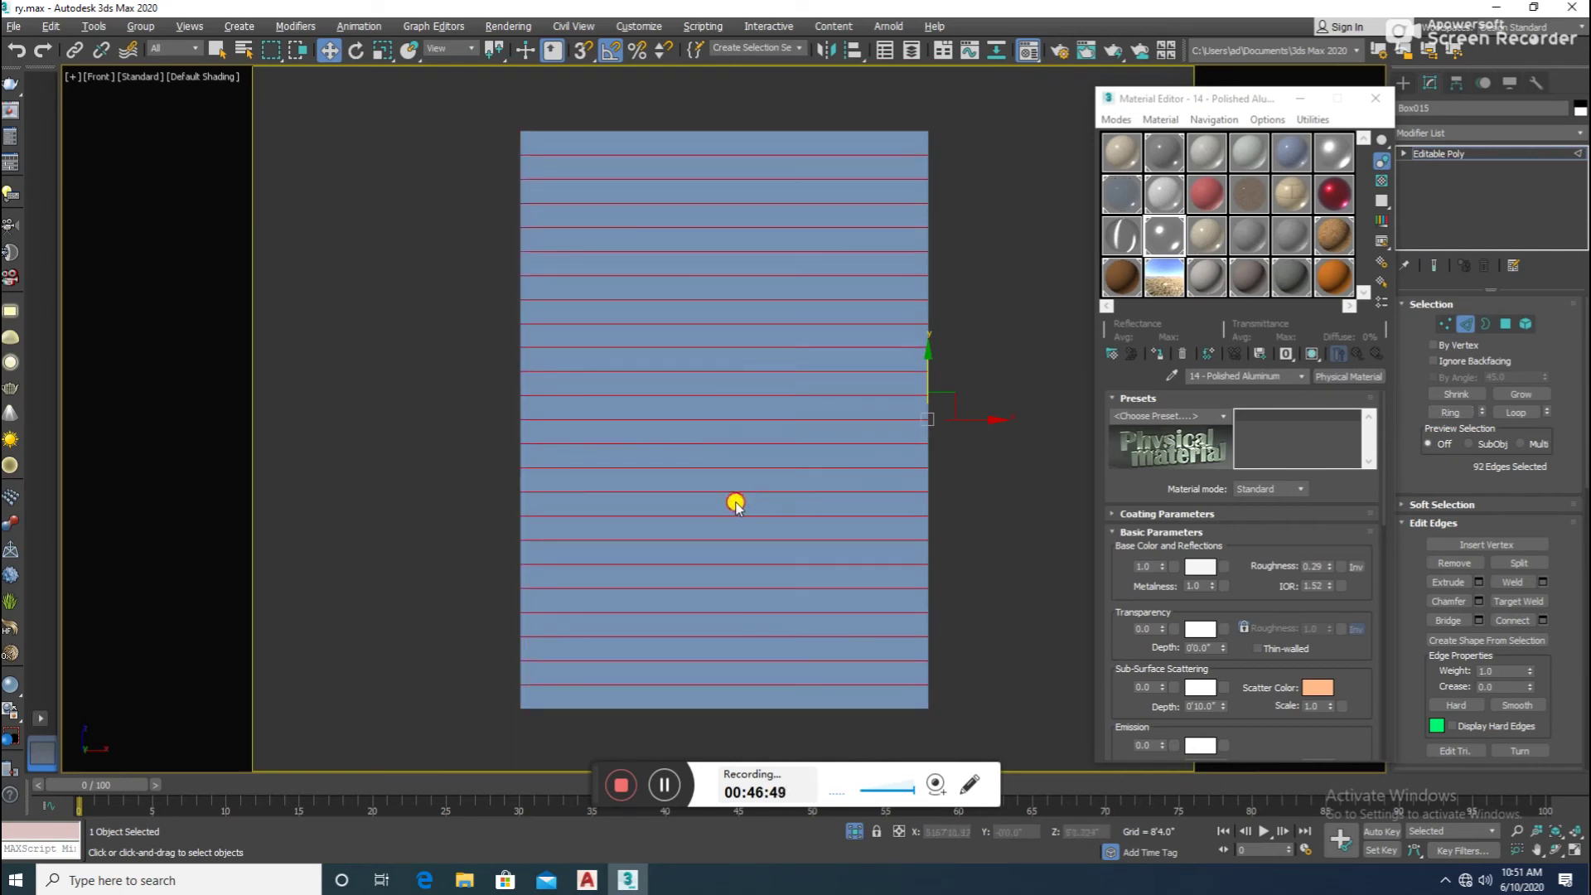
key(F3)
click(649, 172)
key(ctrl+z)
key(F3)
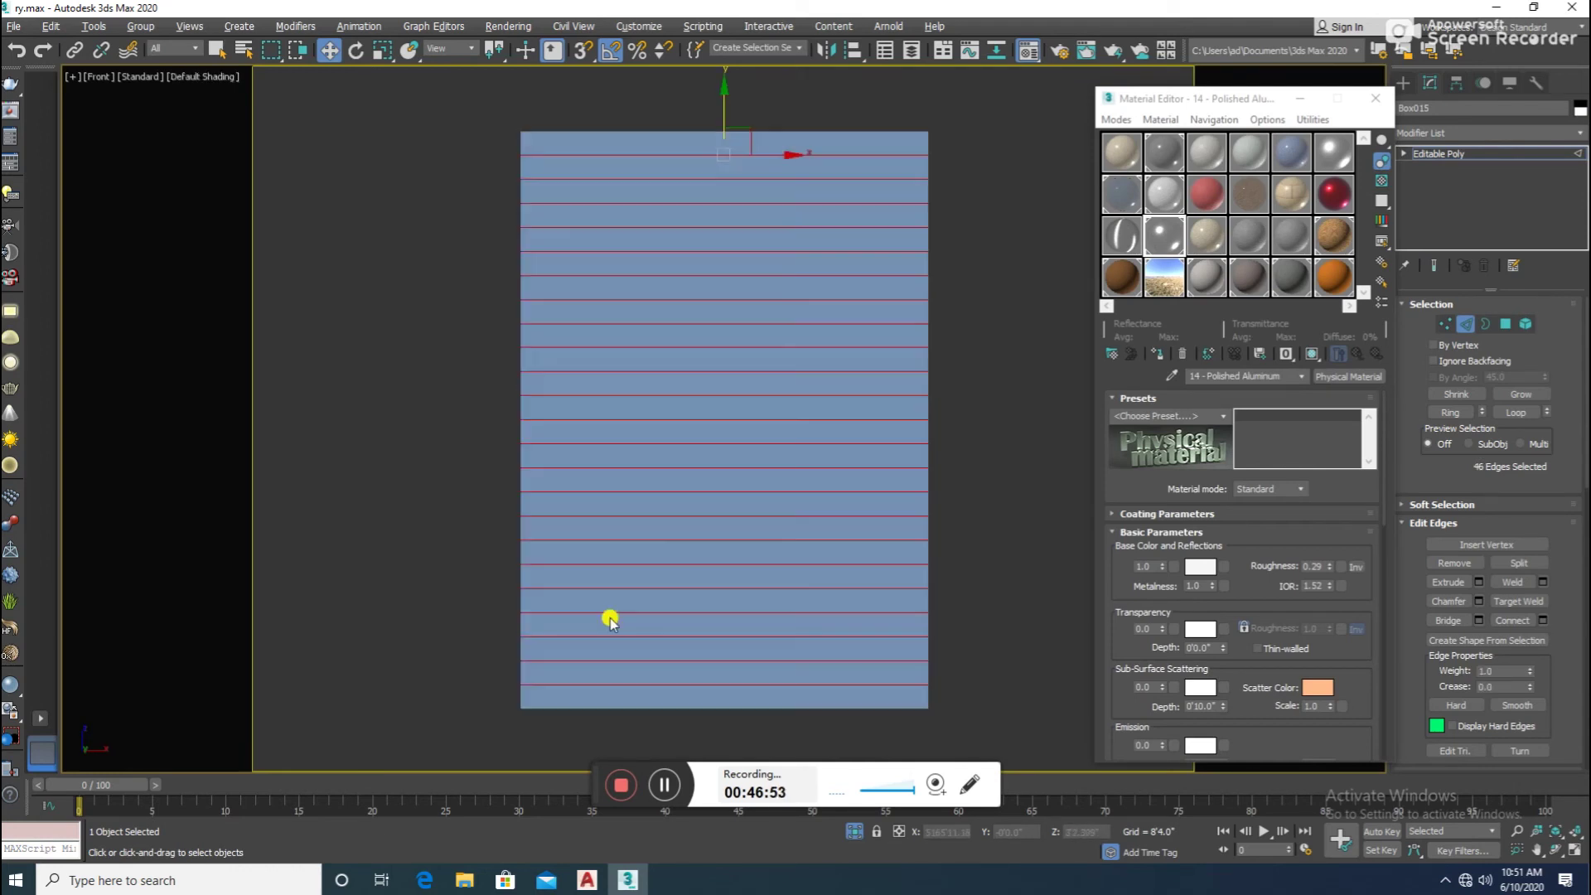
- Extrude the selected horizontal edges, undoing the first attempt and starting the extrusion again
right_click(643, 487)
click(474, 572)
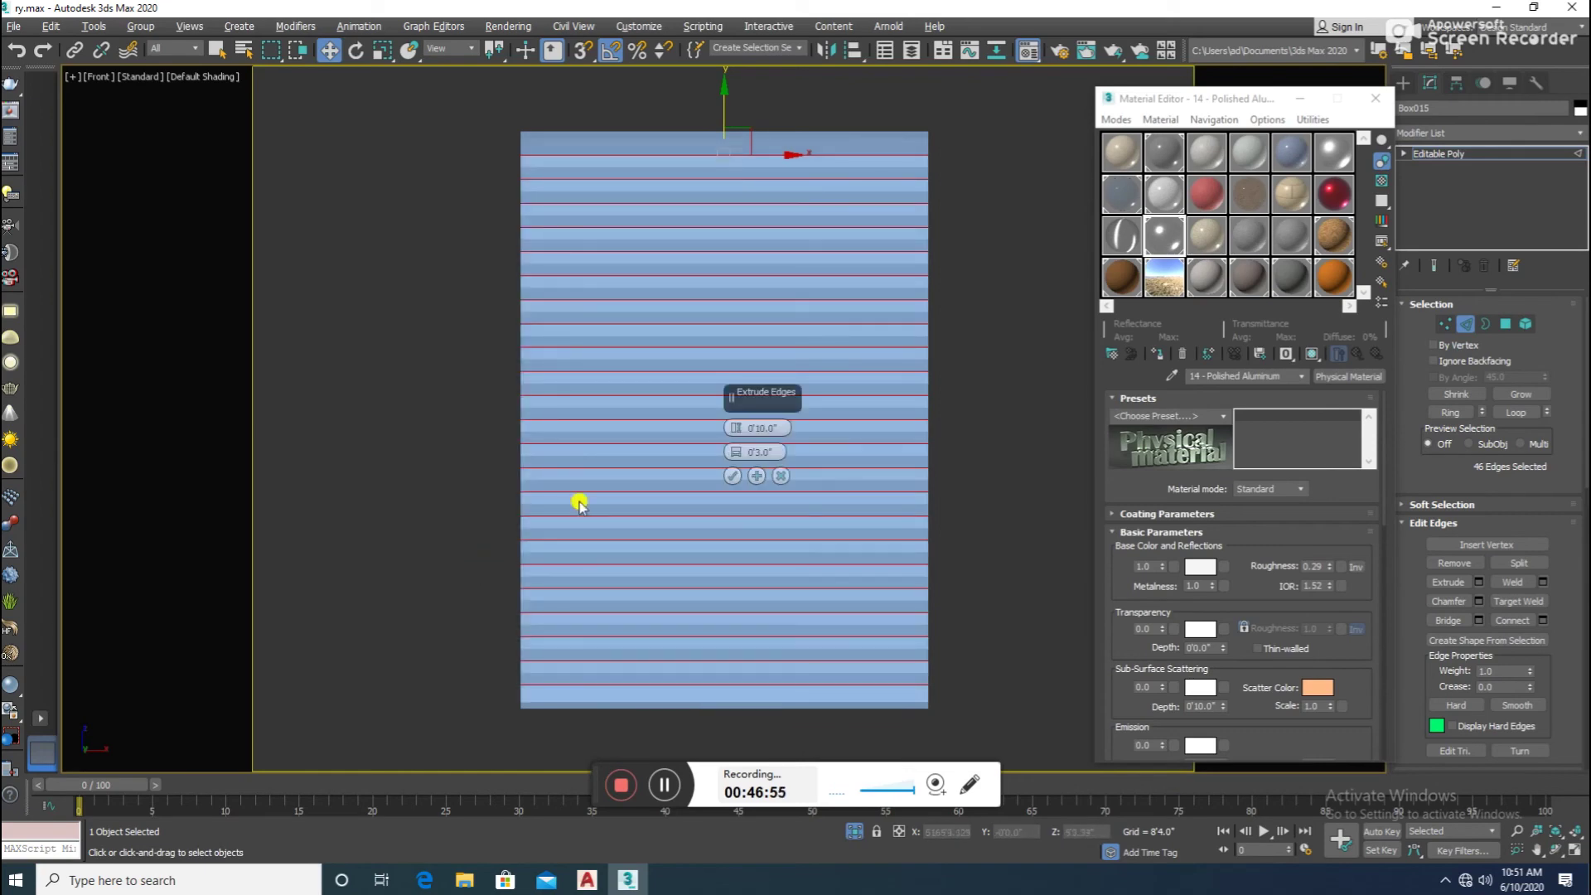
click(732, 476)
alt+middle_drag(627, 510, 688, 571)
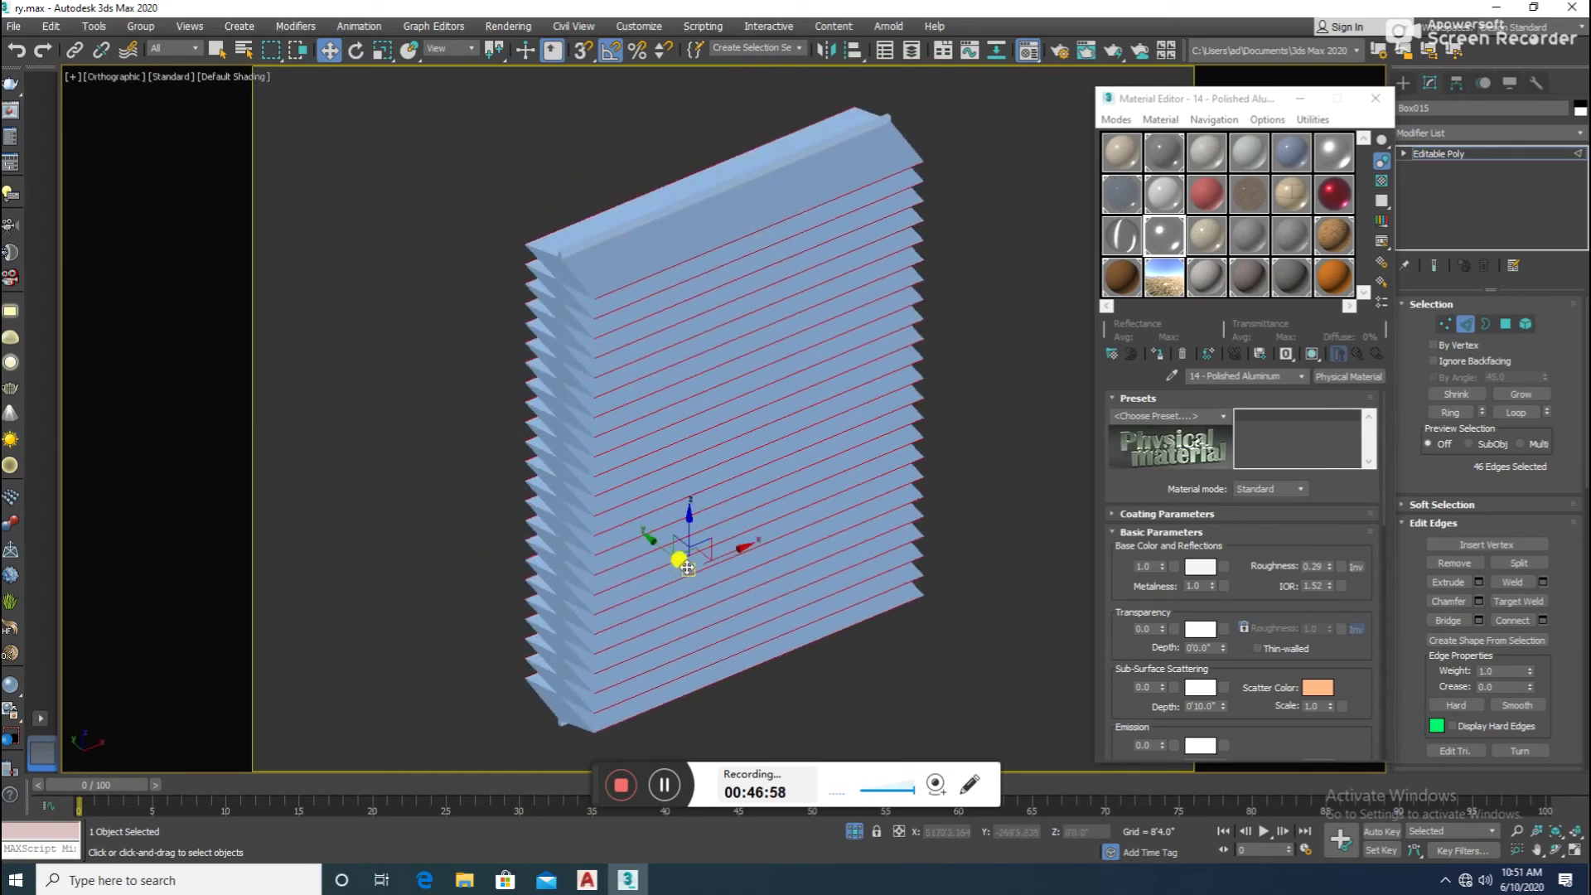
key(ctrl+z)
right_click(692, 460)
click(523, 541)
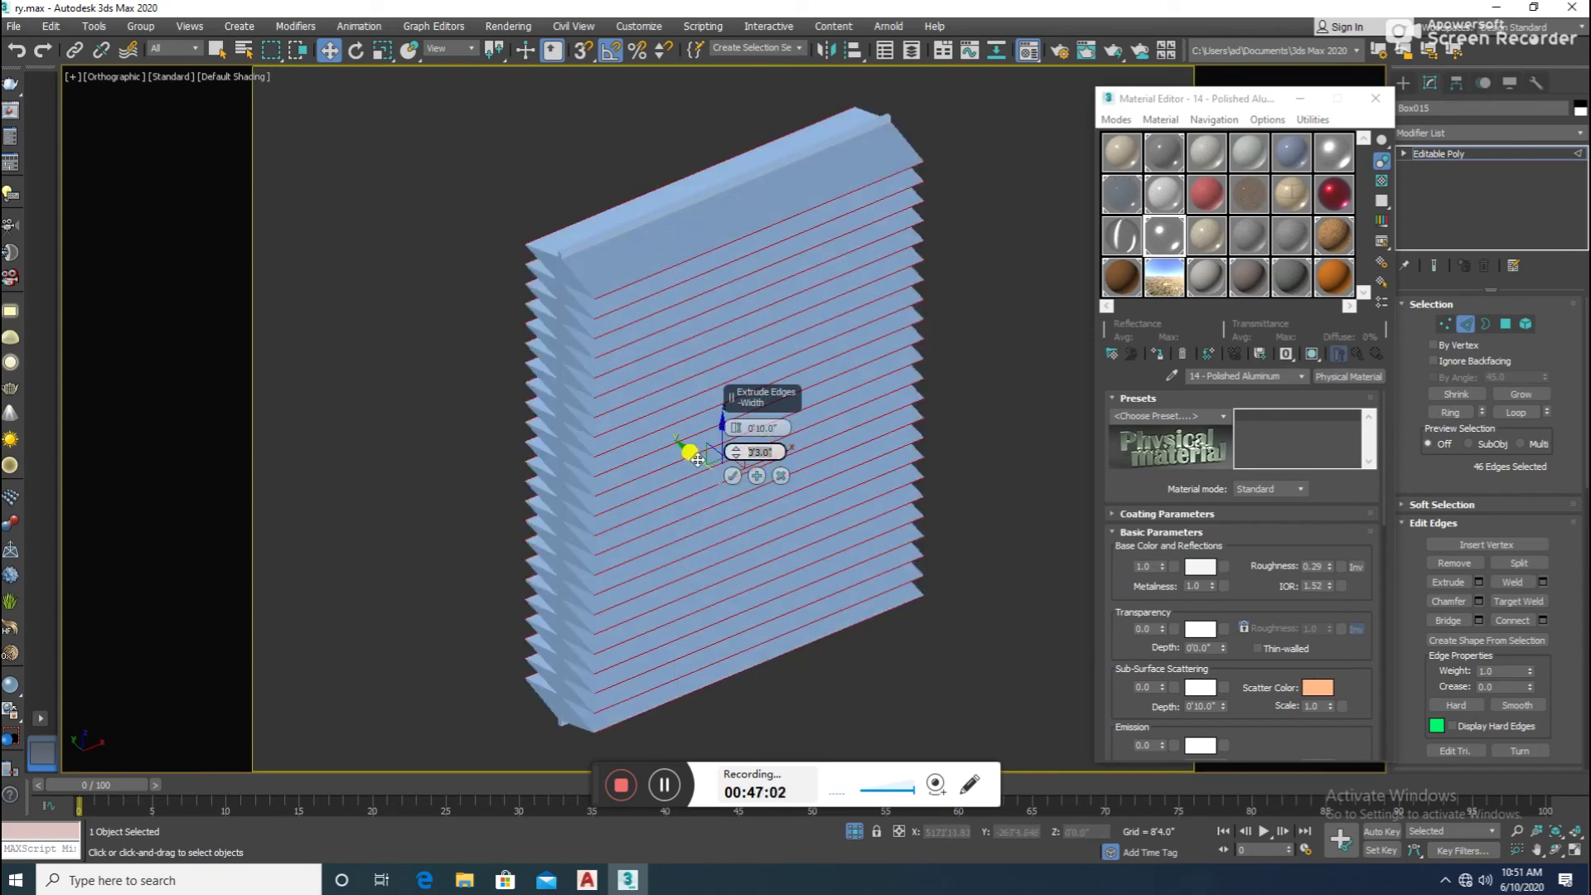
text(0)
key(Return)
- Set the edge extrusion to height -0'1.0" and width 0'3.0" and confirm the grooves
scroll(688, 365, up, 5)
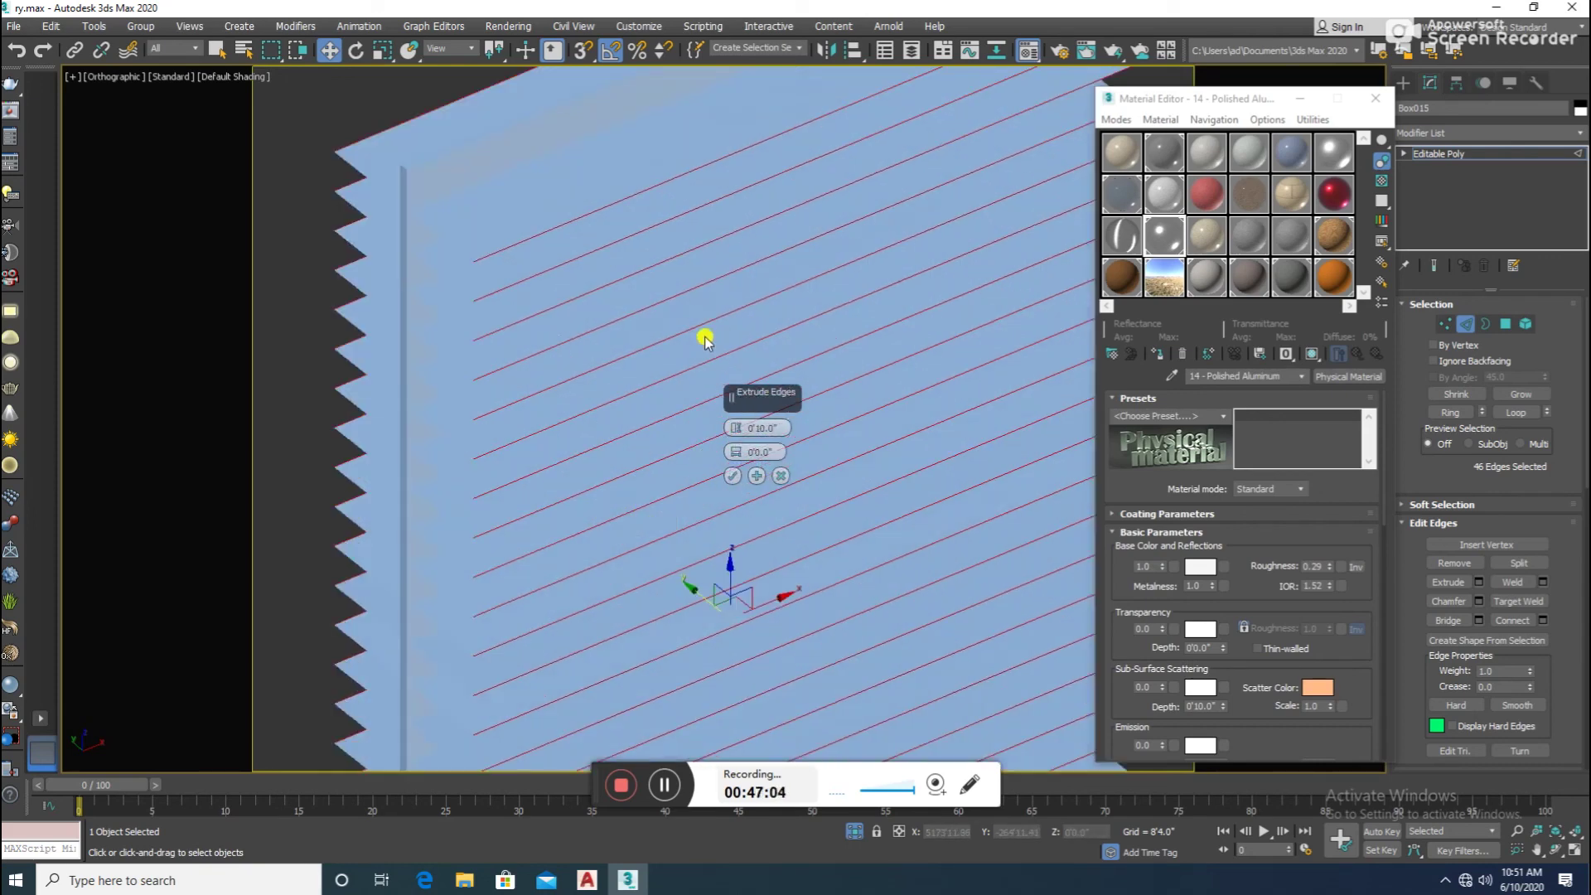
key(ctrl+z)
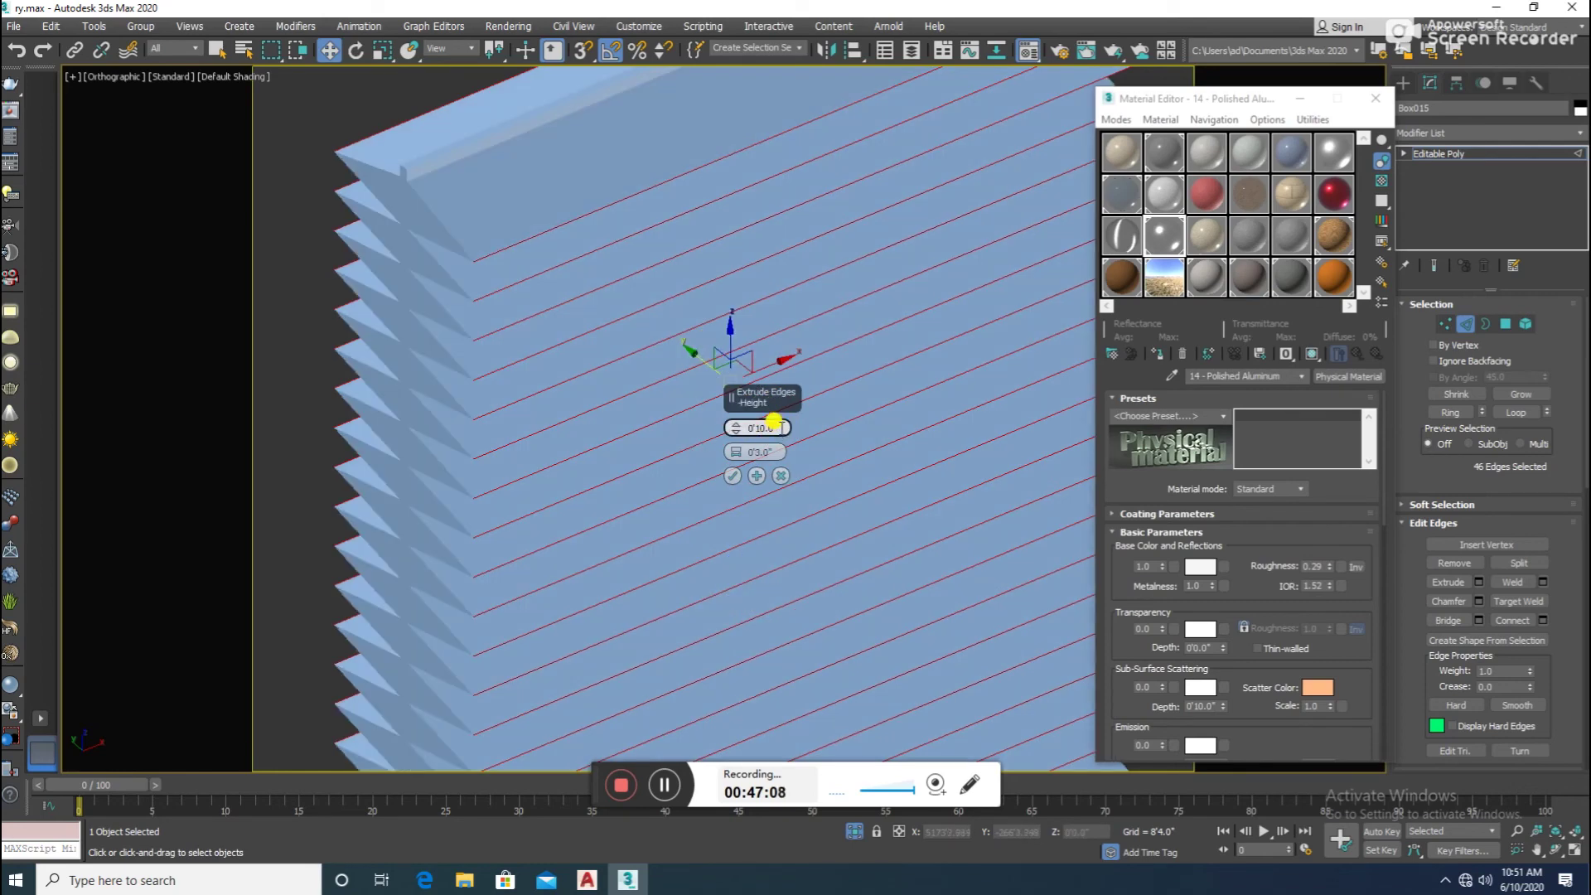
text(0)
key(Return)
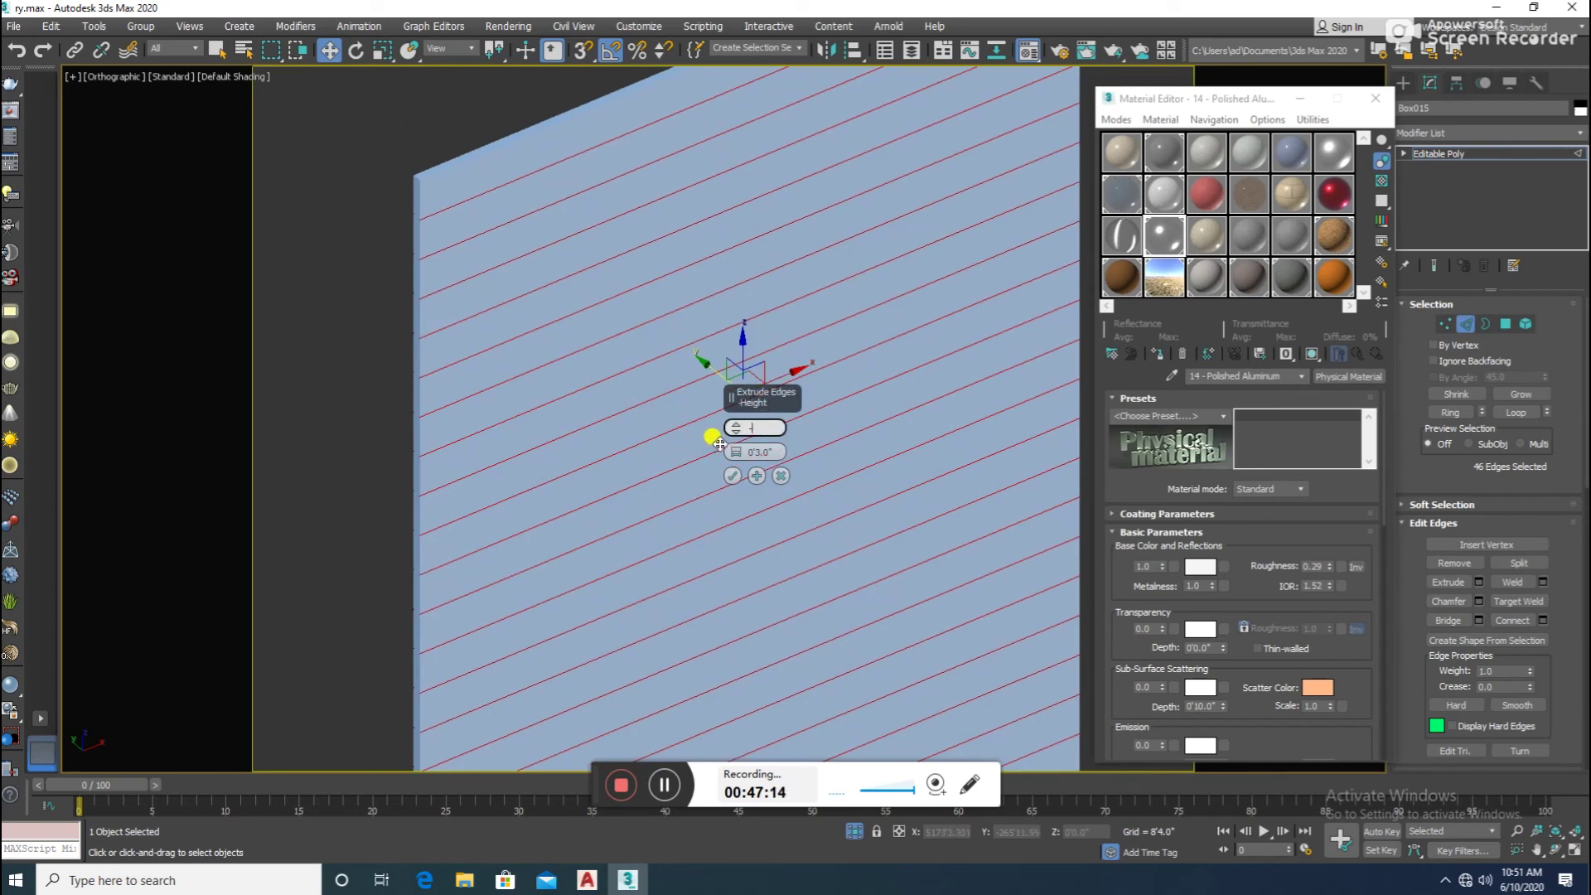
key(Return)
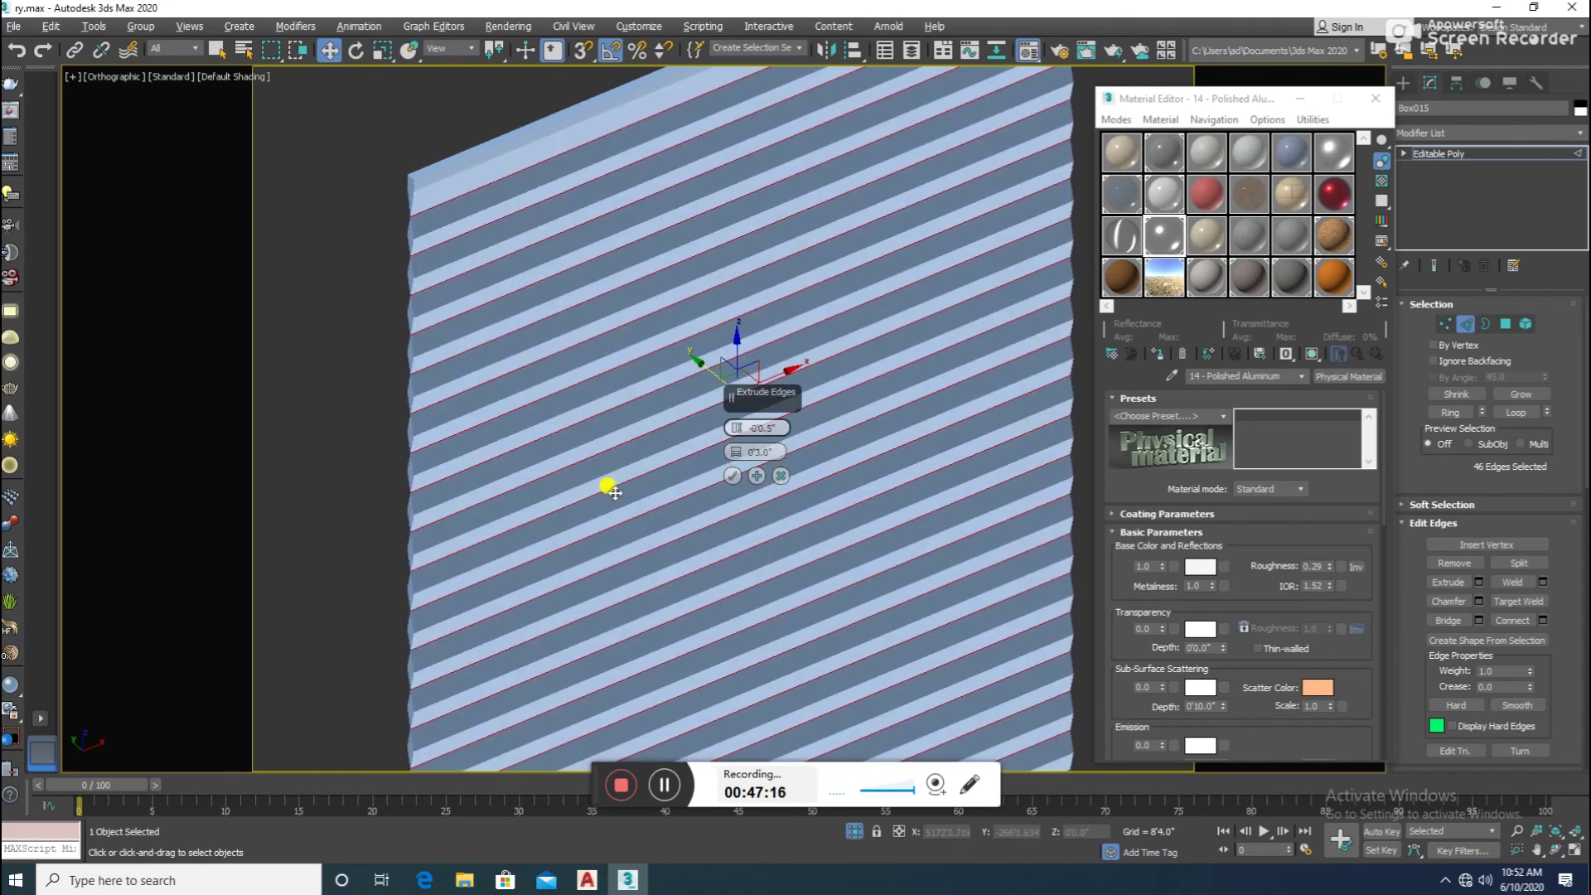
alt+middle_drag(613, 491, 733, 439)
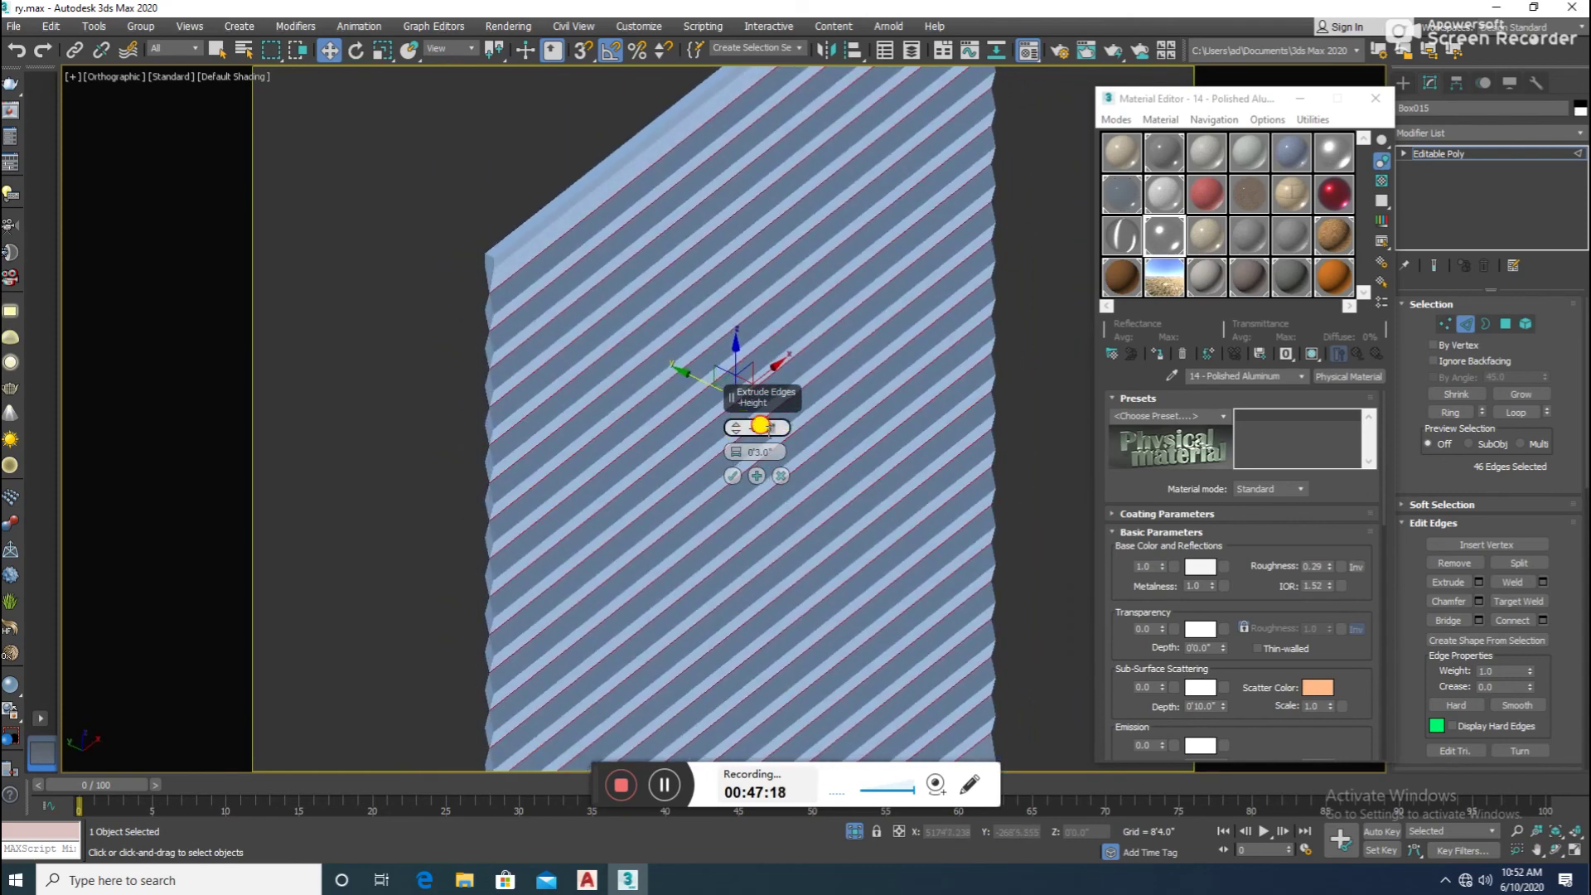
key(Return)
alt+middle_drag(503, 490, 526, 355)
scroll(531, 358, up, 5)
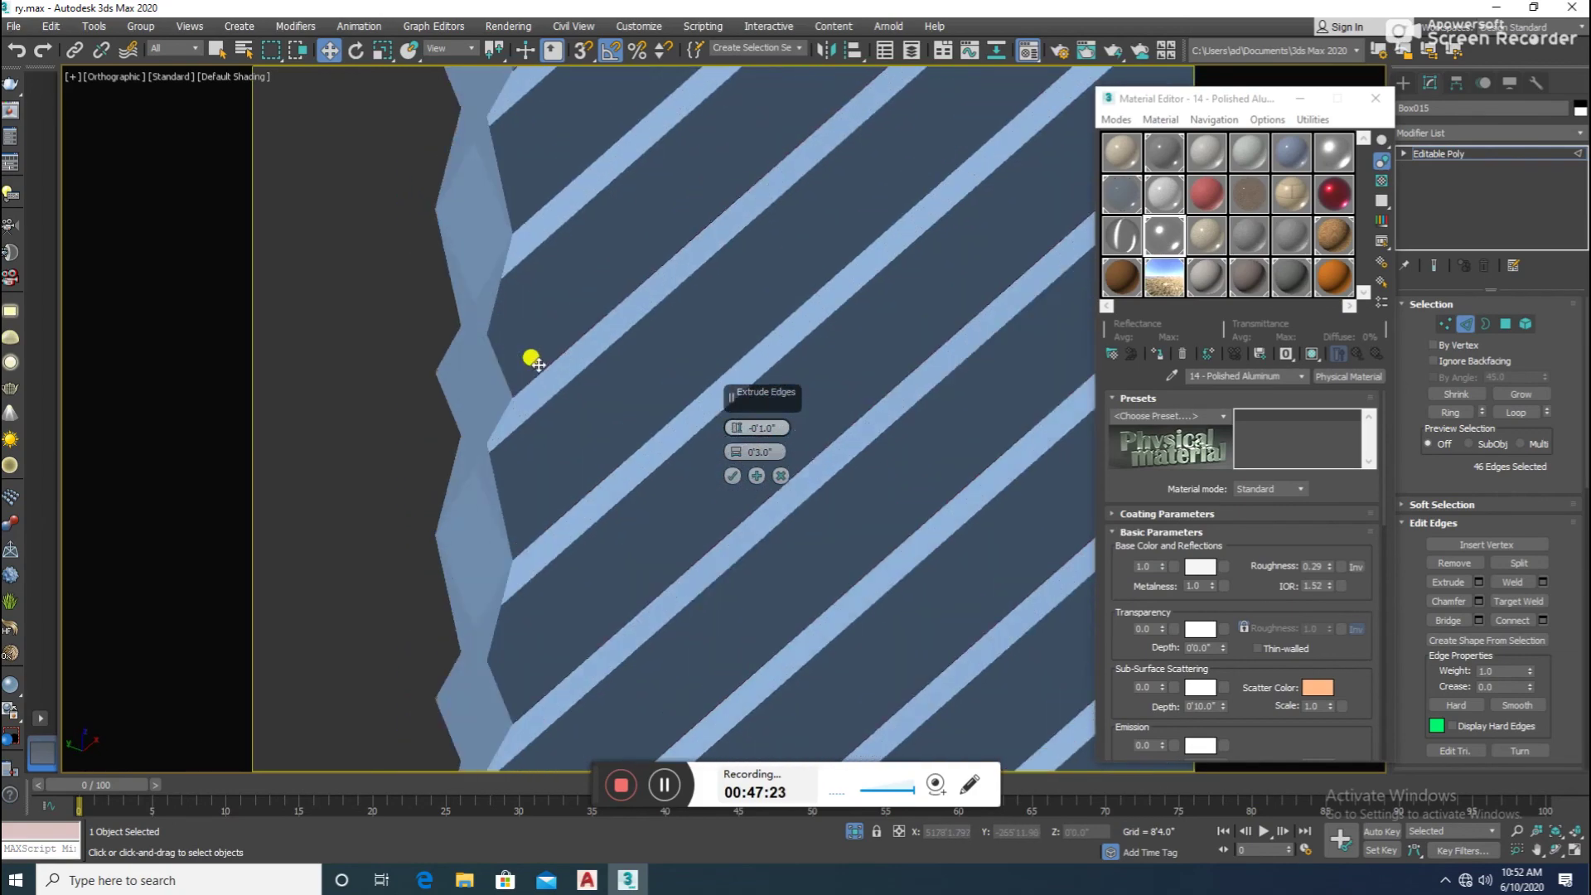
click(733, 475)
- Exit Edge sub-object mode and deselect the ribbed shutter sheet
scroll(649, 419, down, 5)
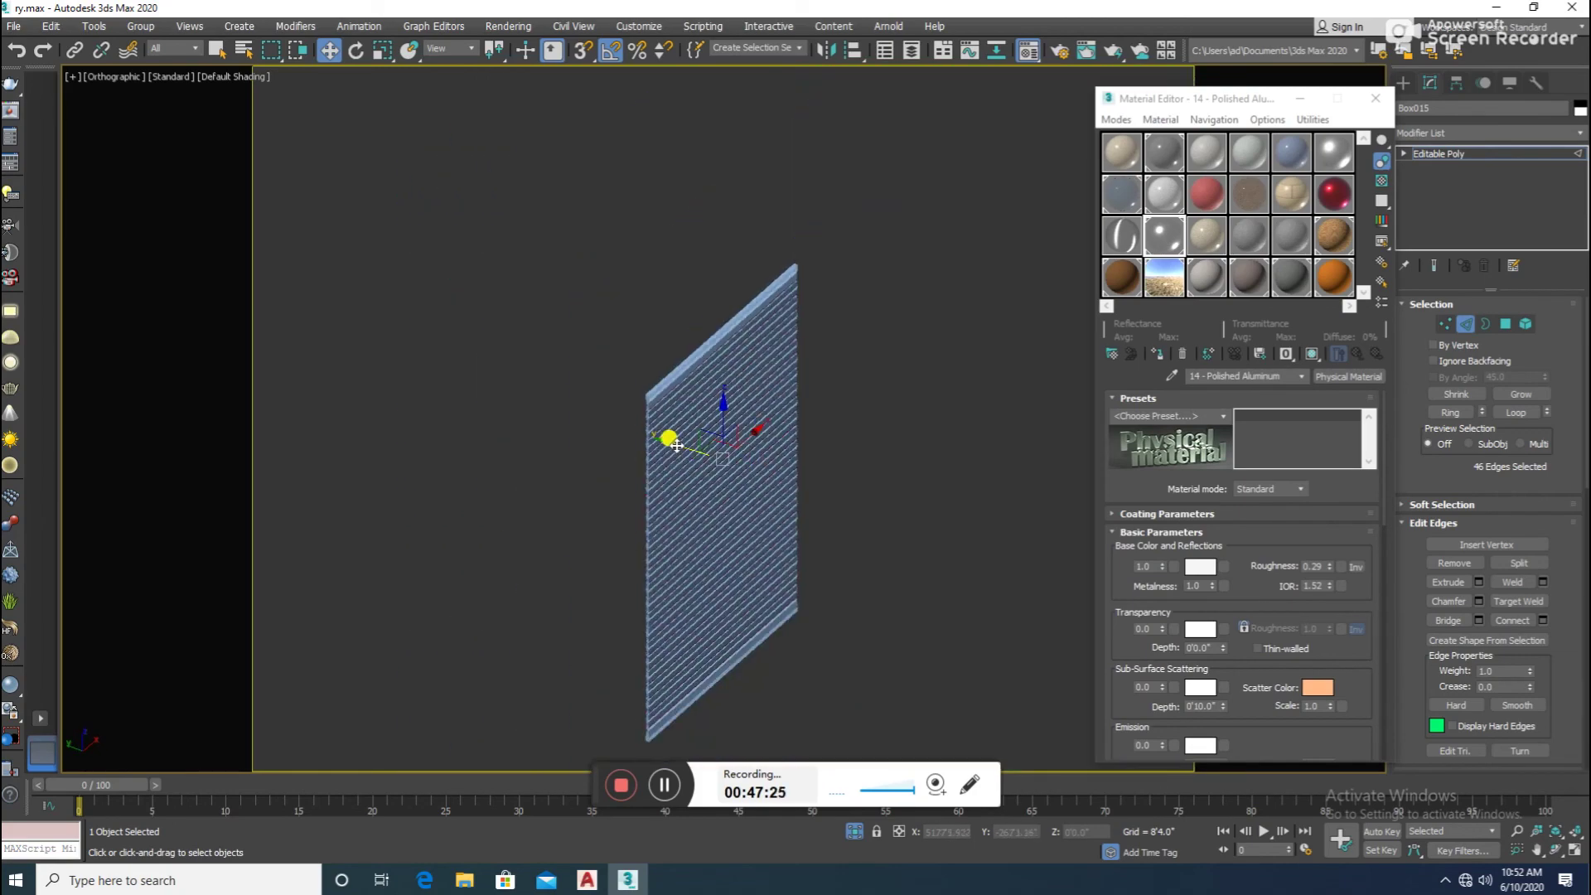
click(1455, 329)
click(994, 501)
scroll(994, 504, down, 3)
alt+middle_drag(994, 503, 874, 605)
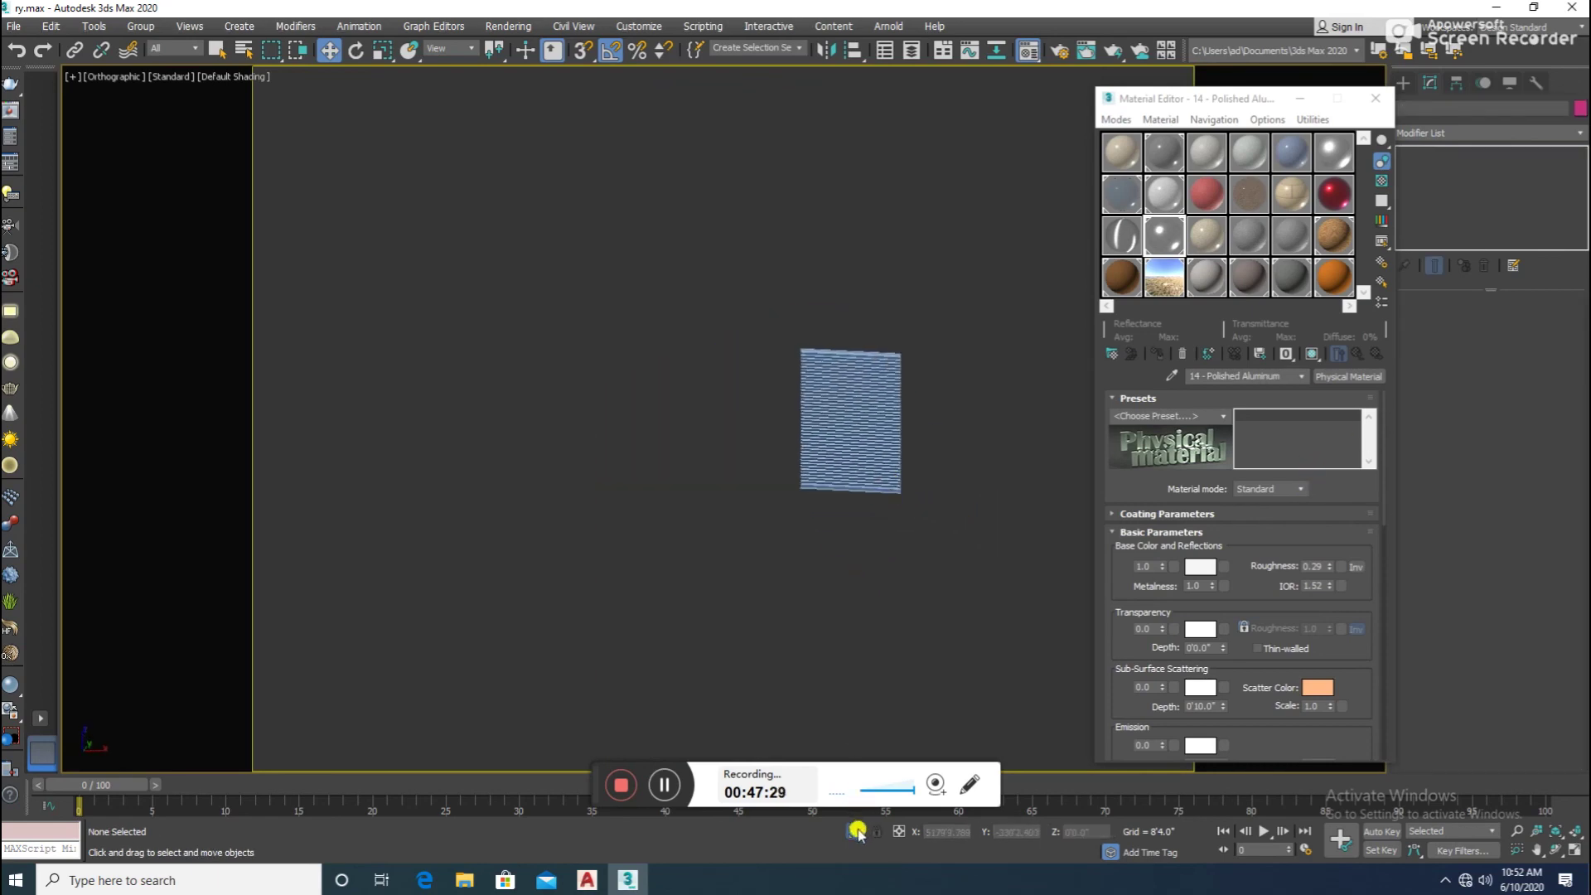
- End isolation and assign the grey 02 - Default material to the ribbed shutter
click(860, 829)
scroll(831, 657, up, 2)
scroll(970, 373, up, 2)
scroll(865, 358, up, 3)
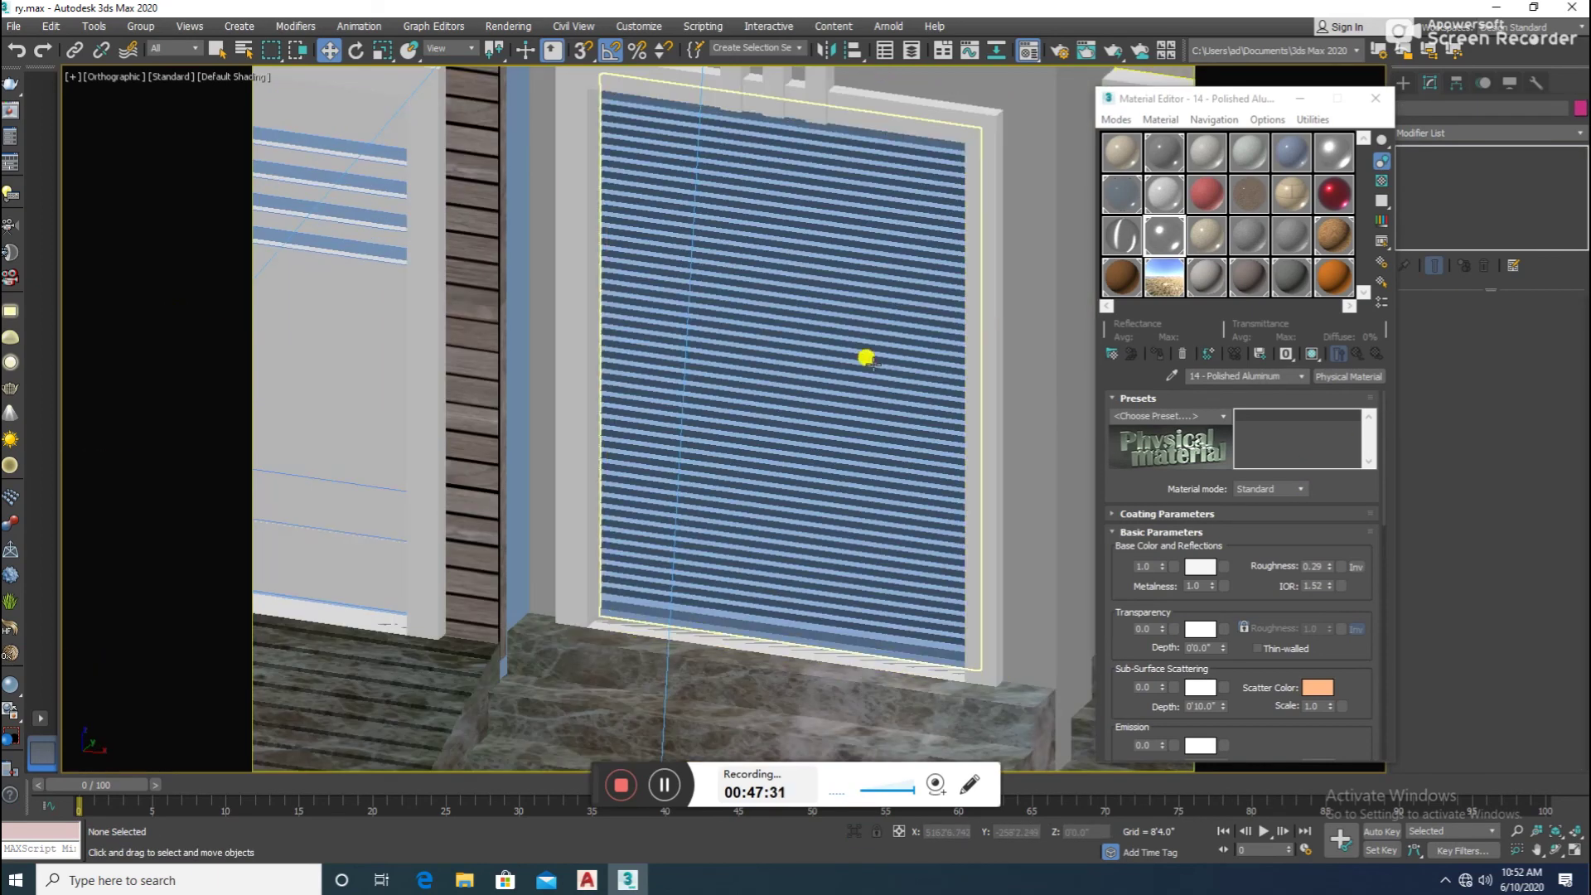
click(865, 358)
click(1164, 151)
click(1154, 358)
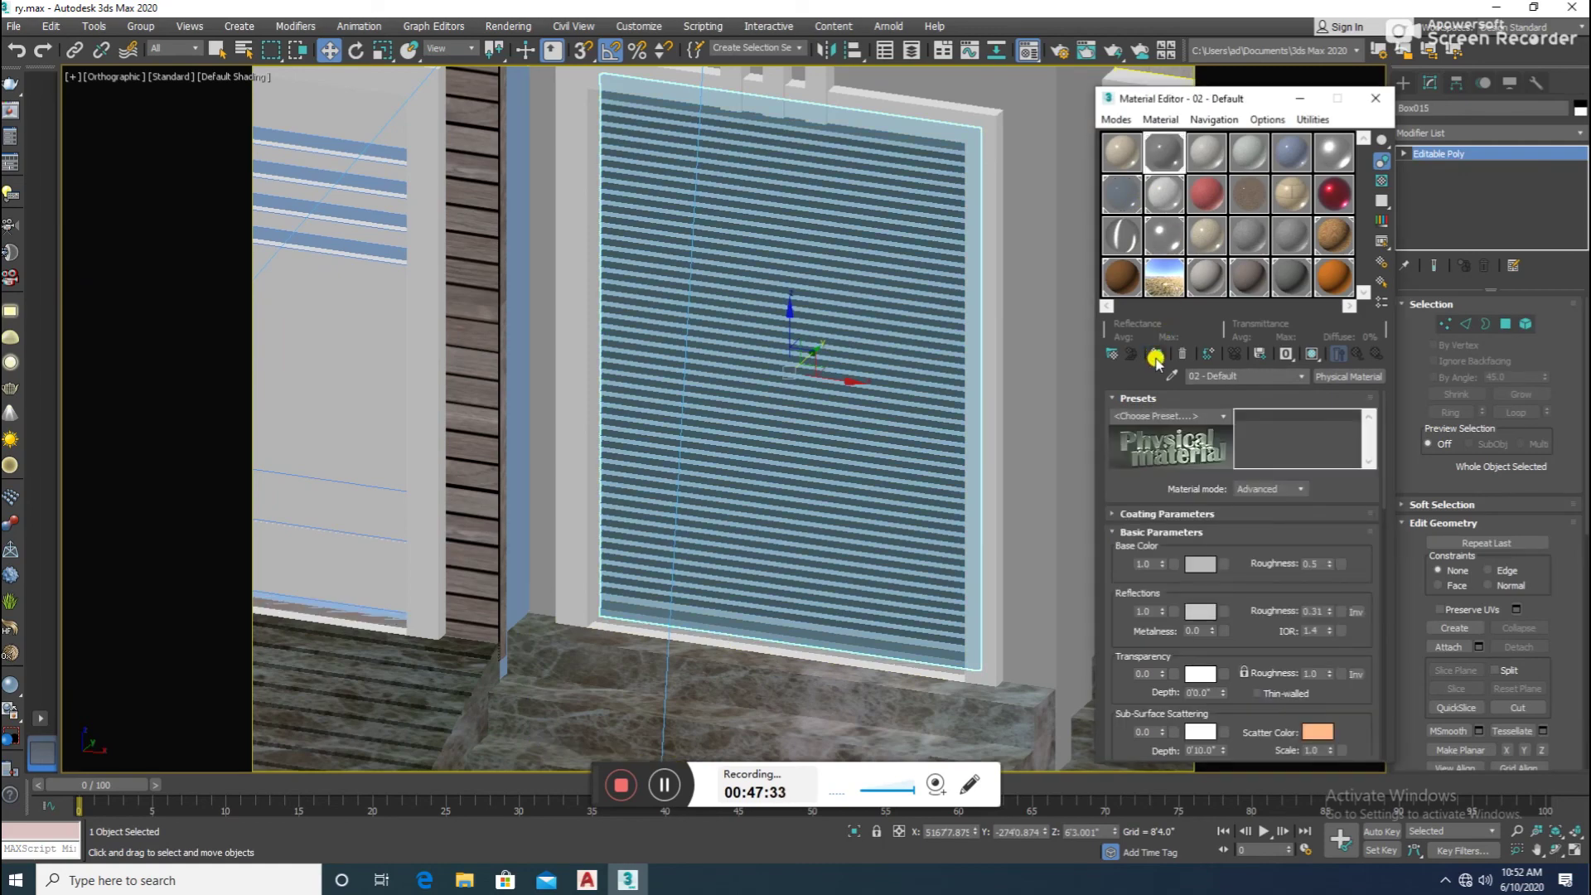
scroll(721, 298, down, 5)
scroll(585, 650, down, 2)
click(662, 544)
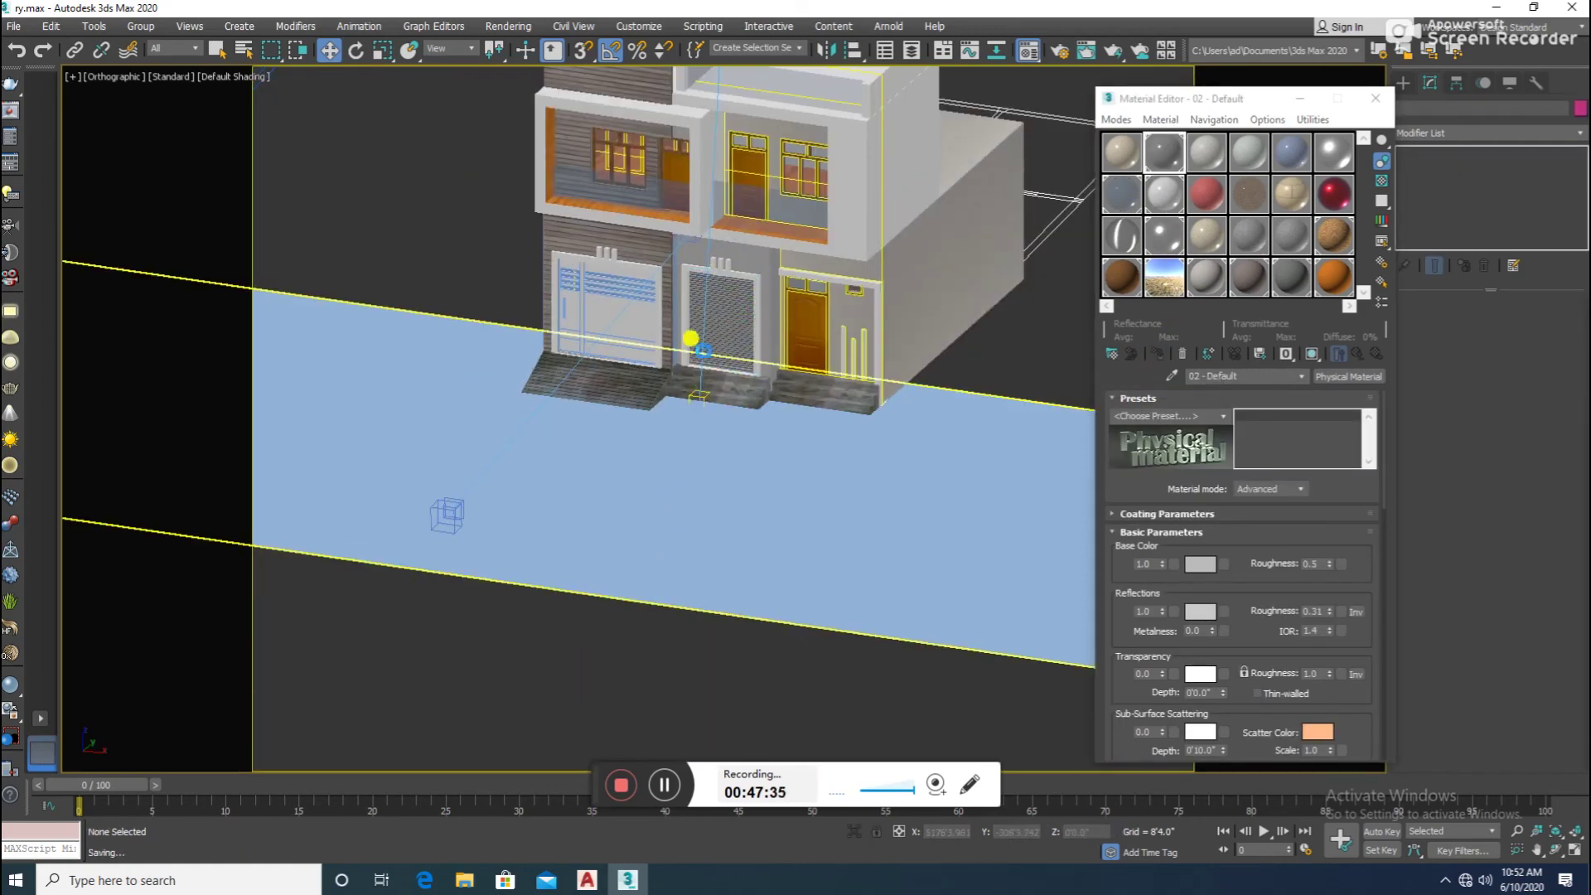
- Return to the VRayCam001 camera view and select material slot 17
scroll(687, 369, up, 3)
scroll(703, 320, up, 3)
scroll(703, 320, down, 3)
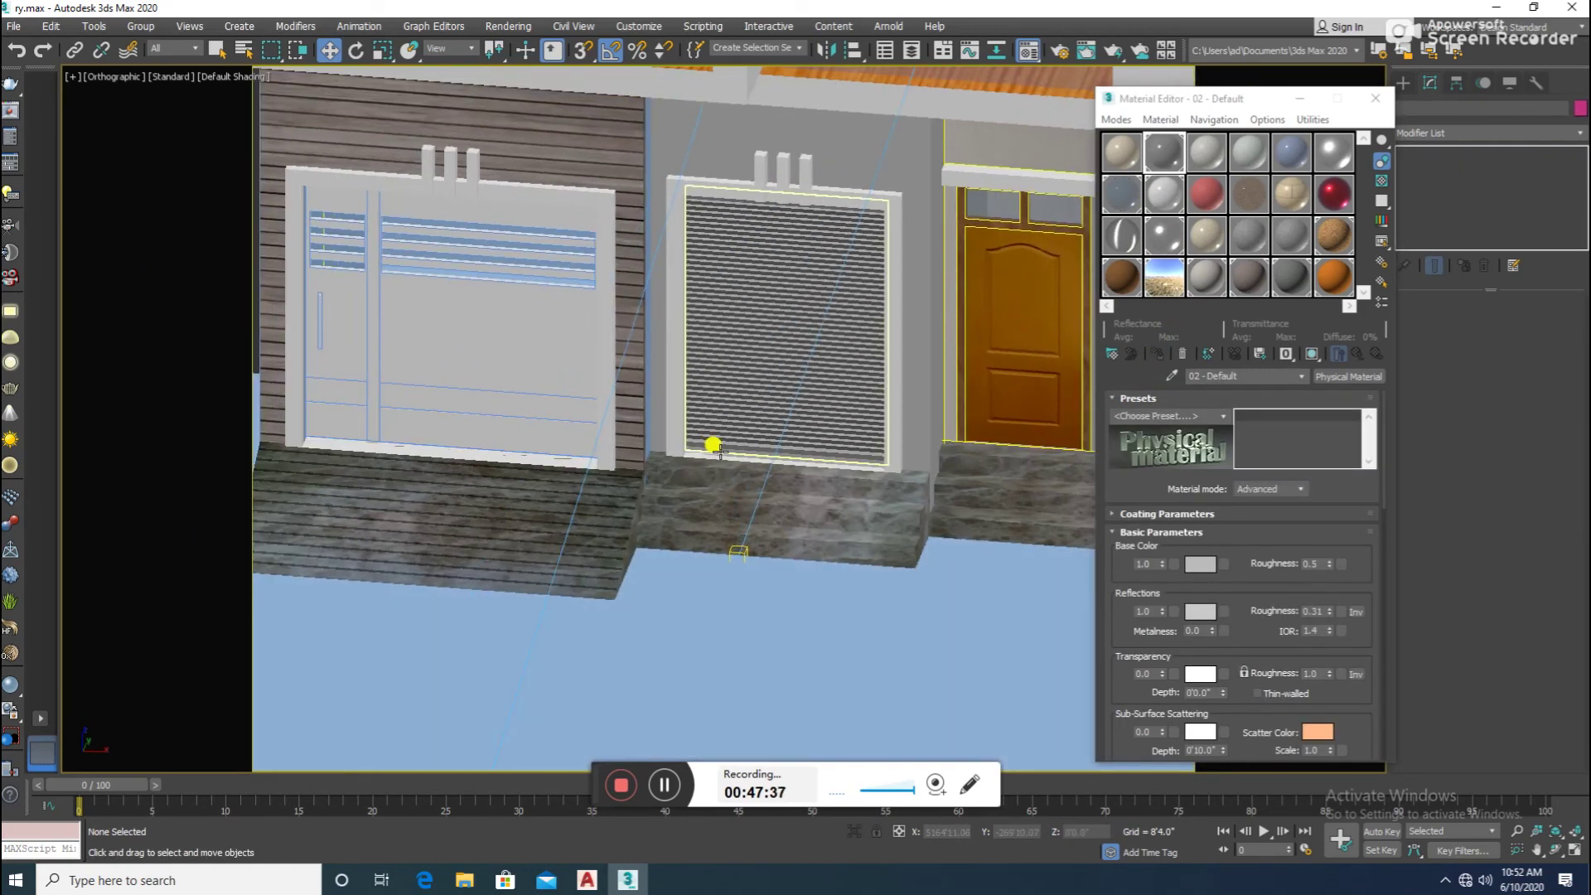
key(c)
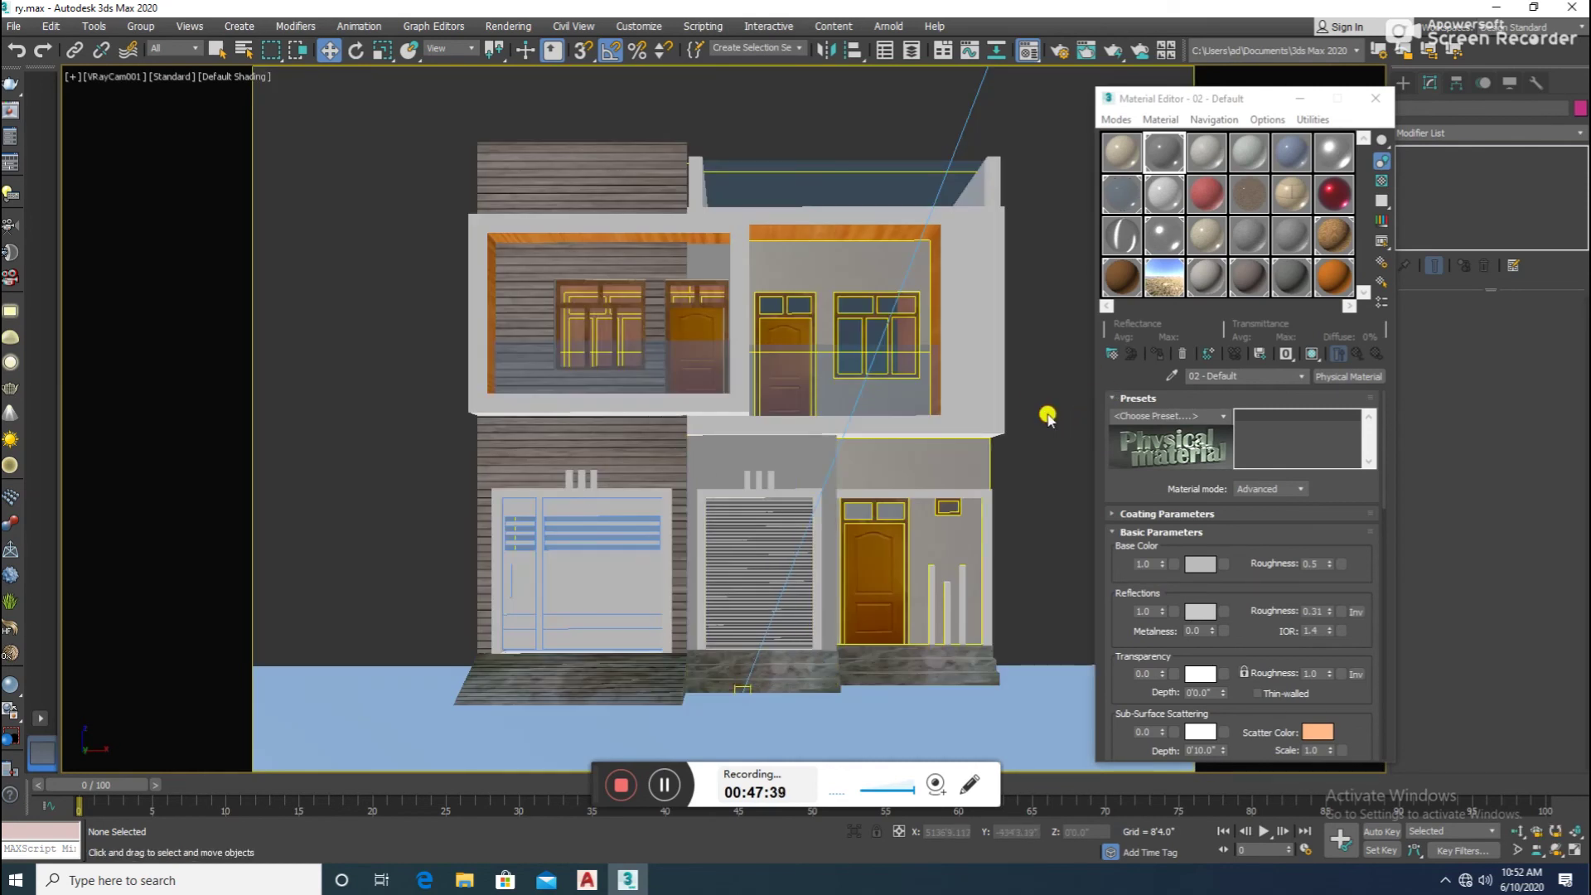
click(1285, 248)
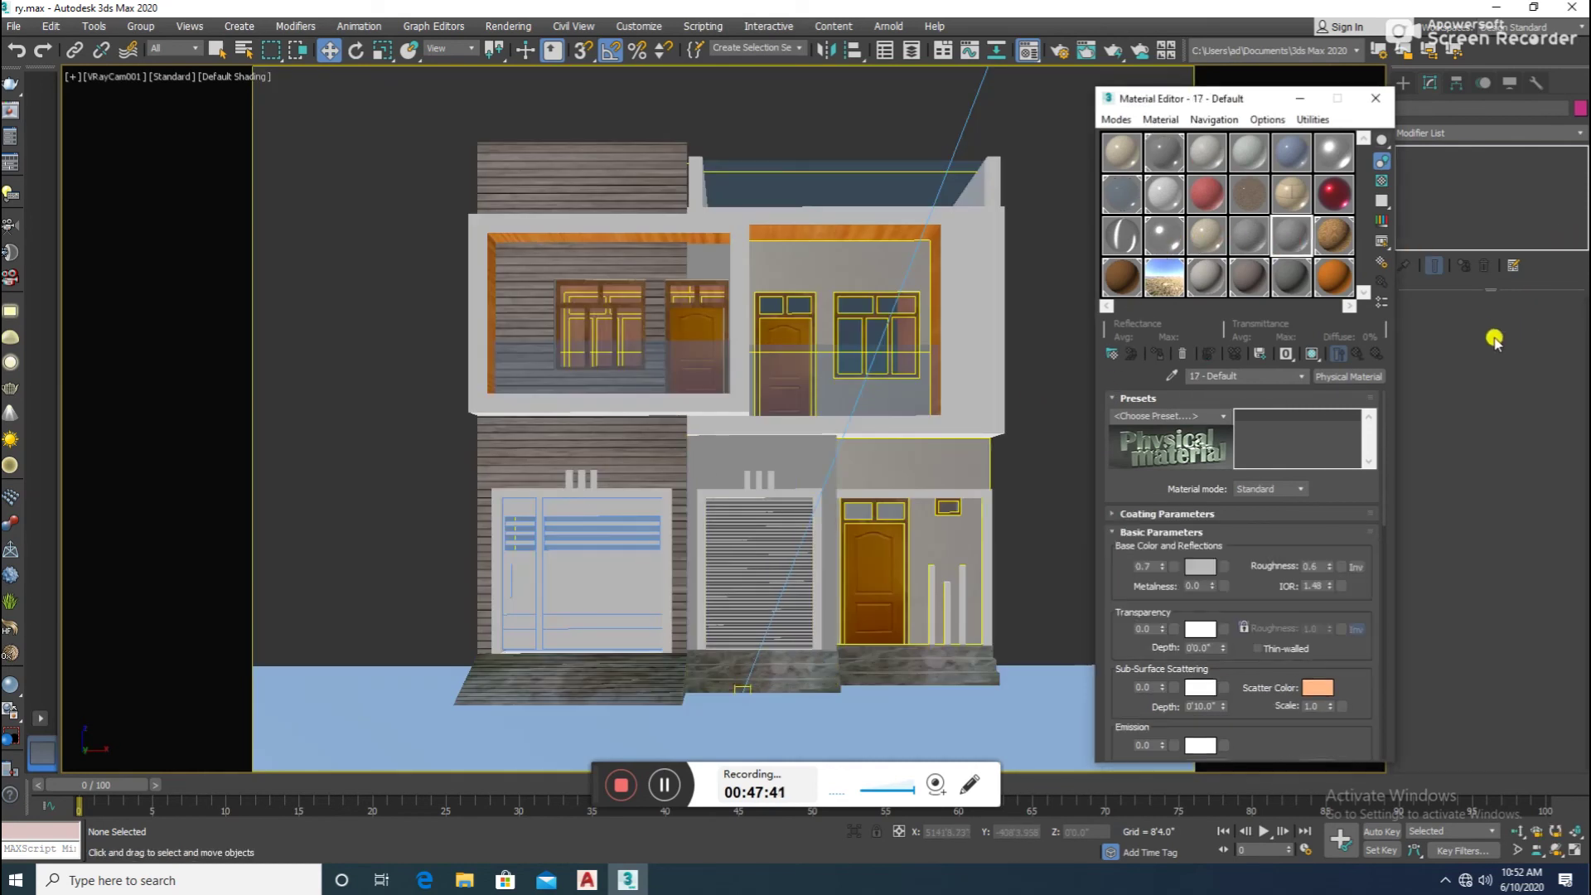
- Change material 17 to VRayMtl and give its diffuse a Bitmap map
click(1348, 380)
scroll(710, 557, down, 3)
double_click(710, 557)
click(1227, 416)
double_click(652, 249)
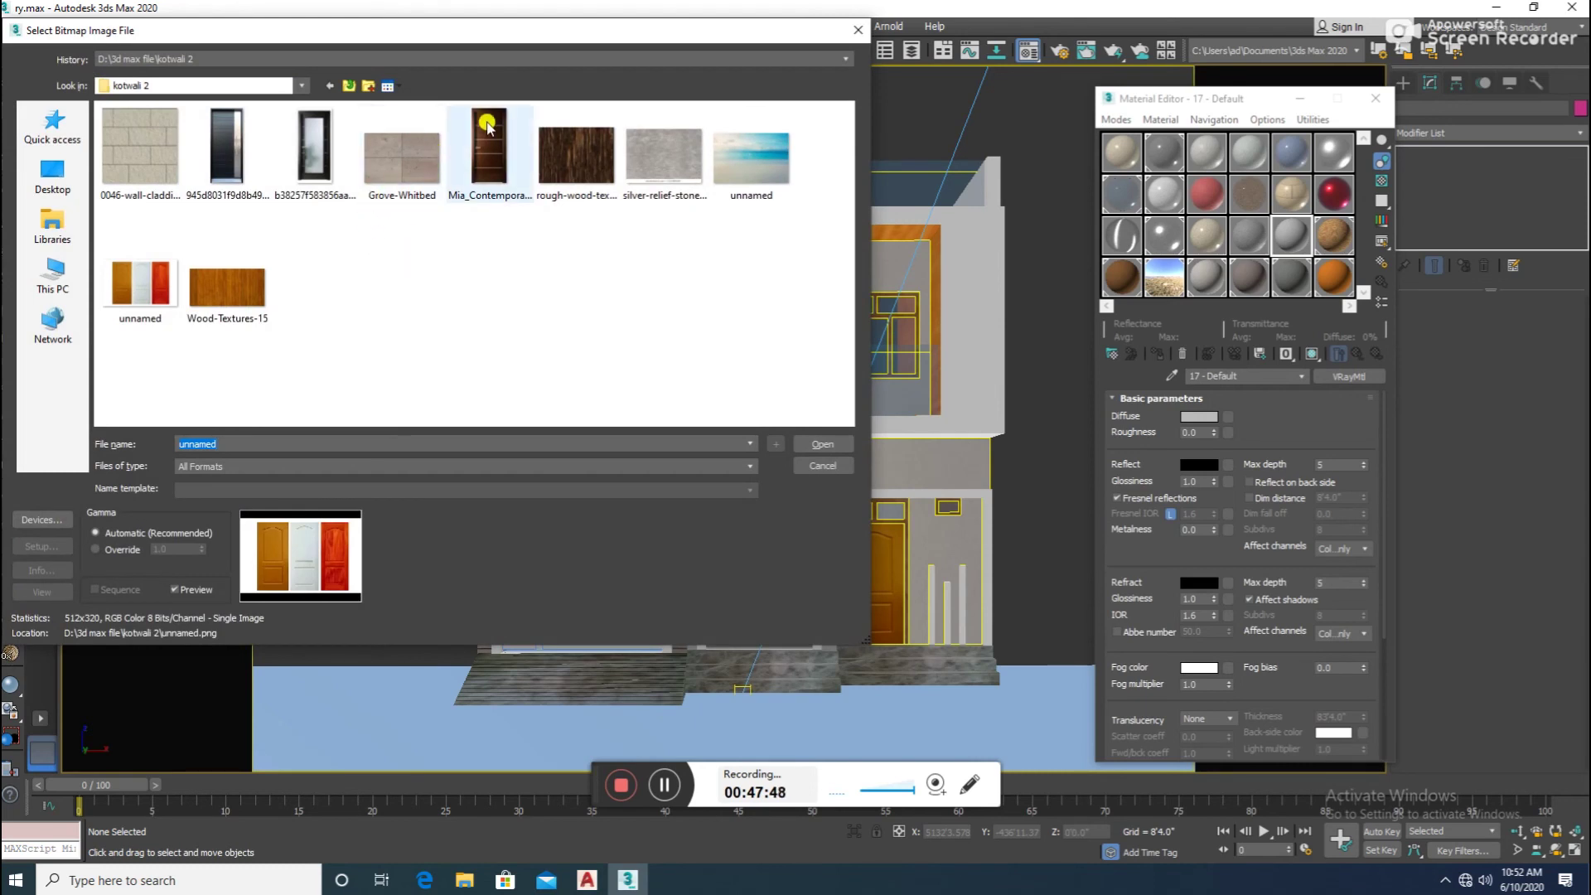
- Load 'Download Asphalt Texture Close Up for free.jpg' from the texture folder as the diffuse bitmap, then select Plane001
double_click(349, 86)
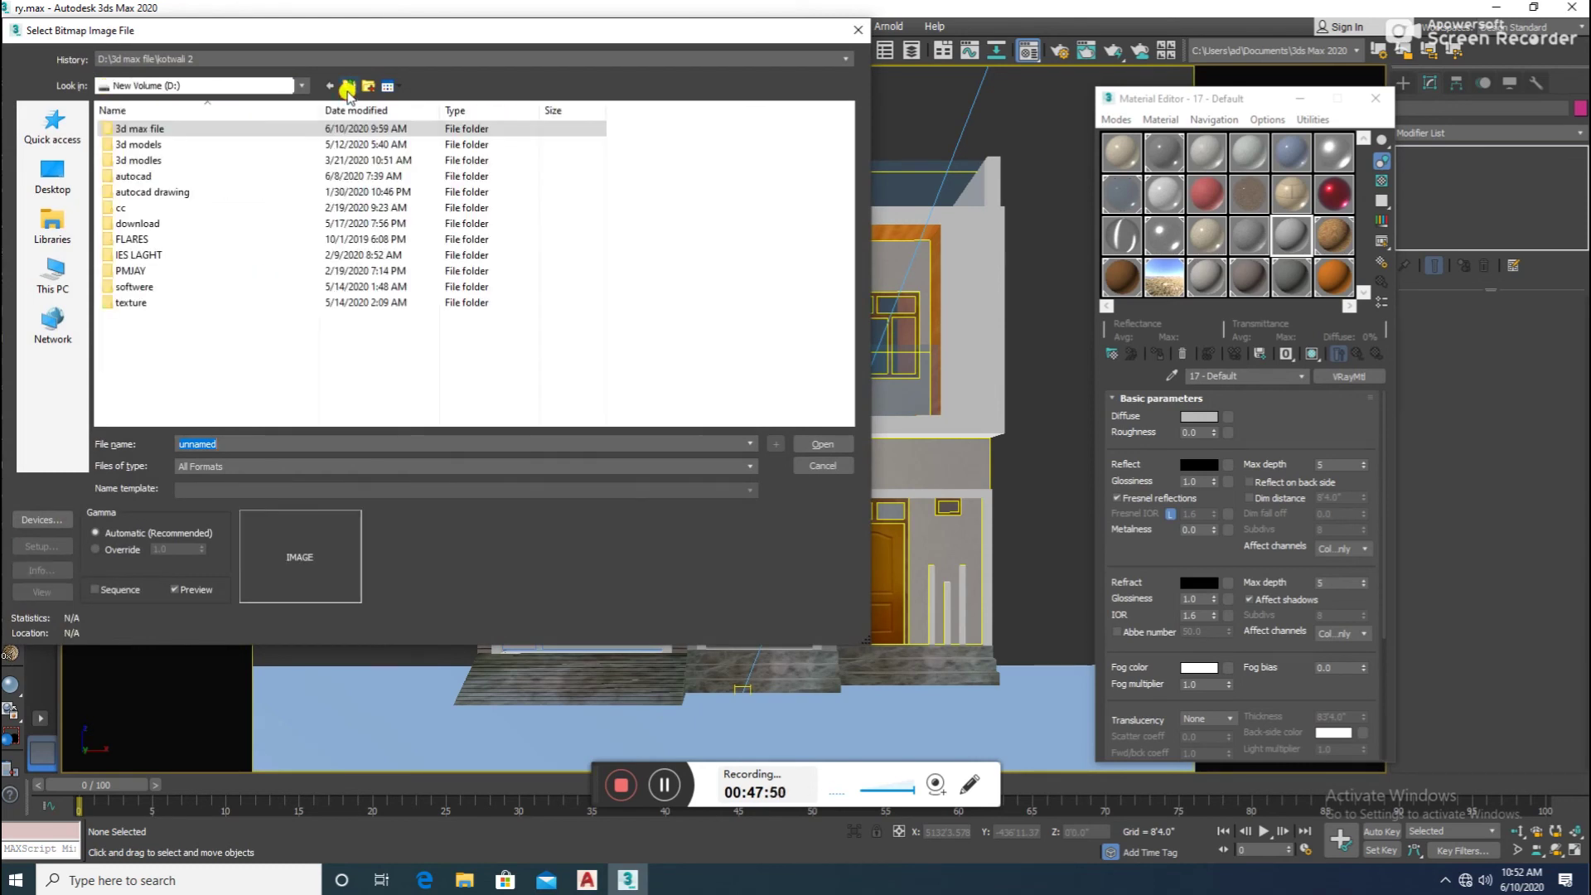
double_click(344, 128)
double_click(186, 364)
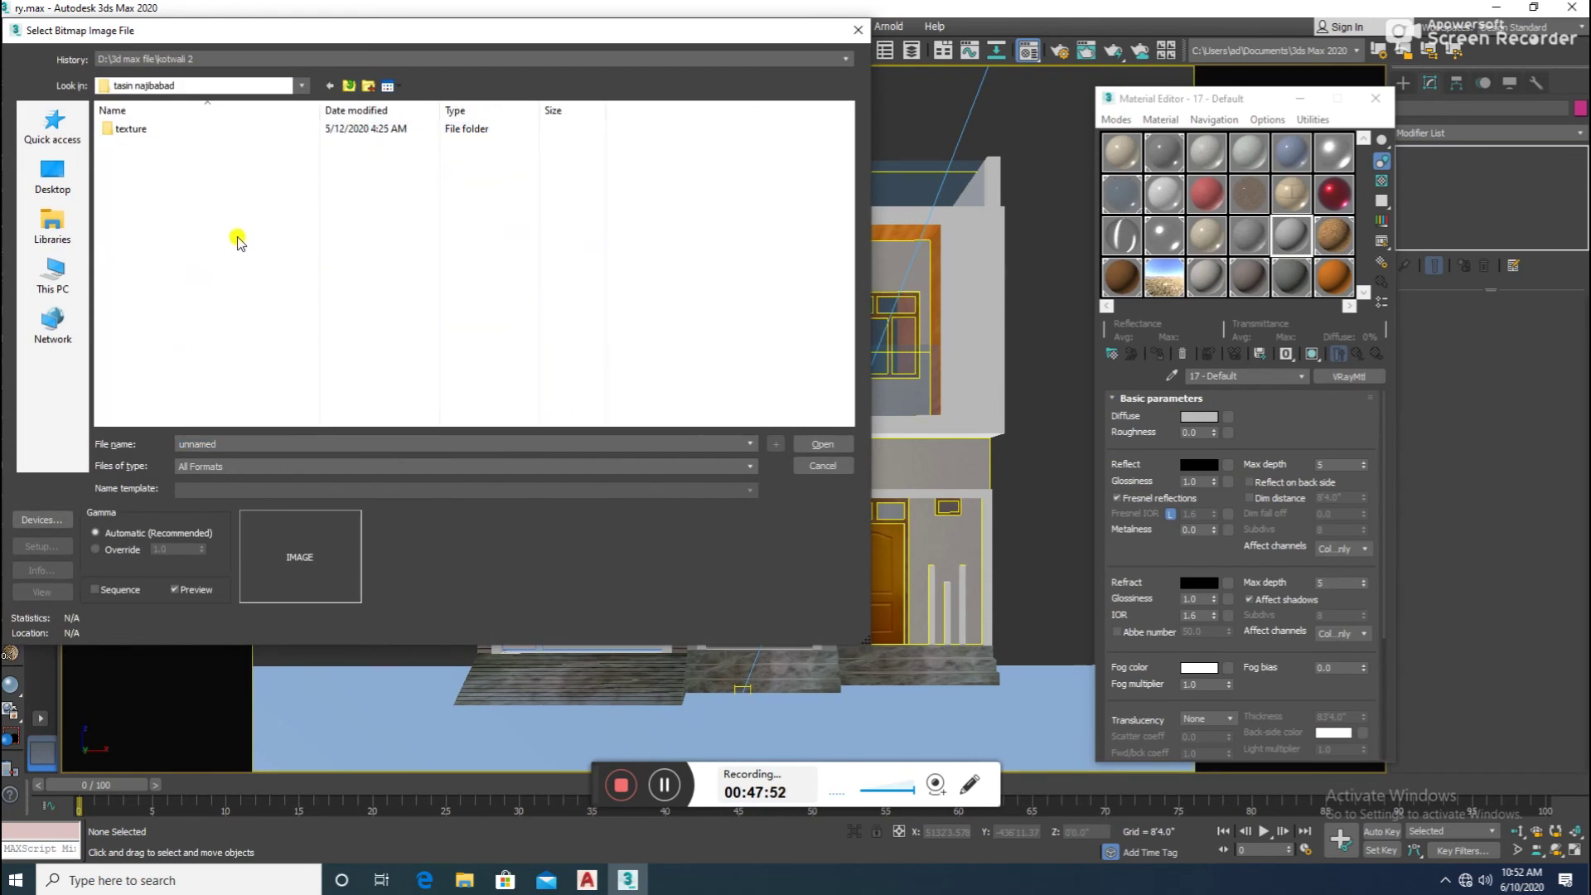
click(171, 132)
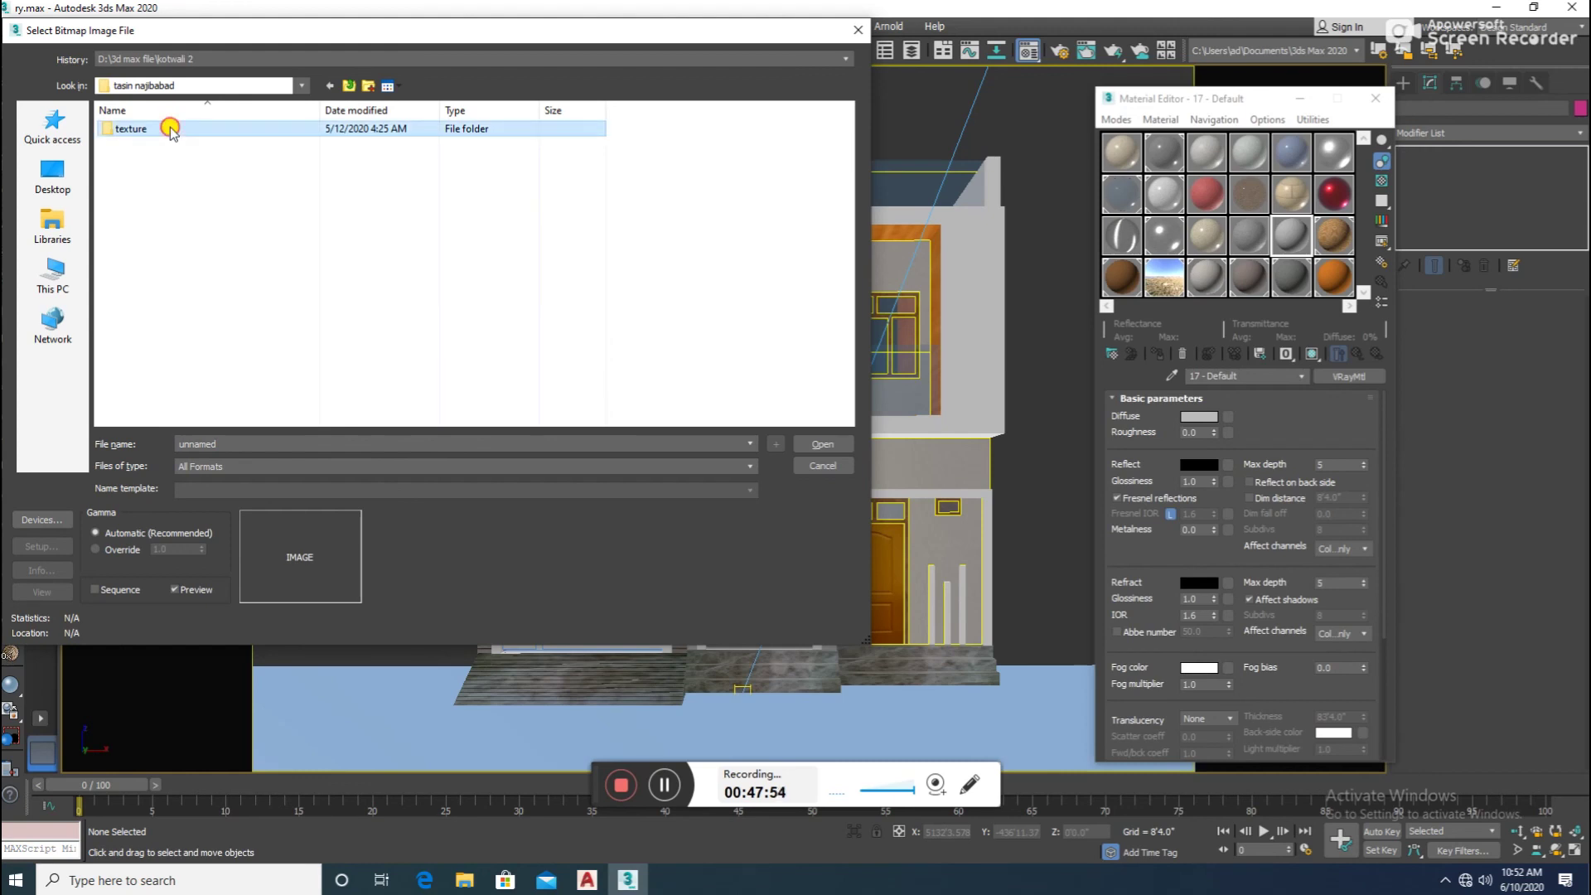
double_click(170, 131)
click(319, 145)
click(224, 142)
click(126, 157)
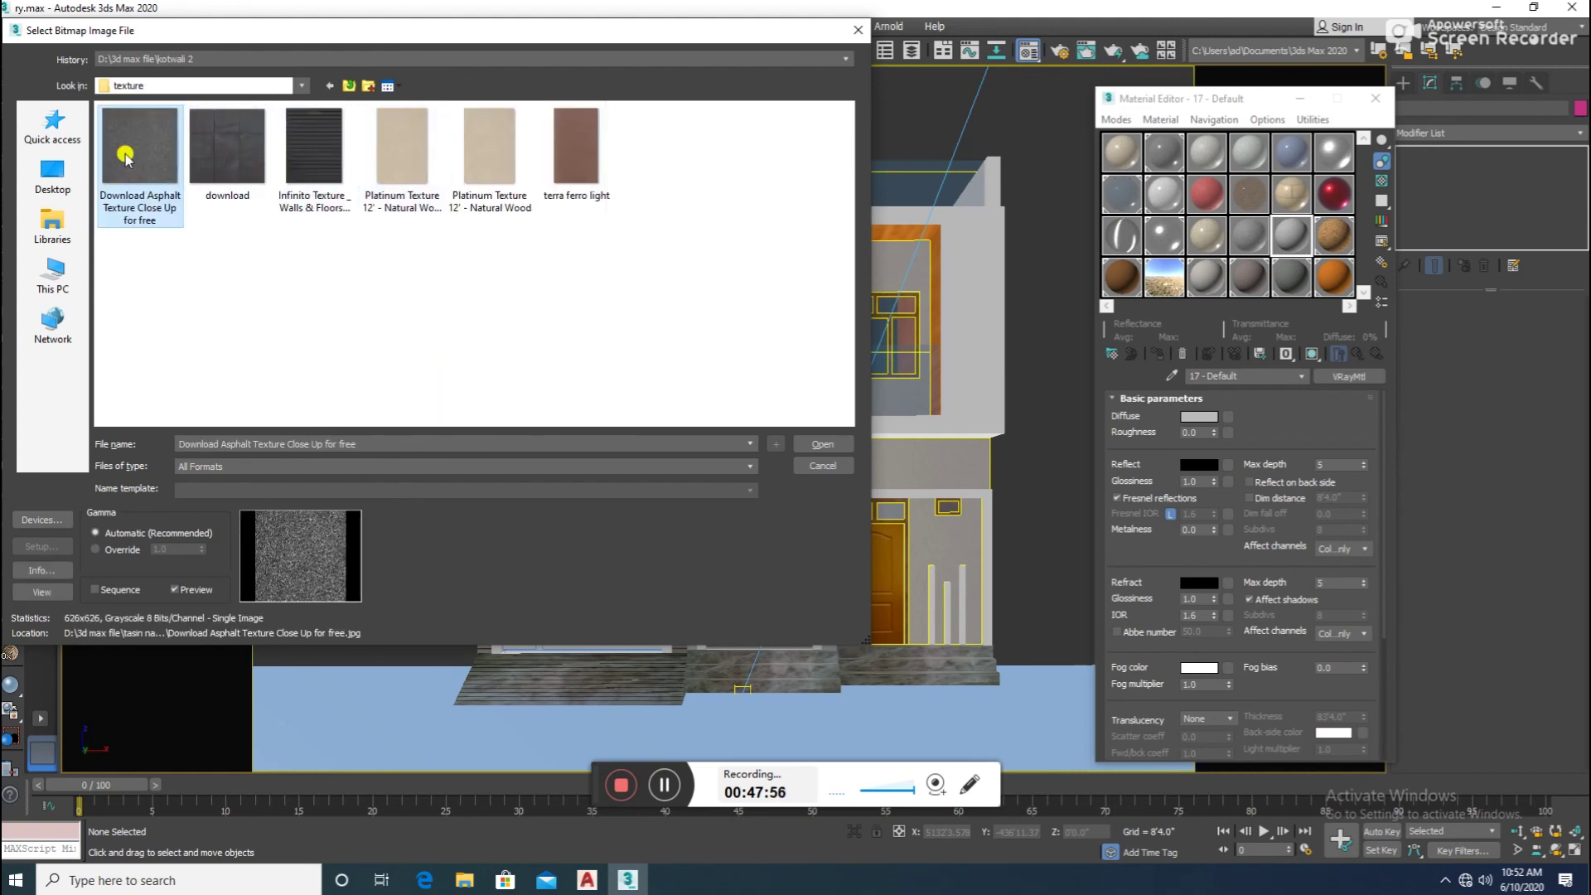
double_click(184, 174)
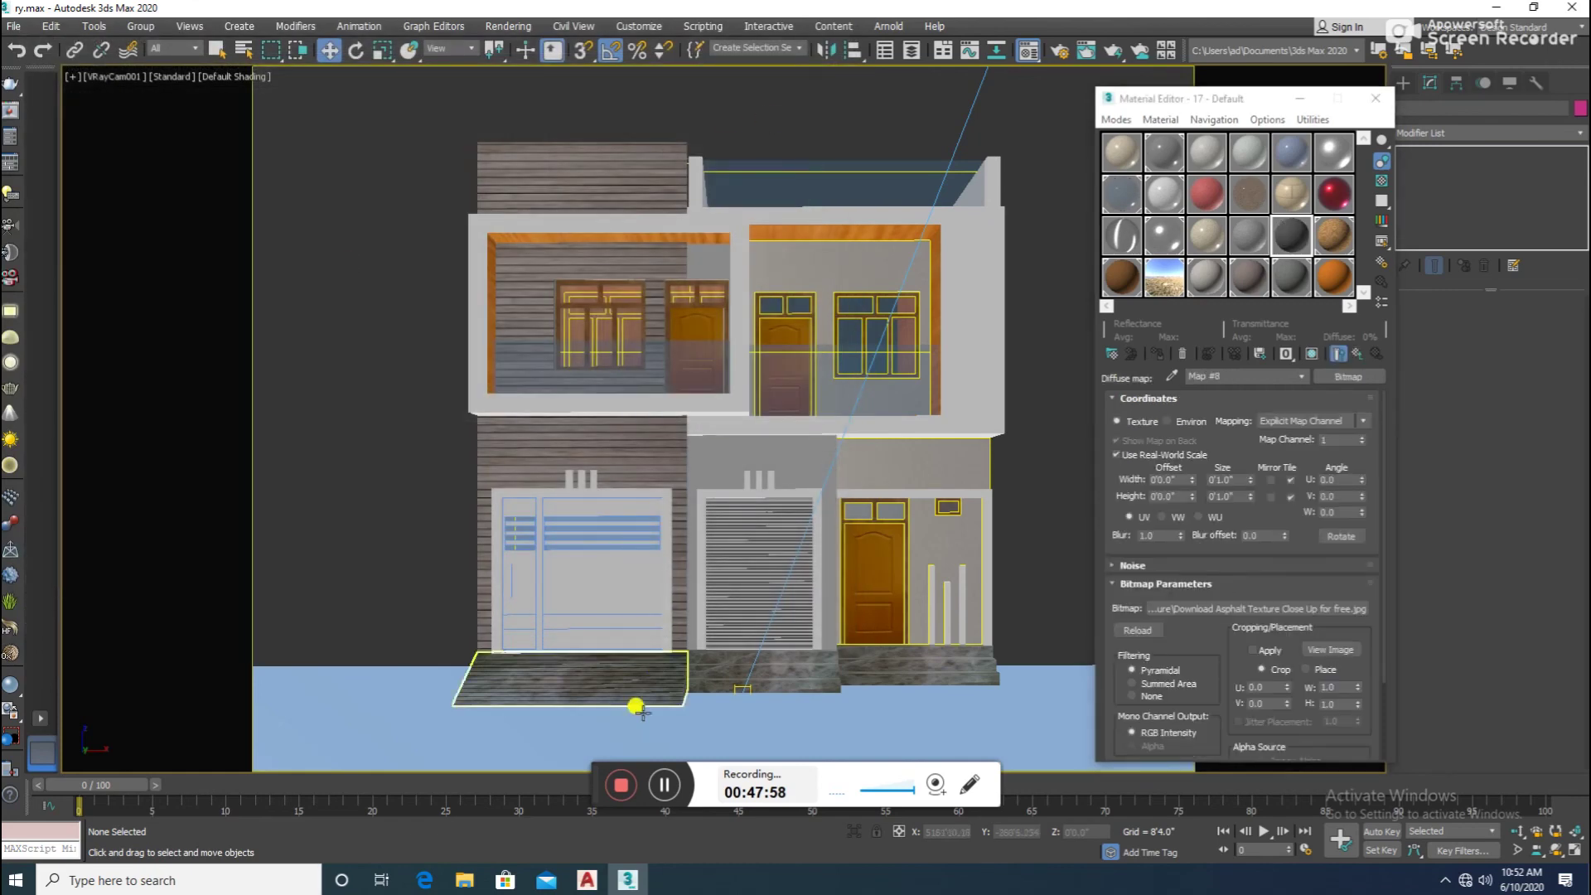
click(535, 732)
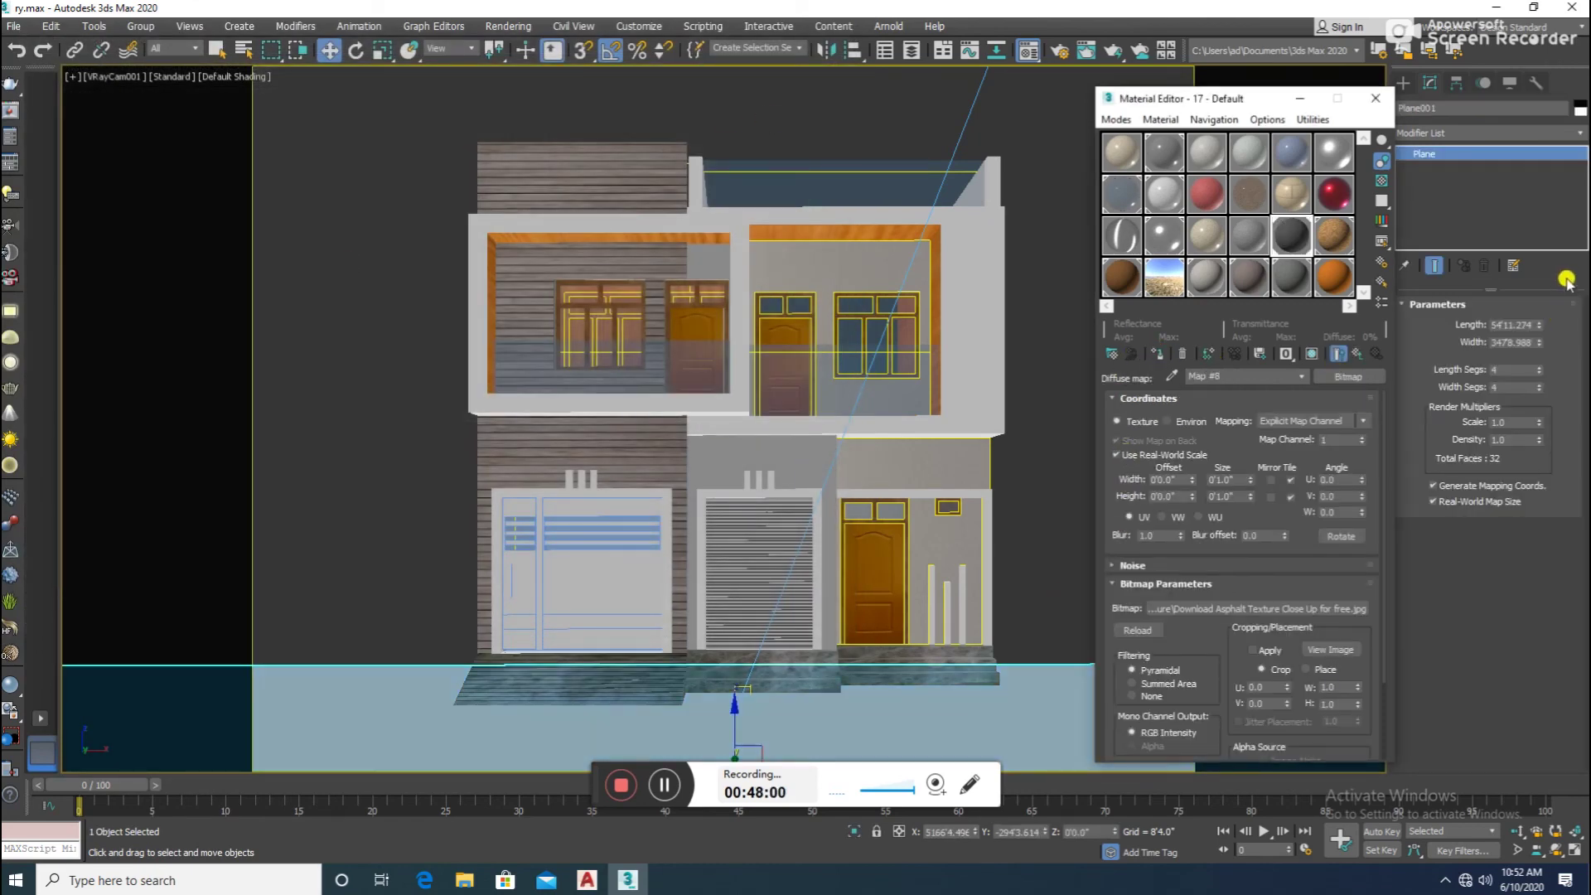